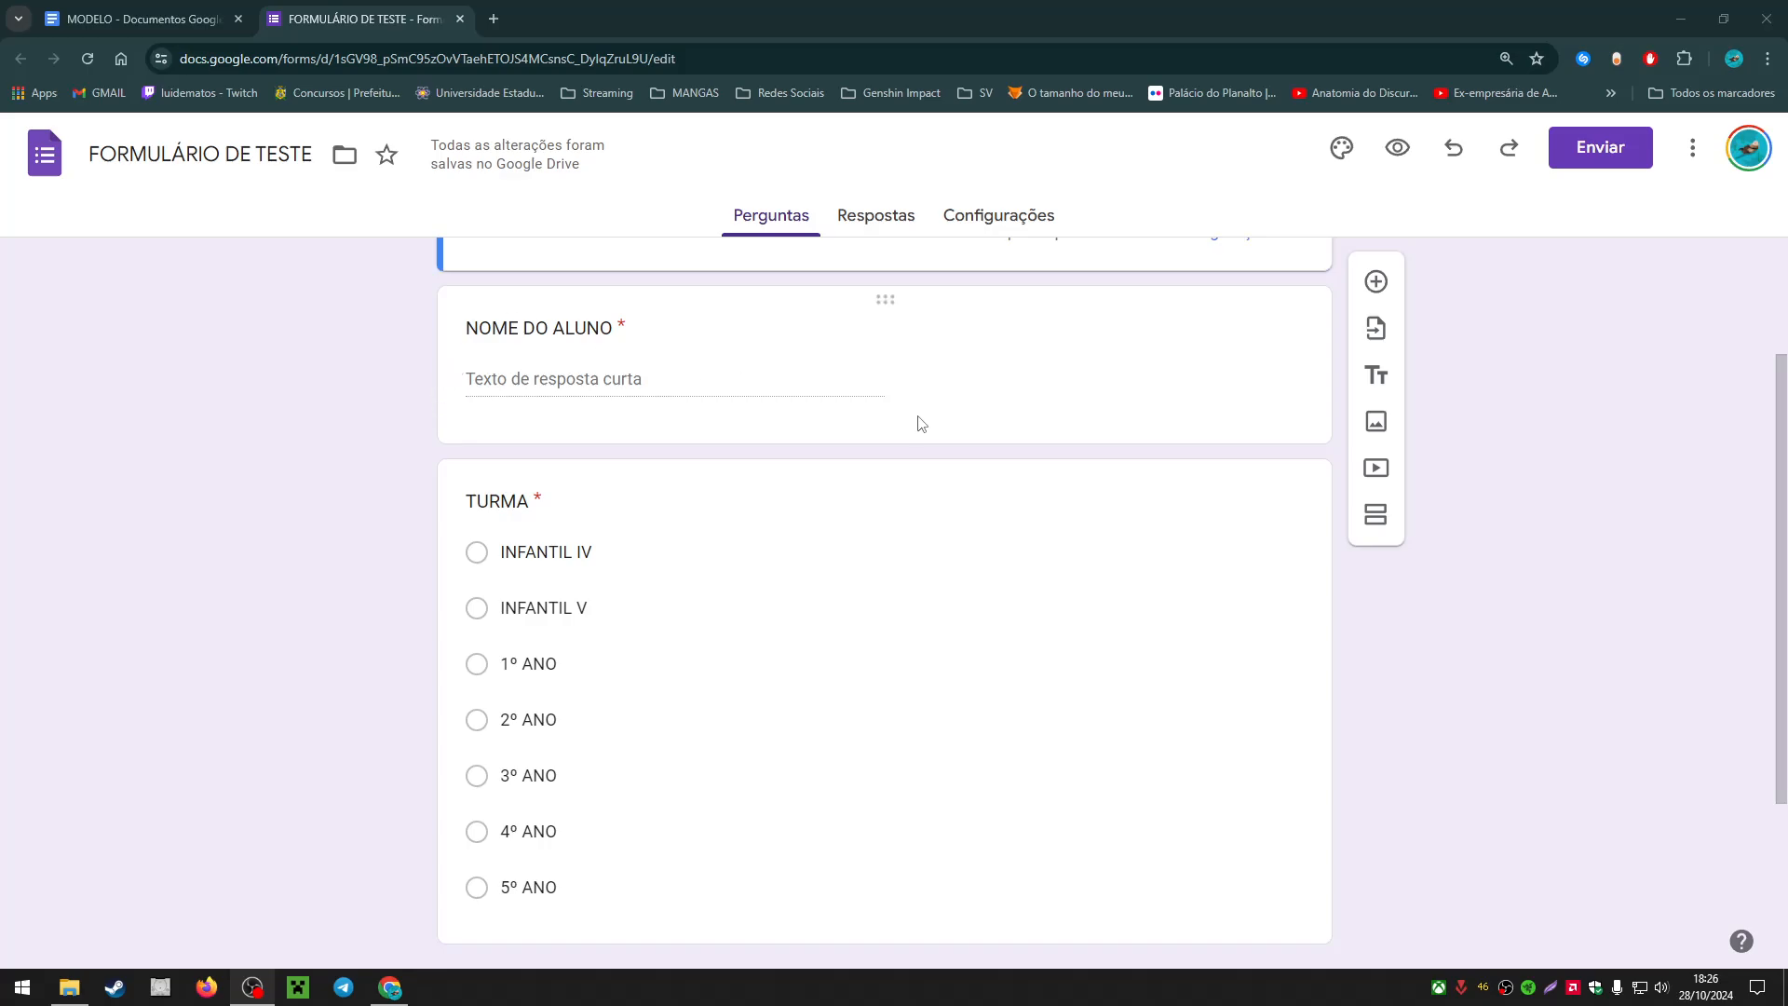
Step: Scroll through the form to review its questions
scroll(983, 515, "down", 2)
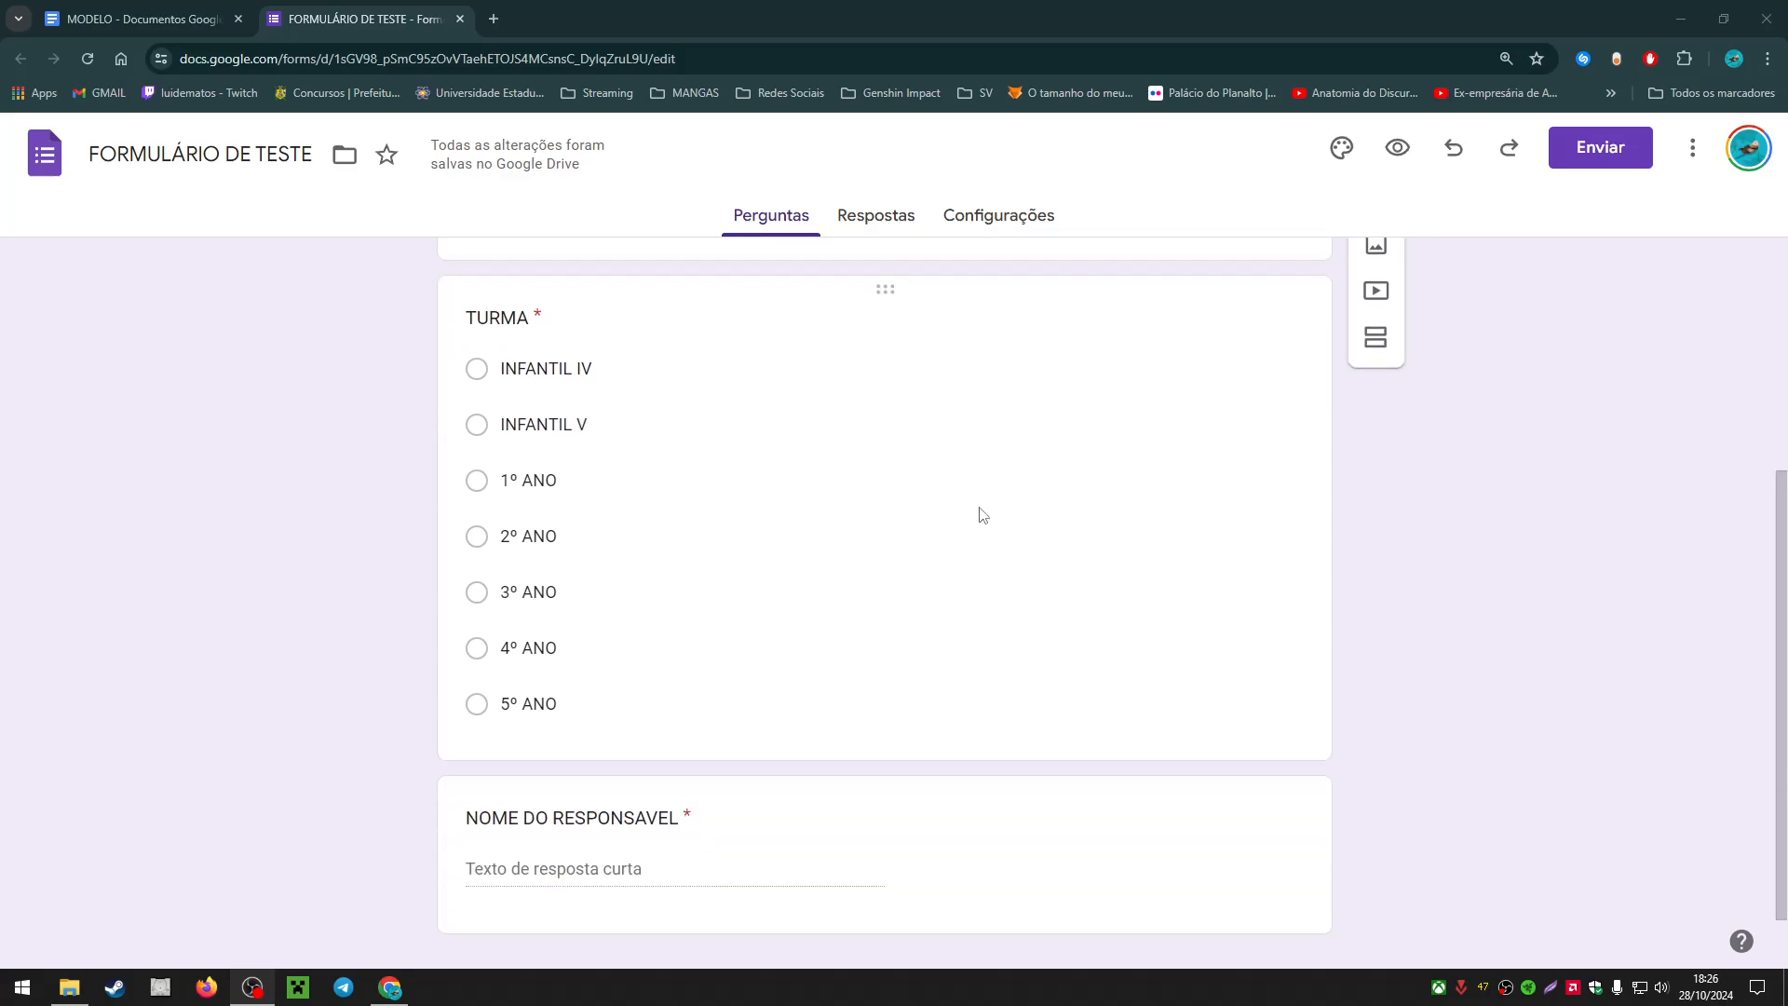
scroll(983, 510, "down", 1)
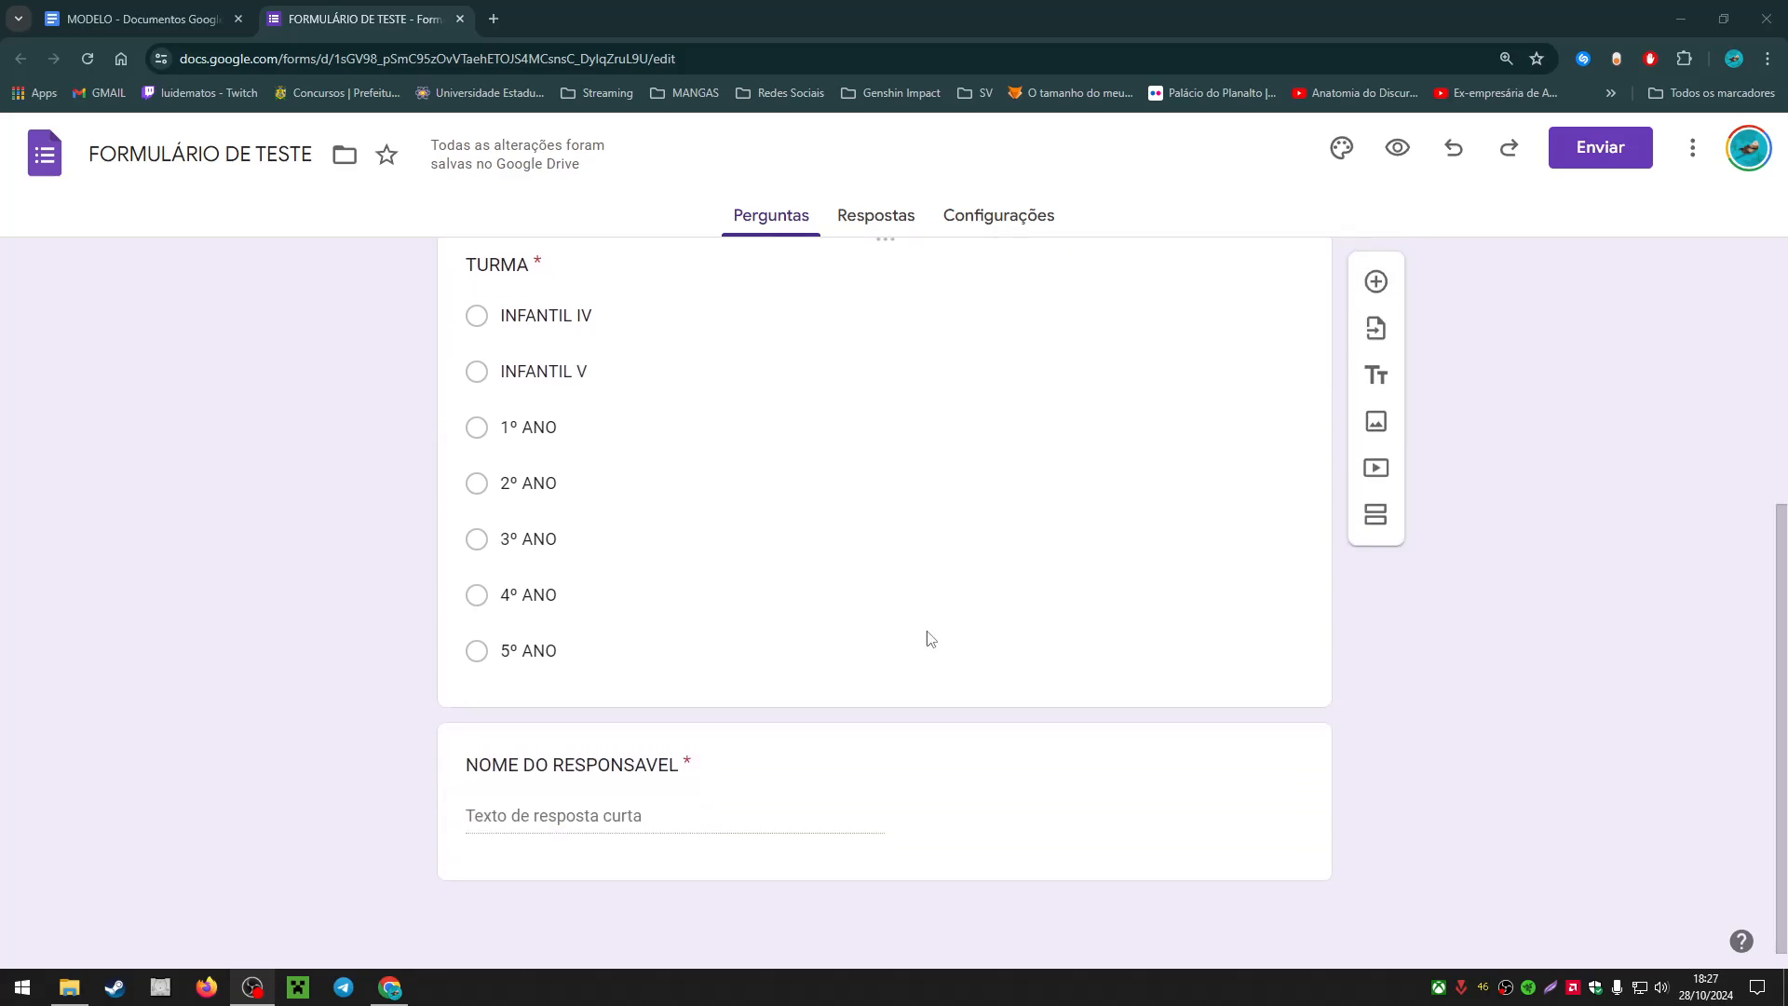
scroll(783, 679, "up", 5)
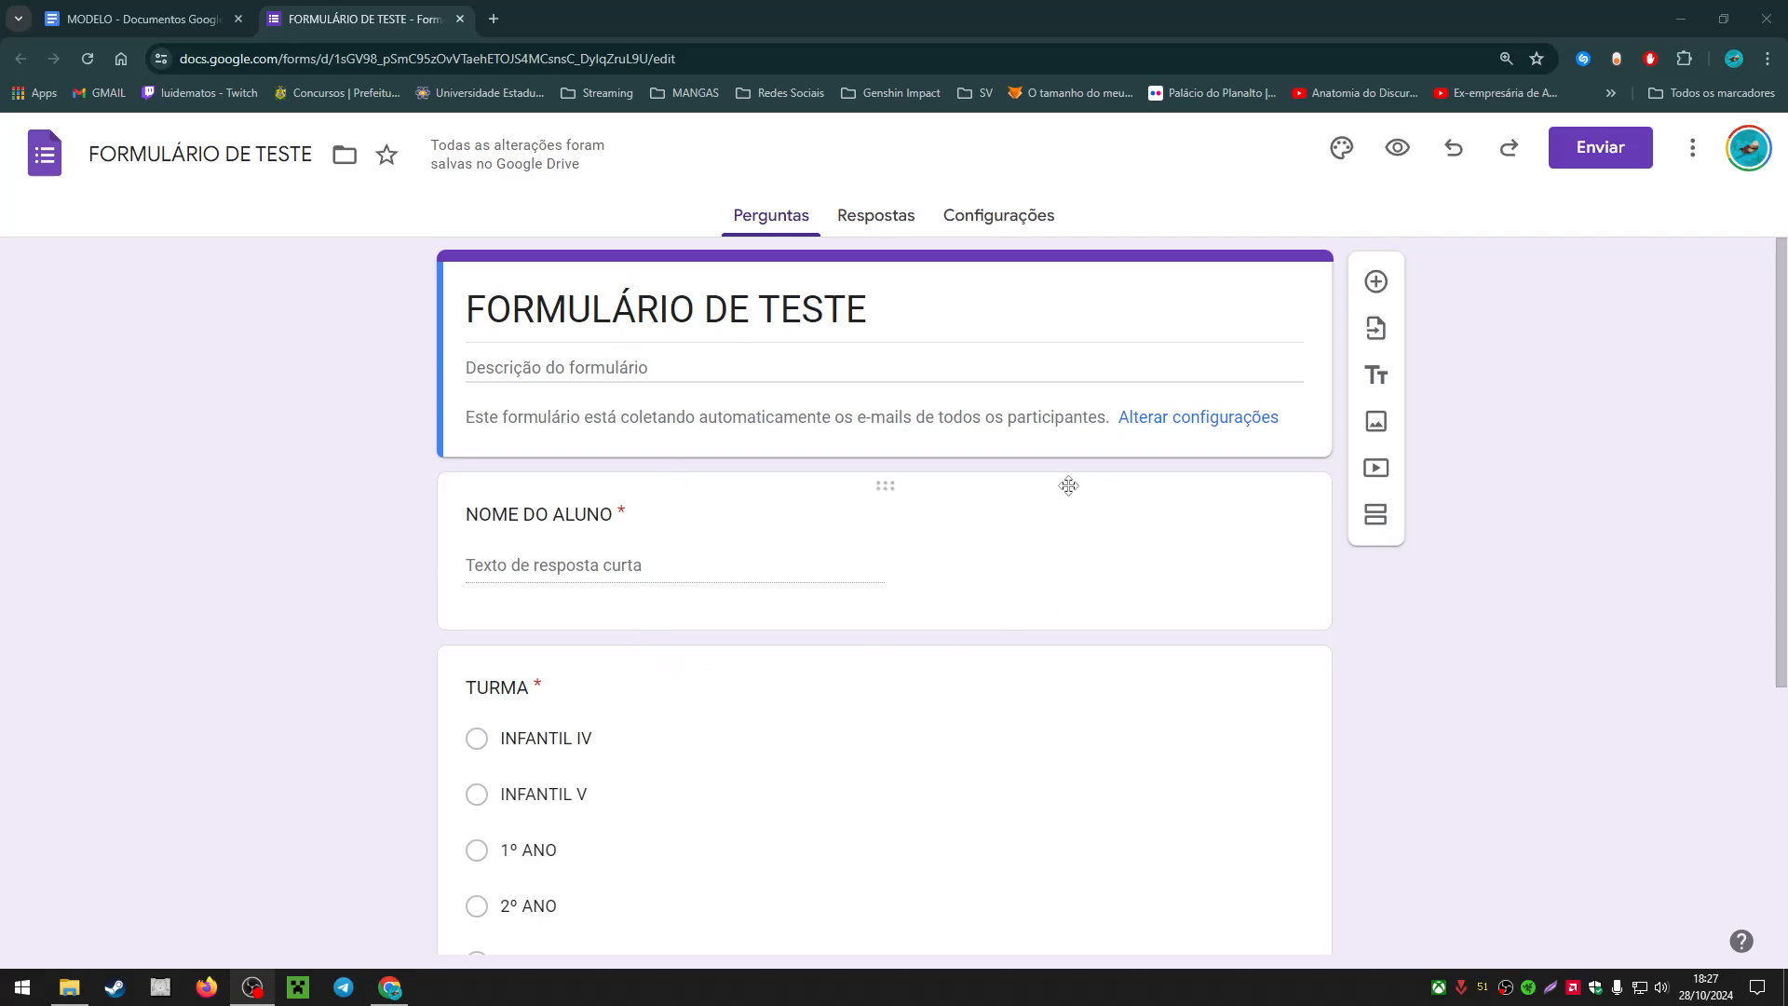
scroll(706, 395, "down", 1)
scroll(706, 396, "down", 2)
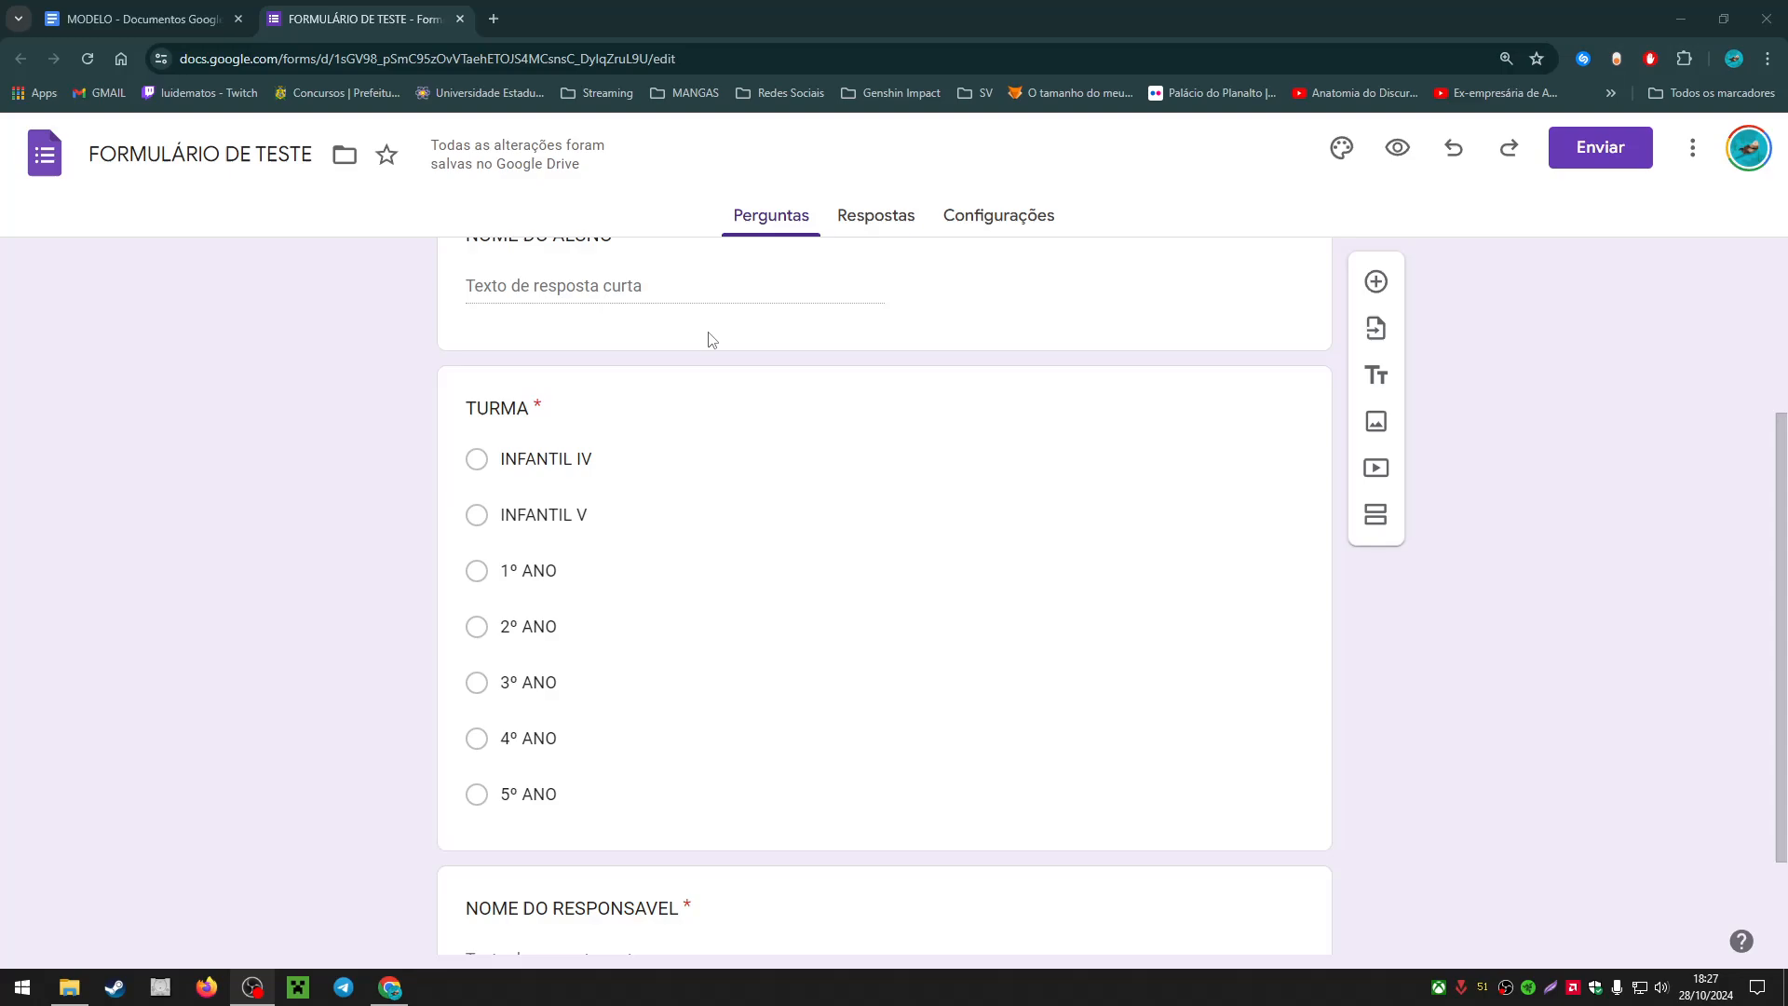
scroll(796, 386, "down", 1)
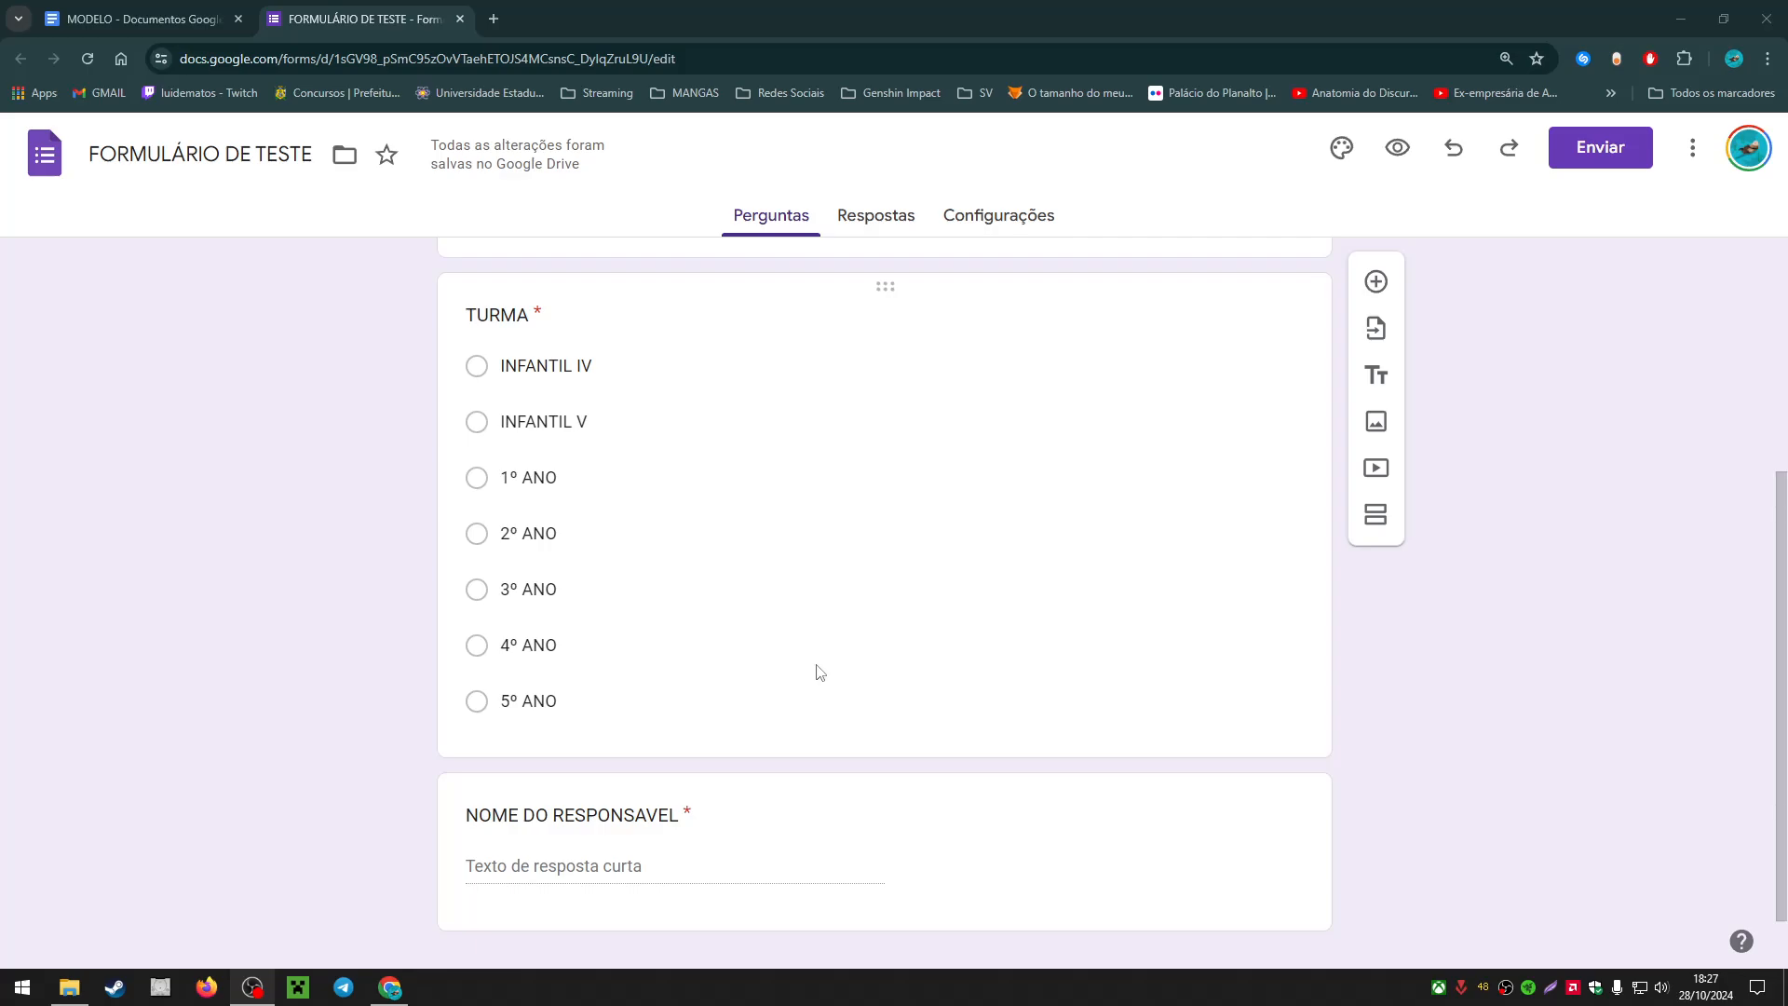
scroll(819, 672, "up", 2)
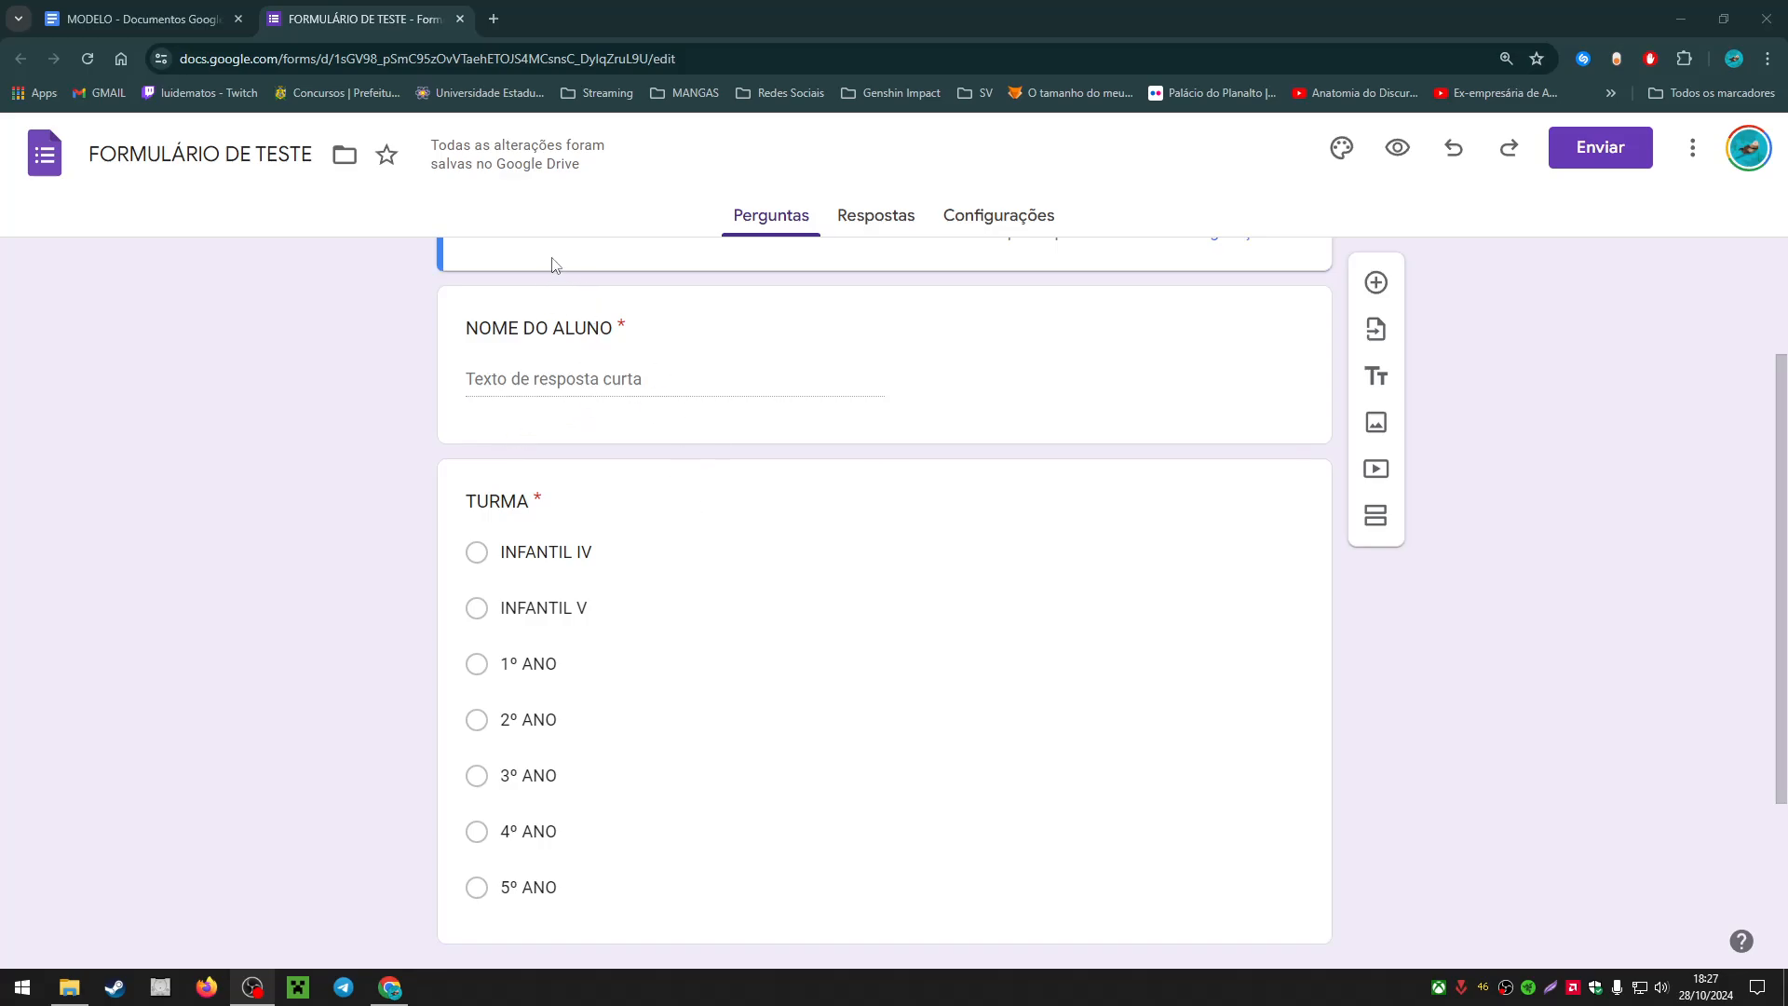
scroll(559, 351, "down", 2)
scroll(642, 335, "up", 2)
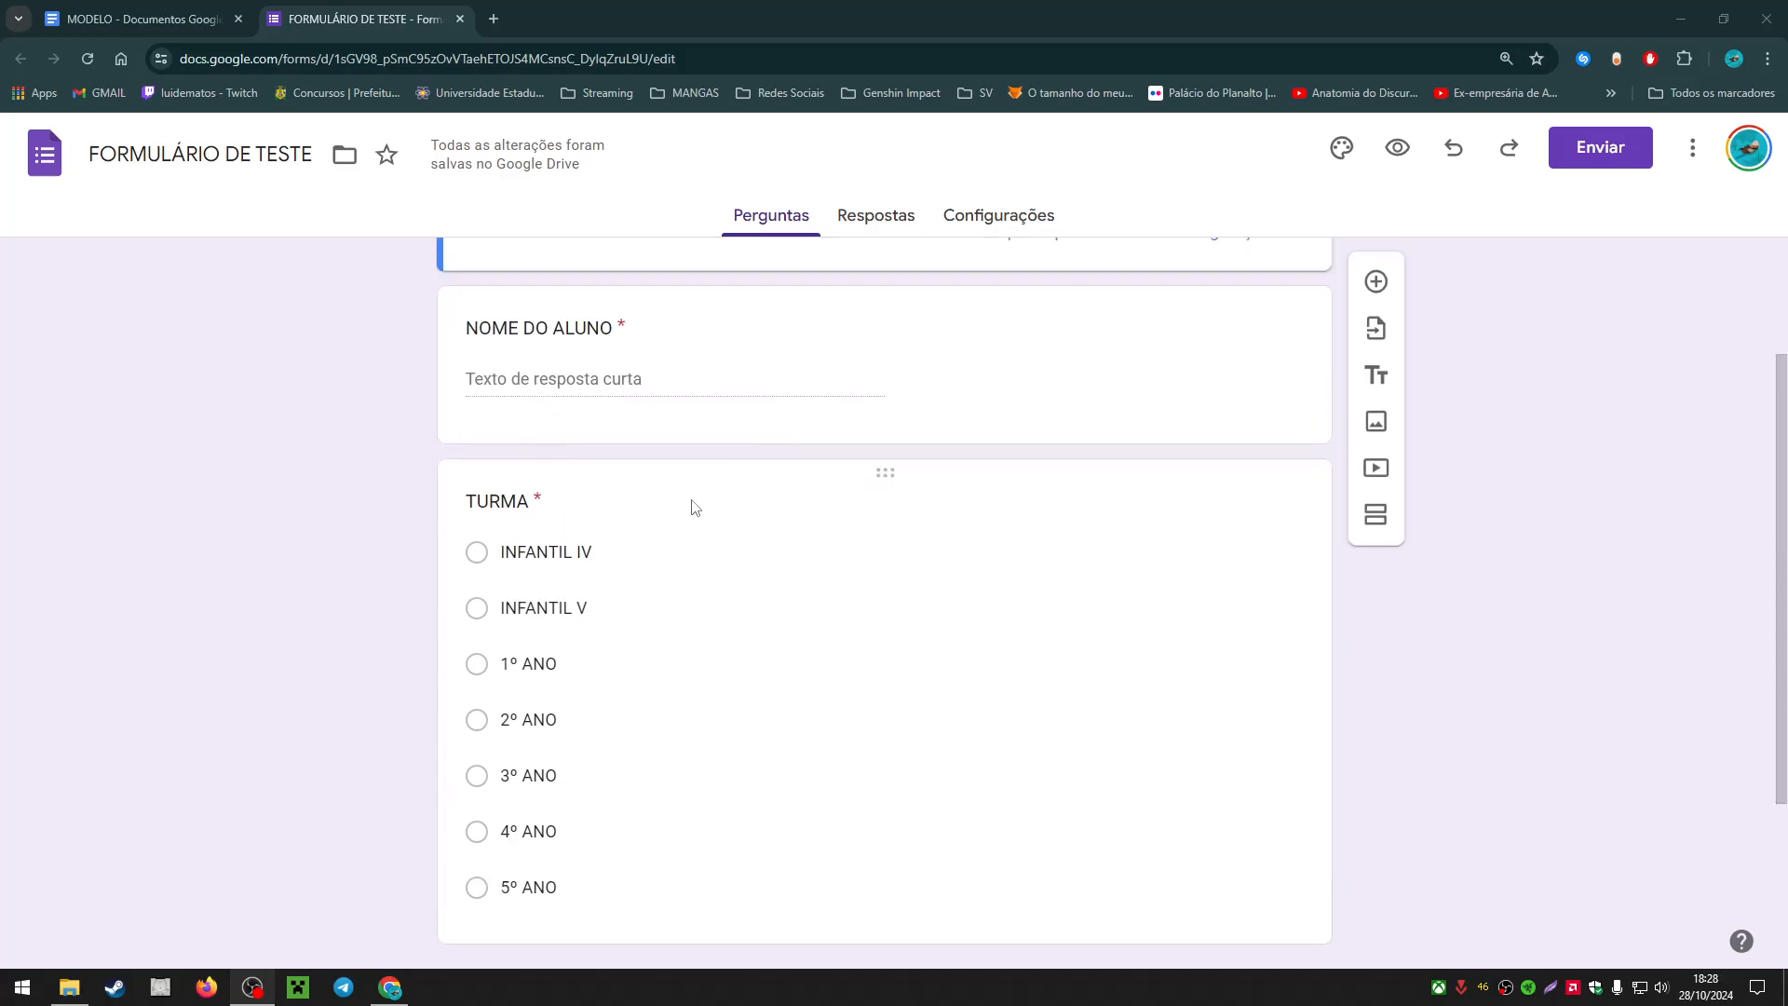
scroll(692, 507, "down", 3)
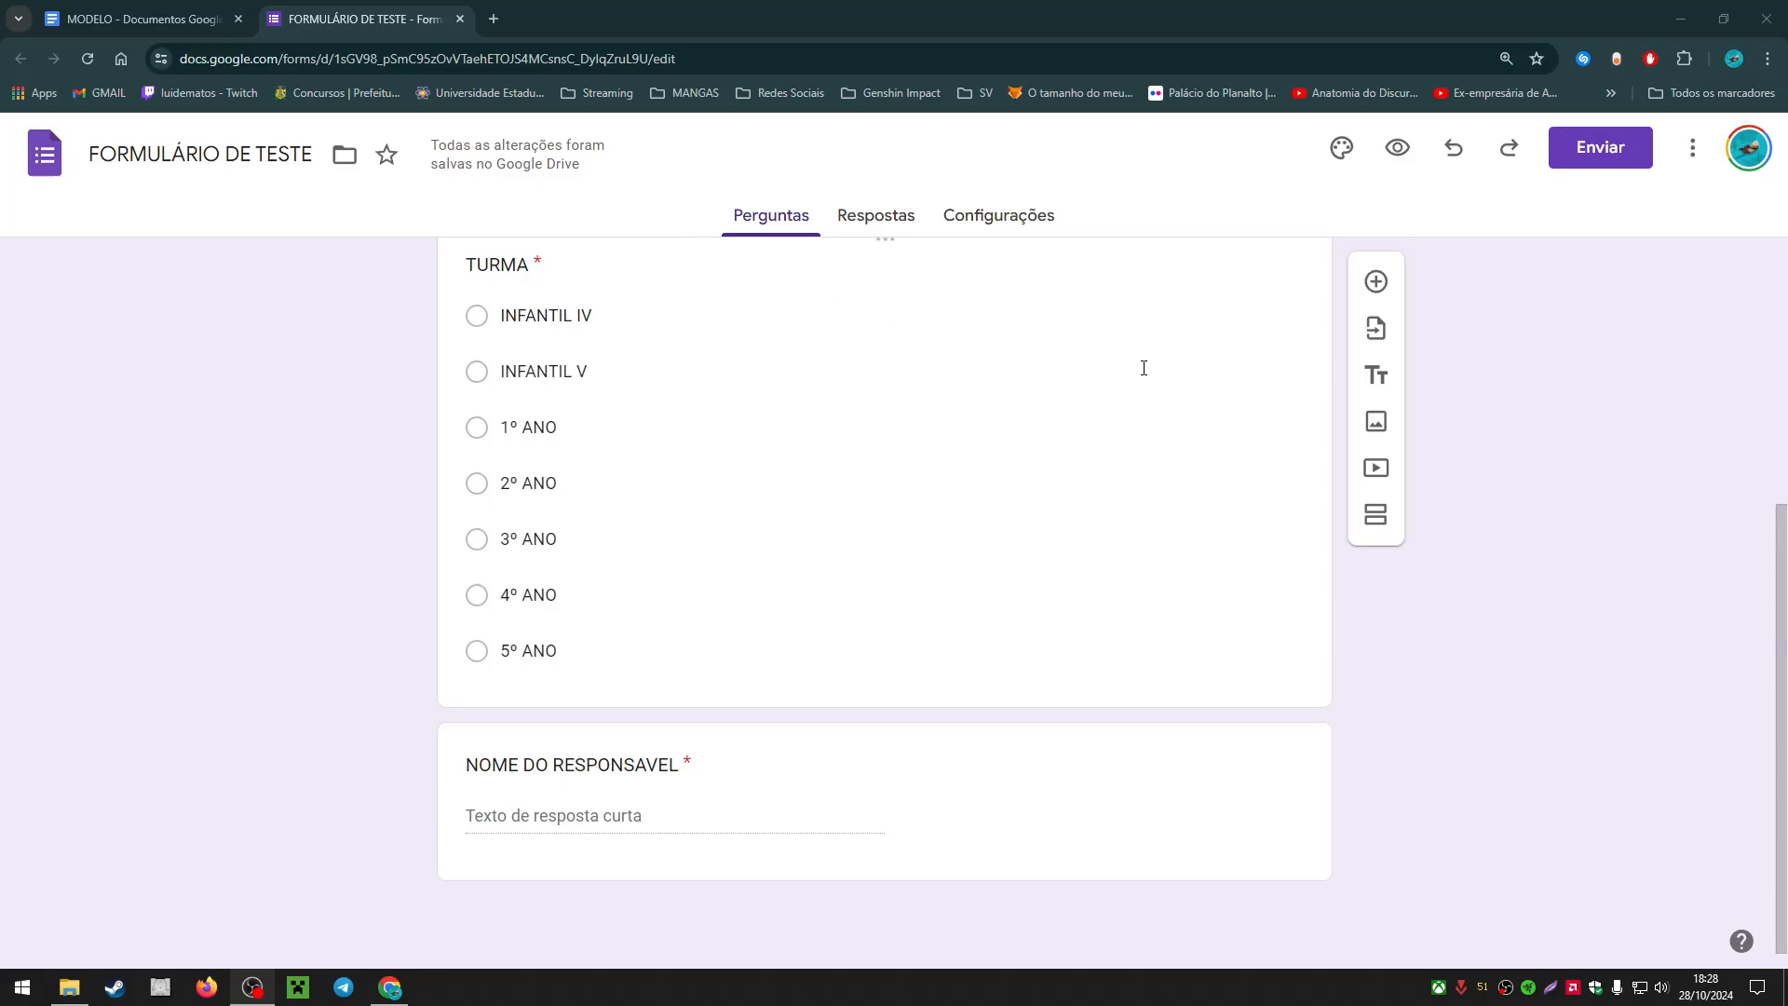
Step: From the Respostas tab, link the responses to a newly created spreadsheet
left_click(950, 219)
left_click(870, 218)
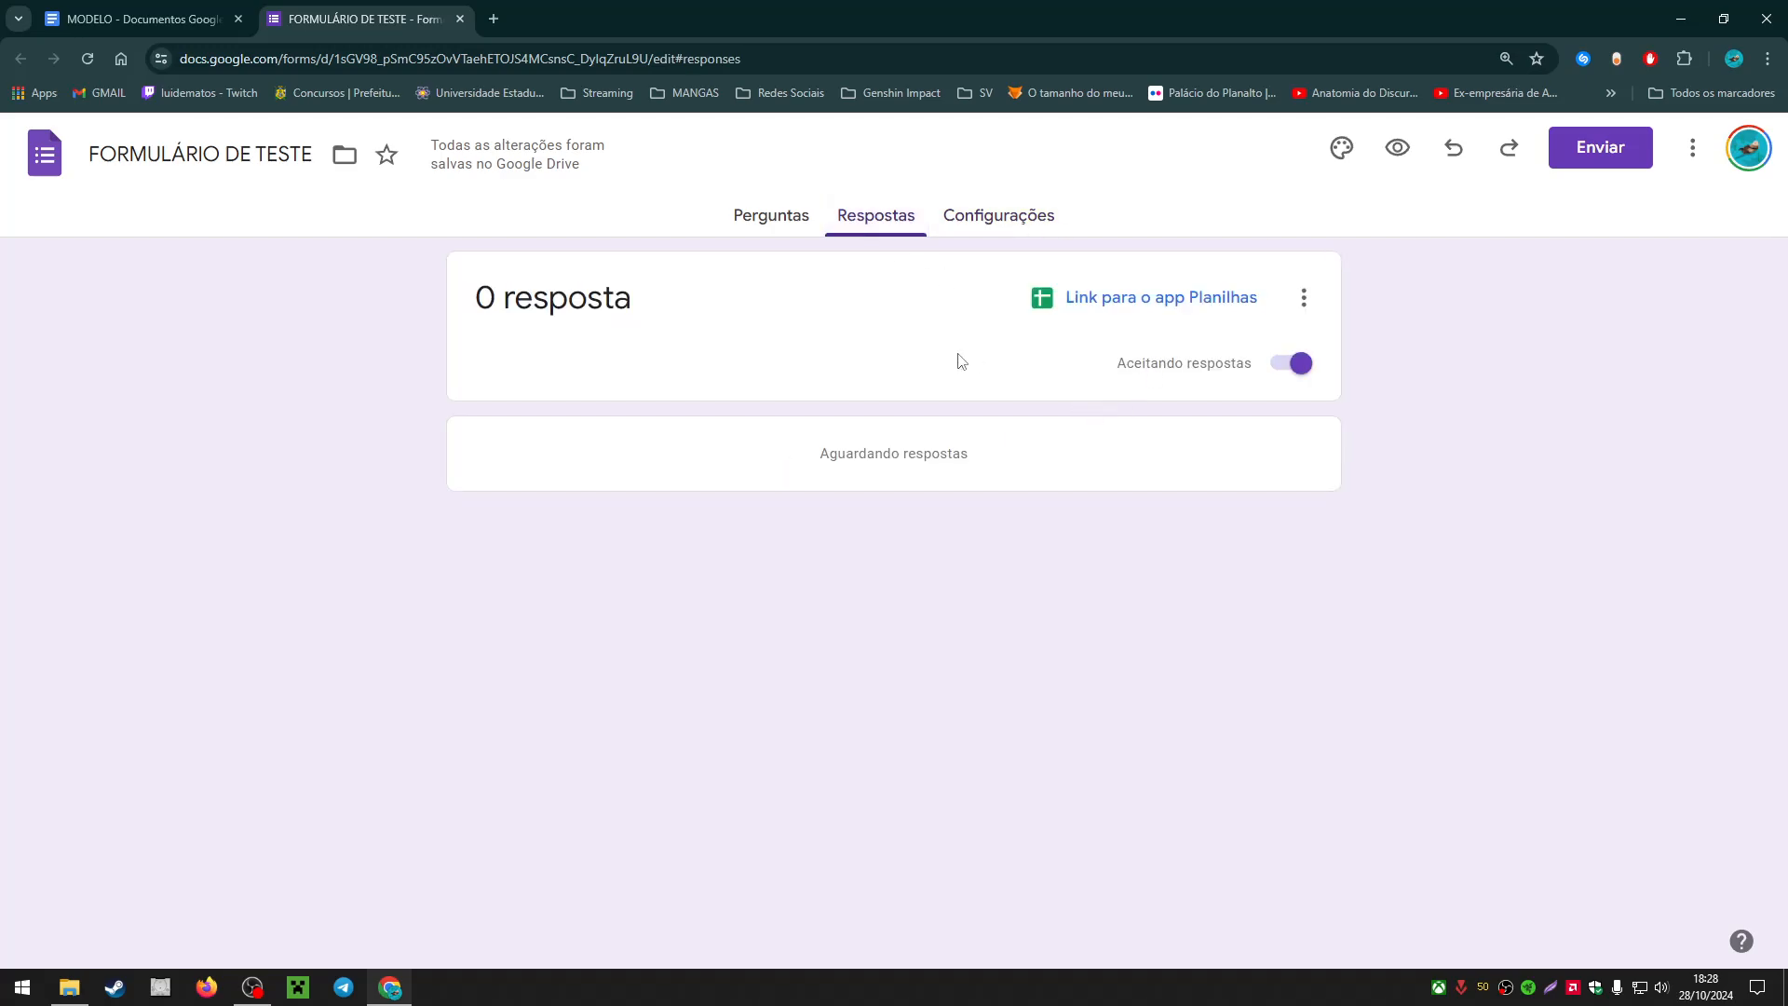
left_click(1131, 303)
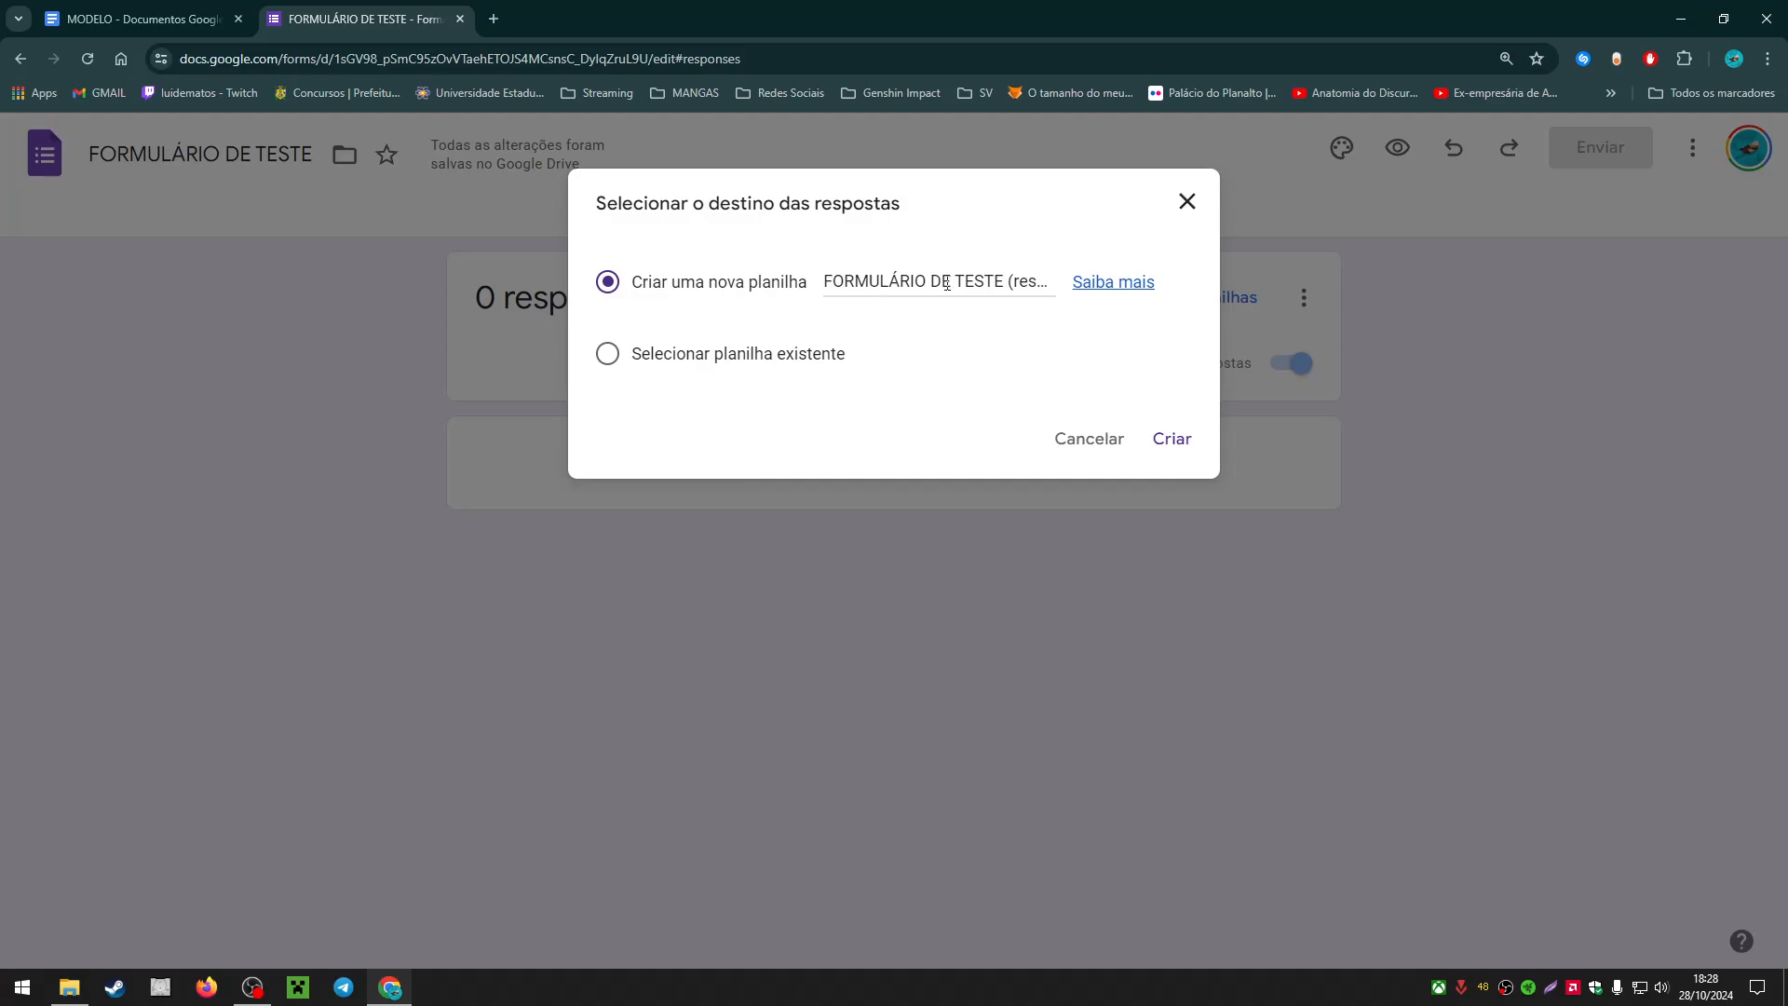
left_click(1157, 447)
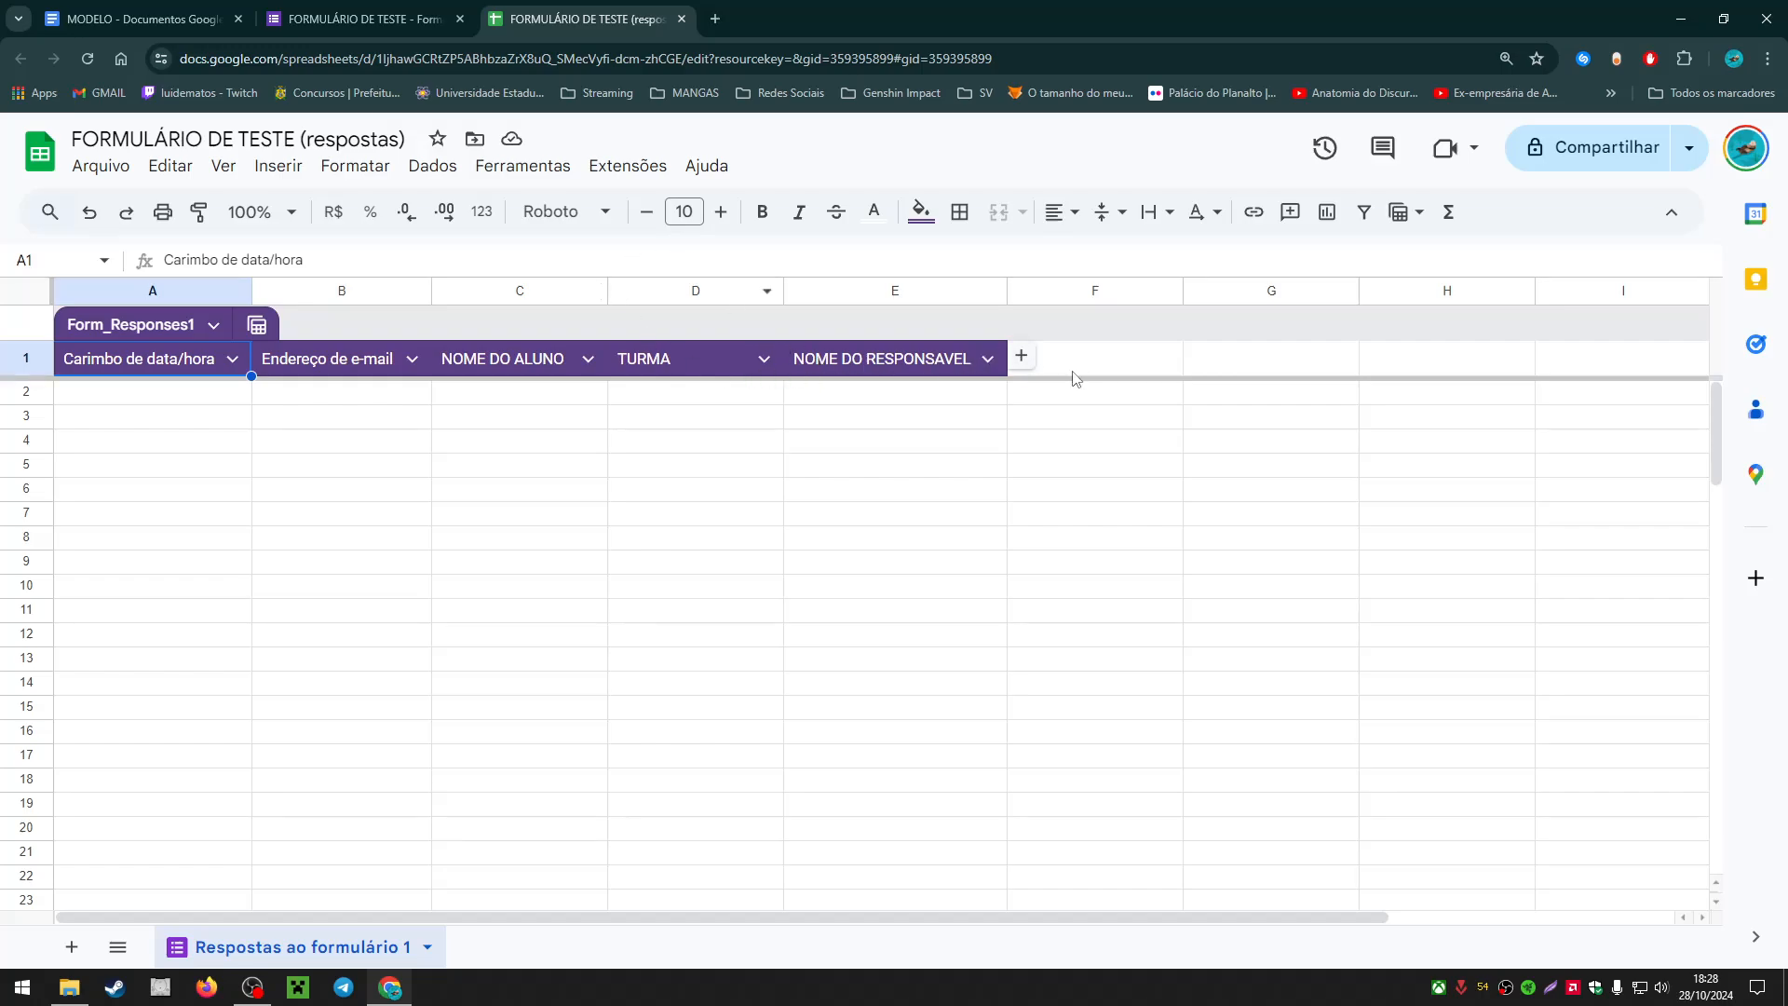
left_click(852, 363)
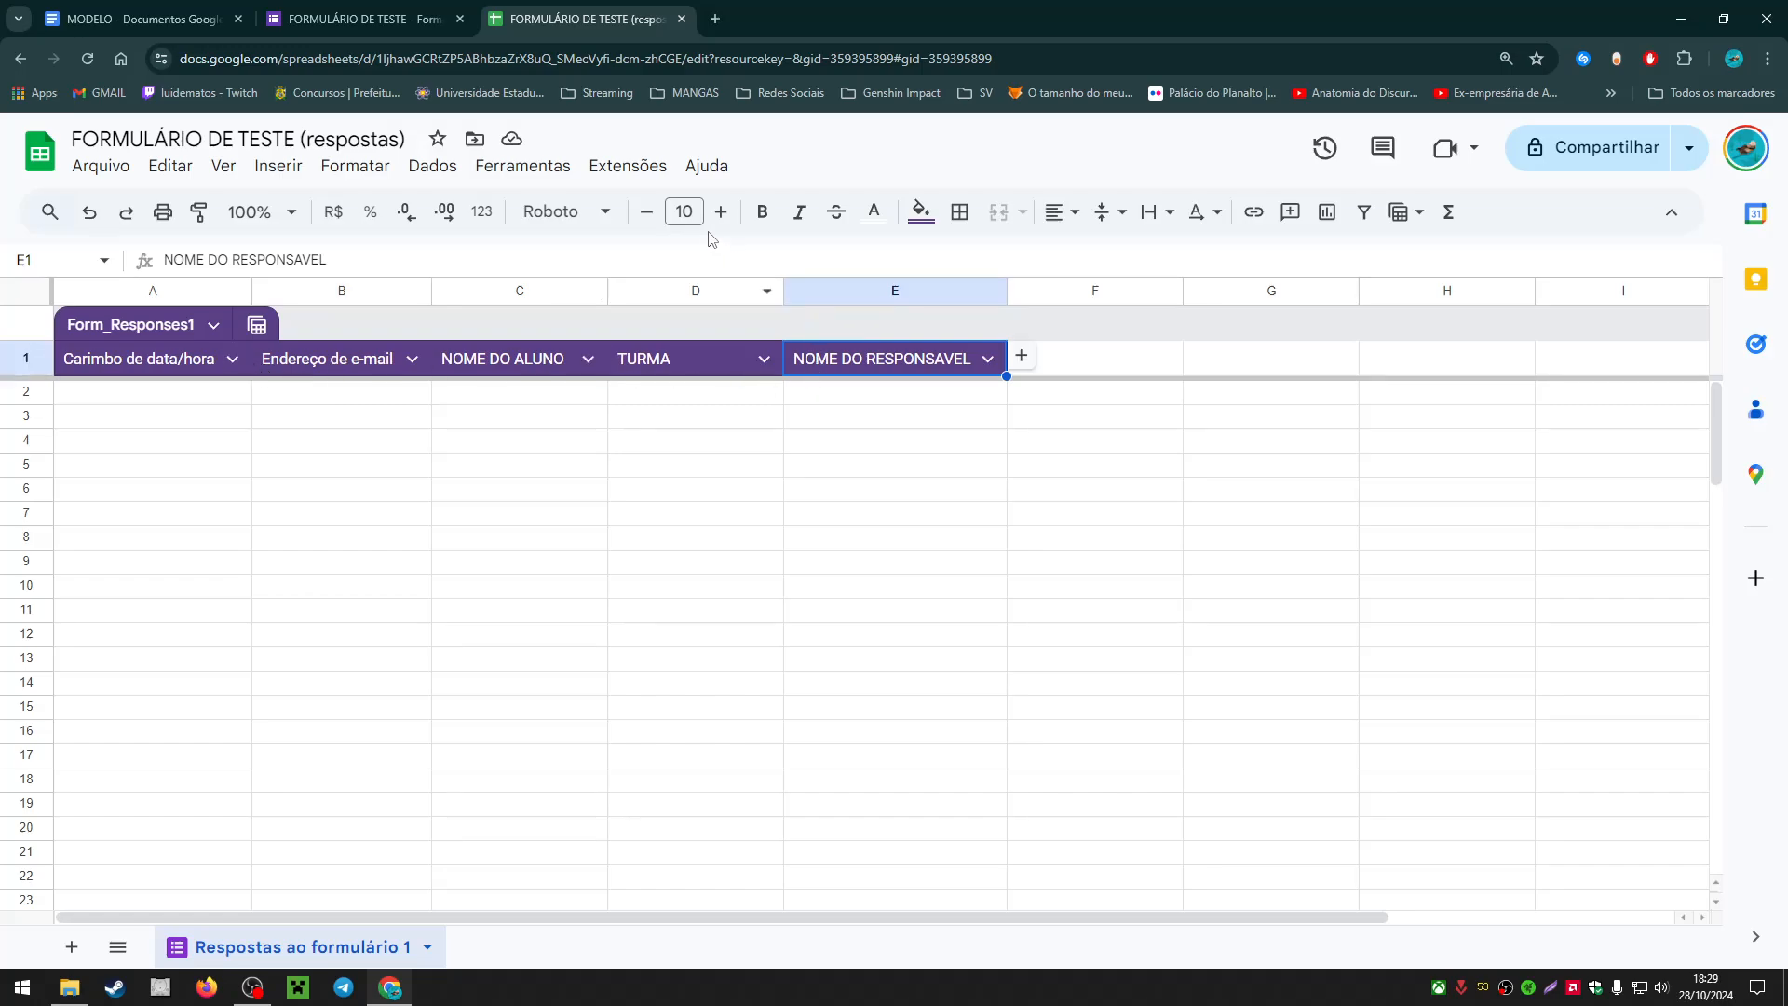
left_click(655, 178)
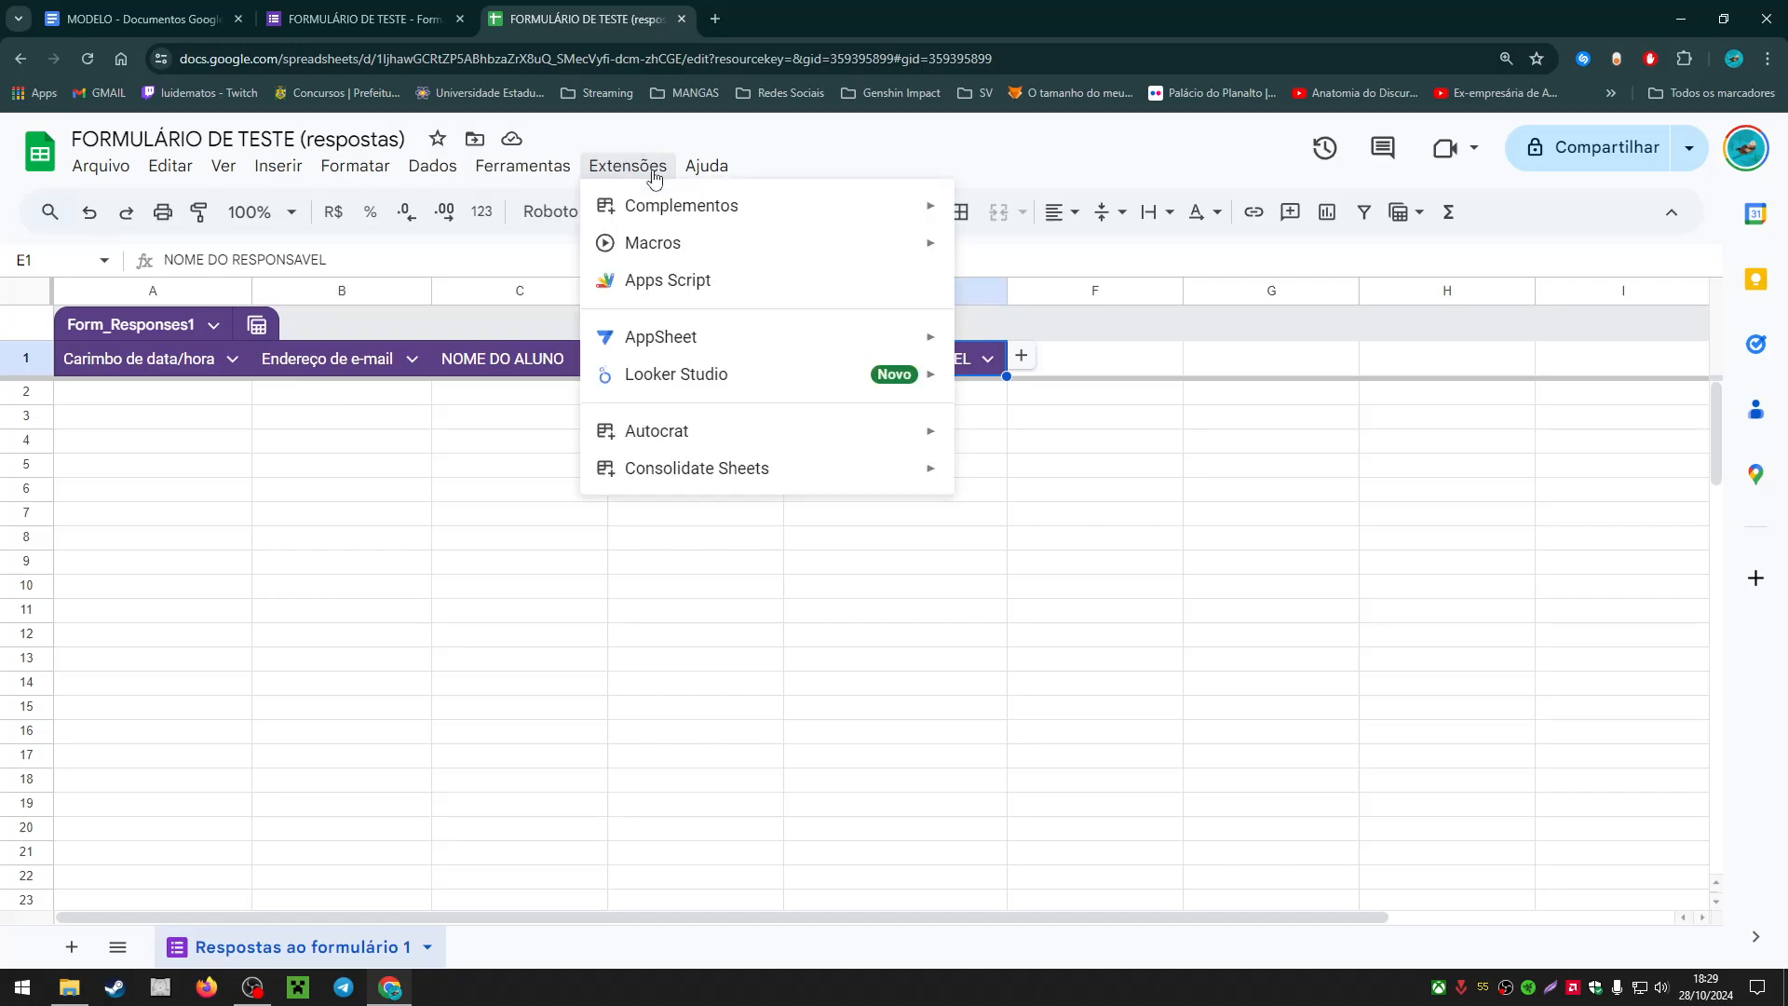
mouse_move(730, 211)
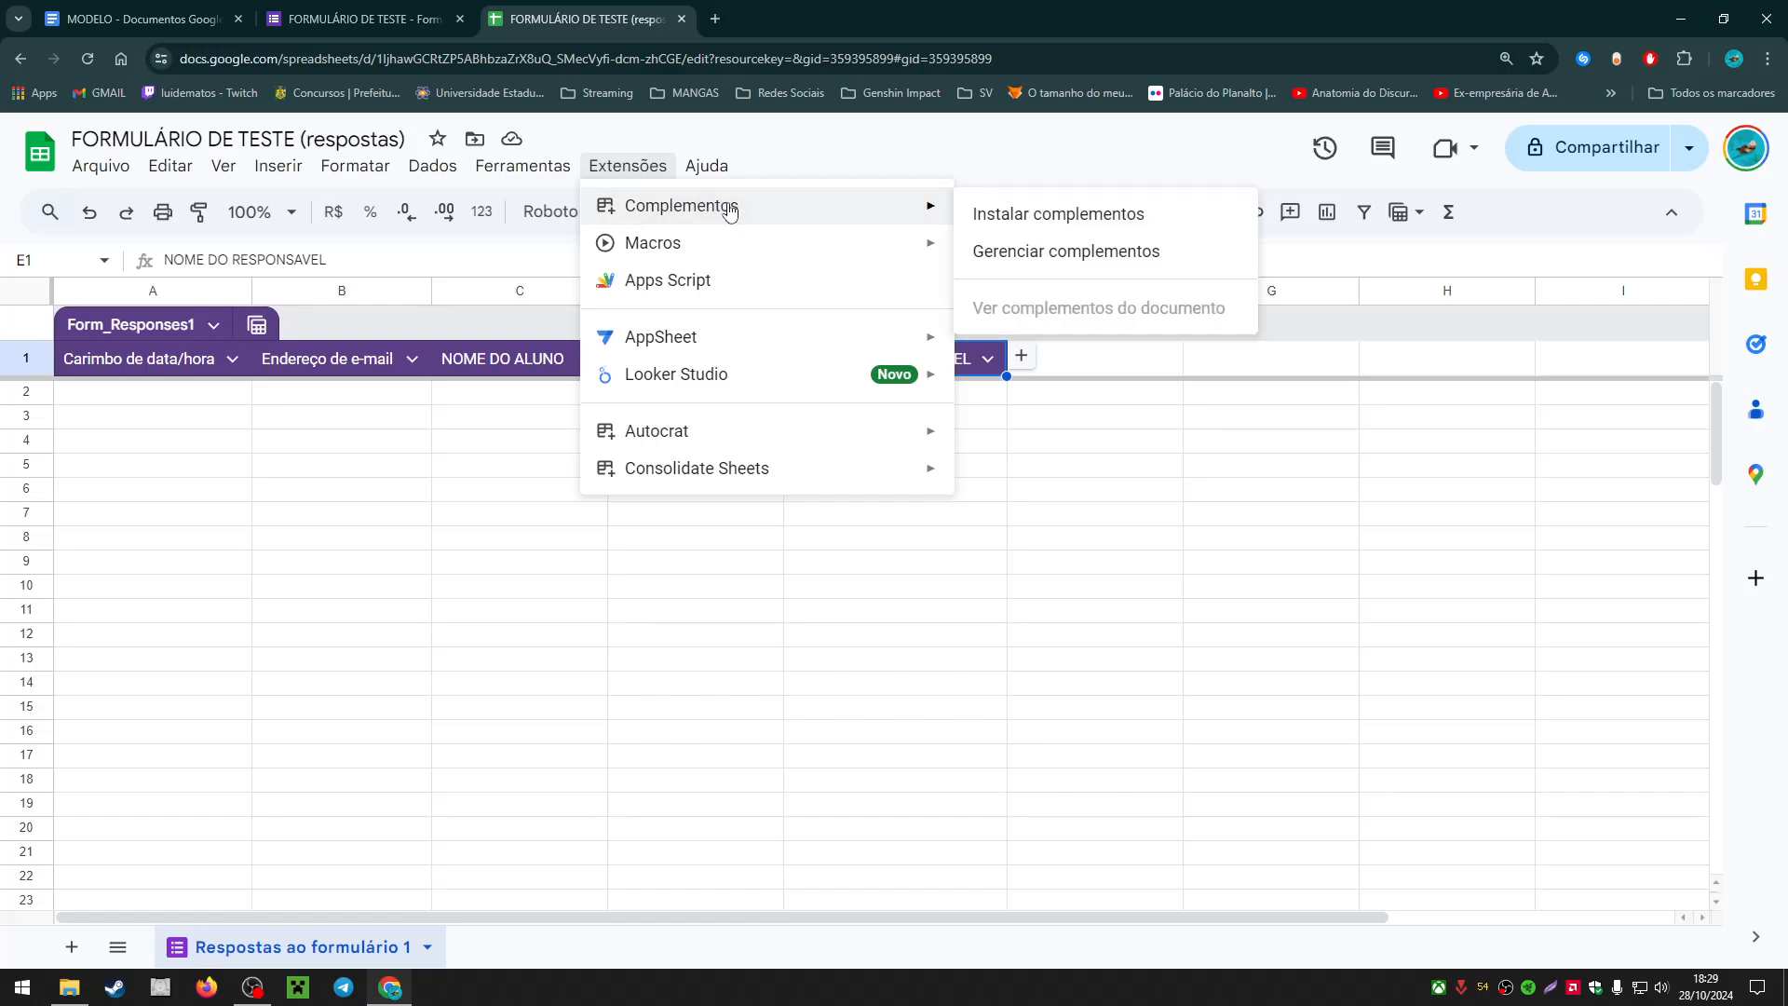
left_click(1091, 213)
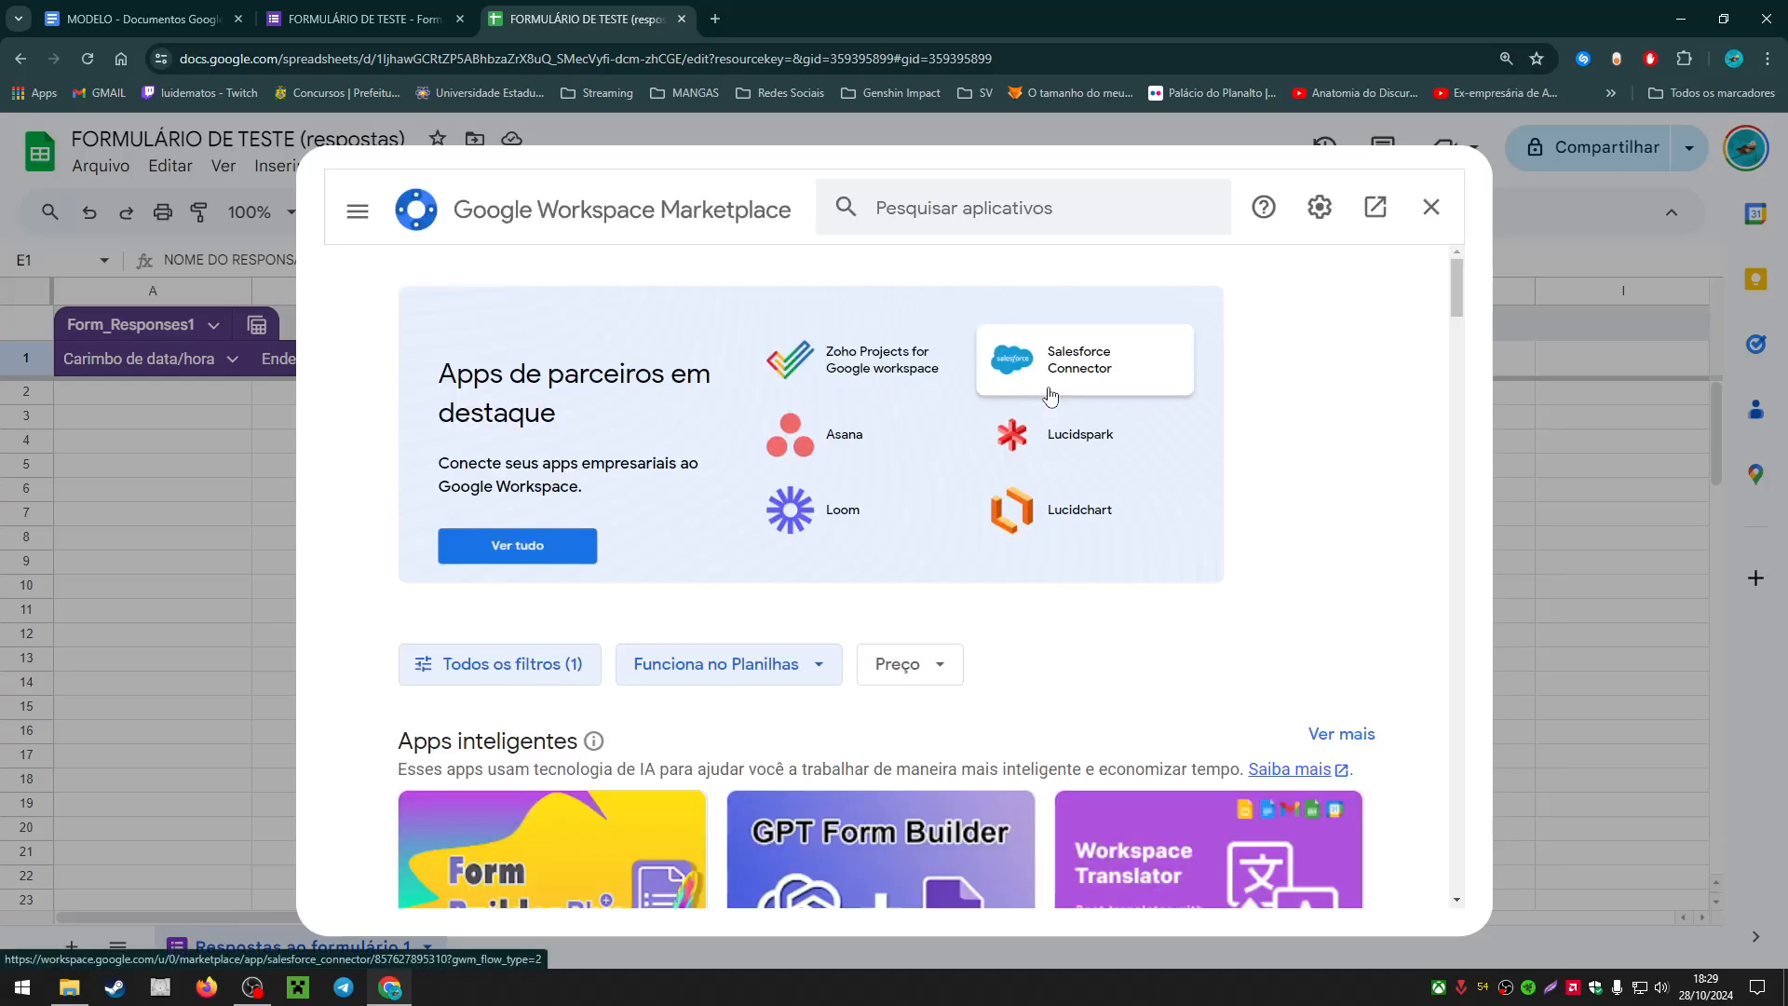
scroll(1063, 431, "down", 1)
scroll(1061, 432, "up", 1)
left_click(985, 218)
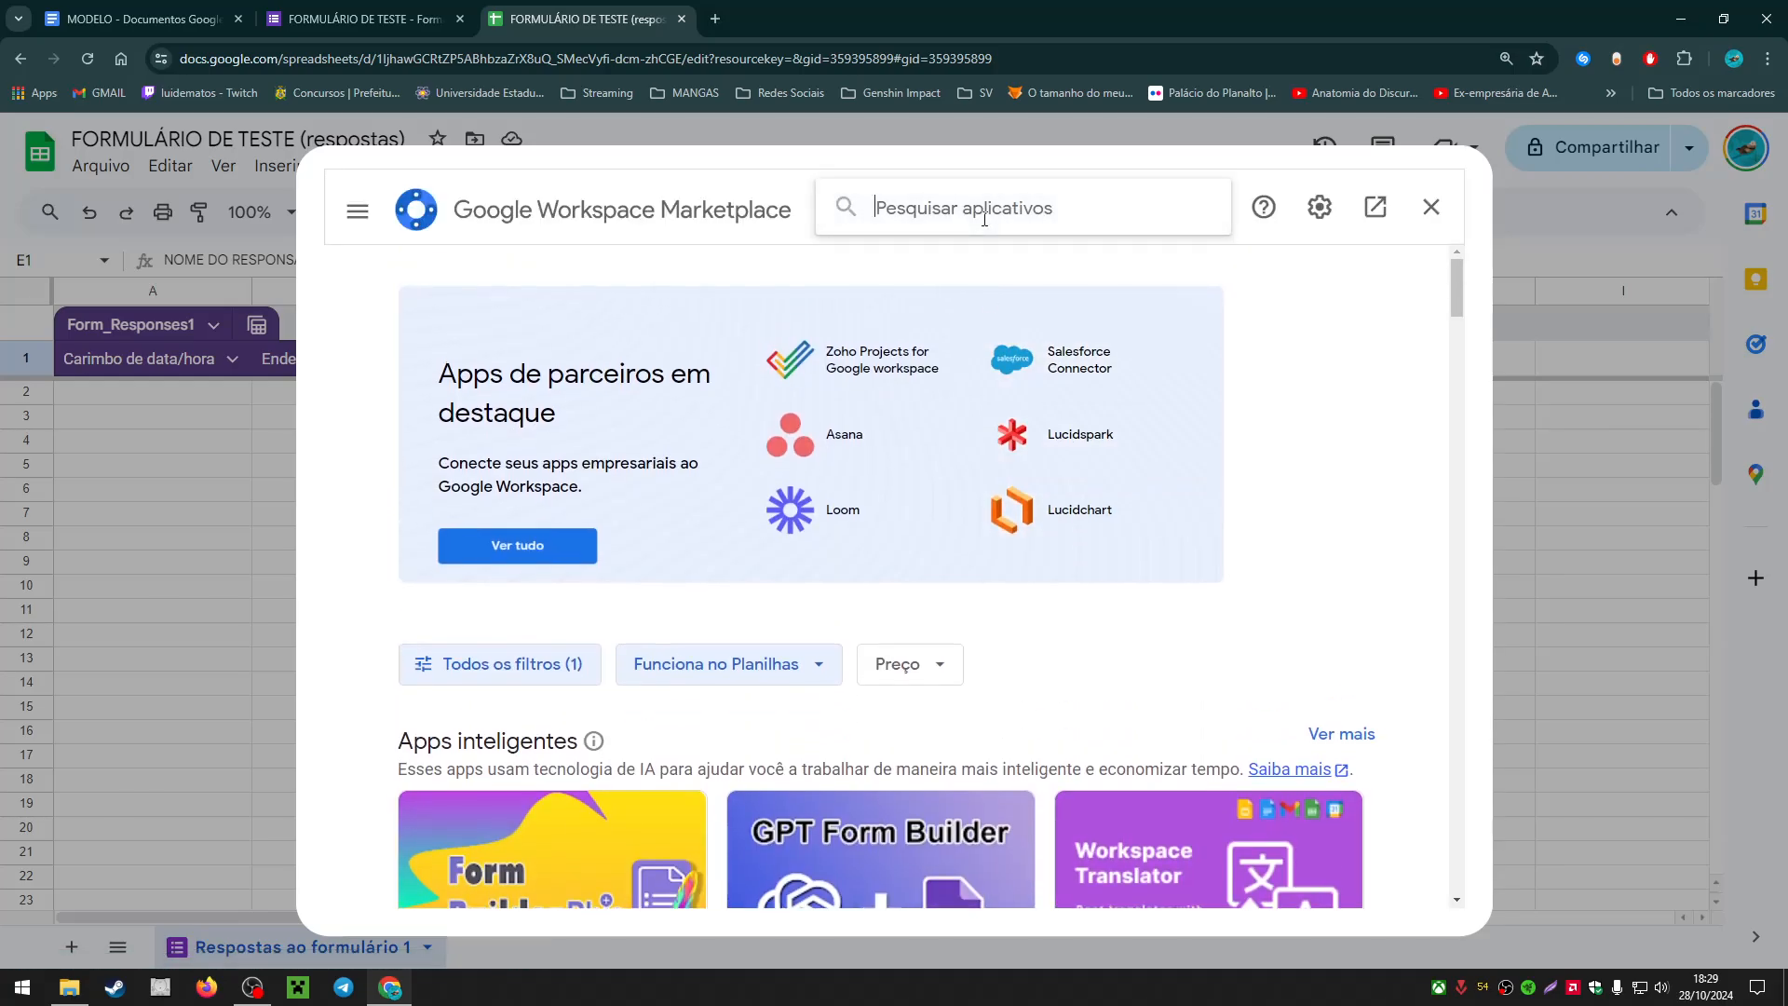
type("AUTOCRAT")
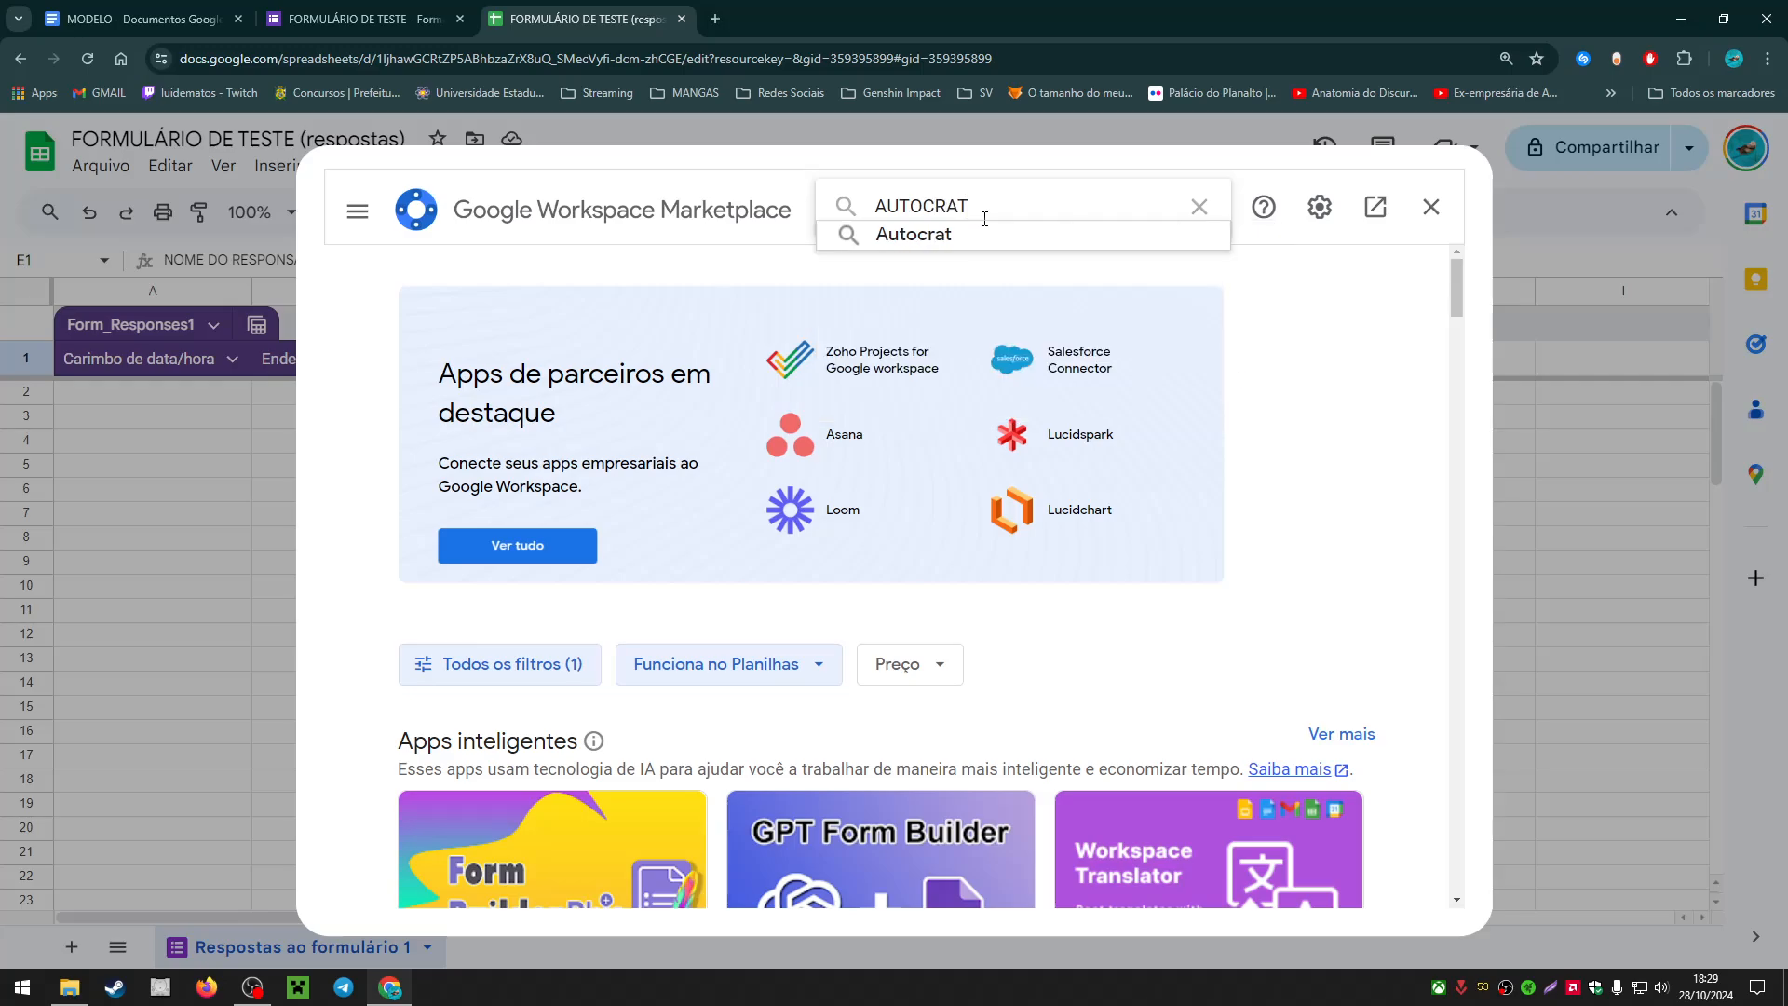
key("Return")
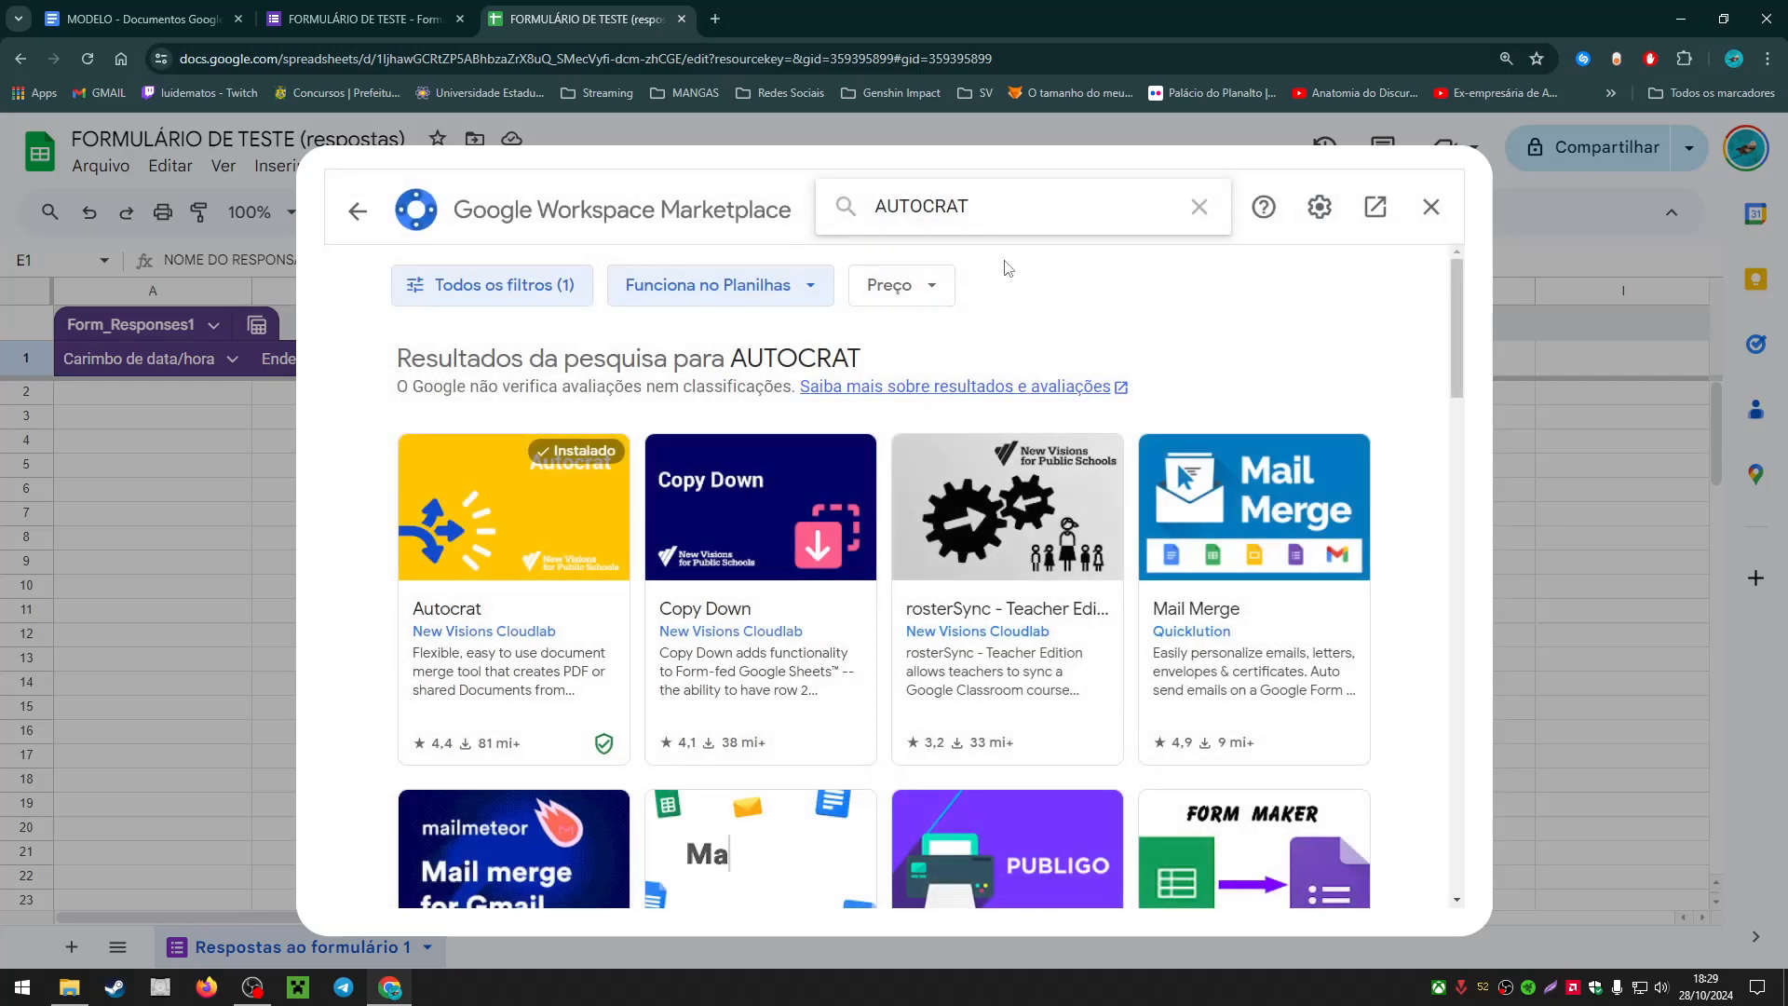
left_click(514, 559)
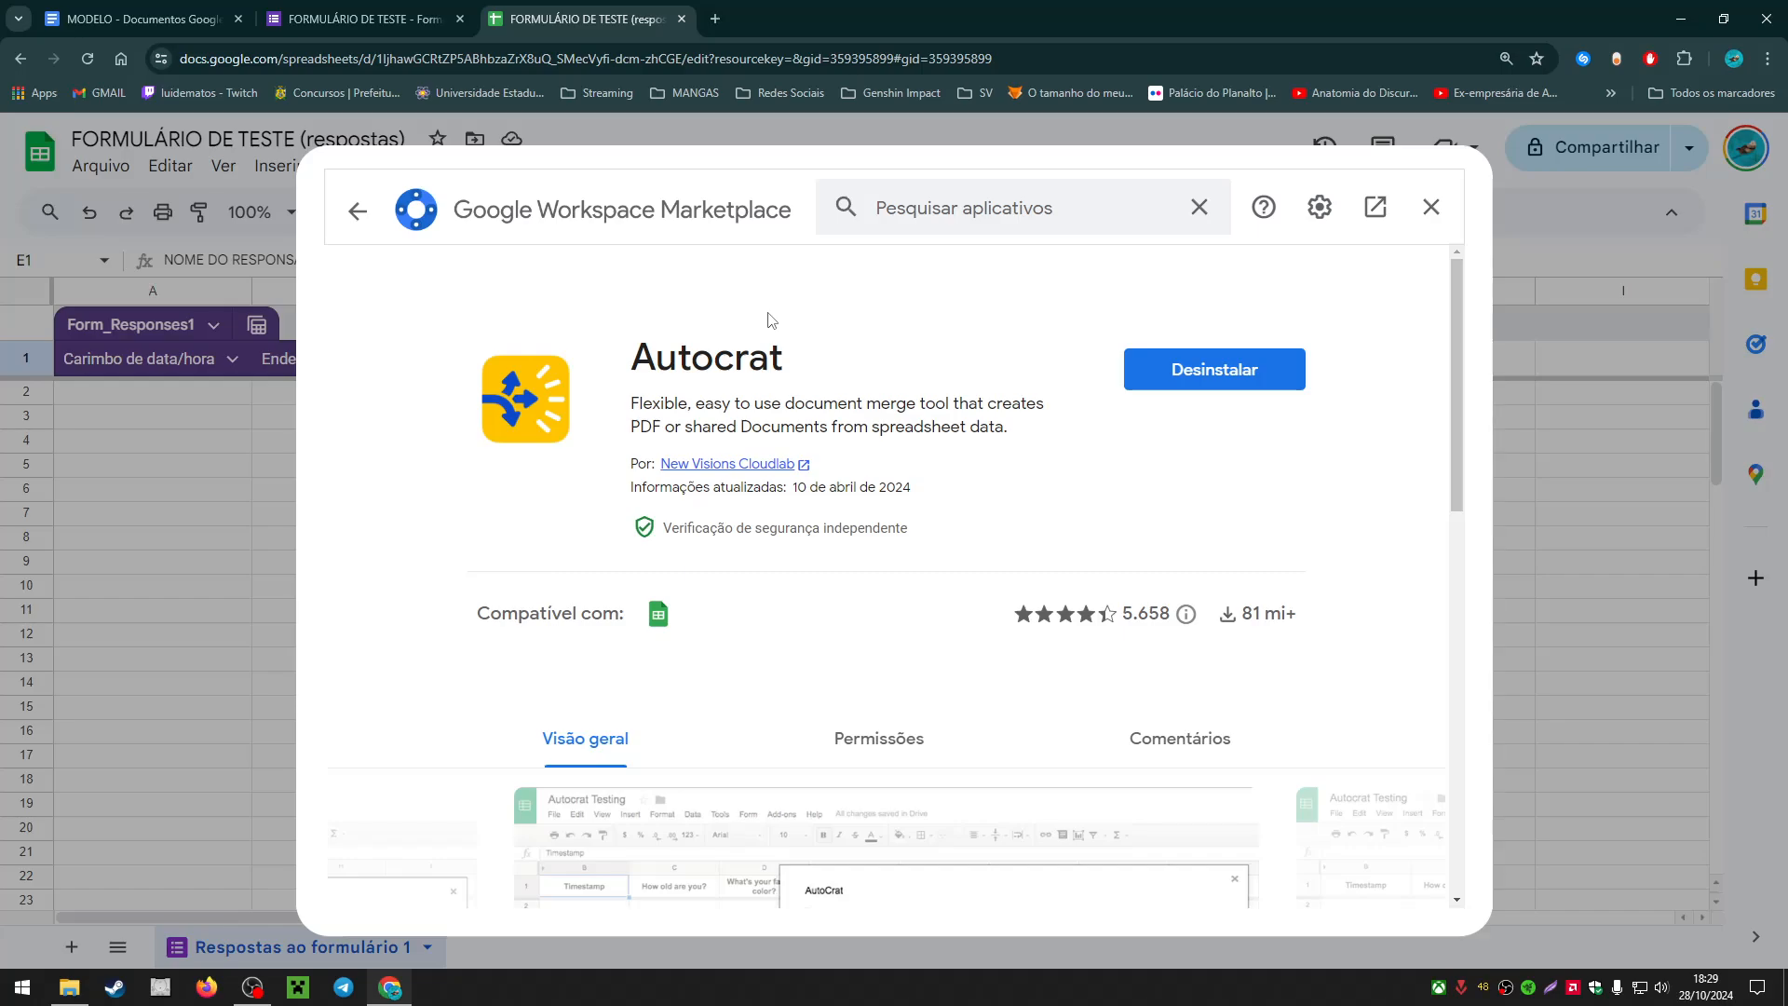
scroll(1108, 442, "down", 1)
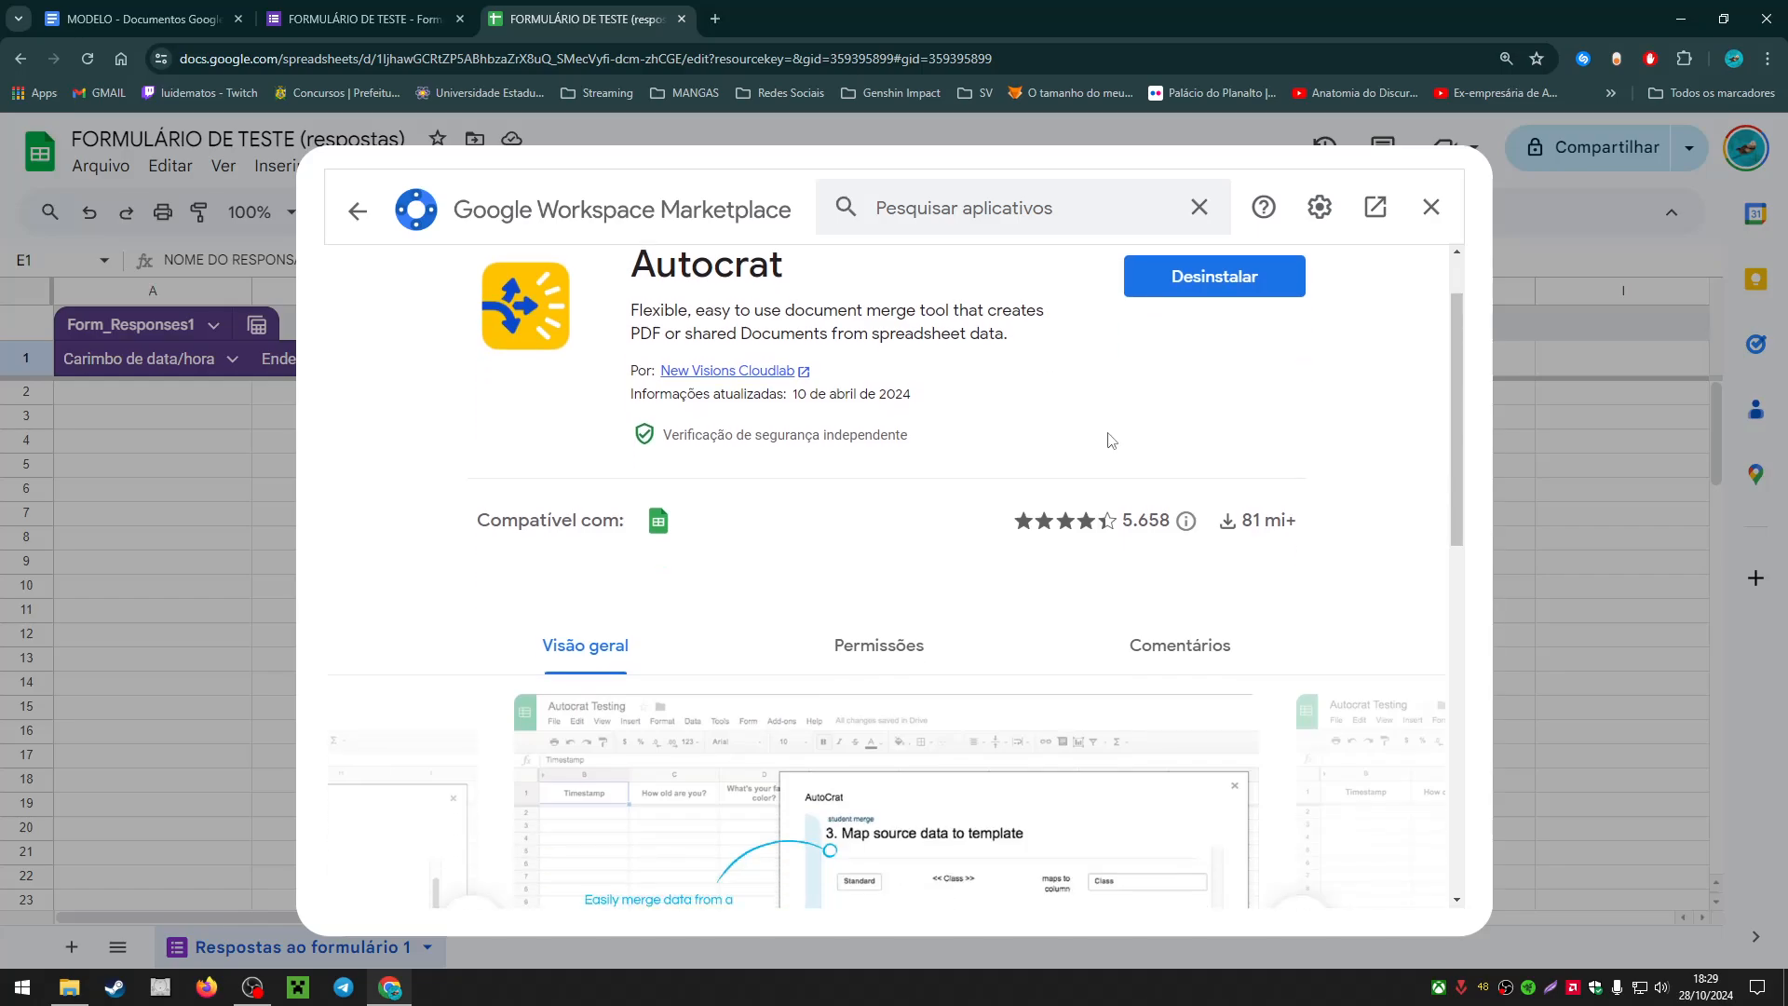
scroll(1121, 436, "up", 1)
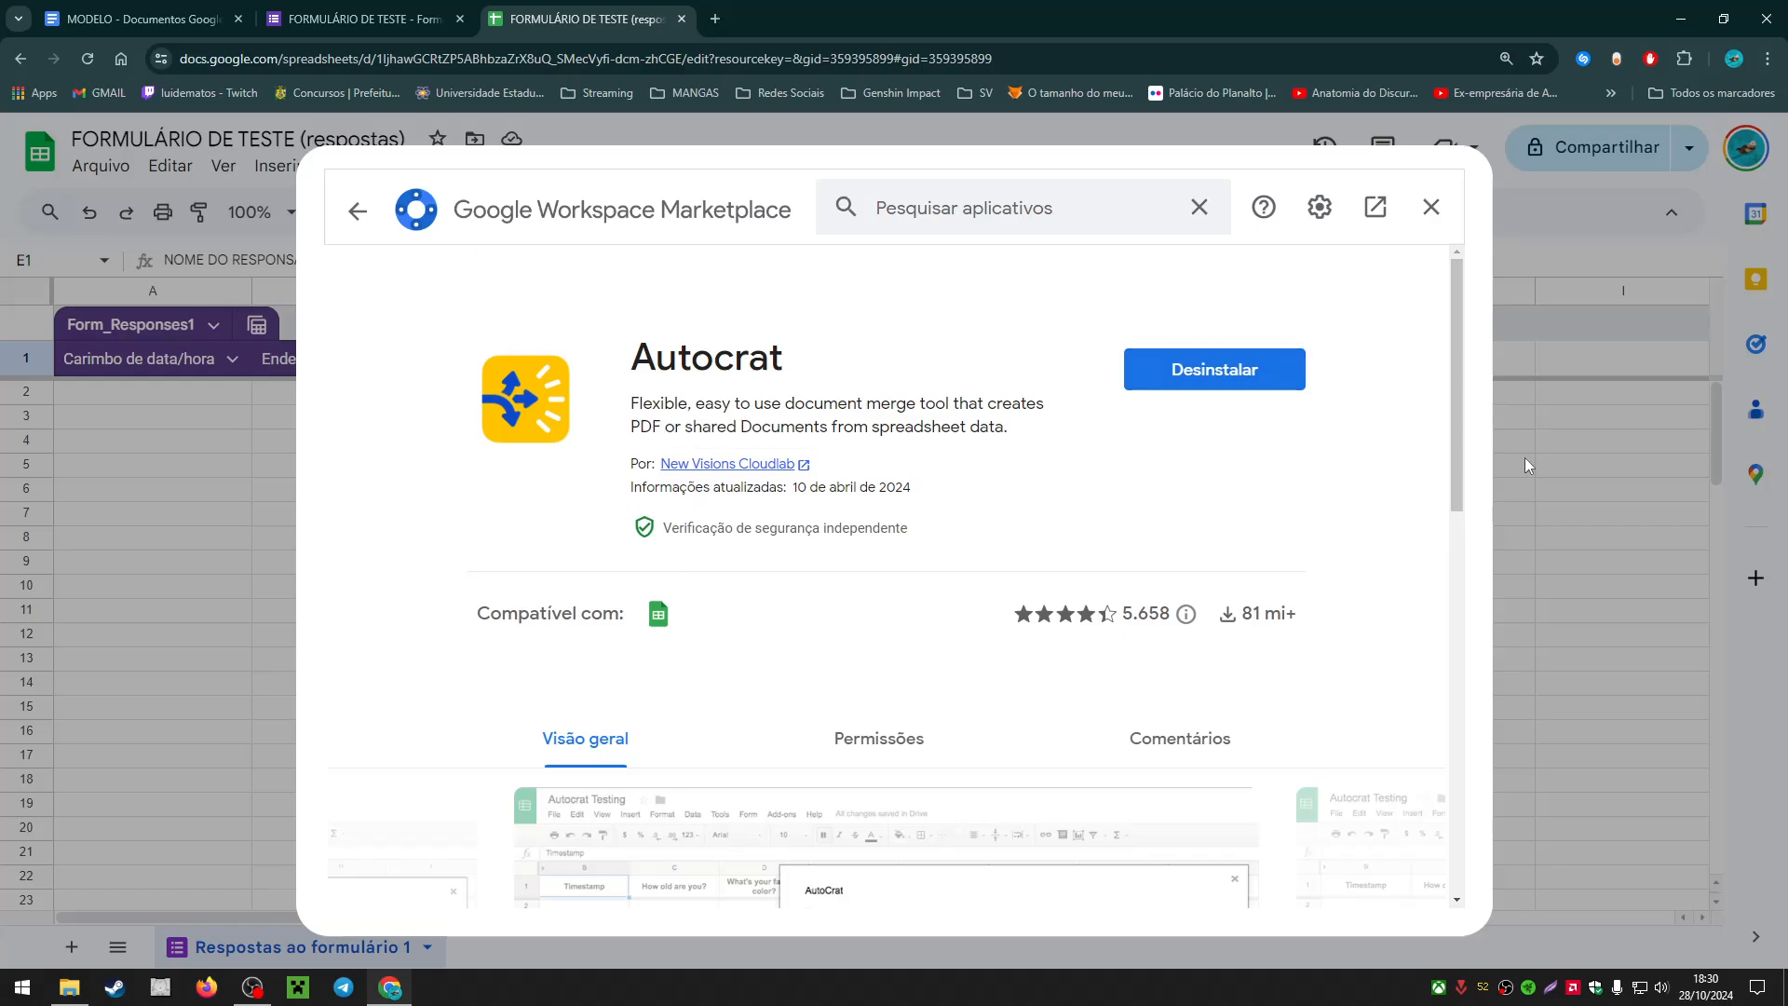
left_click(1430, 224)
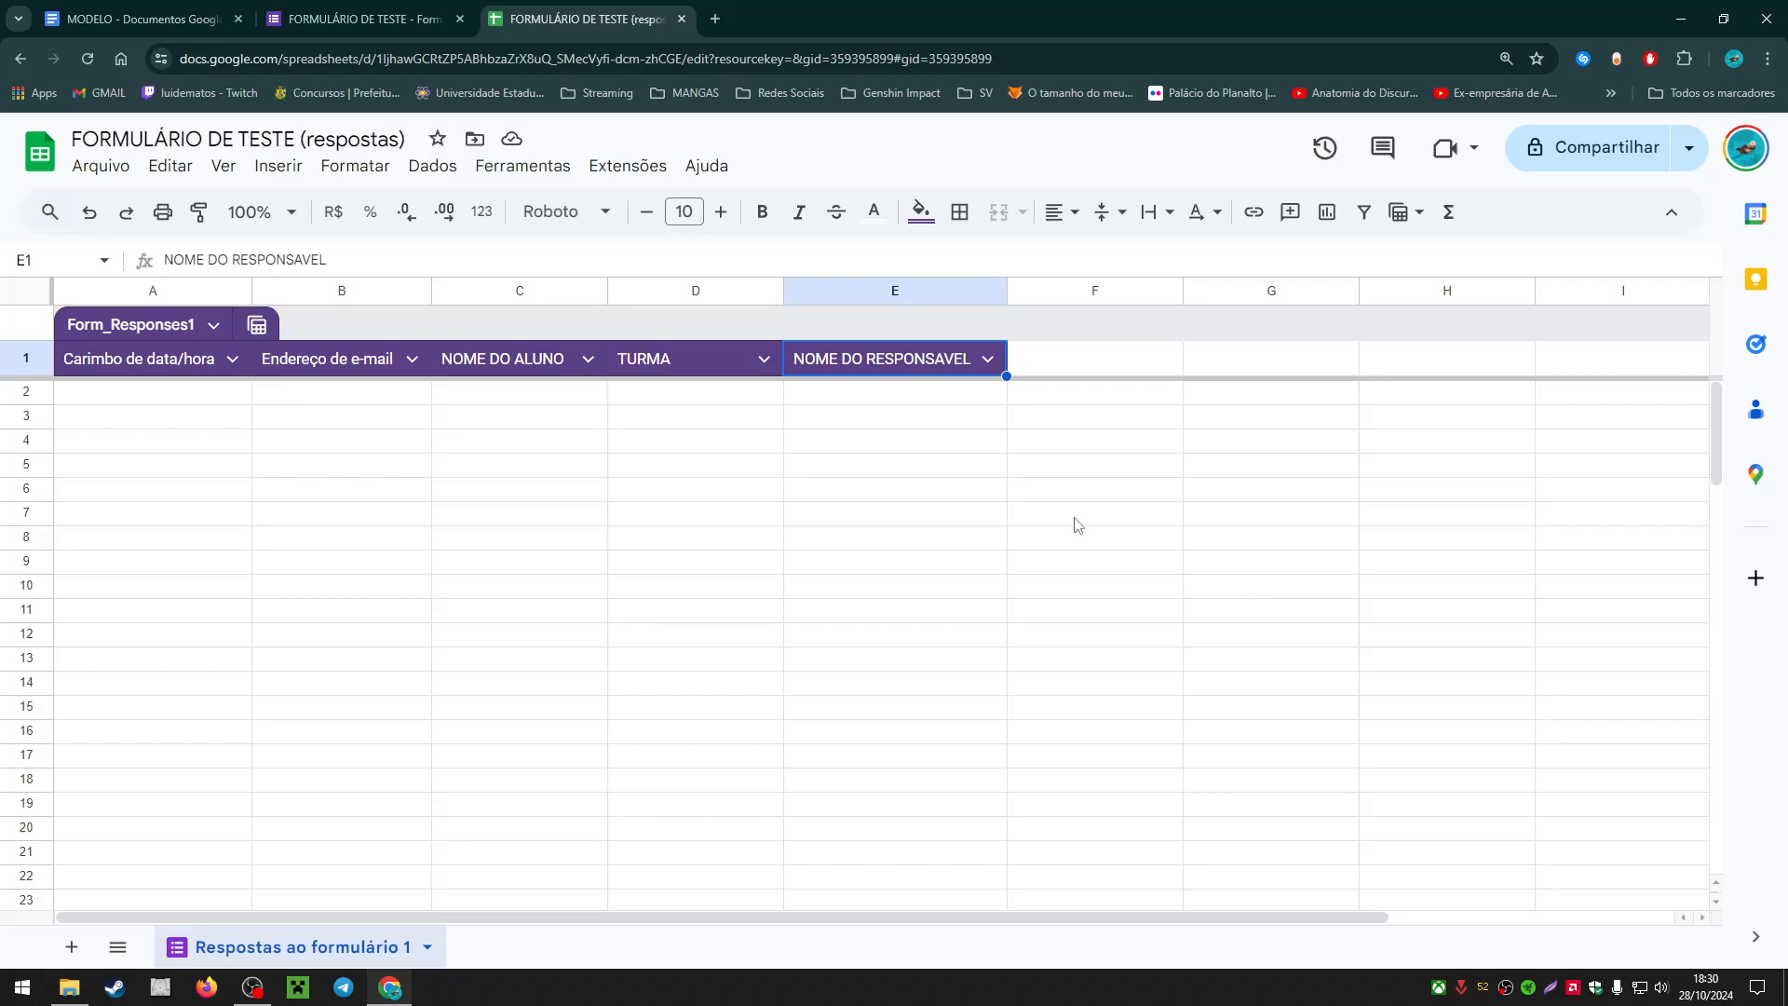
Step: Launch the Autocrat add-on from the Extensões menu
left_click(627, 165)
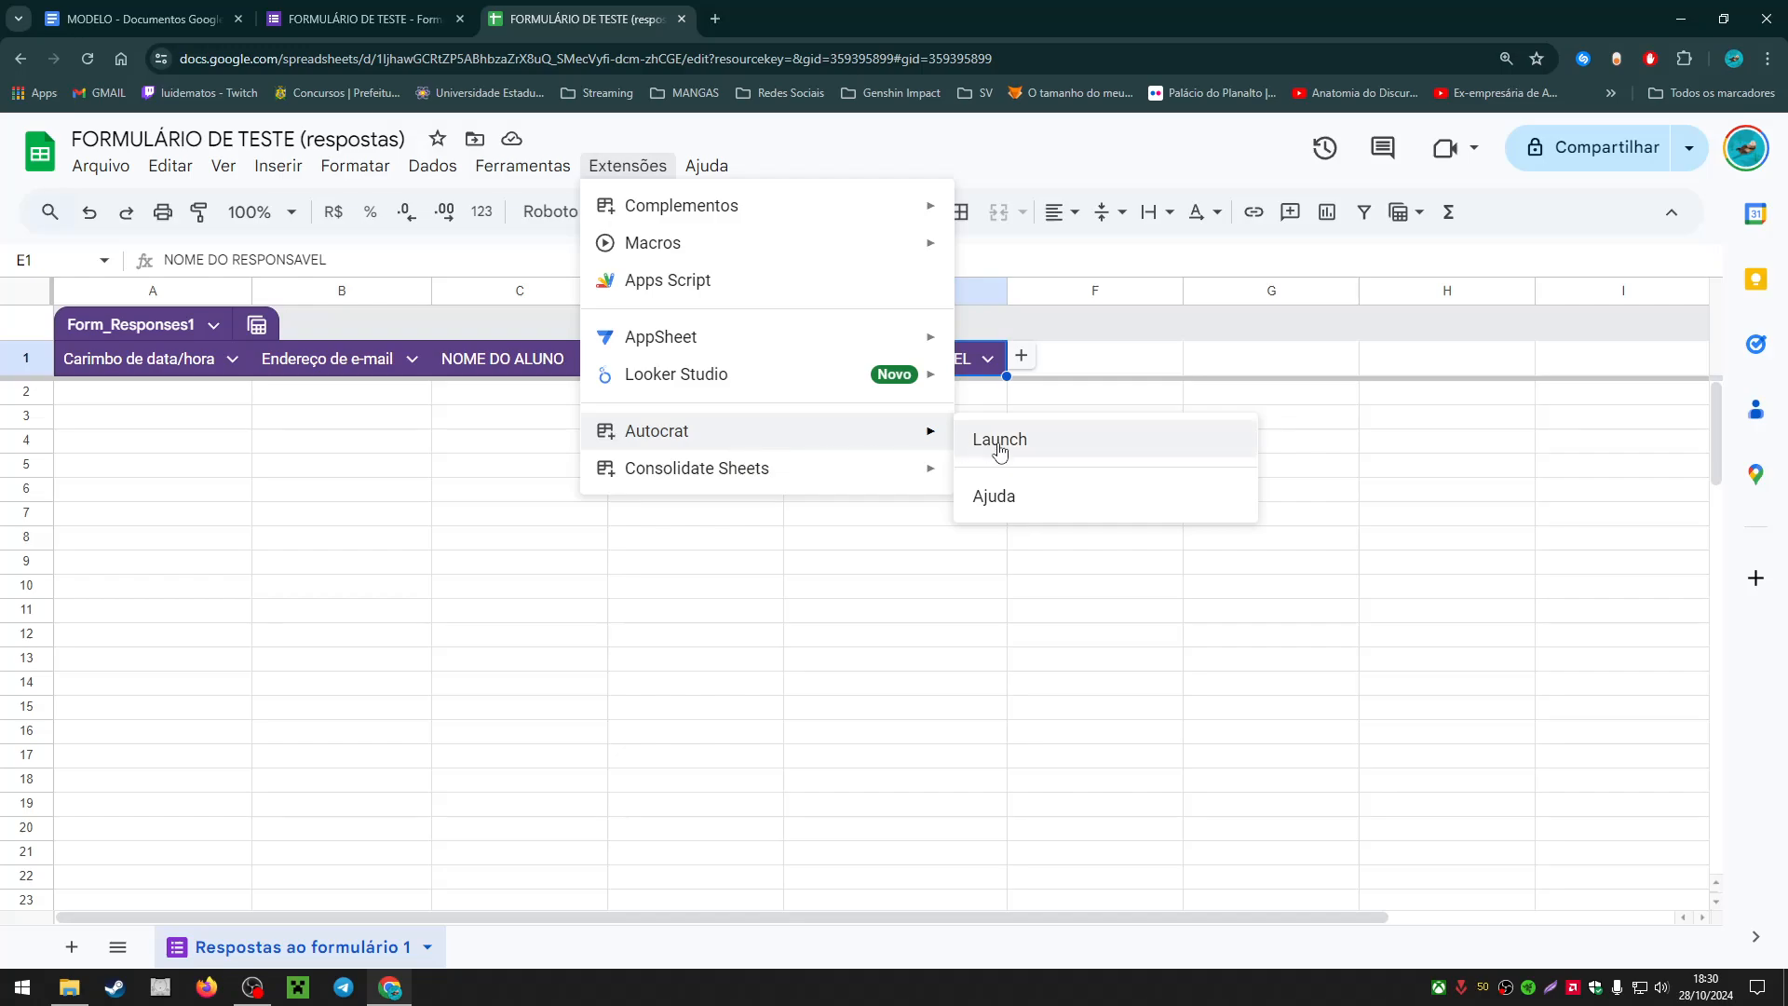
left_click(1049, 449)
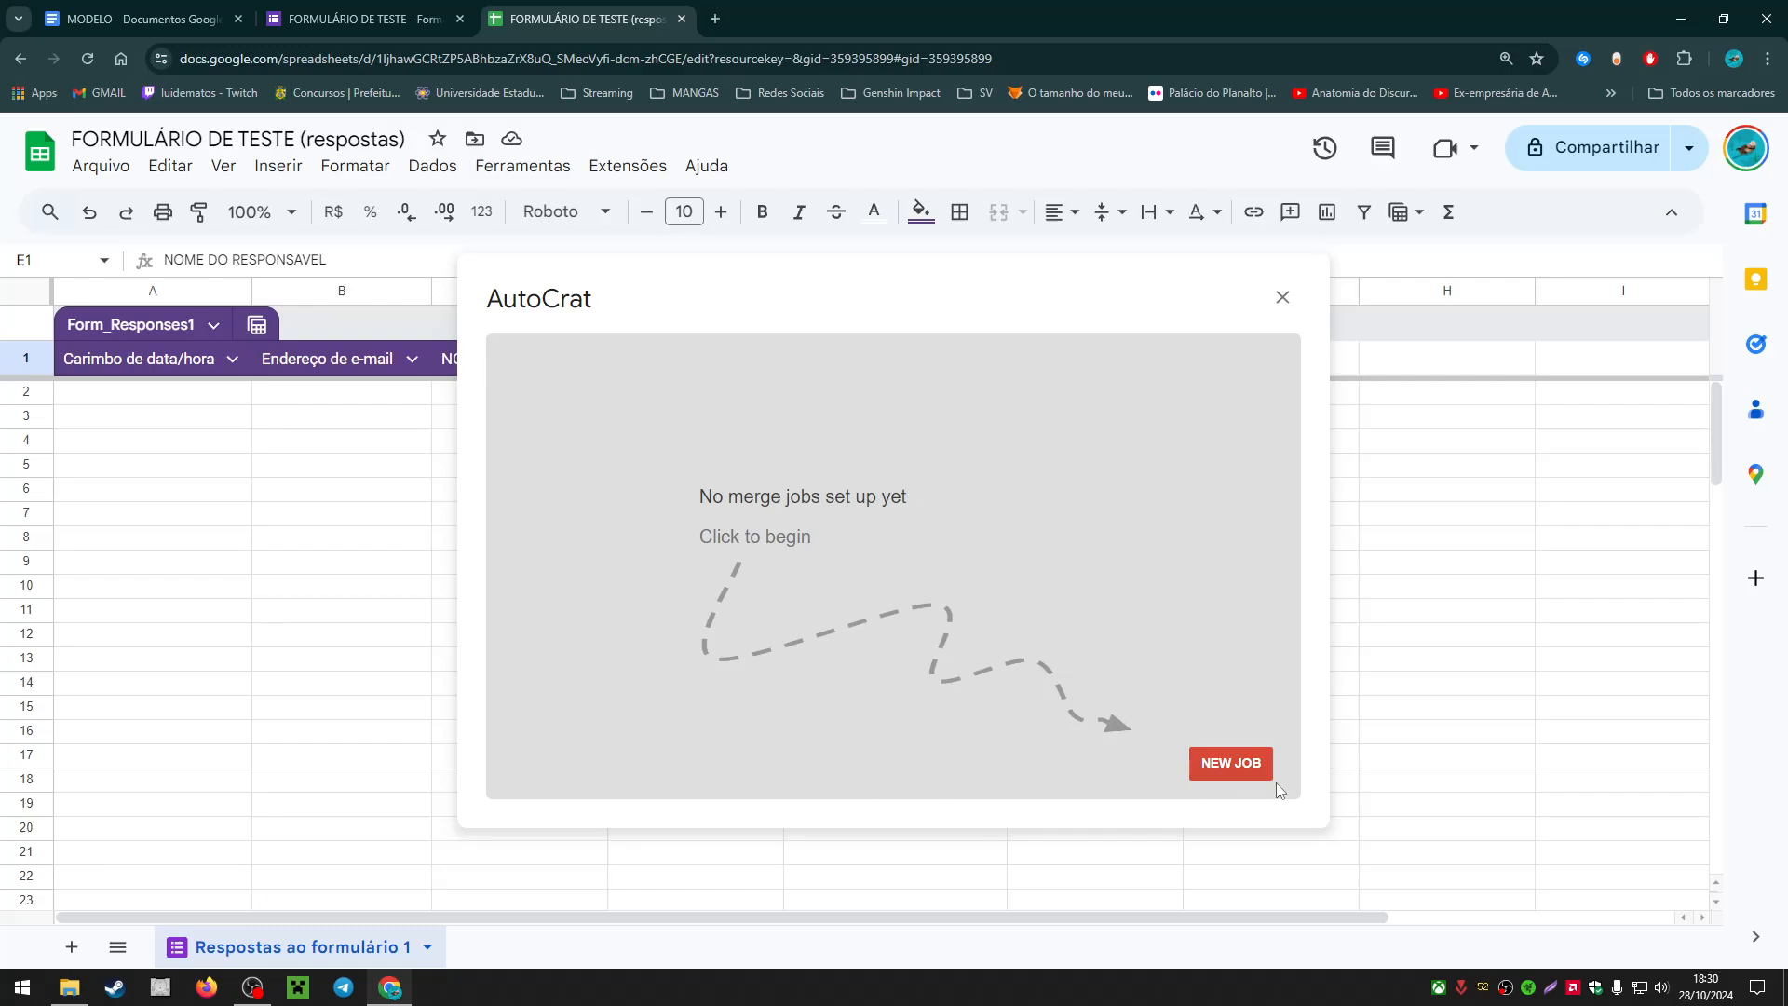
Step: Start a new merge job named 'FICHA DE CADASTRO' and continue to the Choose template step
left_click(1219, 775)
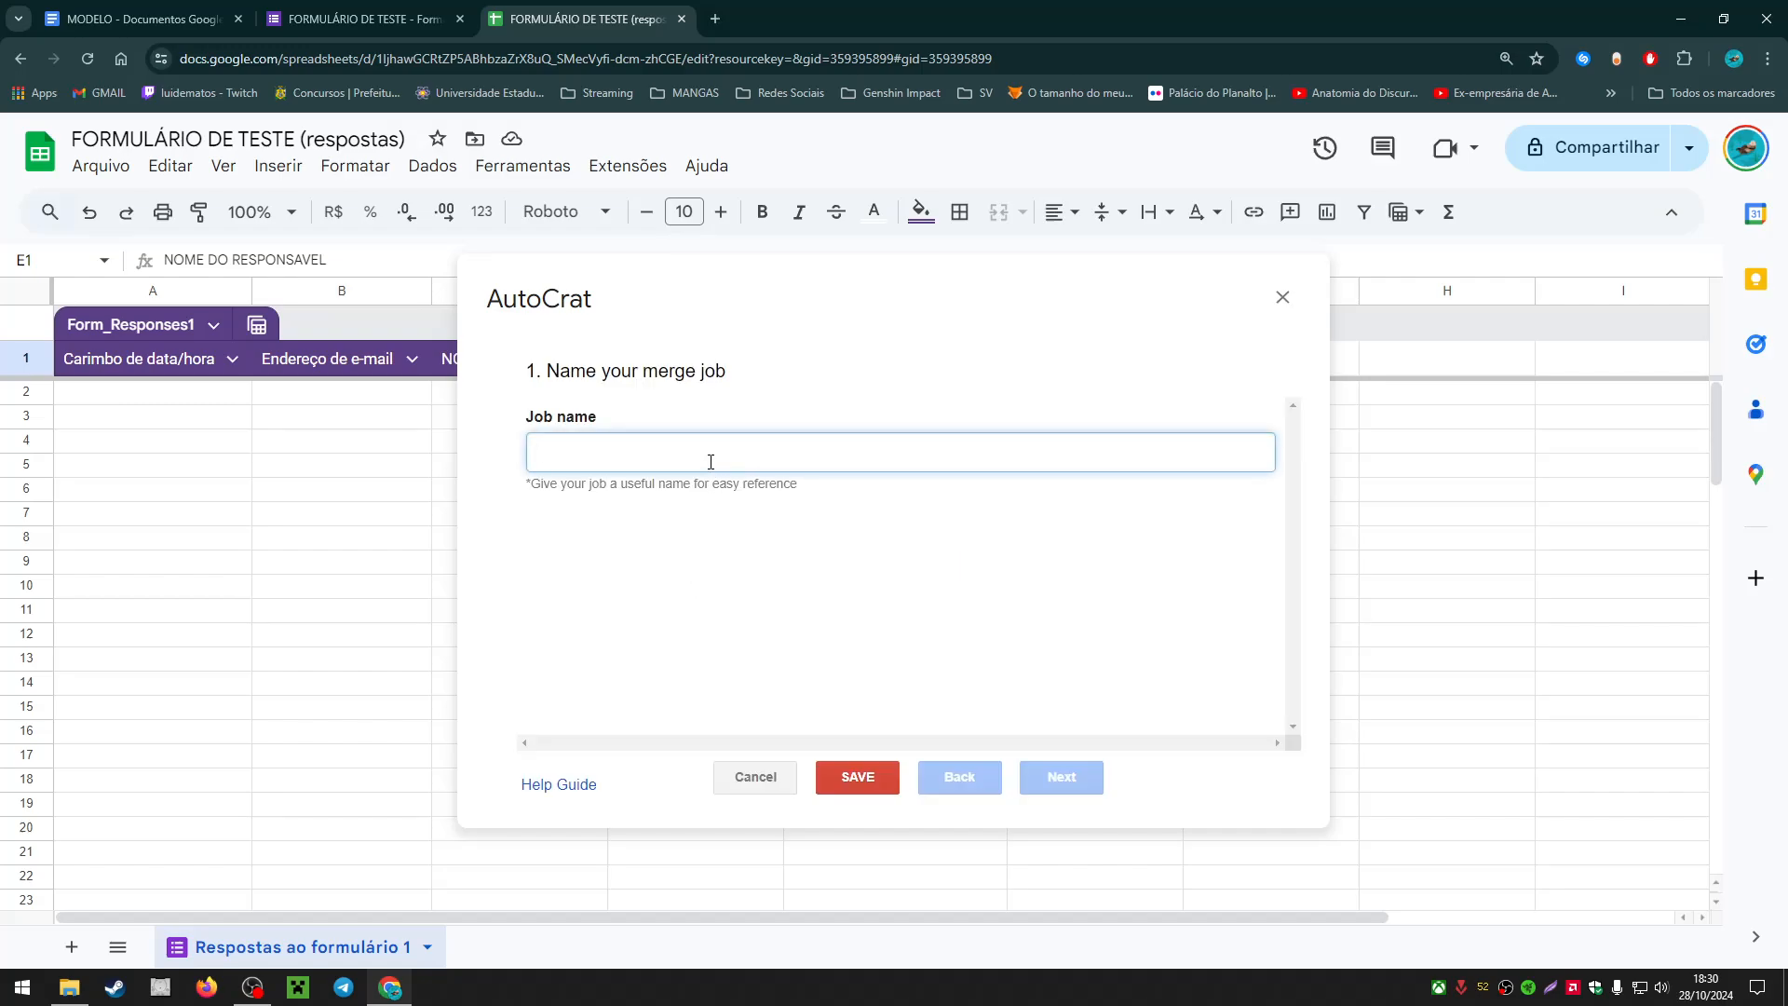
type("FICHA TRA")
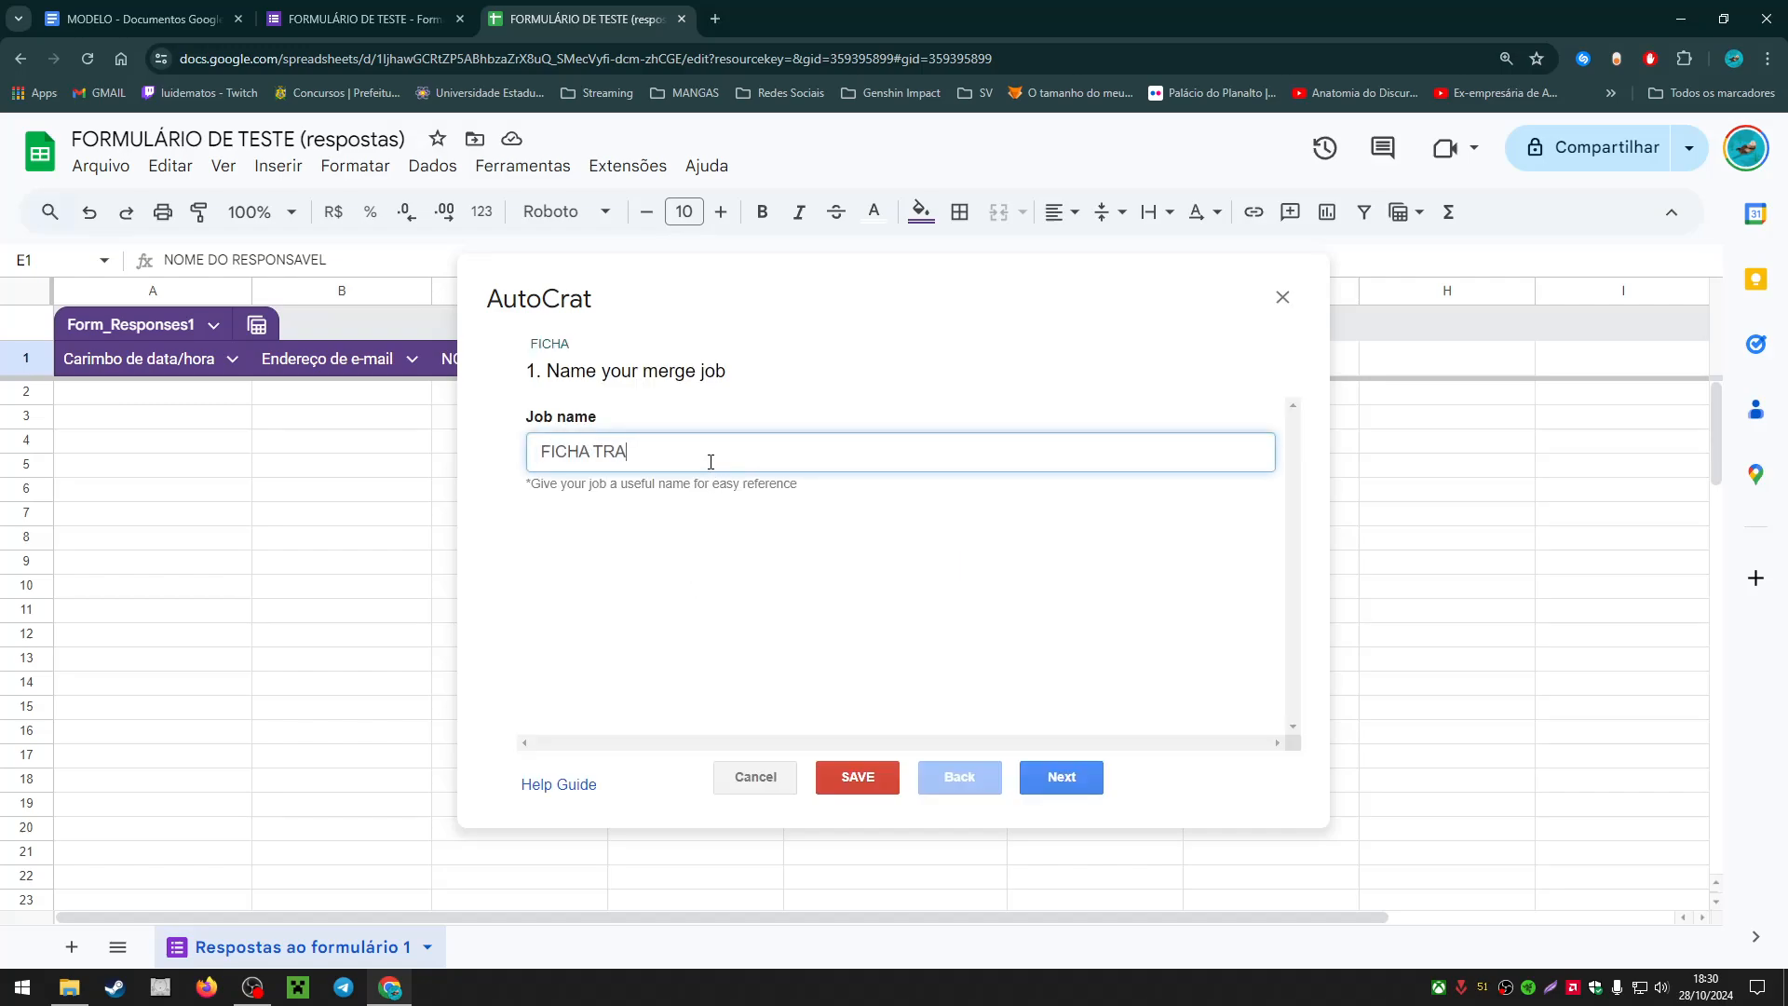
key("BackSpace")
key("BackSpace")
key("BackSpace")
type("DE CADASTRO")
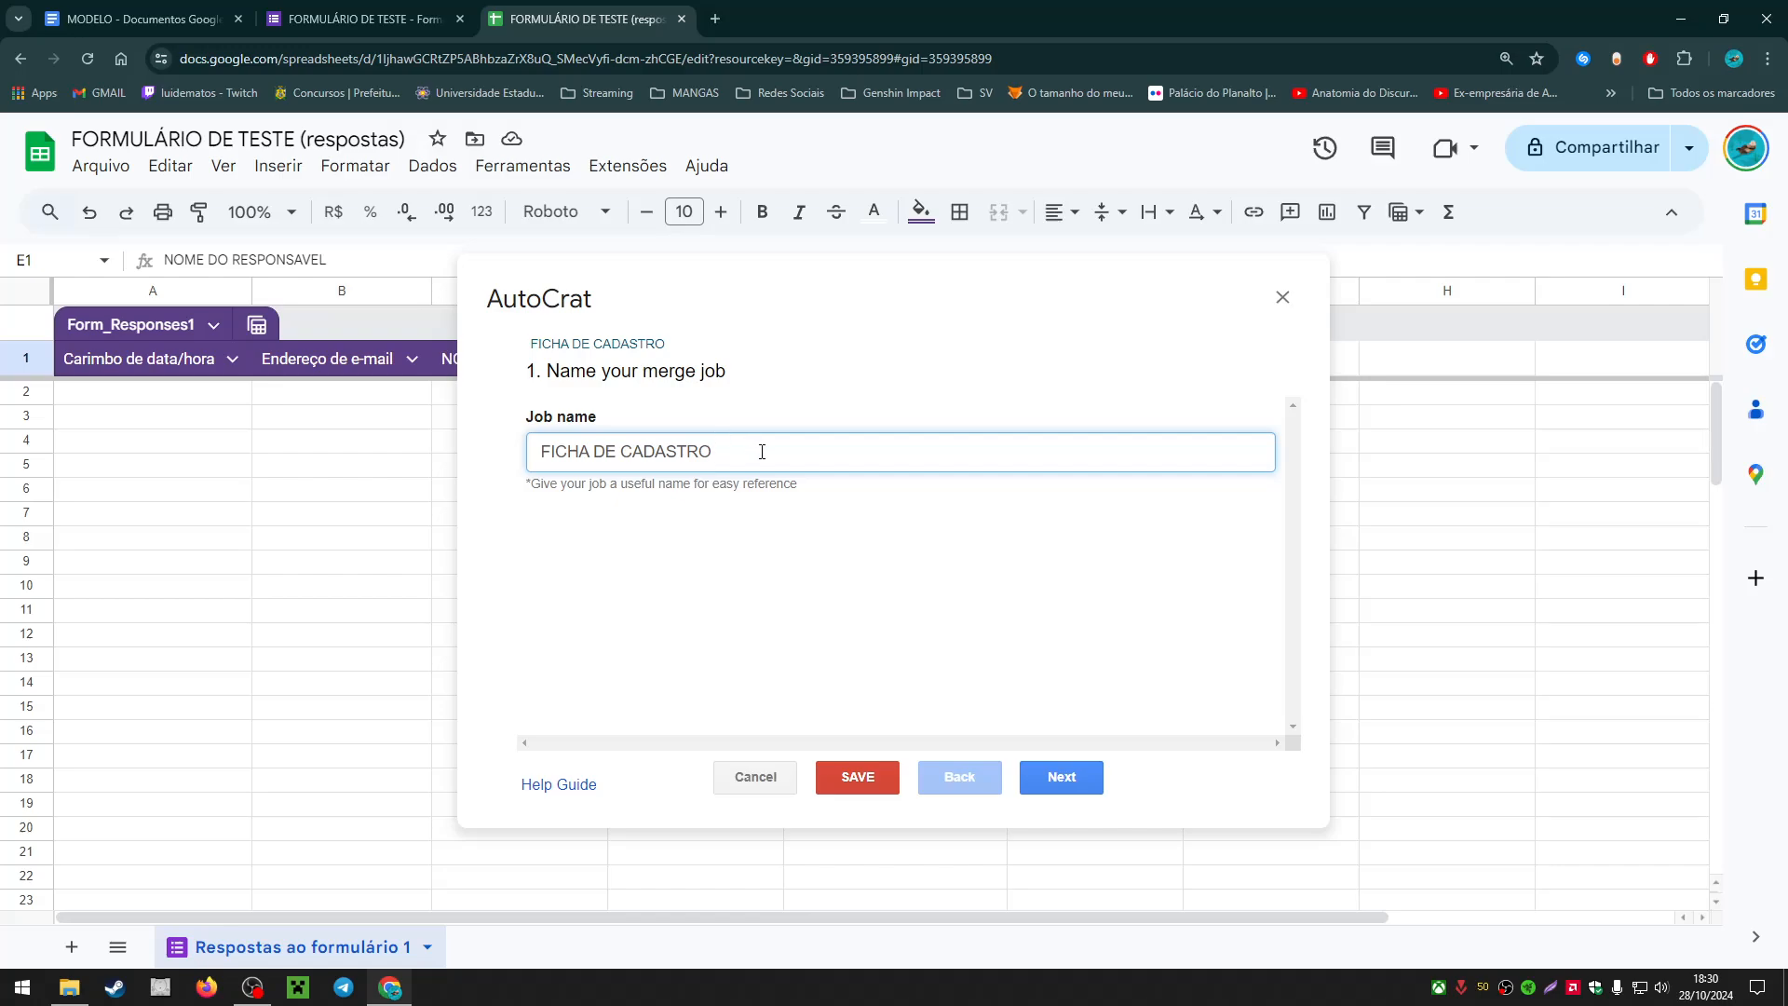
left_click_drag(756, 453, 506, 444)
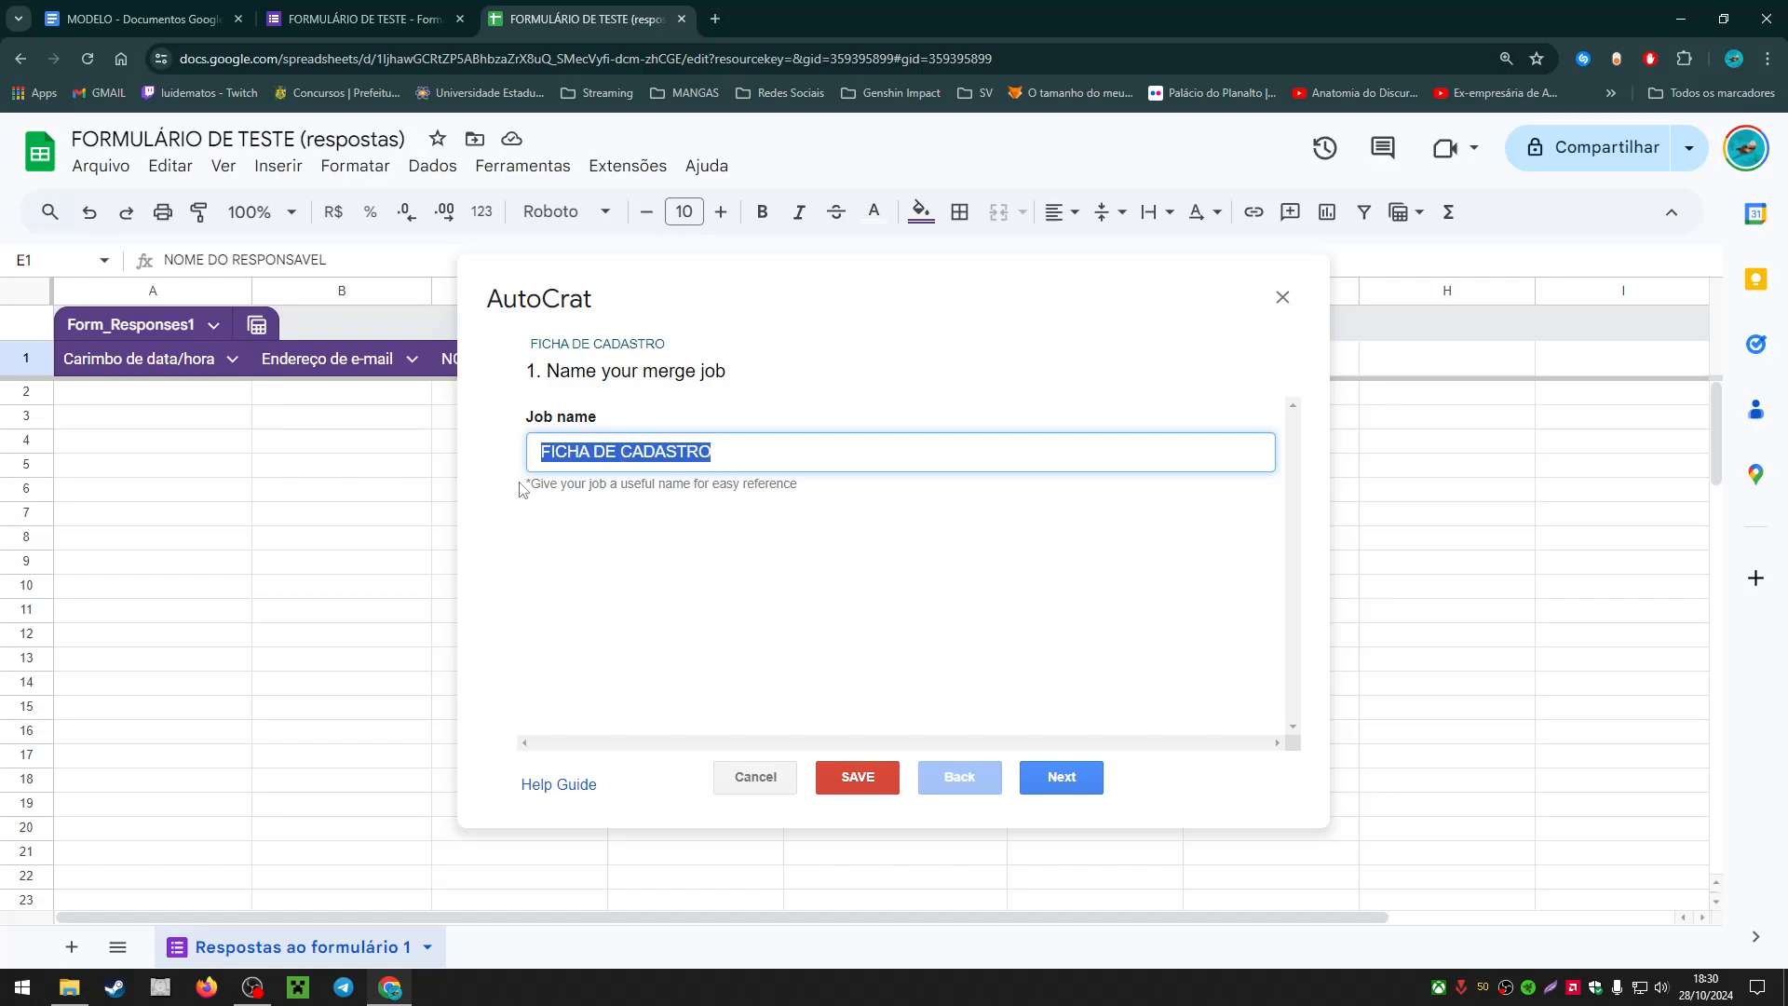
left_click_drag(531, 484, 728, 484)
left_click(777, 504)
left_click(753, 460)
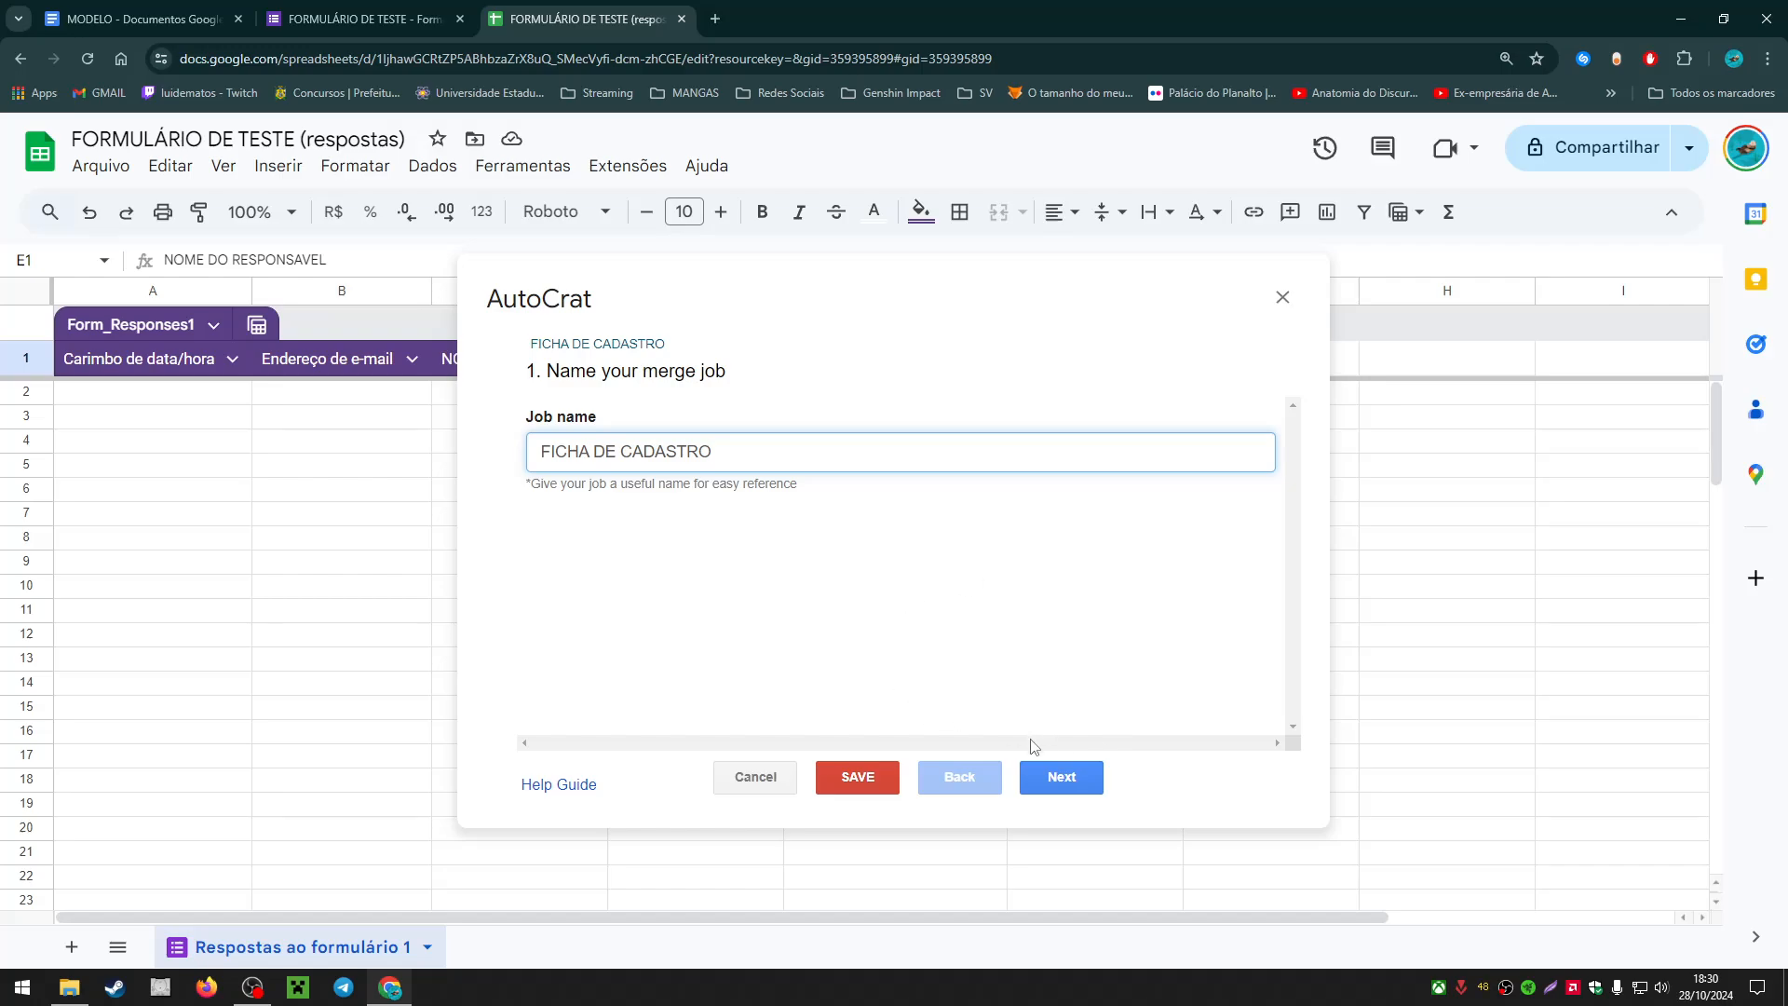
left_click(1096, 780)
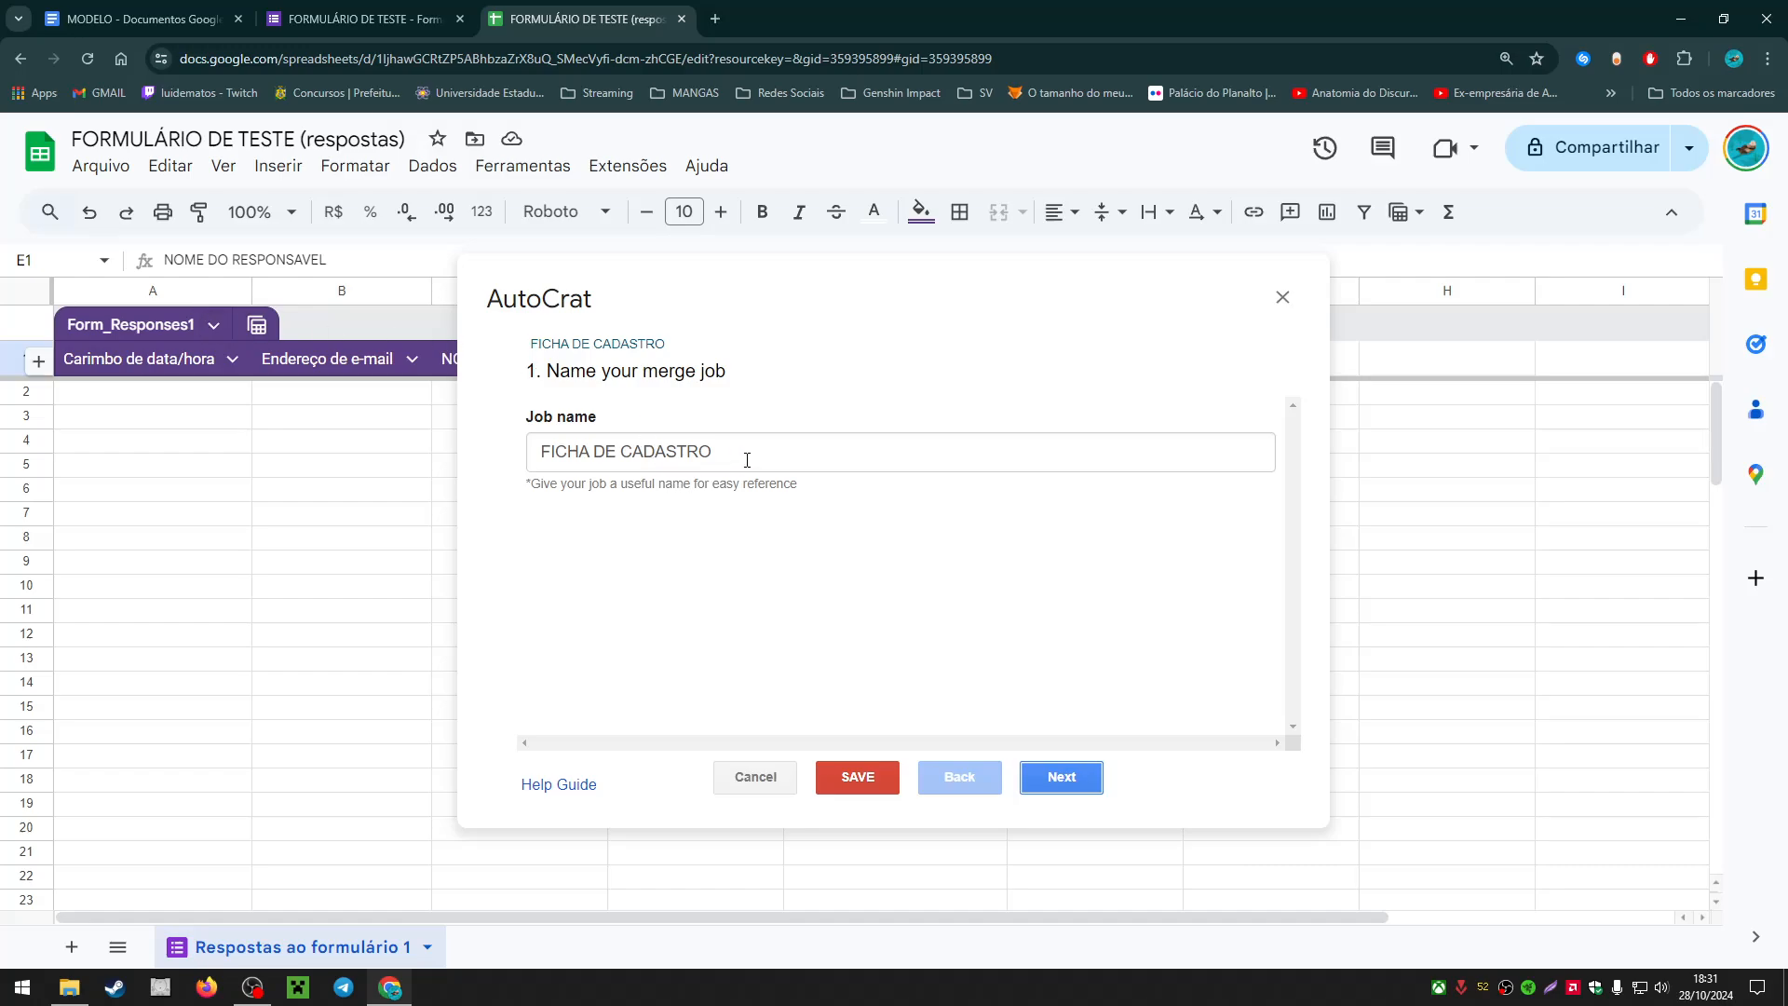
left_click(718, 462)
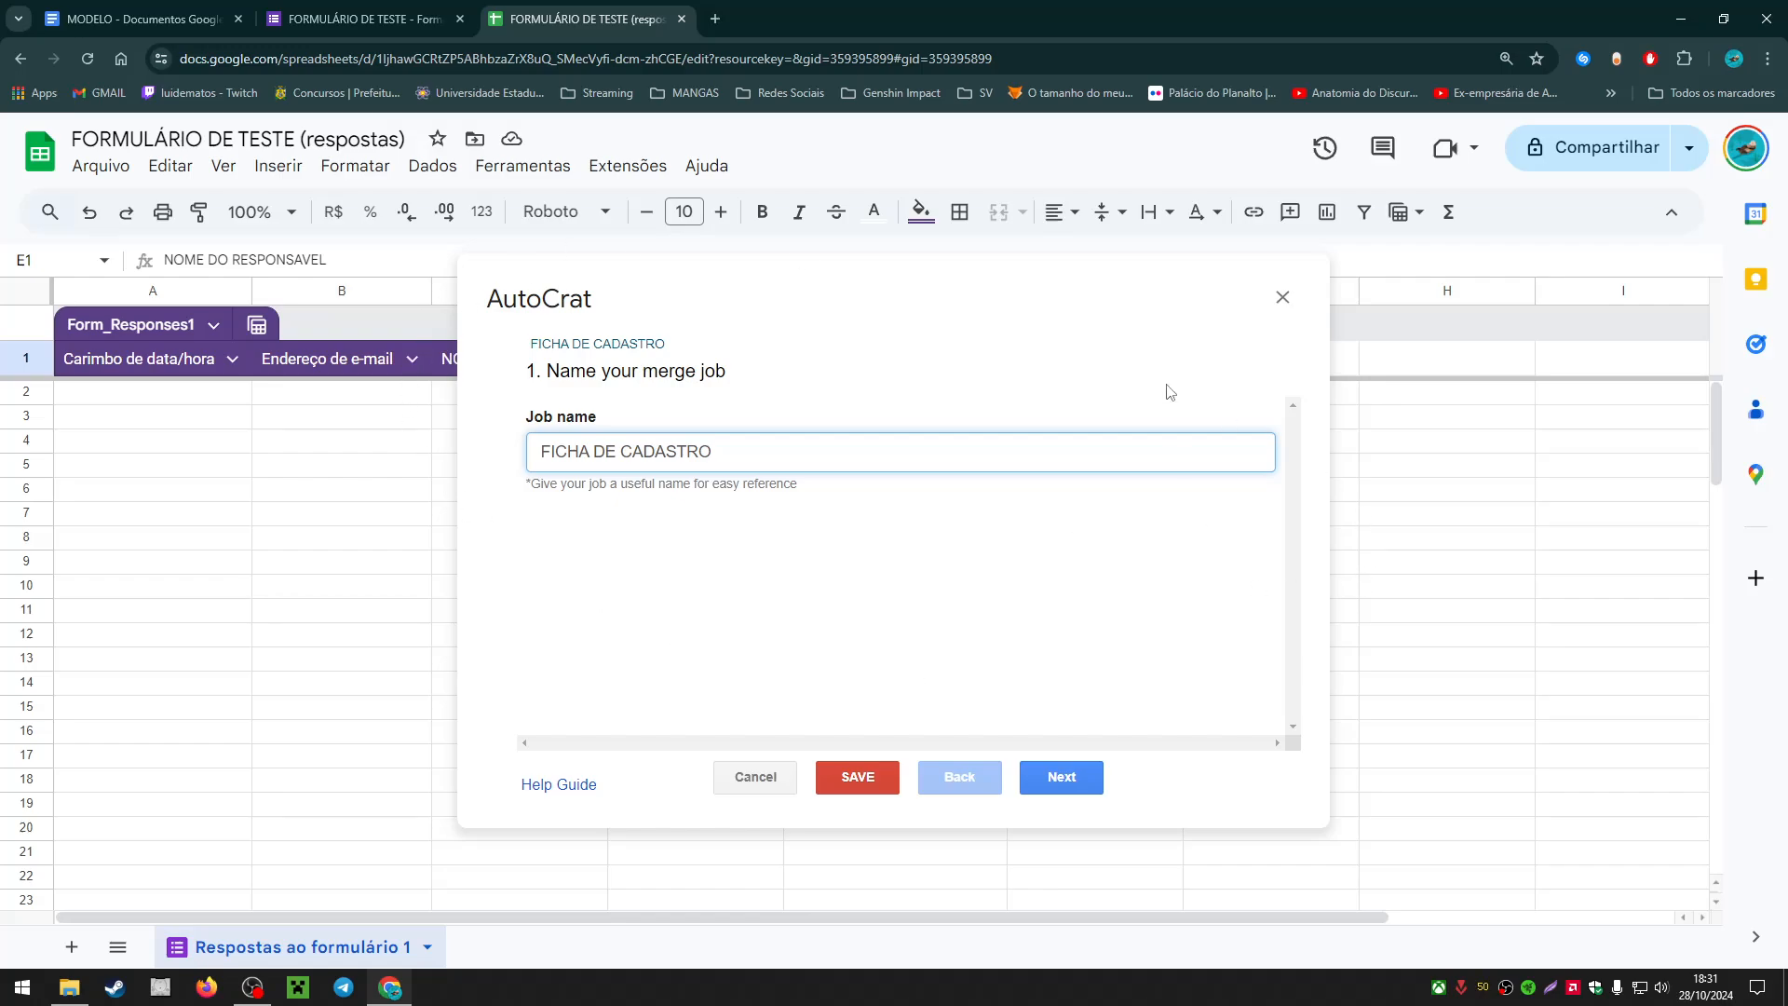
left_click(1079, 785)
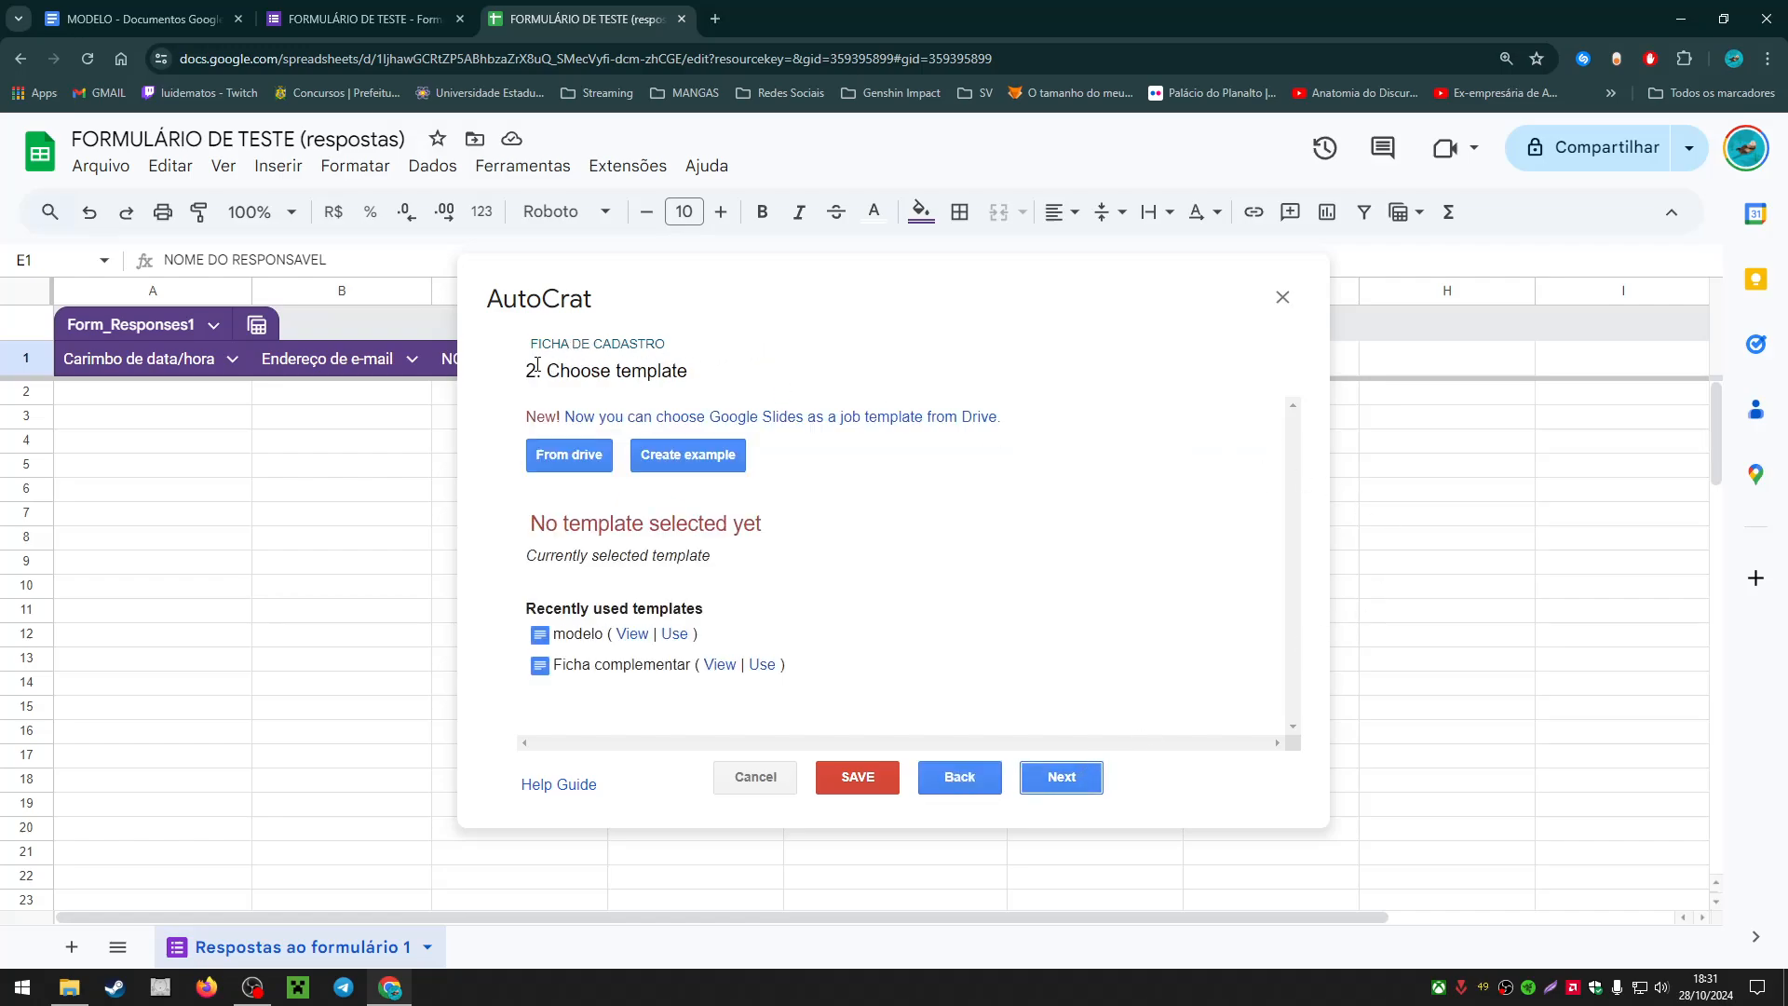
Step: Switch to the MODELO template document
left_click_drag(539, 365, 656, 371)
left_click(693, 370)
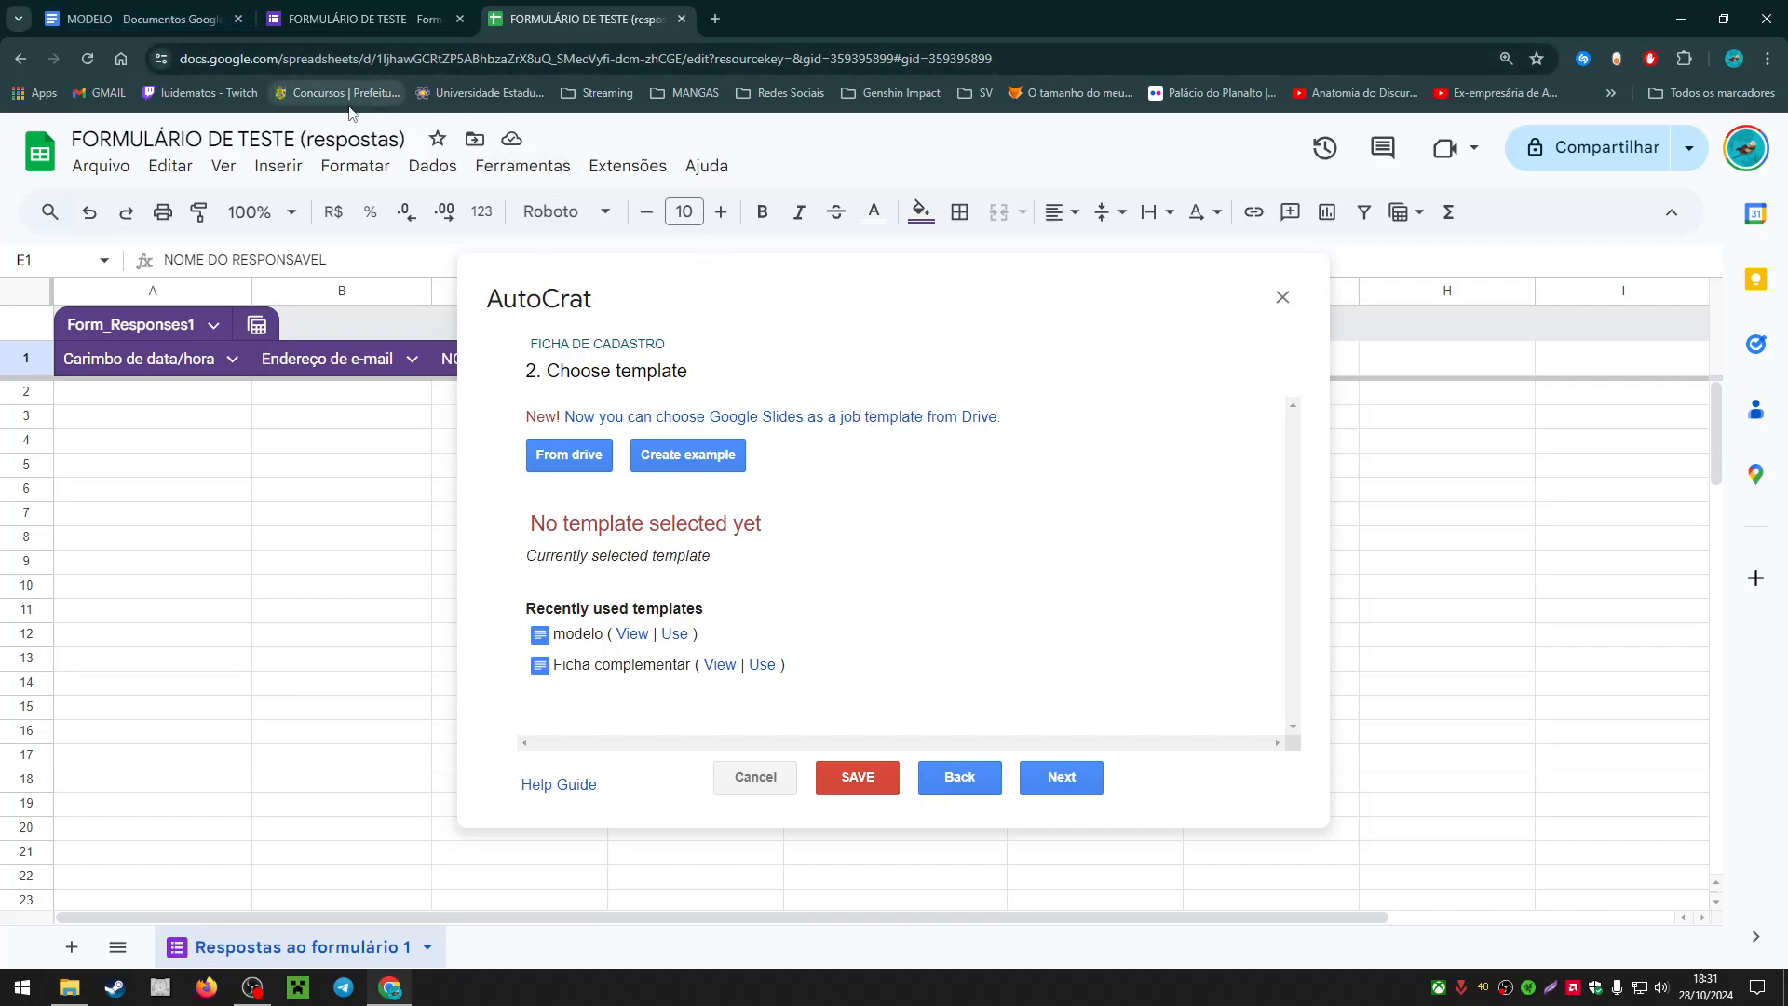
left_click(162, 12)
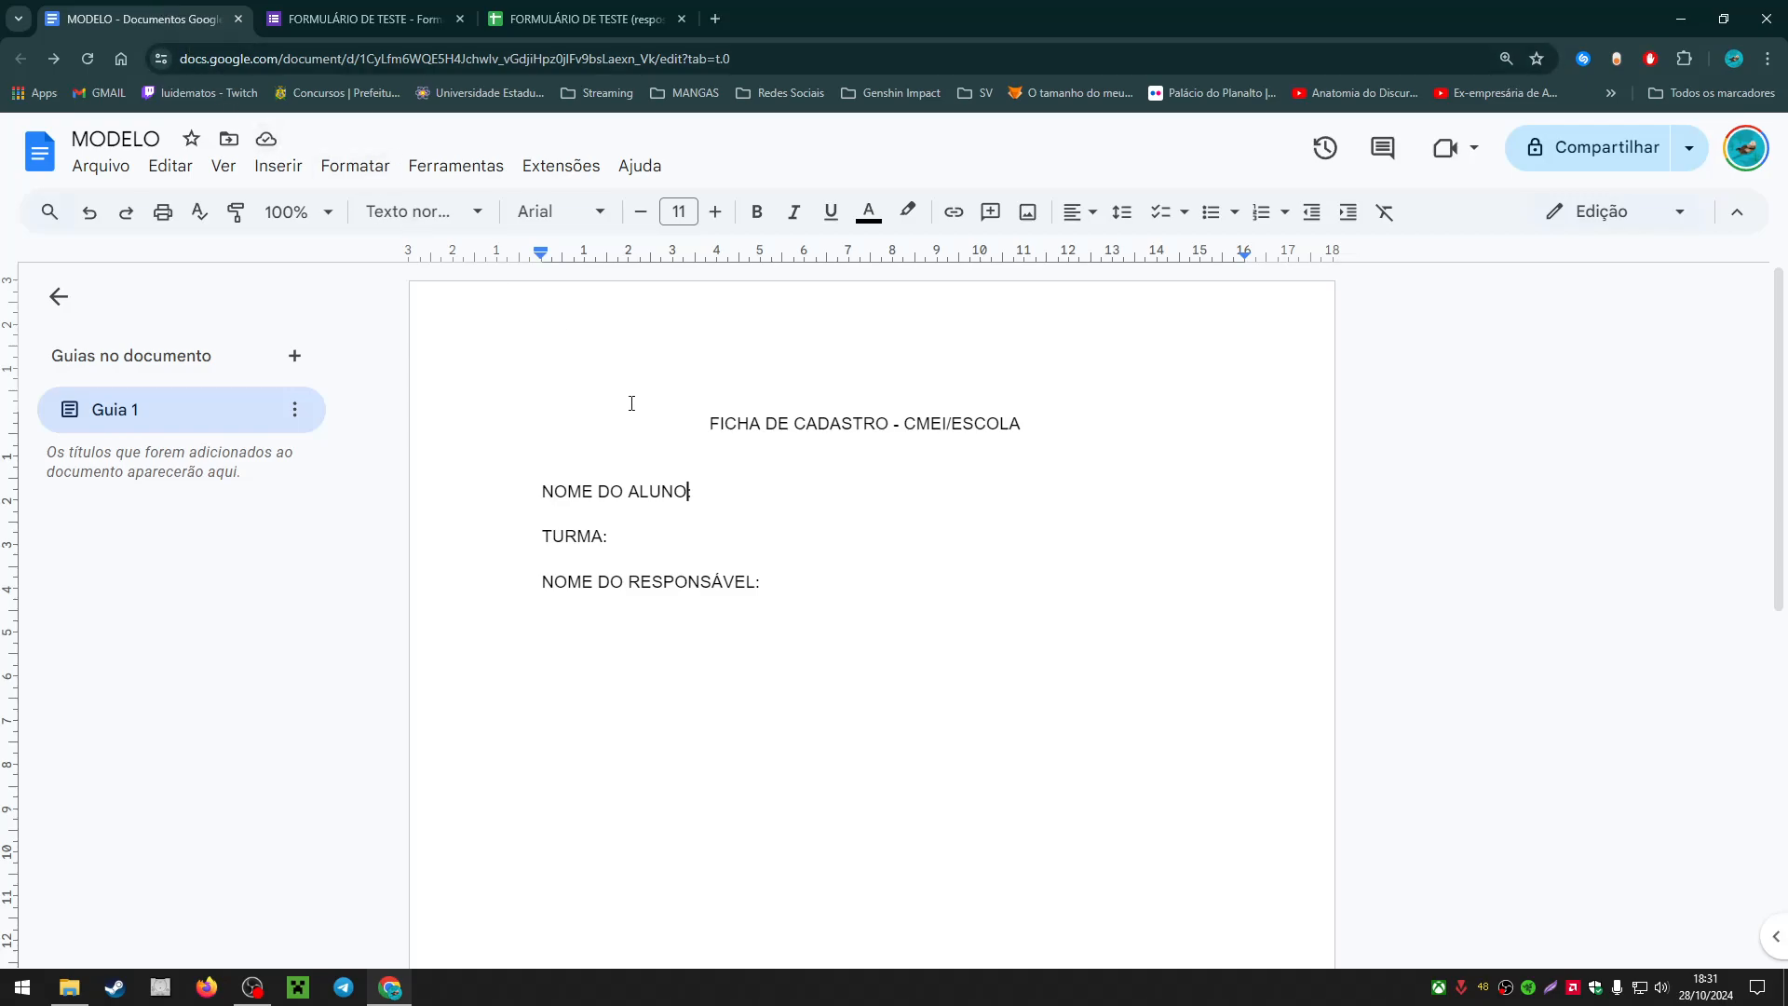
Step: Look through MODELO's Arquivo and Editar menus, then return to AutoCrat's template step
left_click(747, 490)
left_click(110, 172)
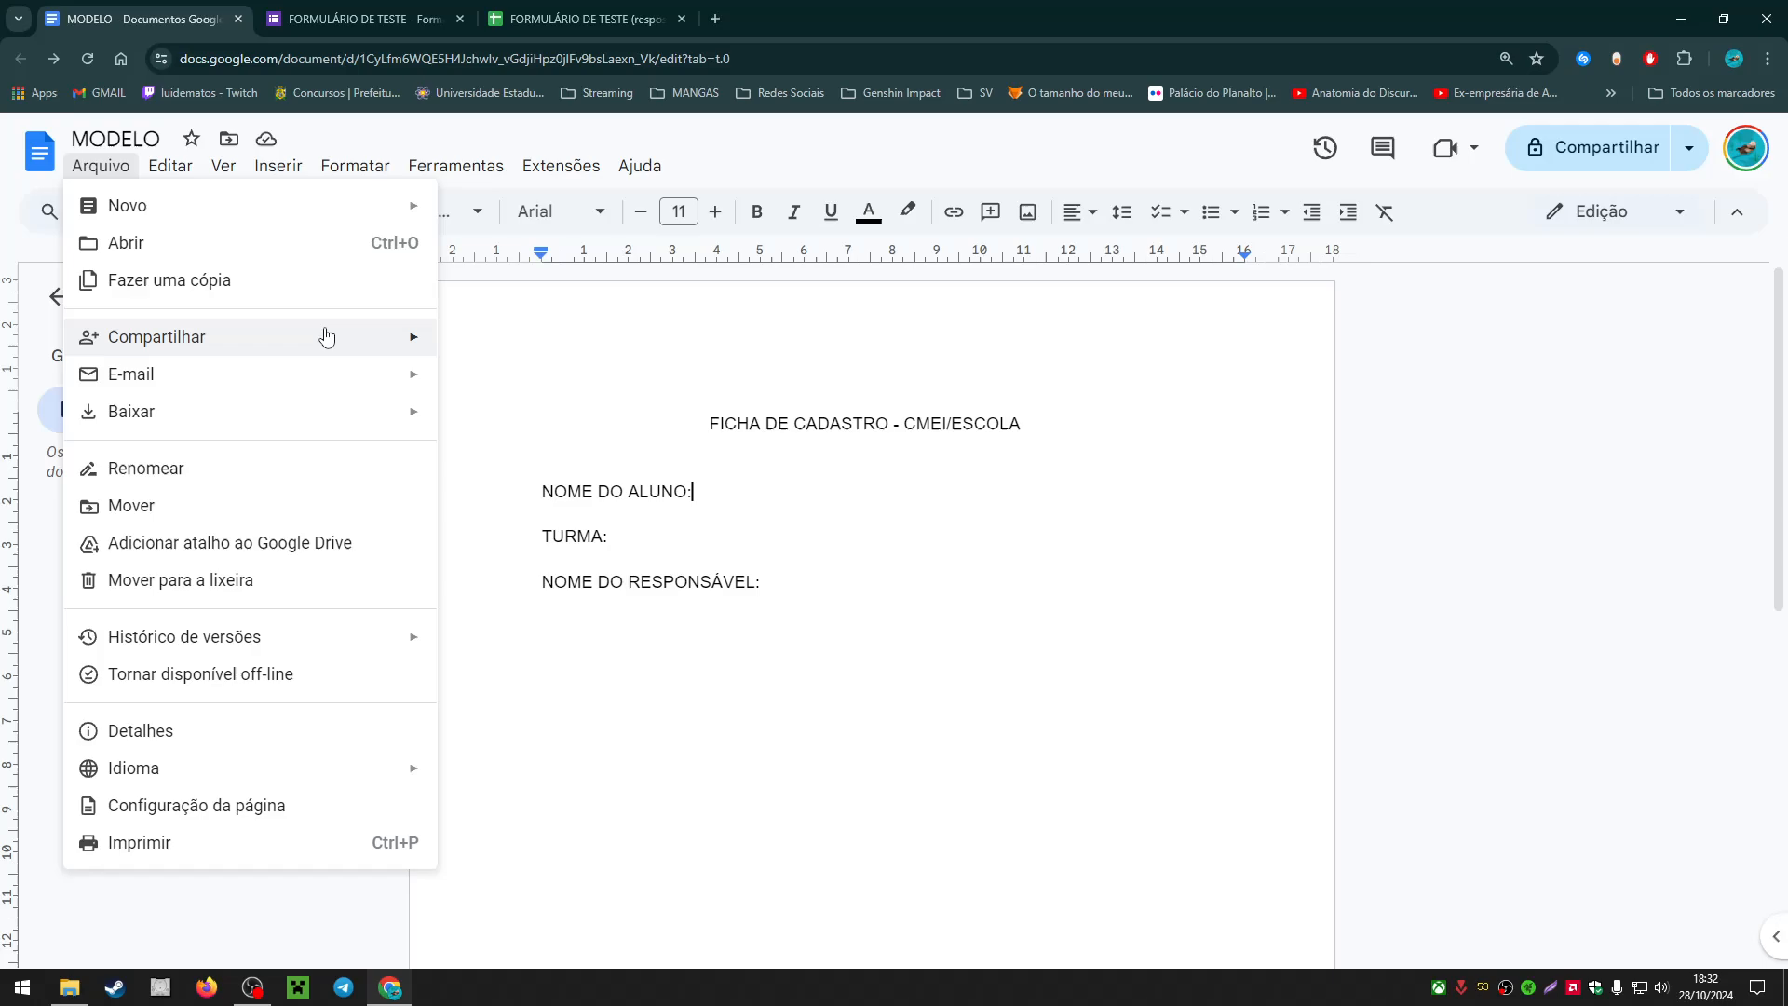
mouse_move(171, 165)
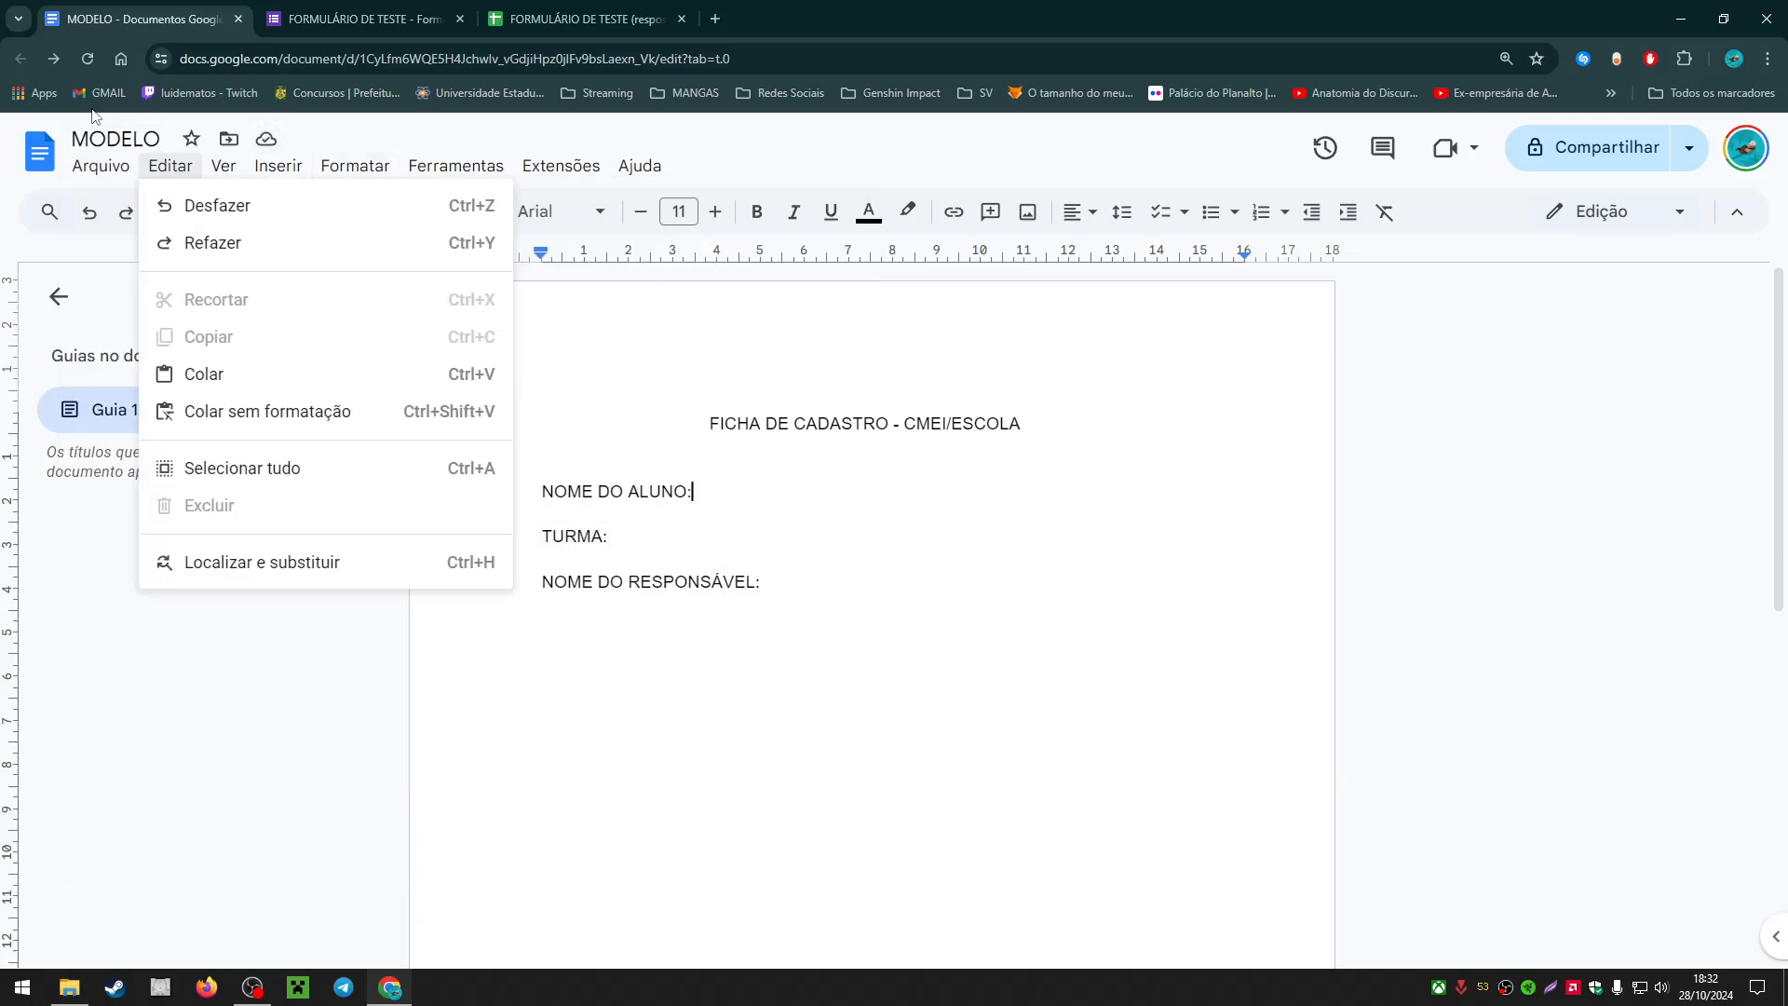
mouse_move(93, 171)
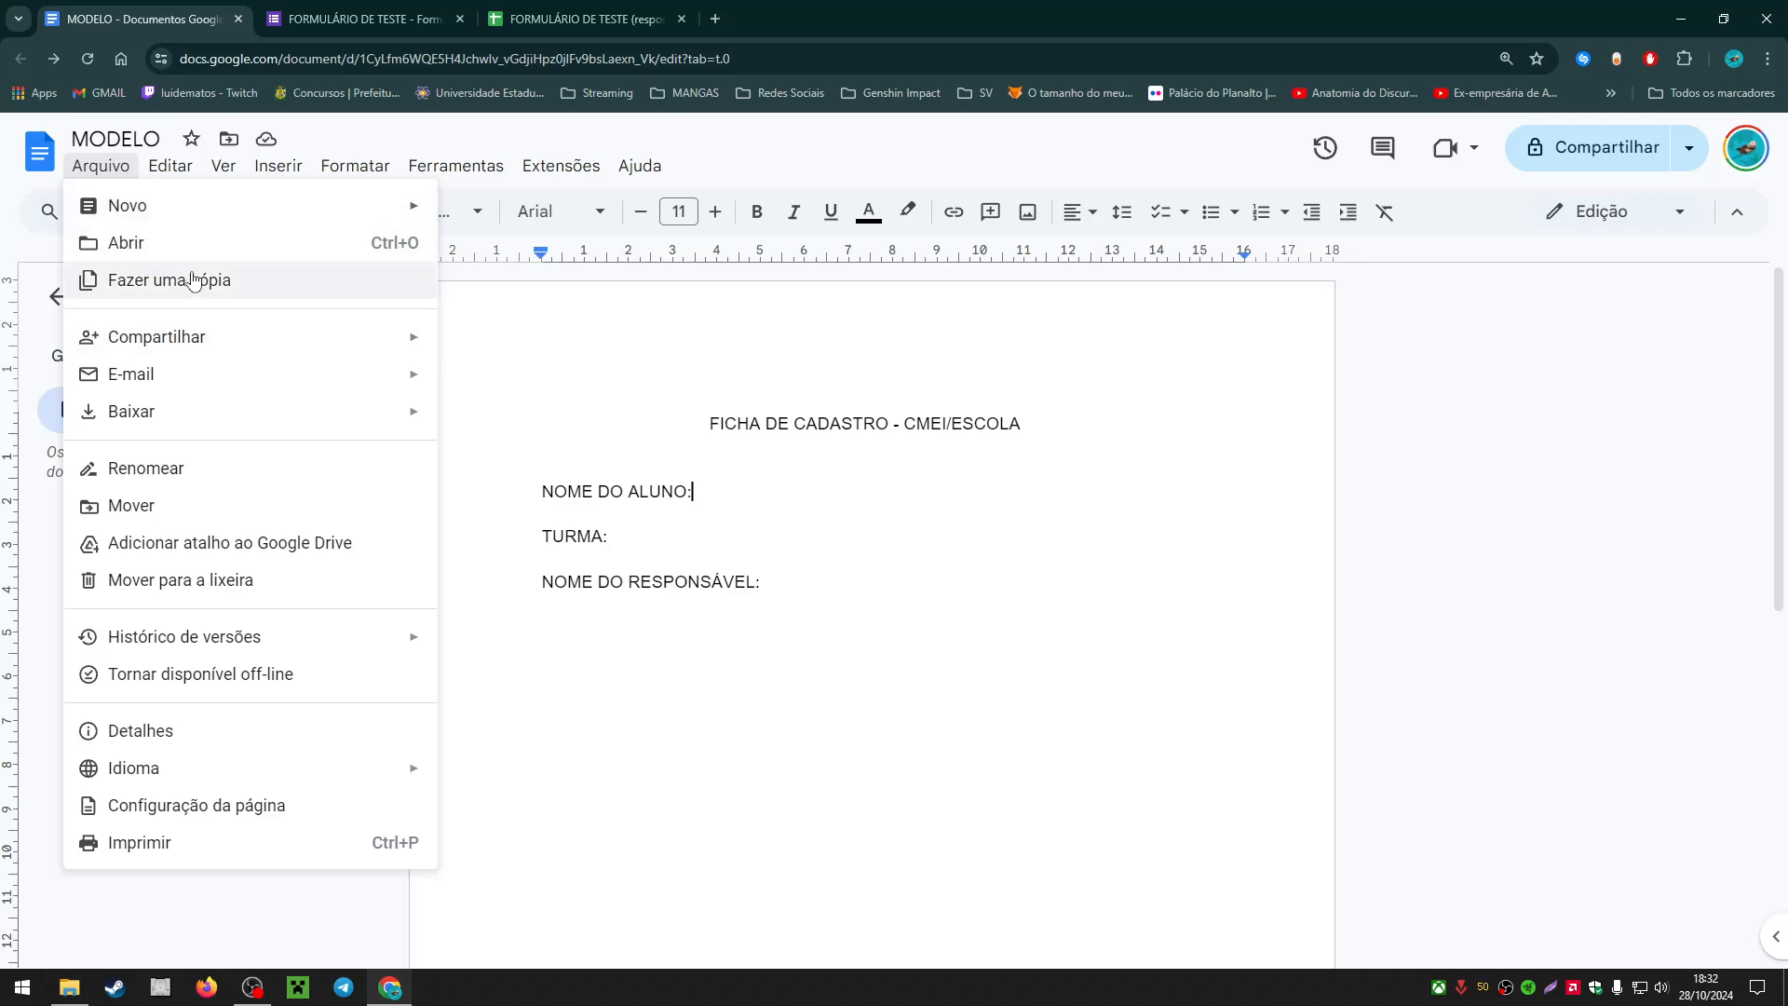
mouse_move(219, 328)
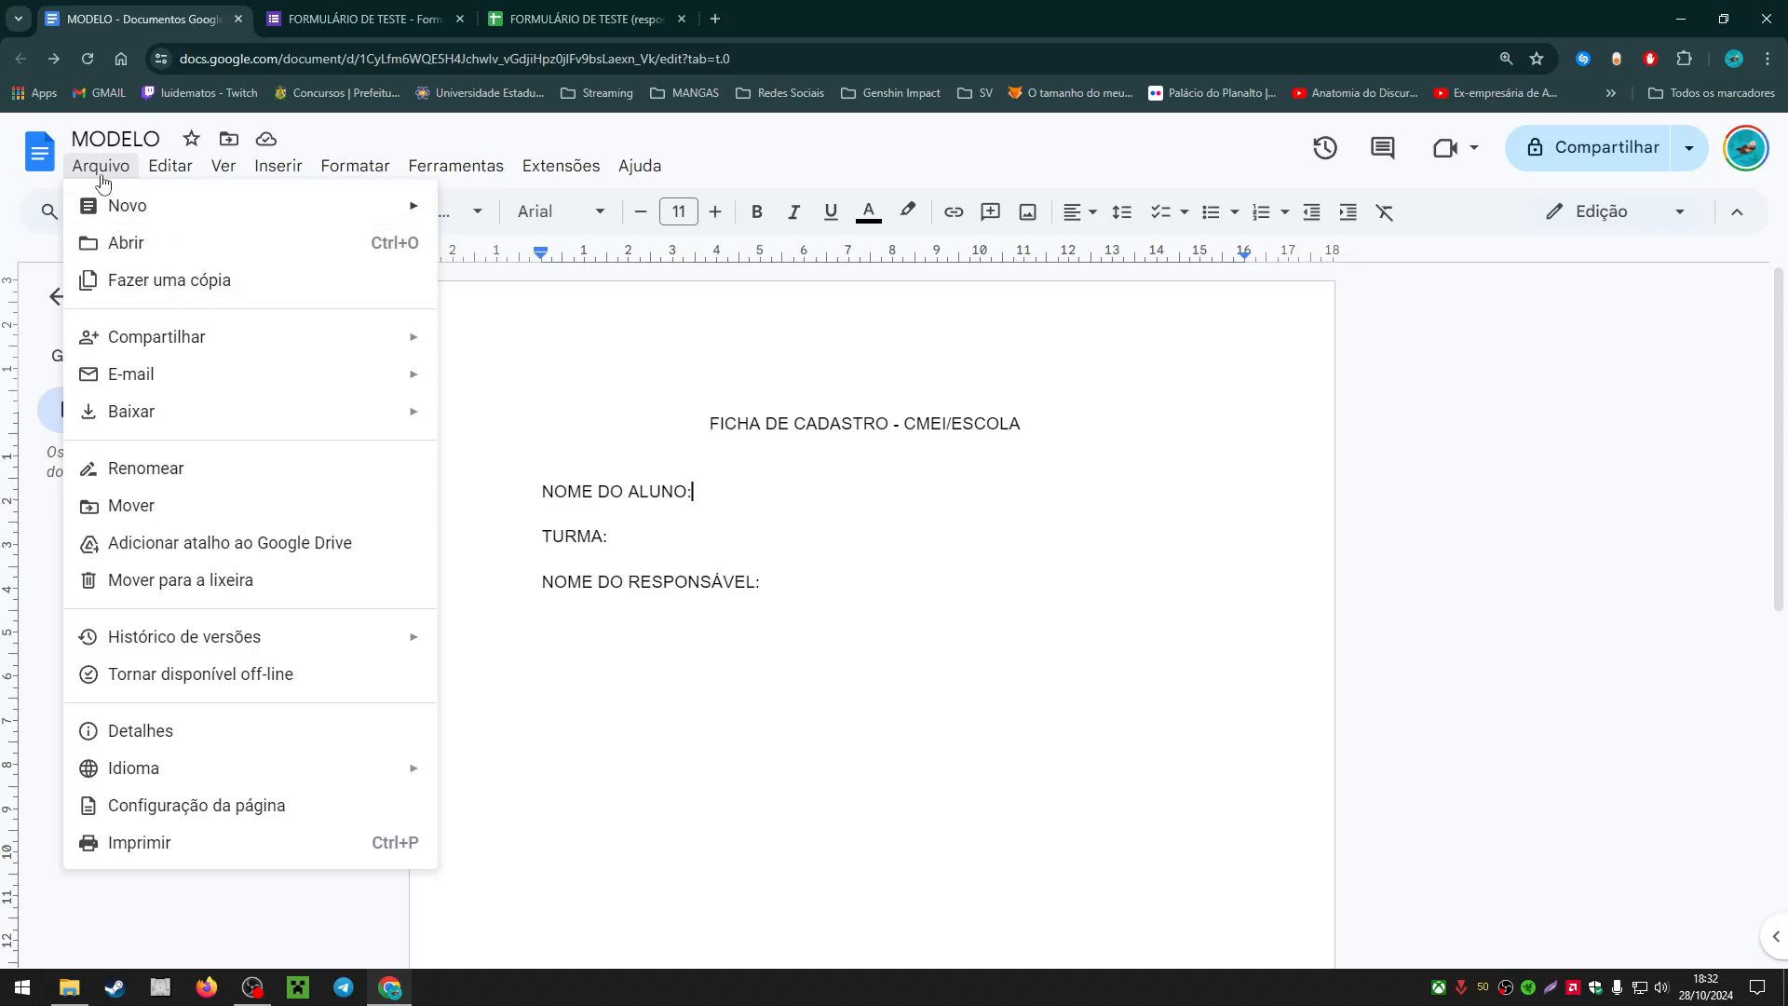
mouse_move(276, 211)
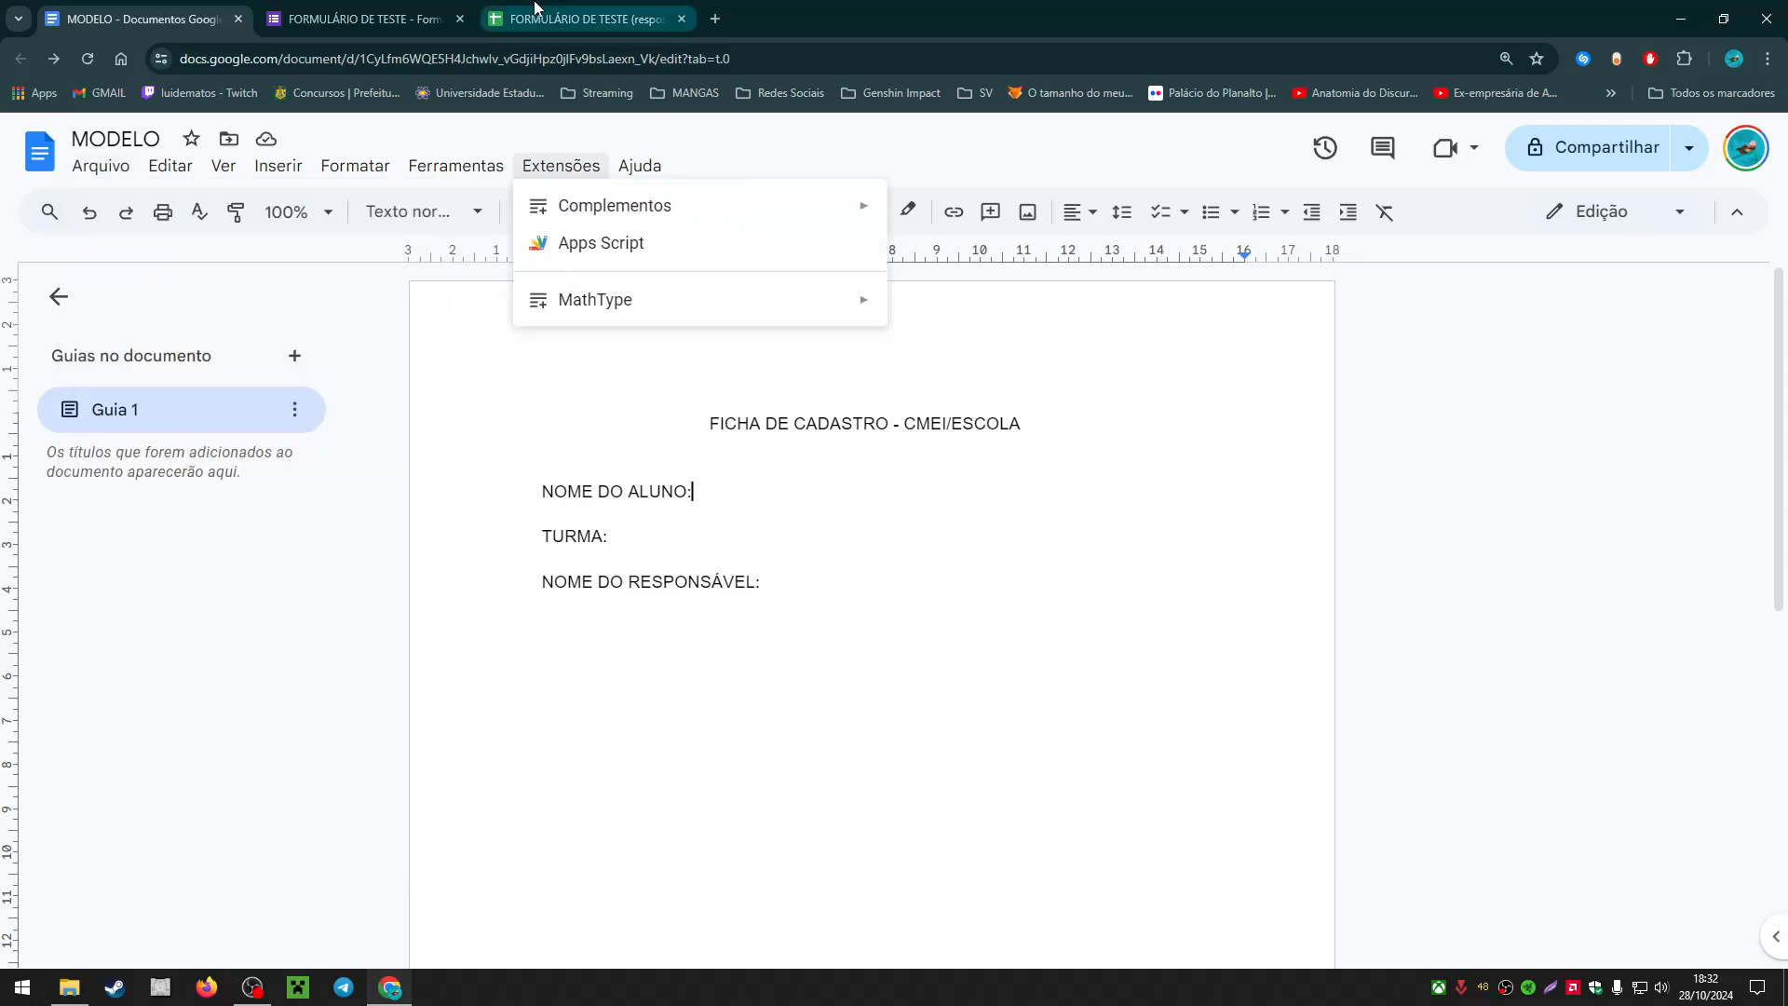
left_click(536, 9)
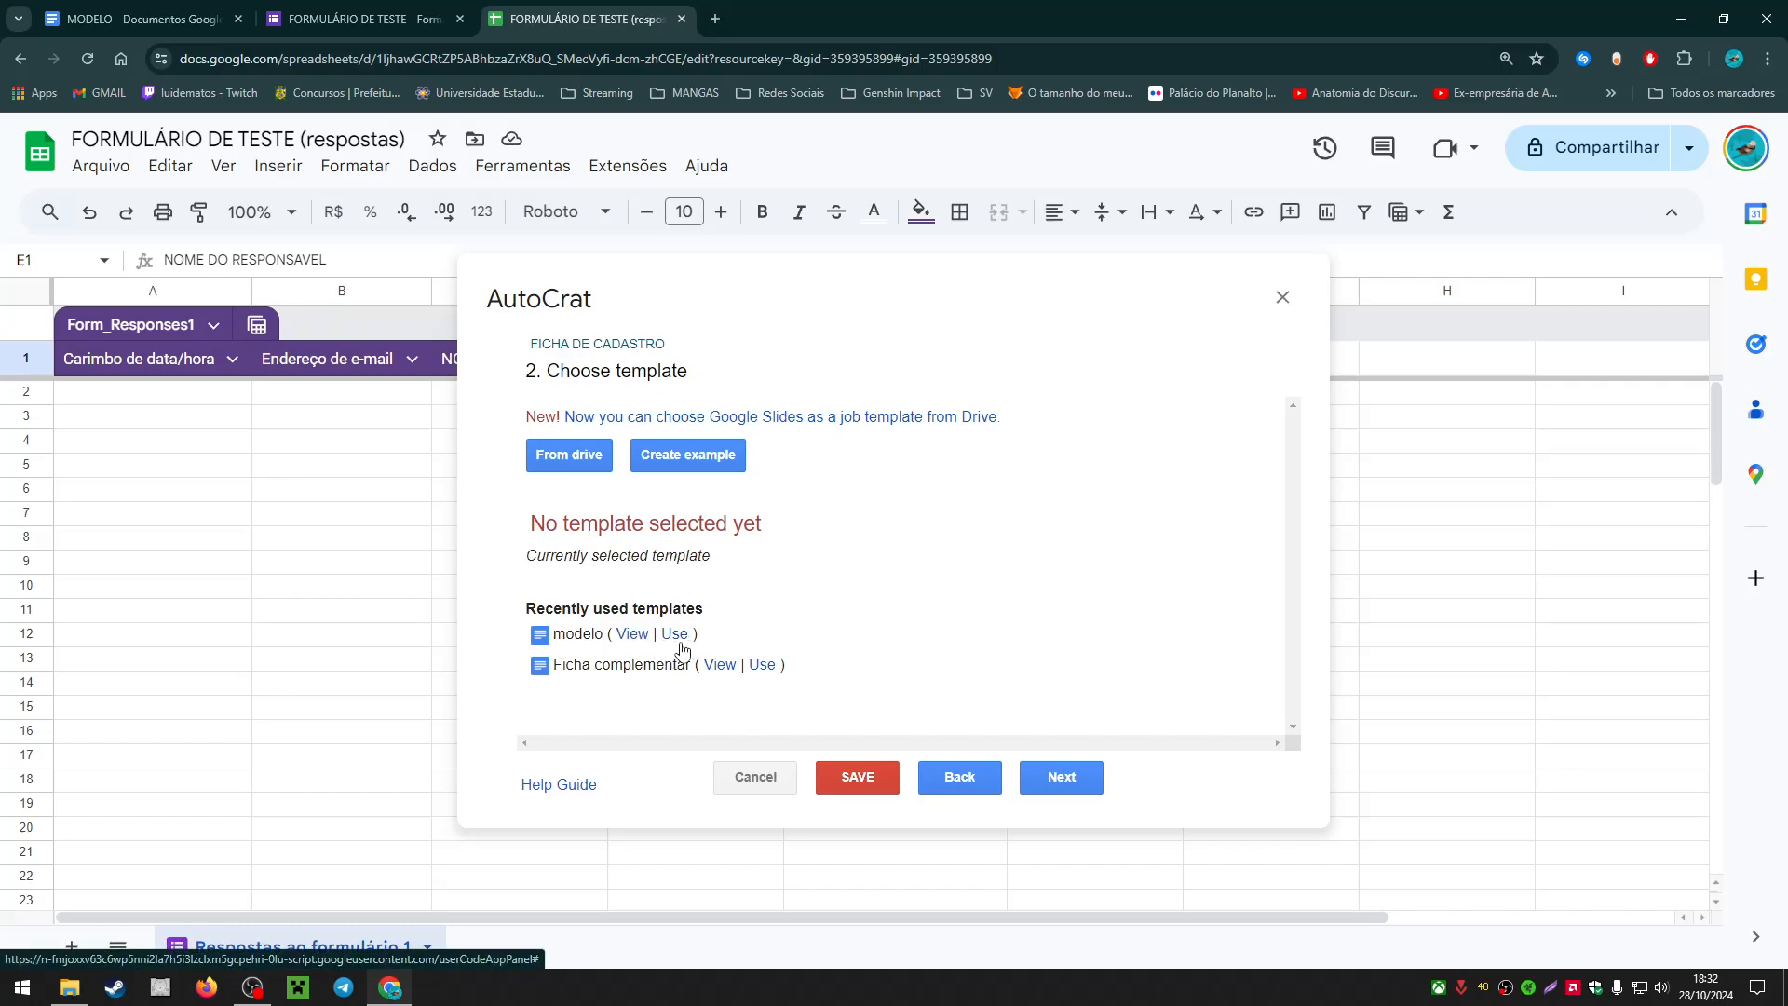
Step: Select the MODELO file from Drive as the template and advance to source-data mapping
left_click(571, 463)
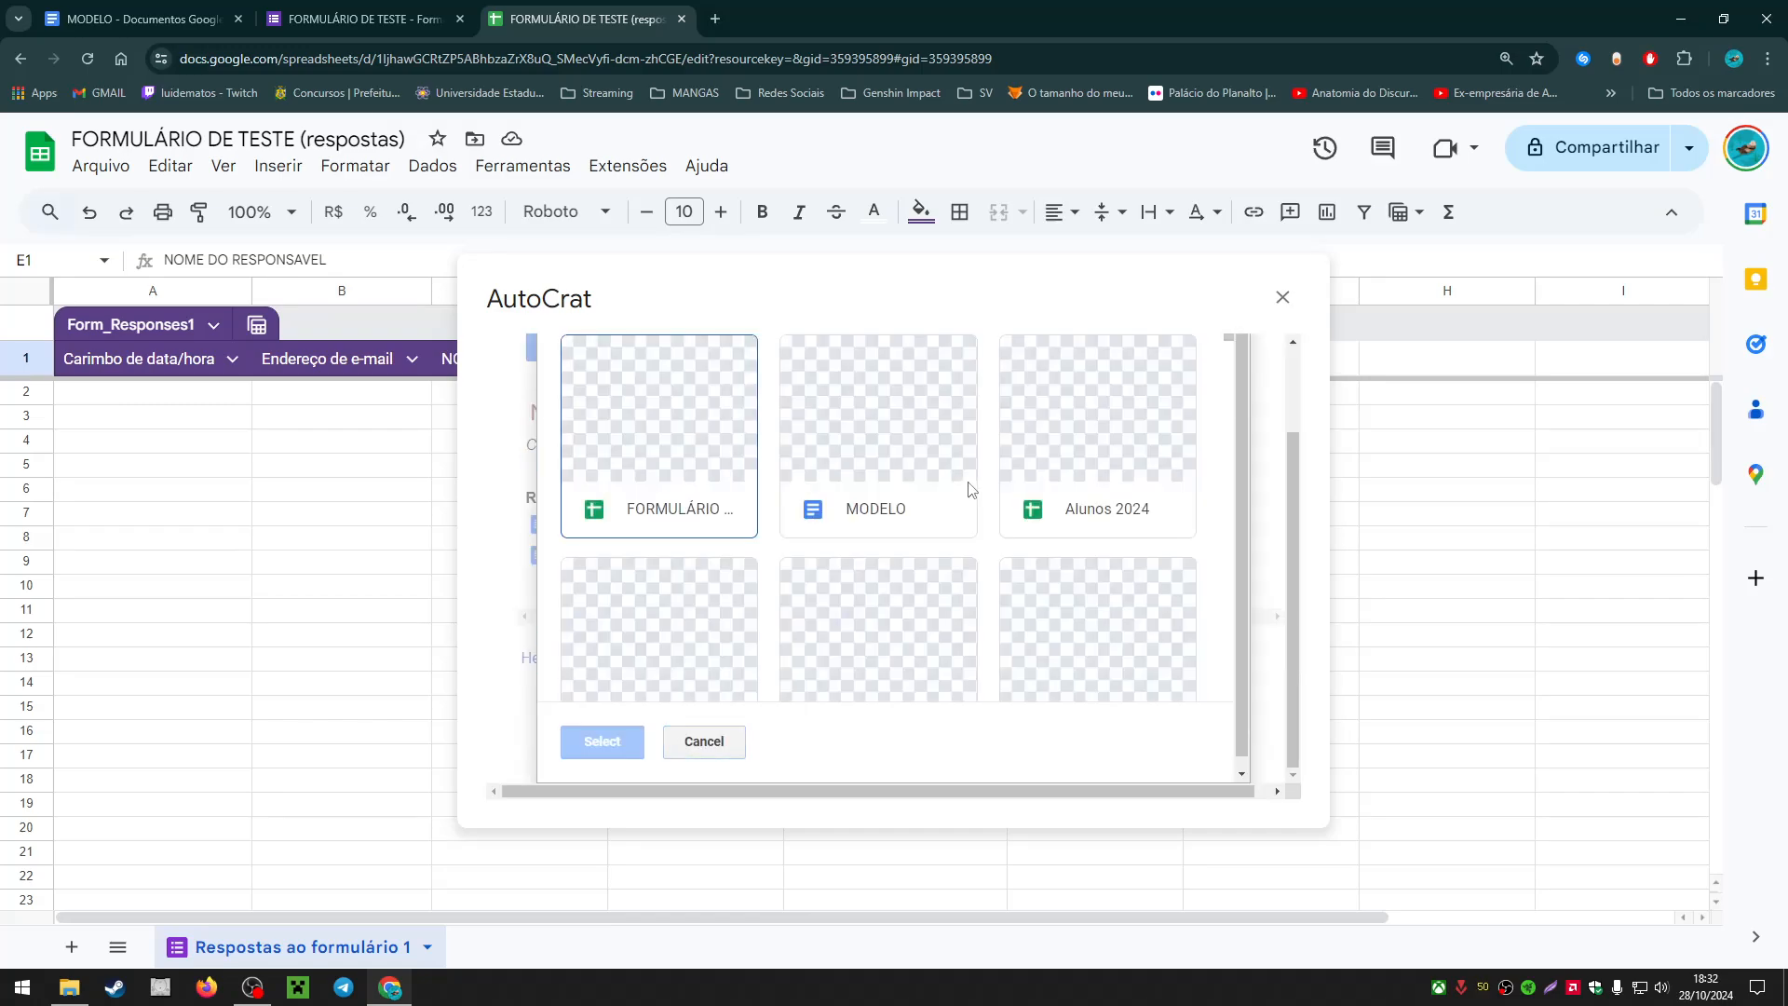
left_click(914, 450)
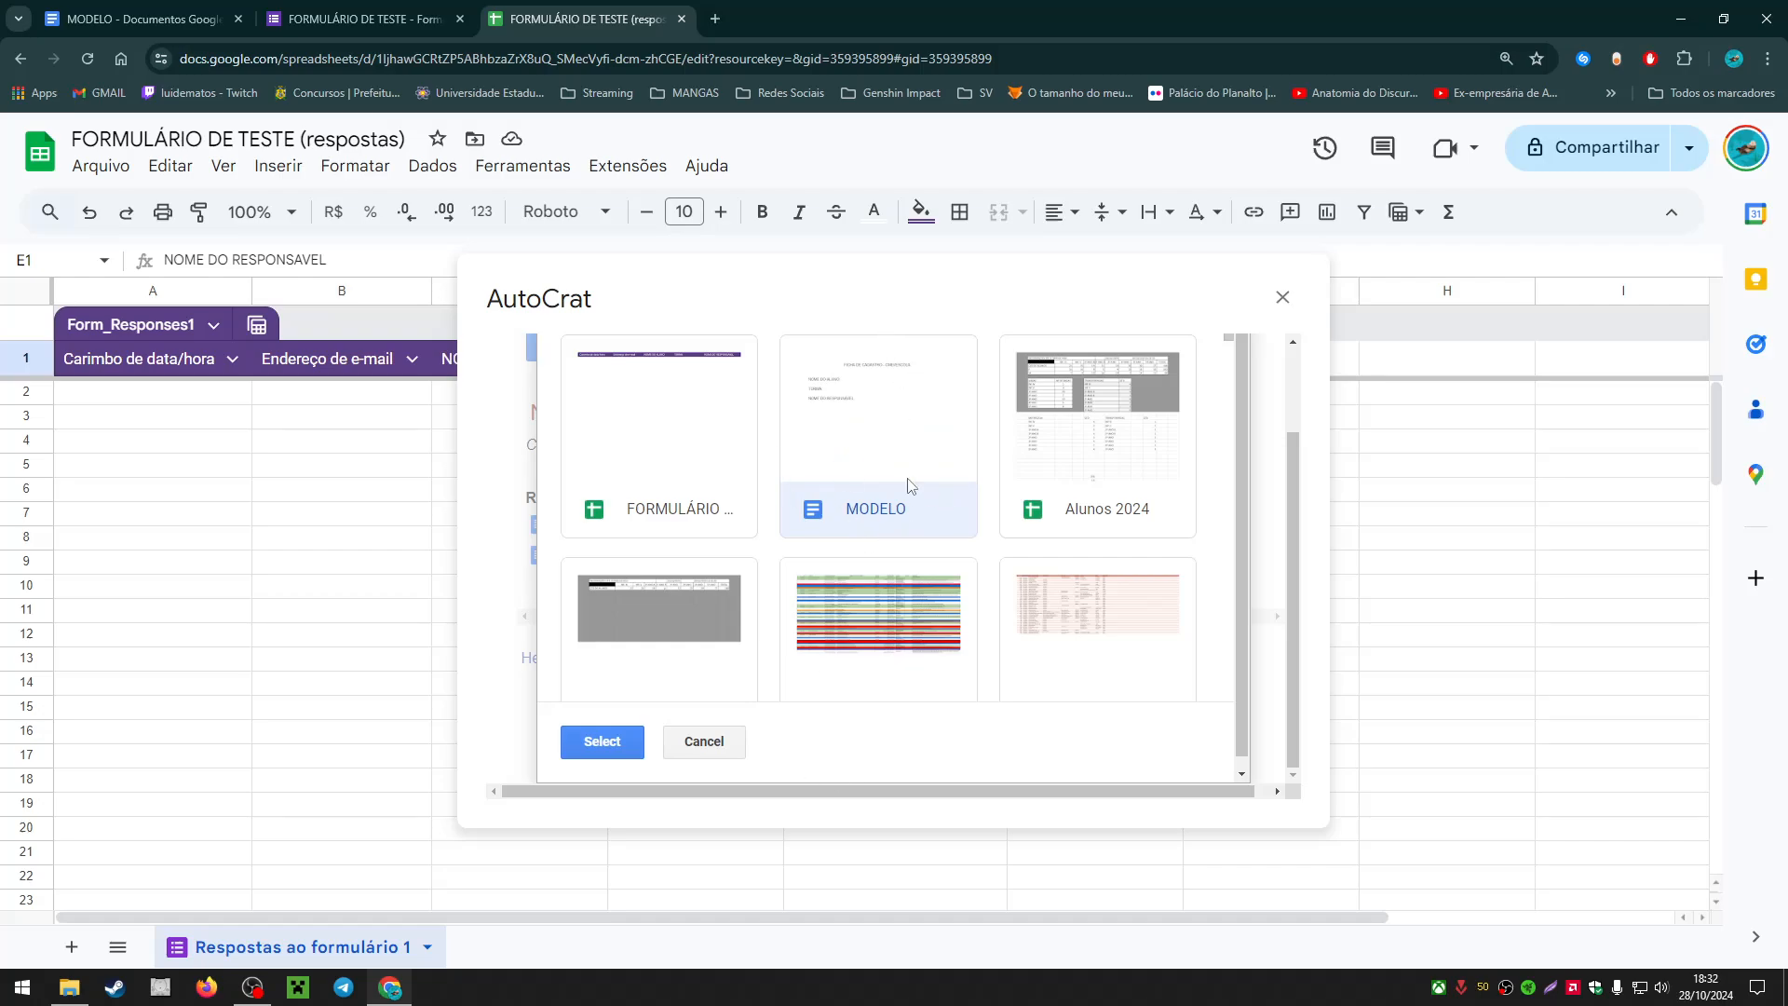
left_click(109, 9)
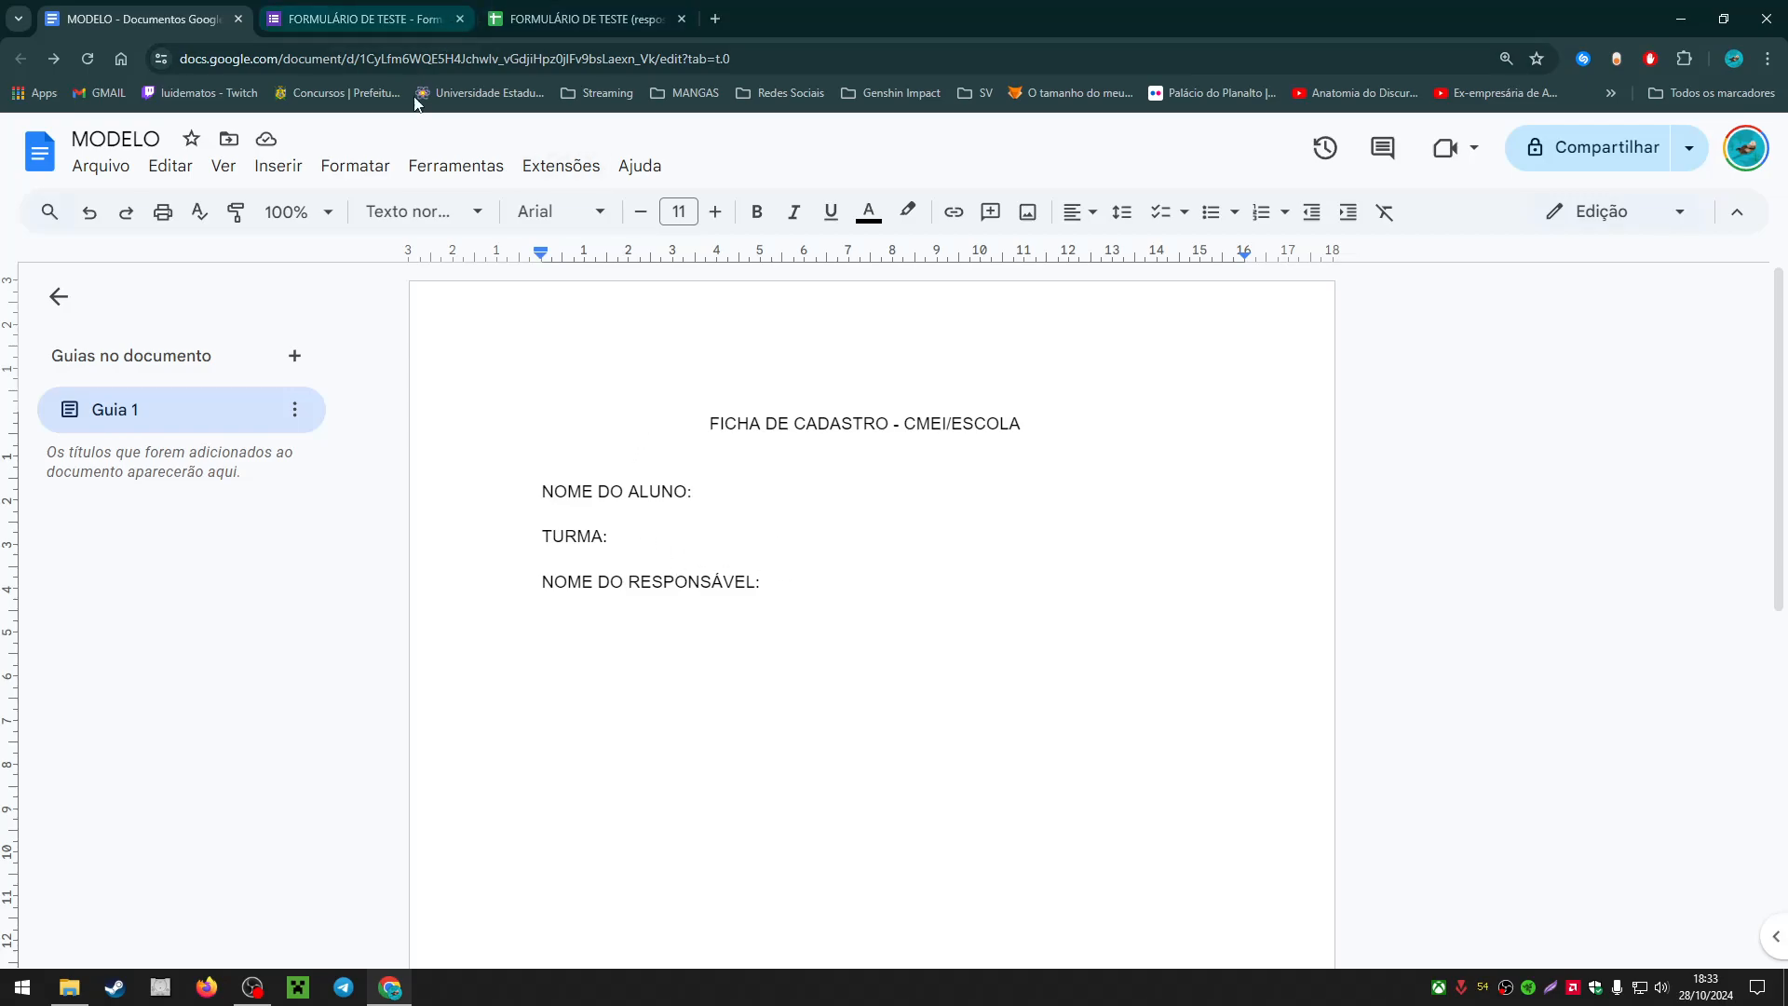
left_click(299, 13)
left_click(743, 220)
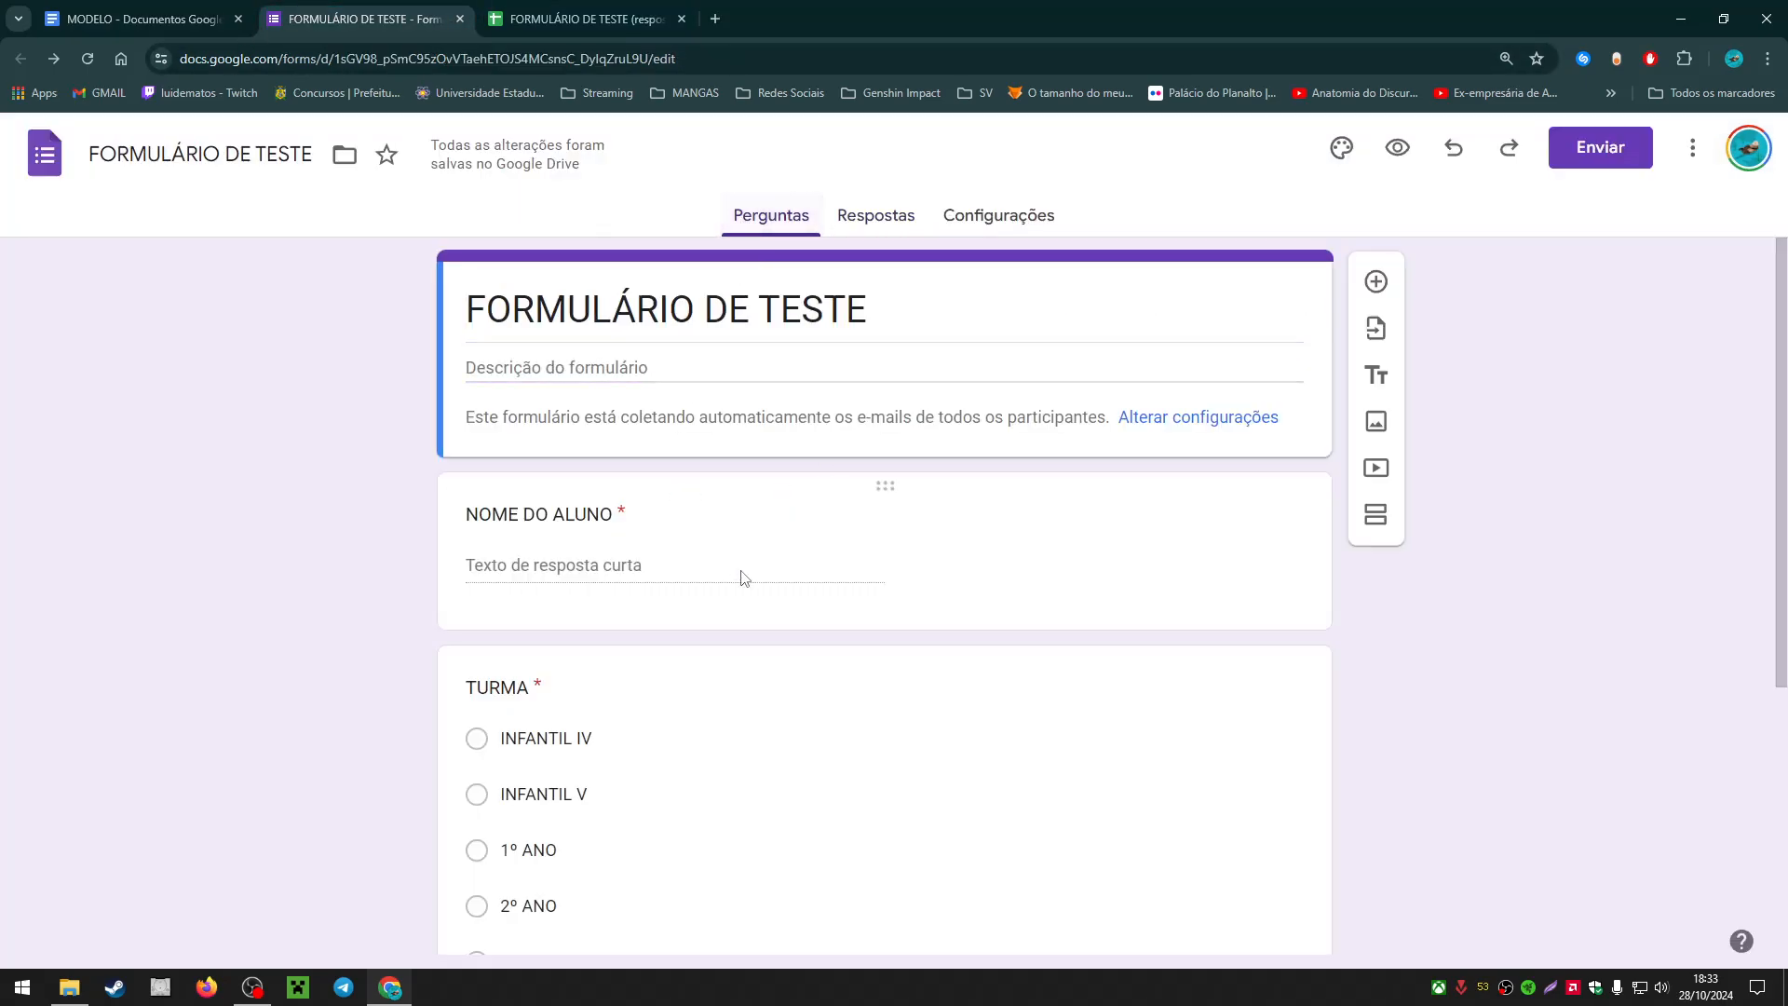
left_click(215, 17)
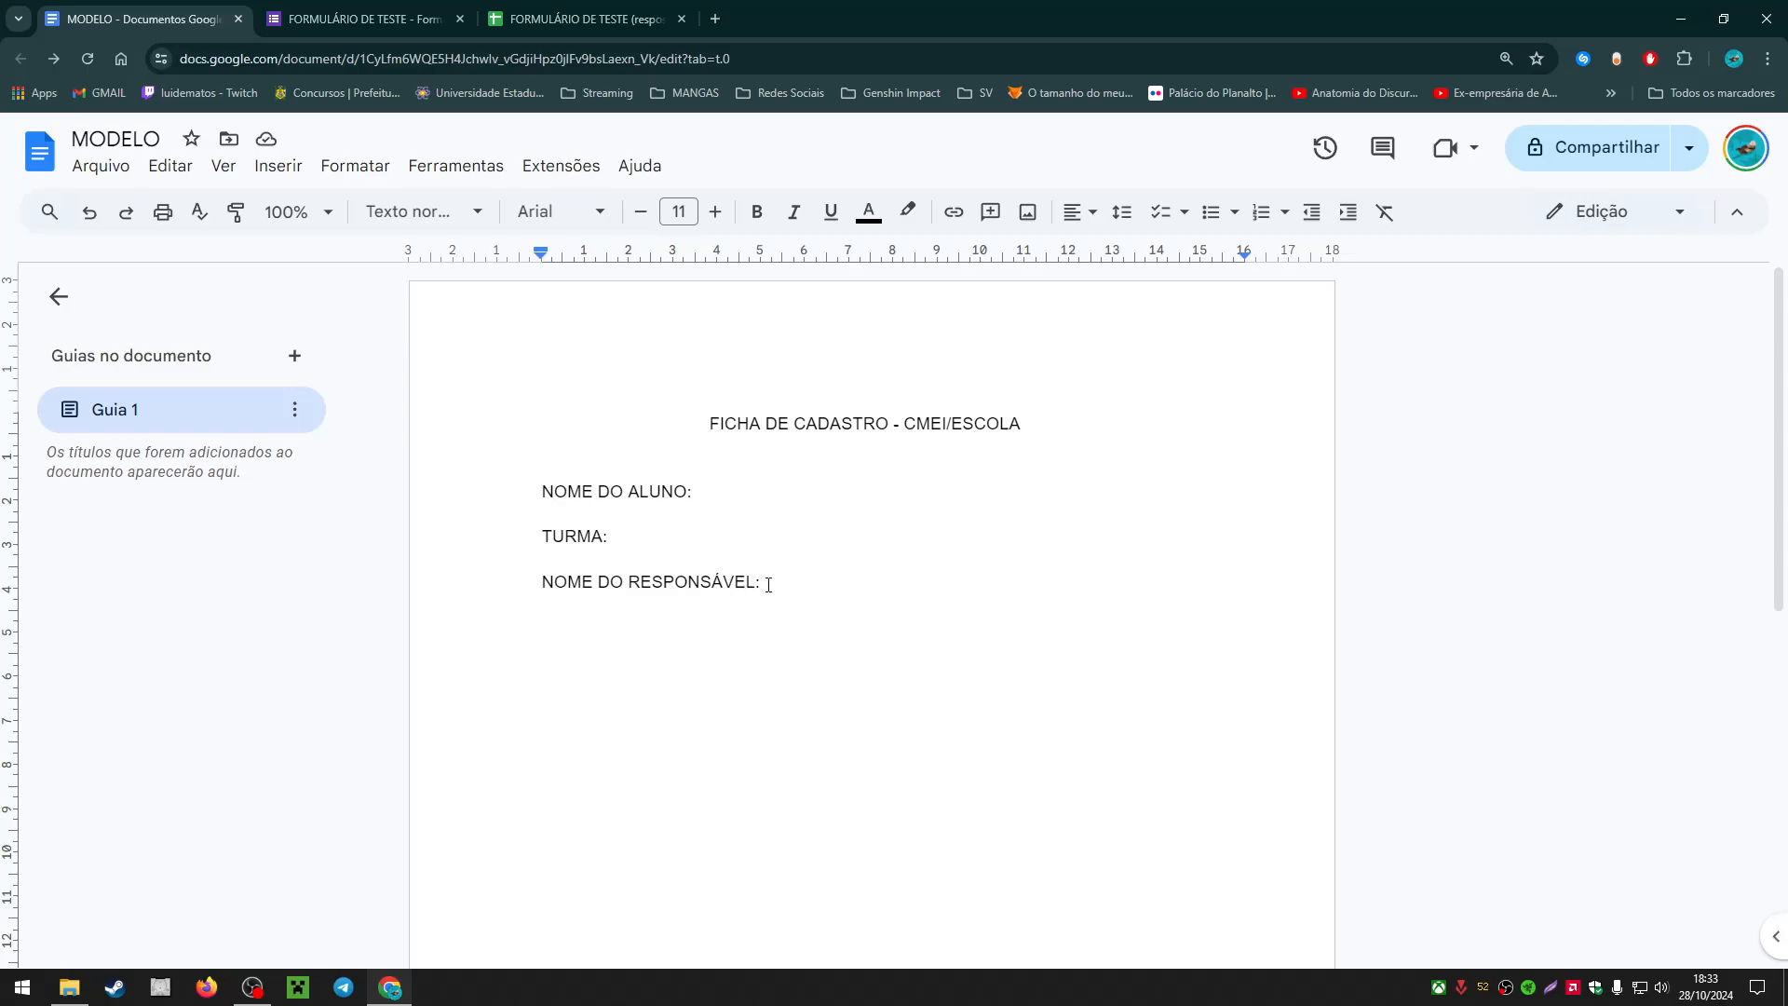
left_click(585, 16)
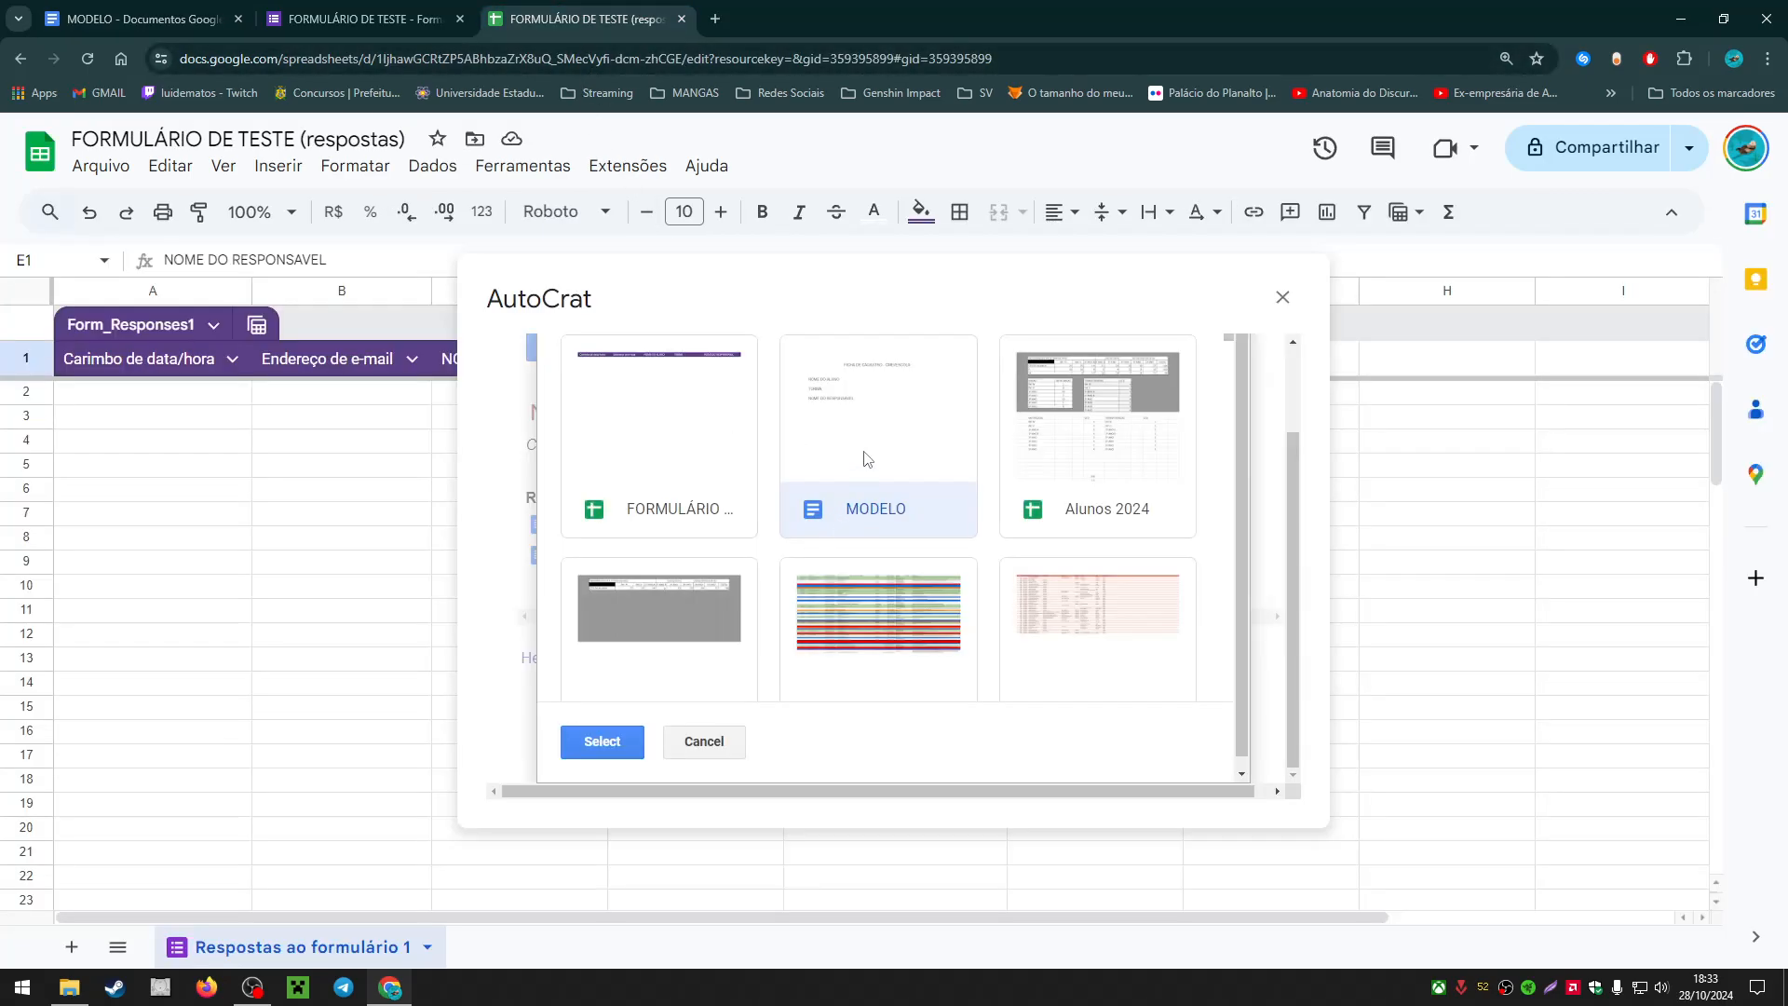
left_click(601, 742)
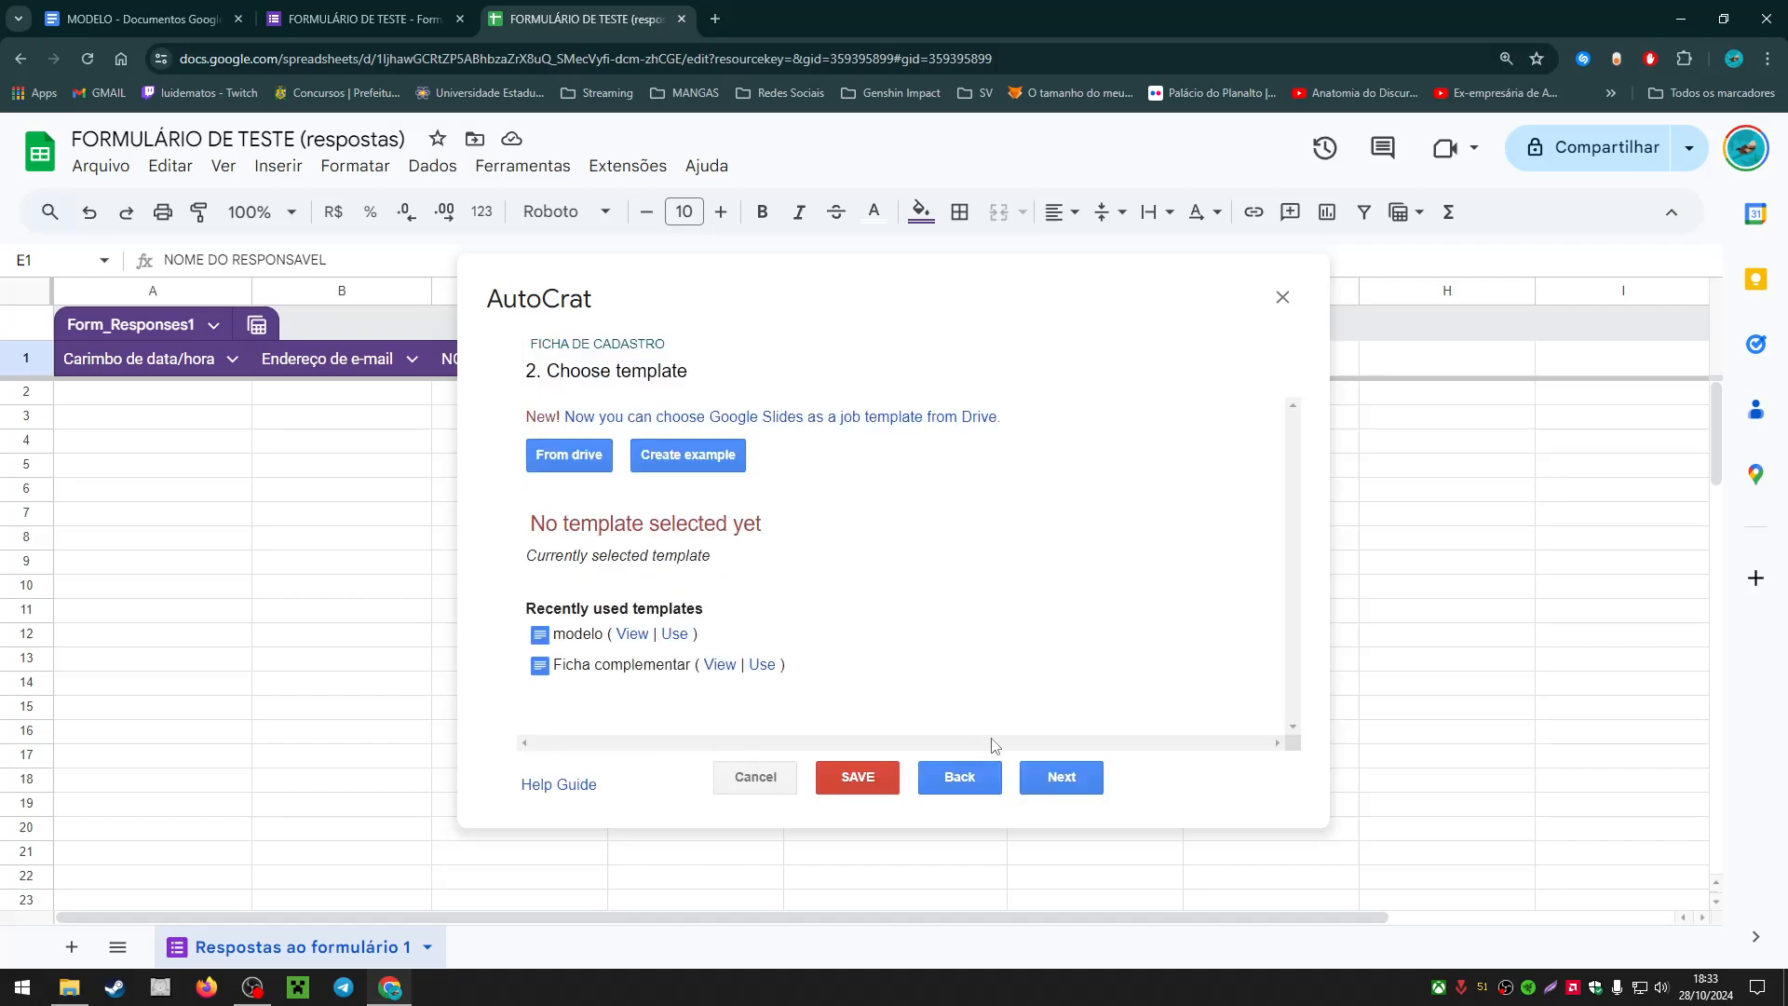
left_click(1063, 779)
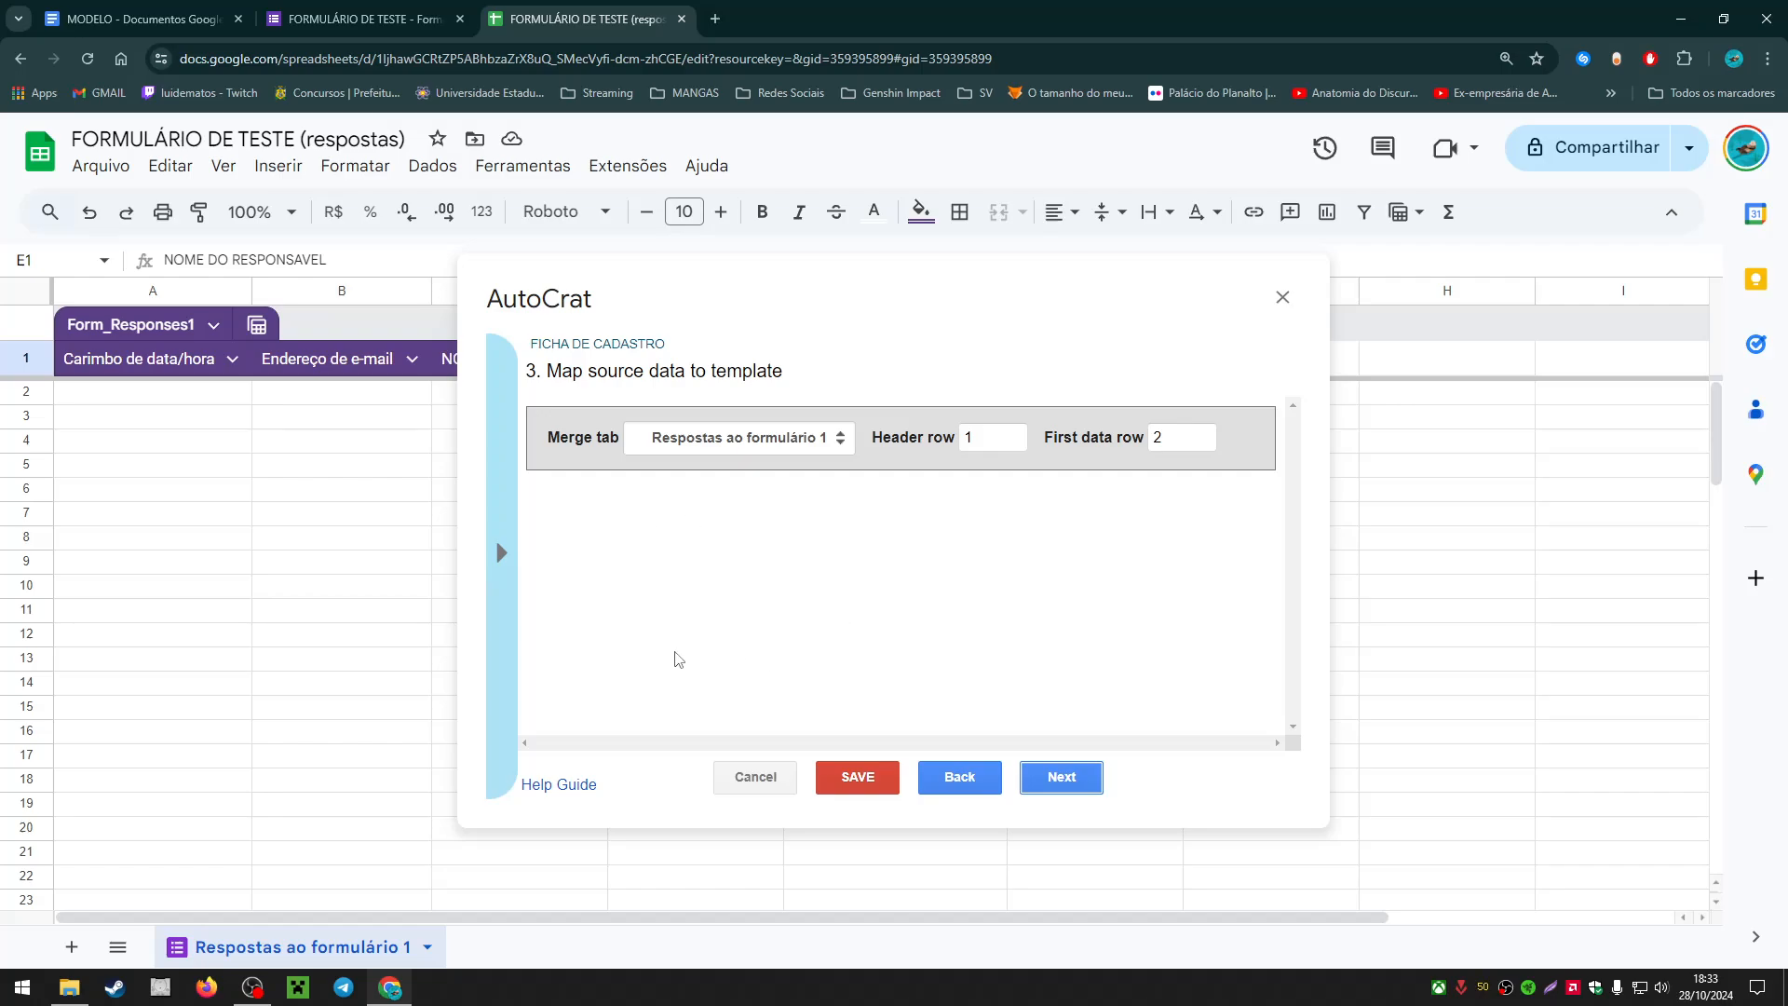
Step: Open the merge tag list and copy the <<NOME DO ALUNO>> tag
left_click(503, 556)
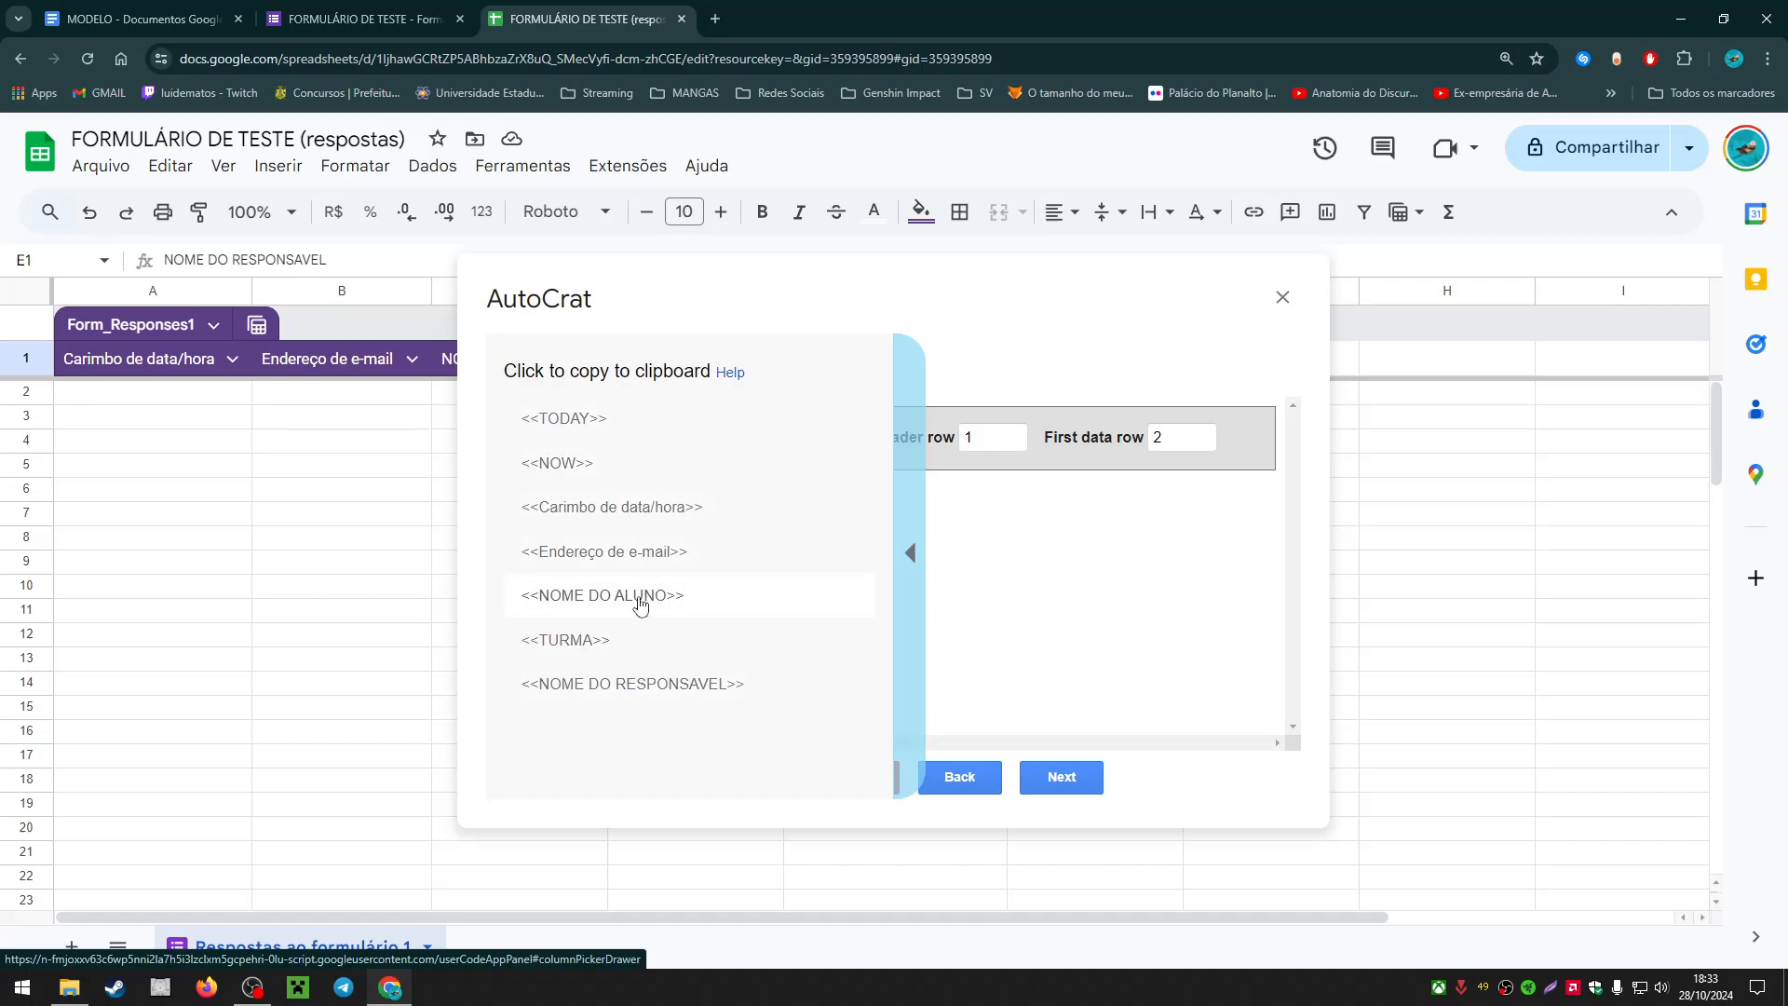
left_click(692, 603)
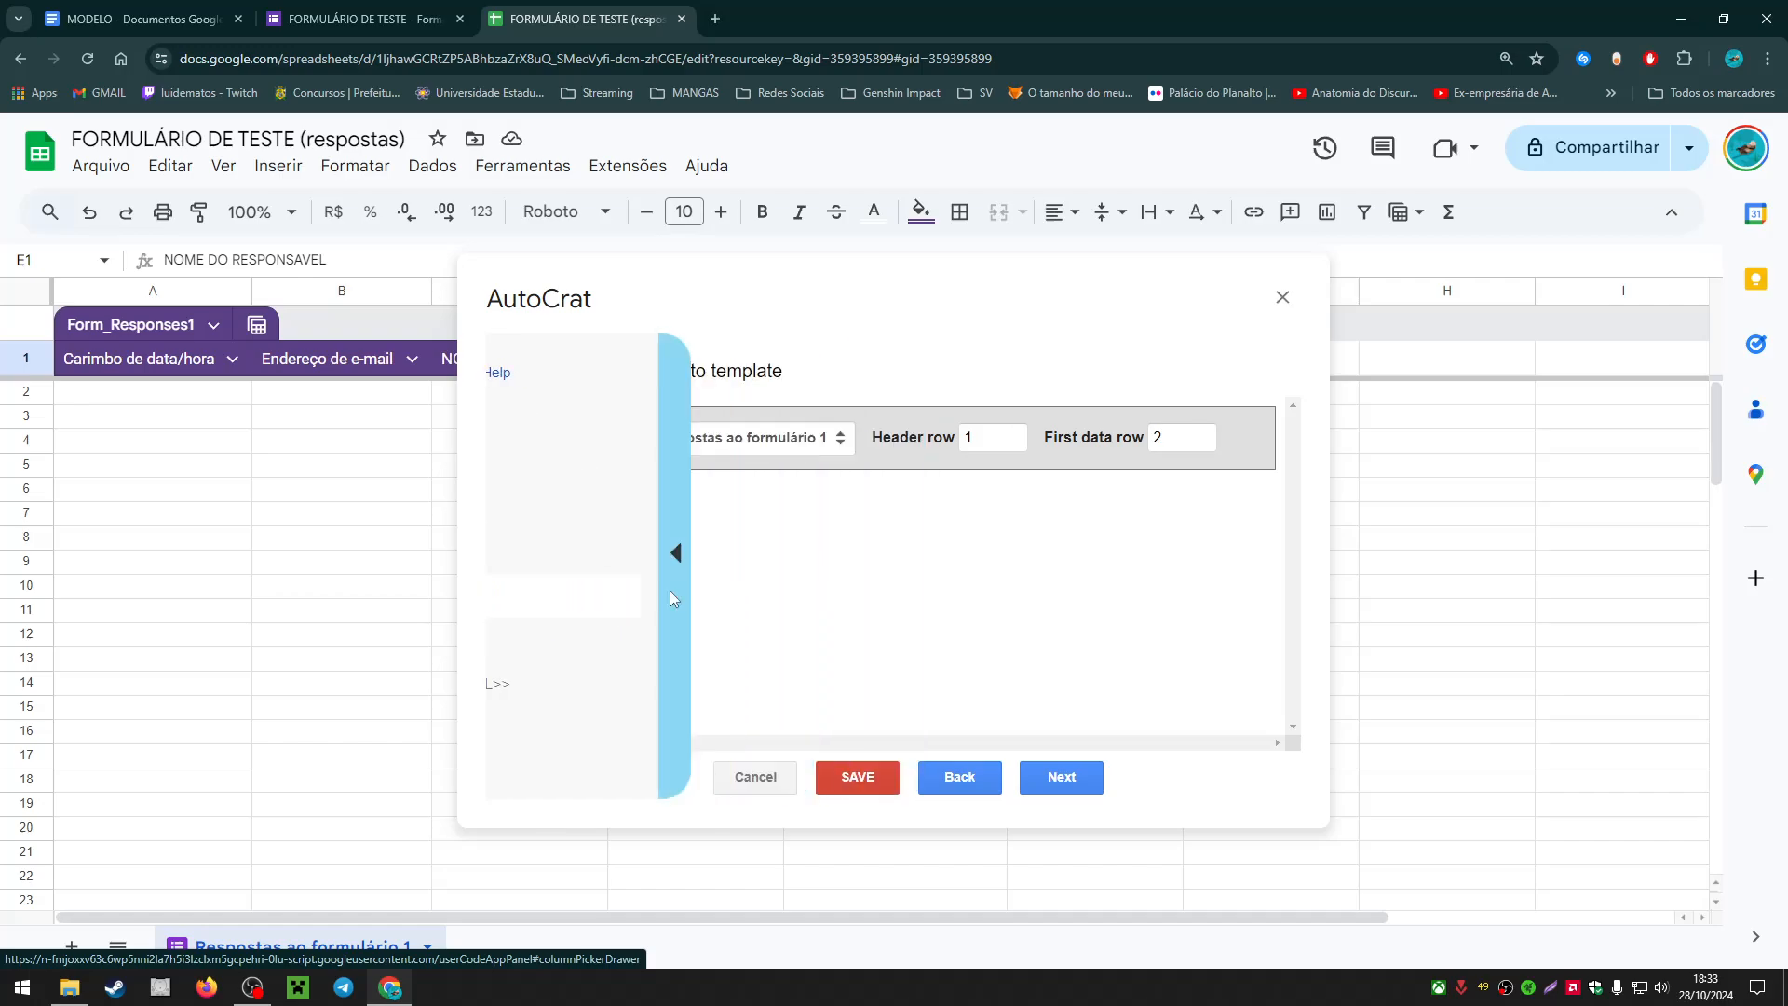
Step: Paste the <<NOME DO ALUNO>> and <<TURMA>> tags after their labels in MODELO
key("ctrl+1")
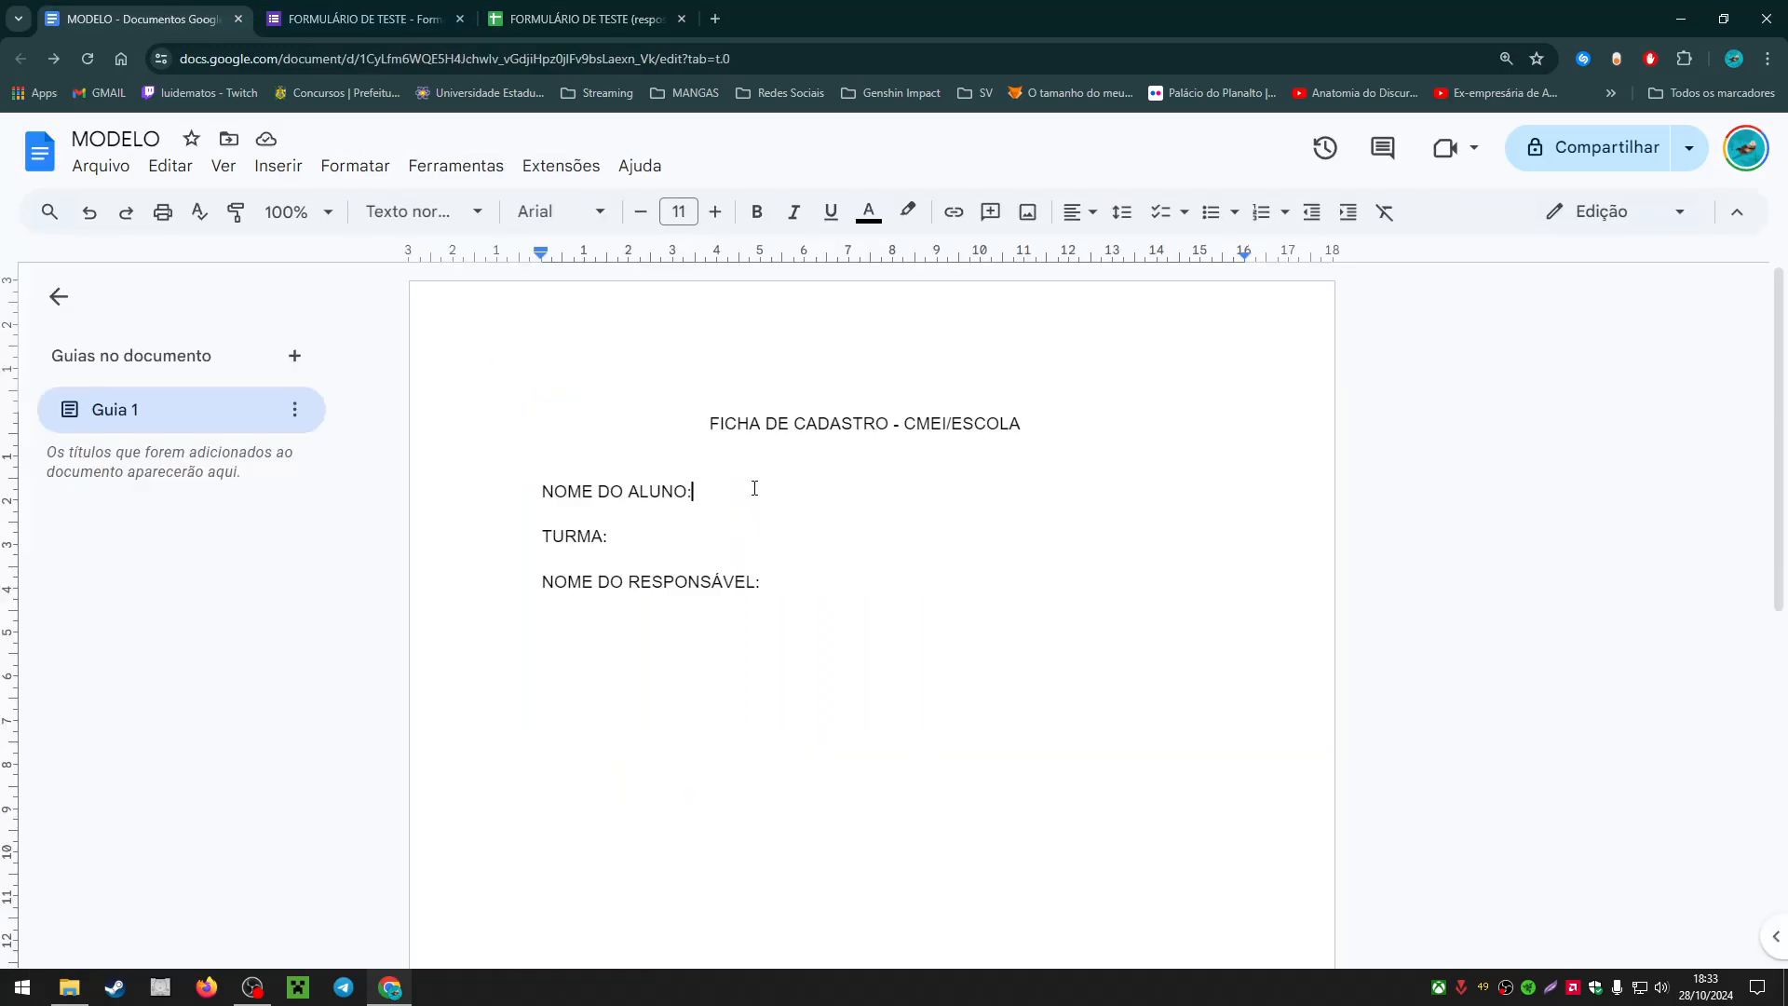
type("<<NOME DO ALUNO>>")
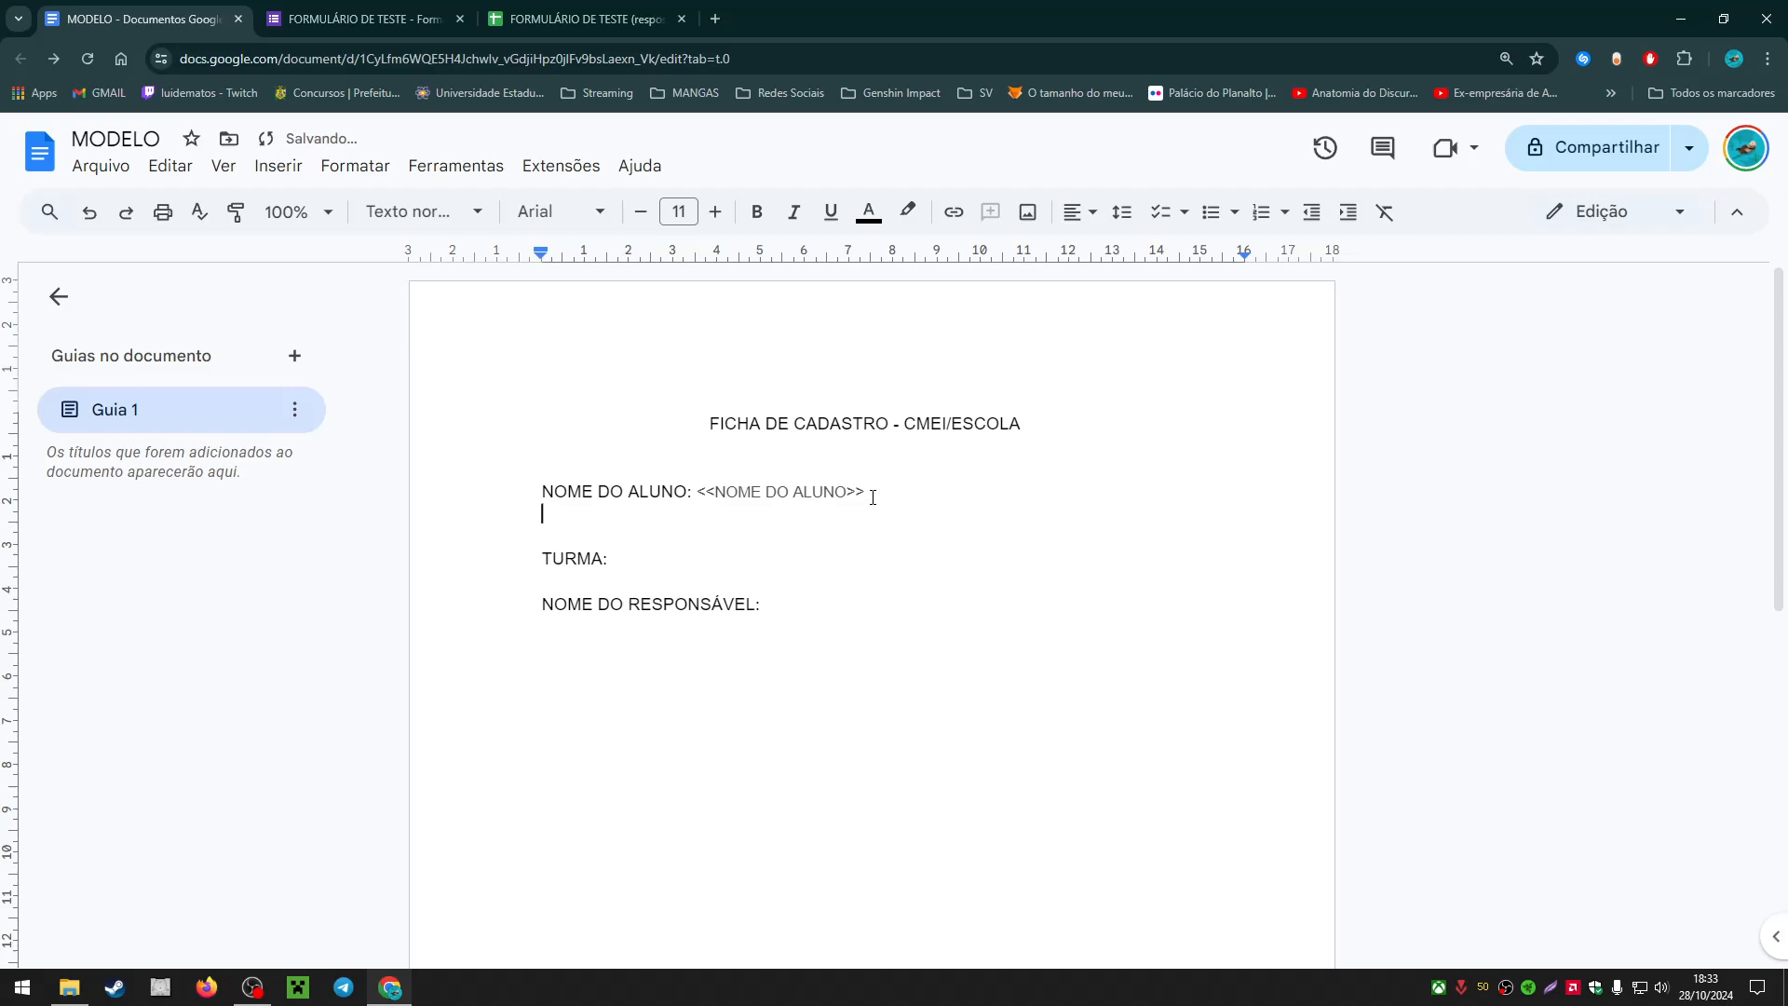
key("BackSpace")
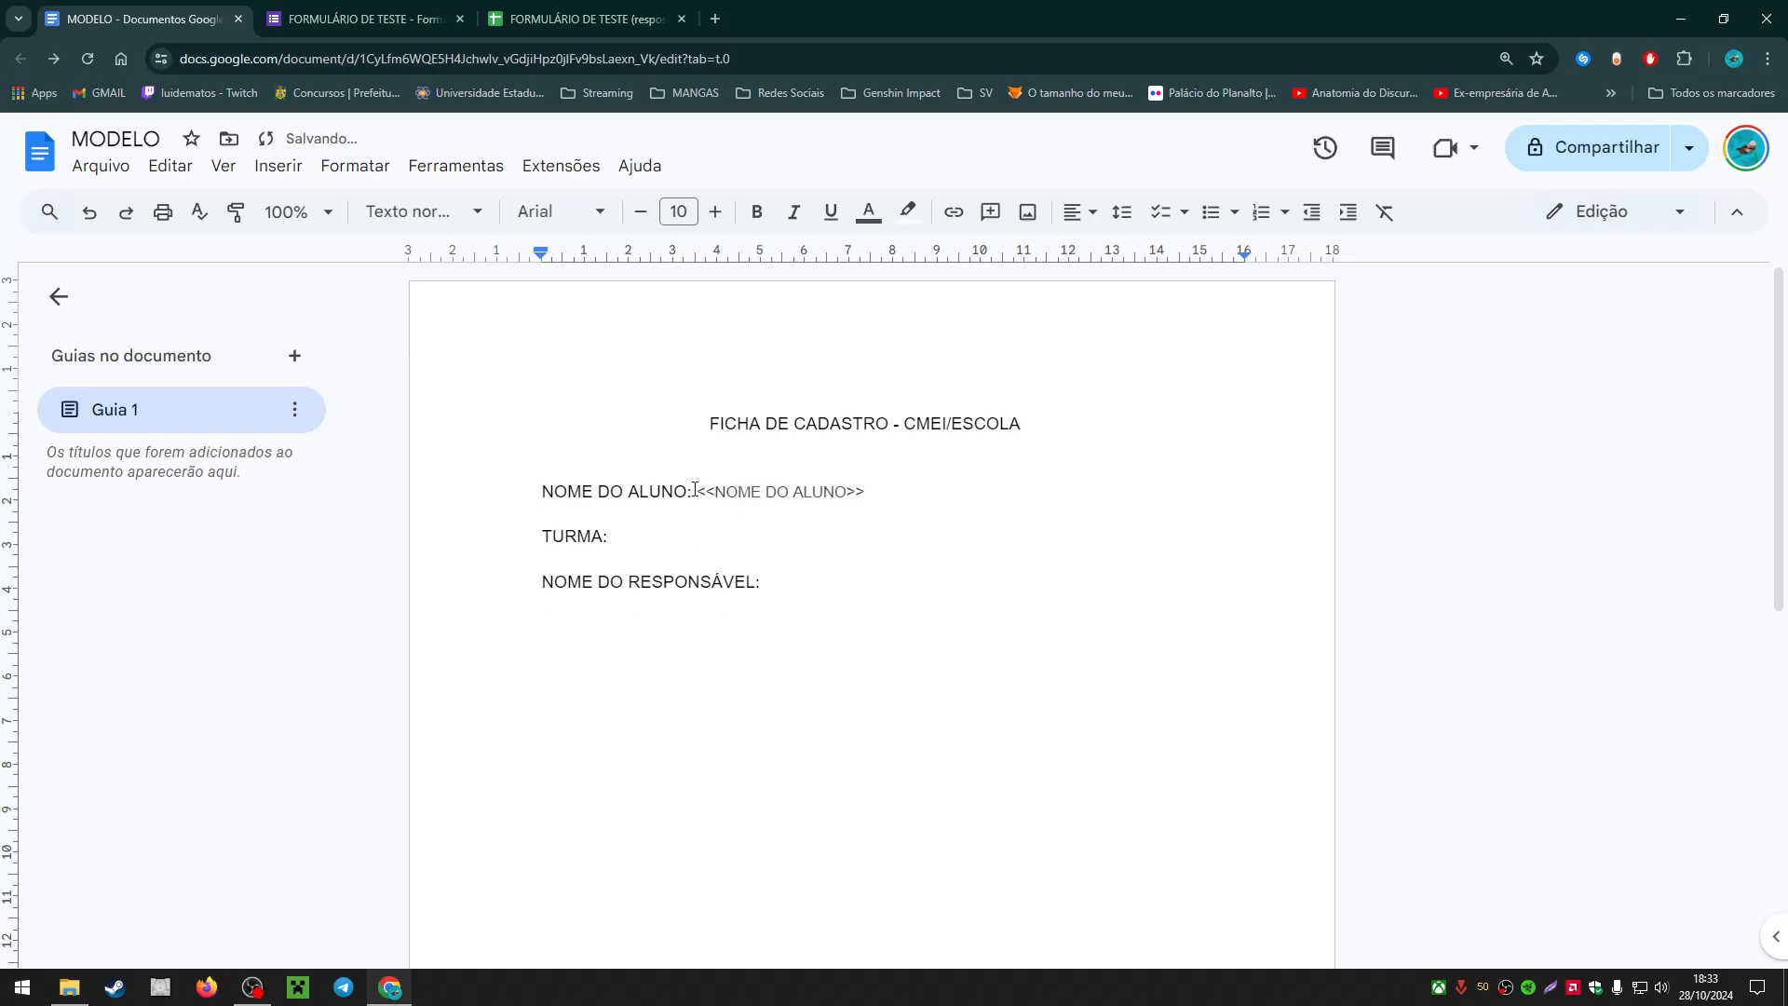
key("ctrl+Tab")
key("ctrl+Tab")
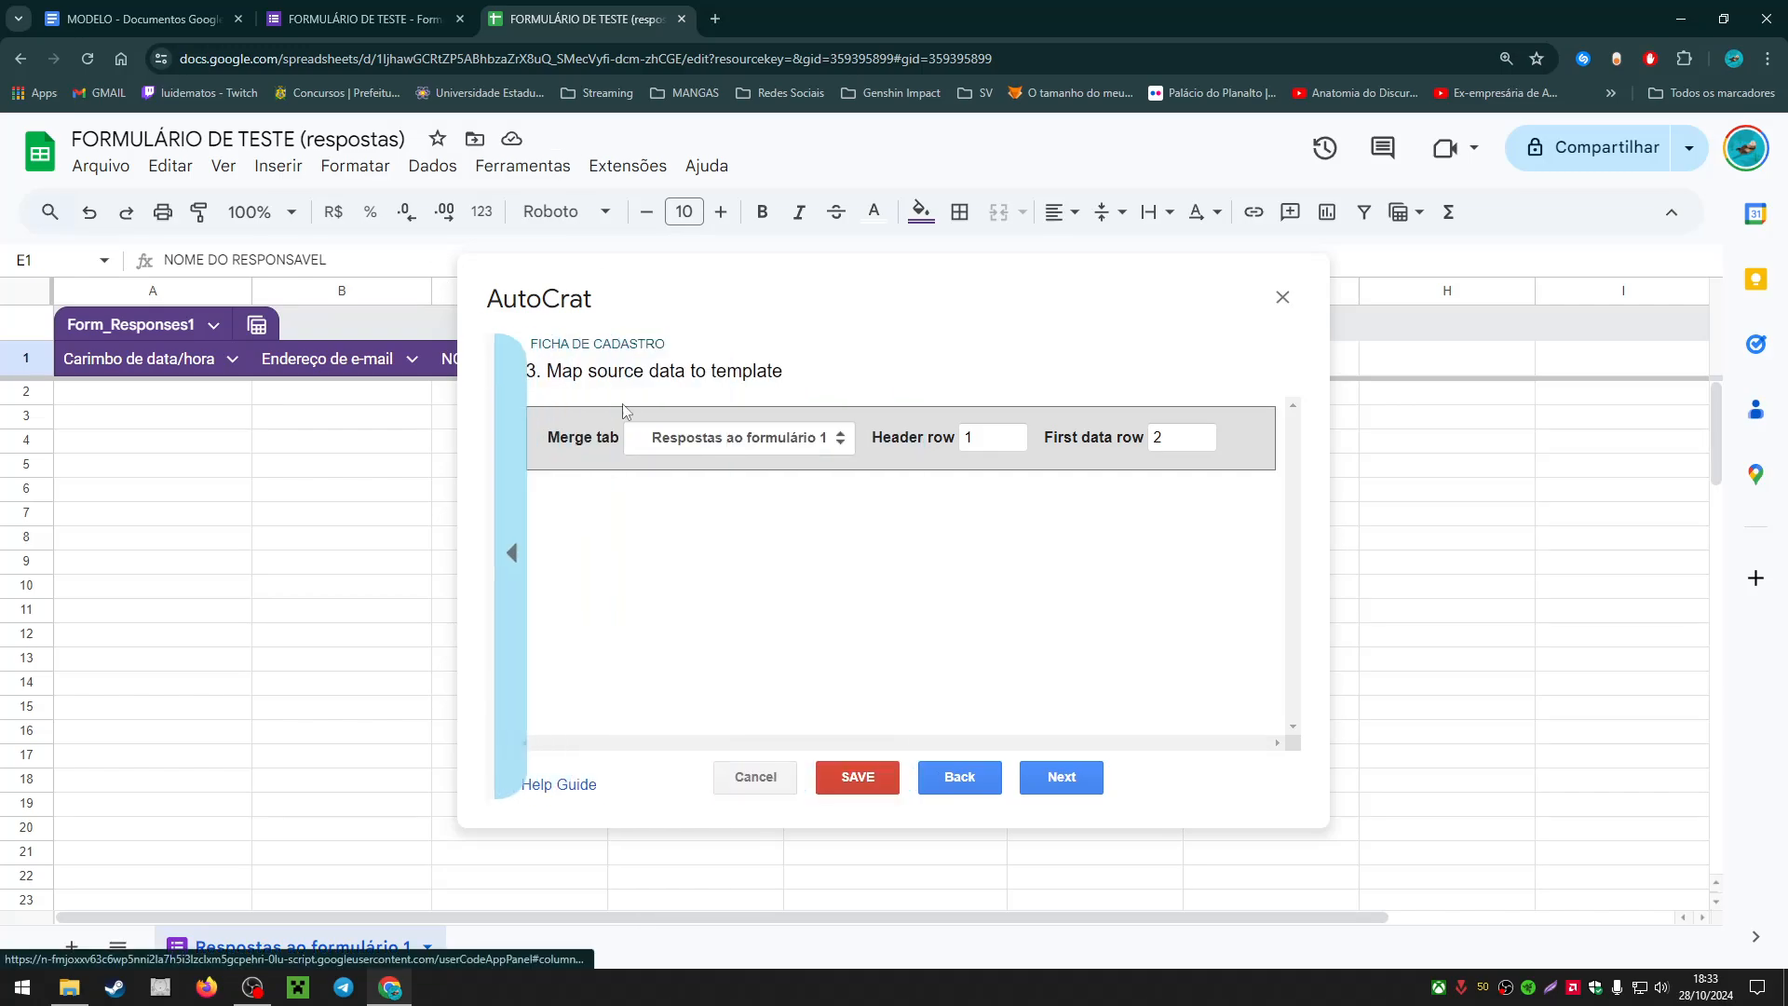
key("ctrl+Tab")
left_click(661, 537)
type("<<TURMA>>")
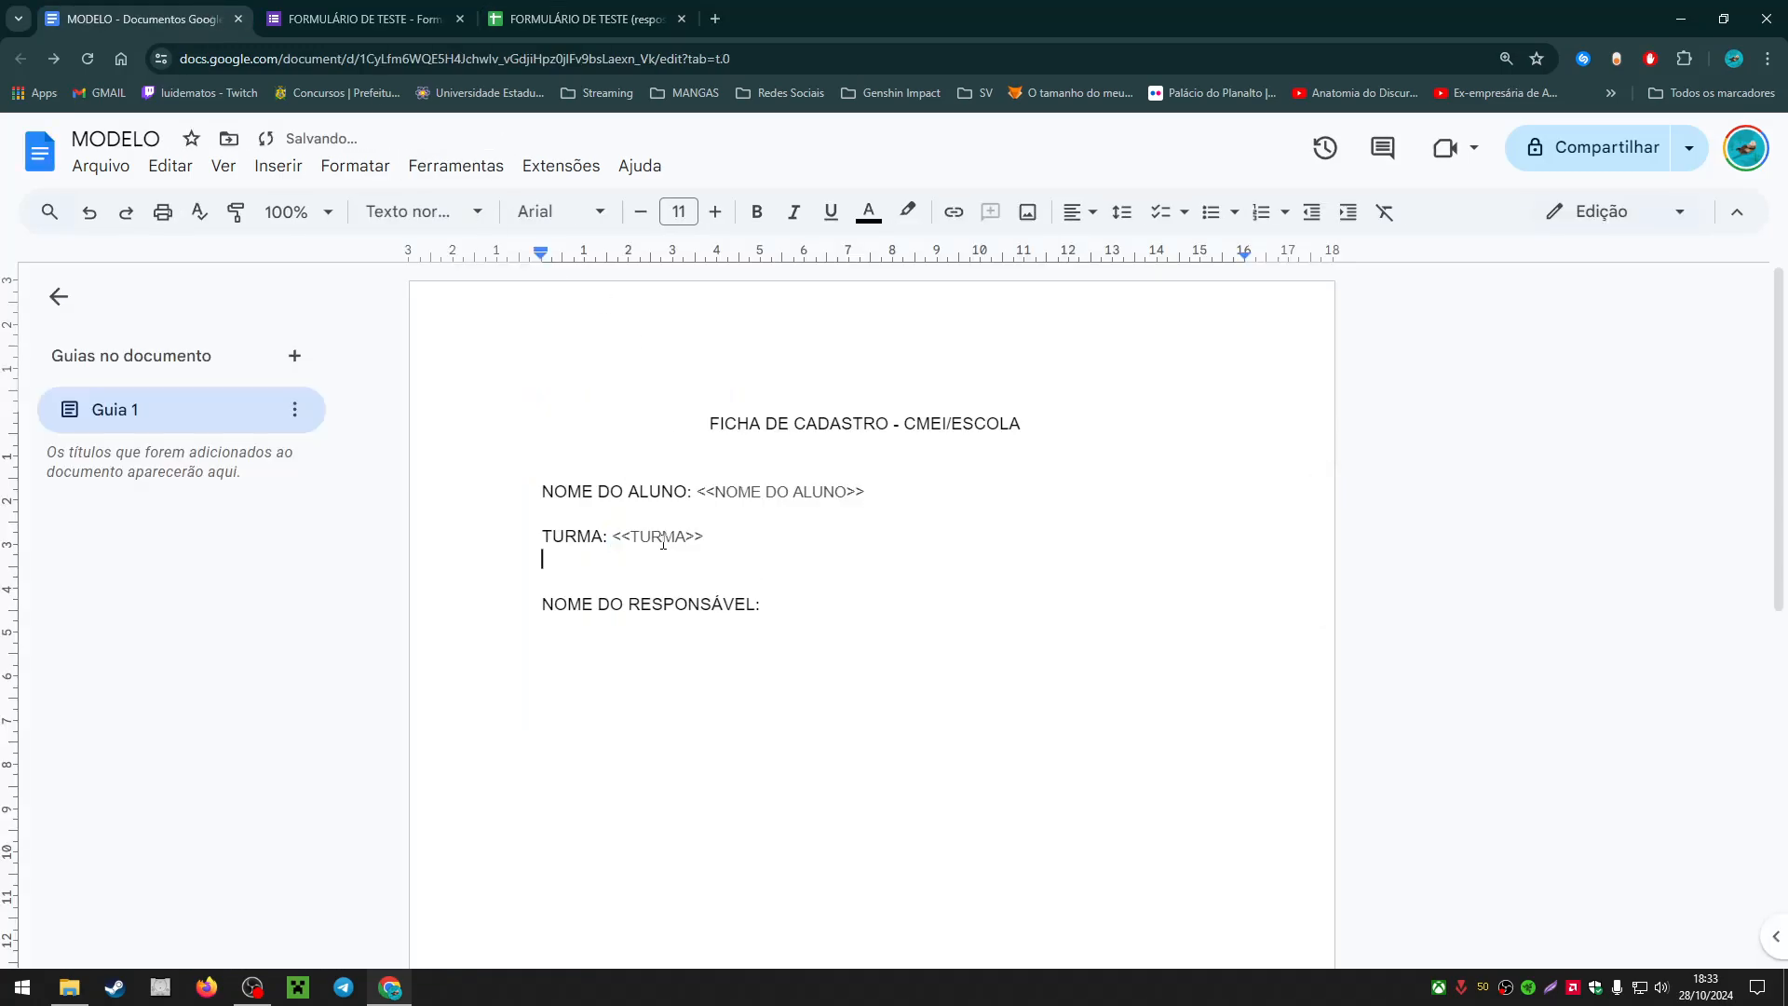
Step: Copy the <<NOME DO RESPONSAVEL>> tag and paste it after 'NOME DO RESPONSÁVEL:'
left_click(364, 18)
left_click(649, 9)
left_click_drag(550, 522, 508, 550)
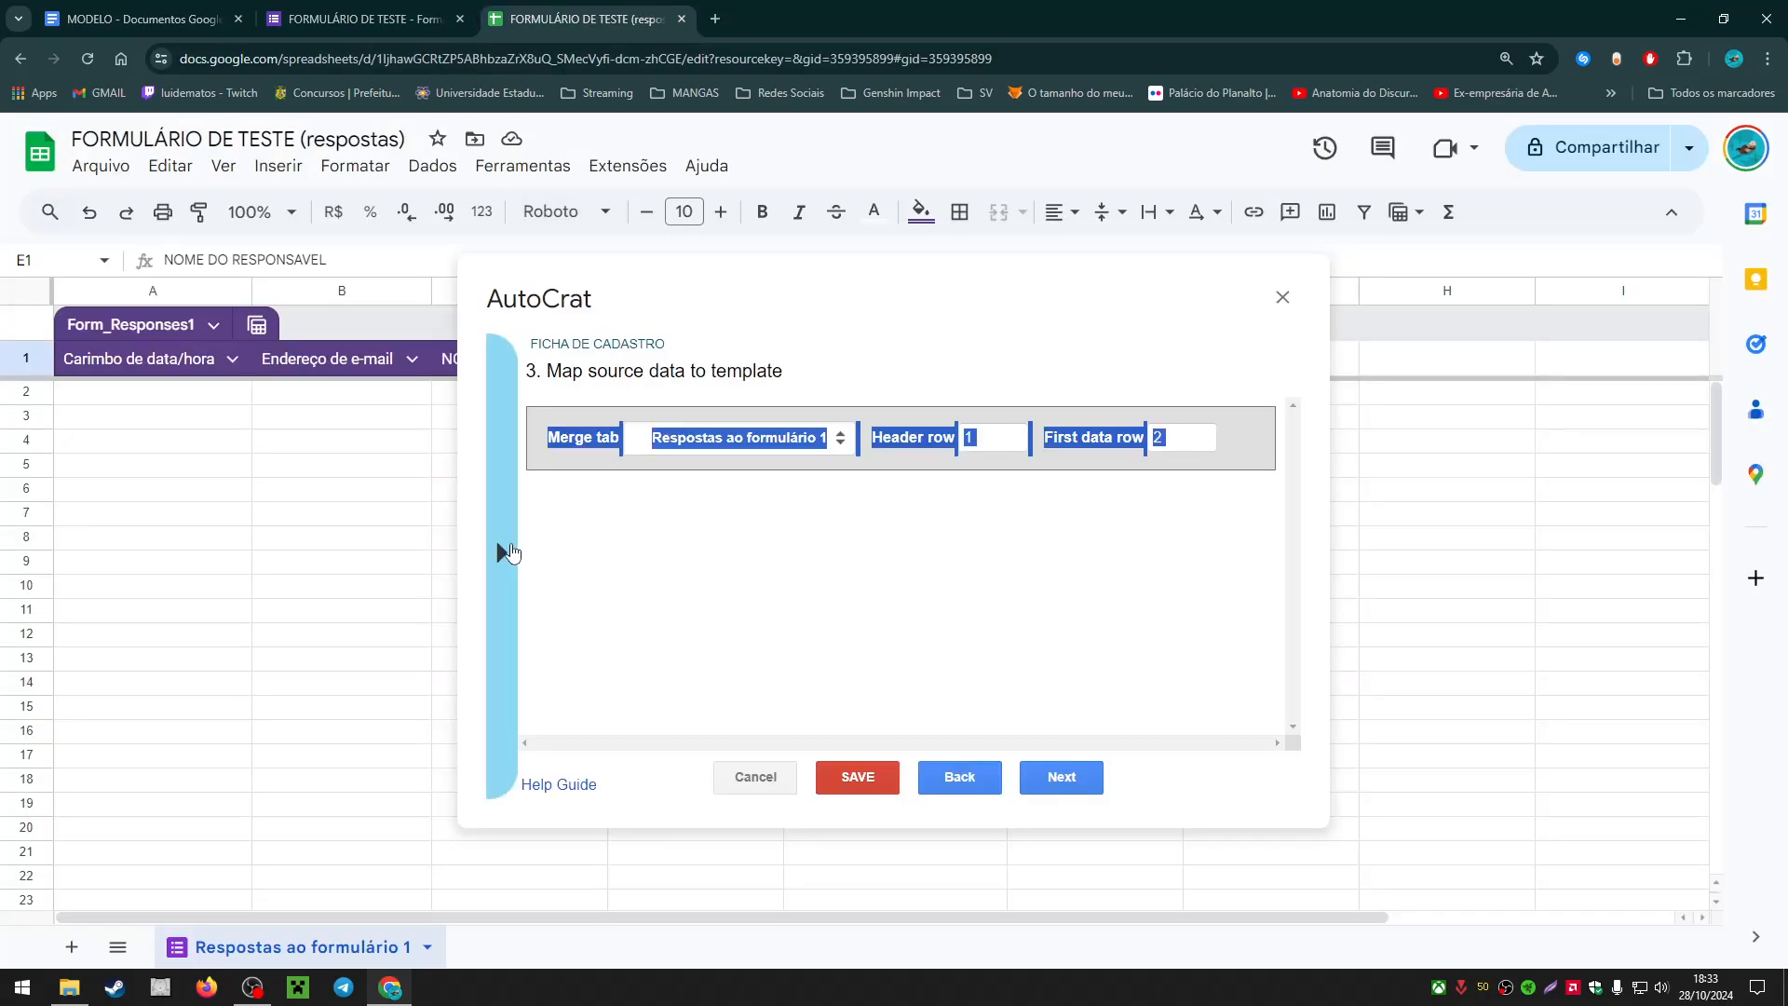
mouse_move(508, 549)
left_click(668, 696)
left_click(140, 18)
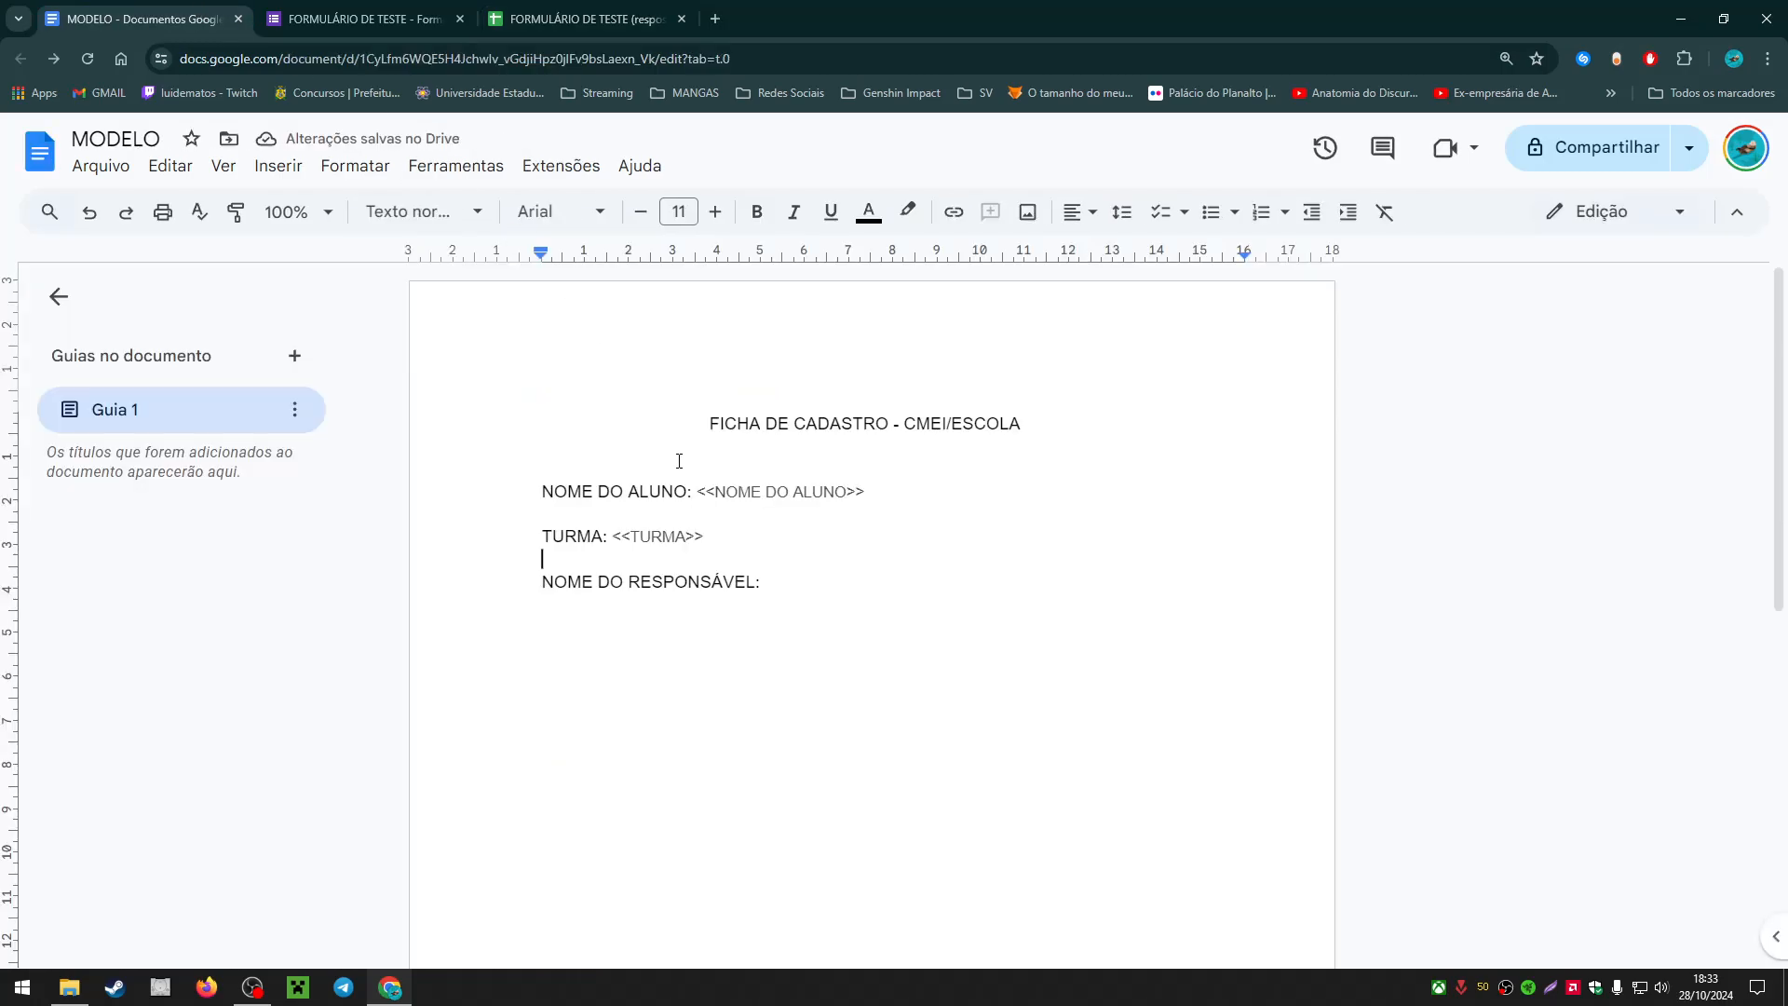
left_click(848, 583)
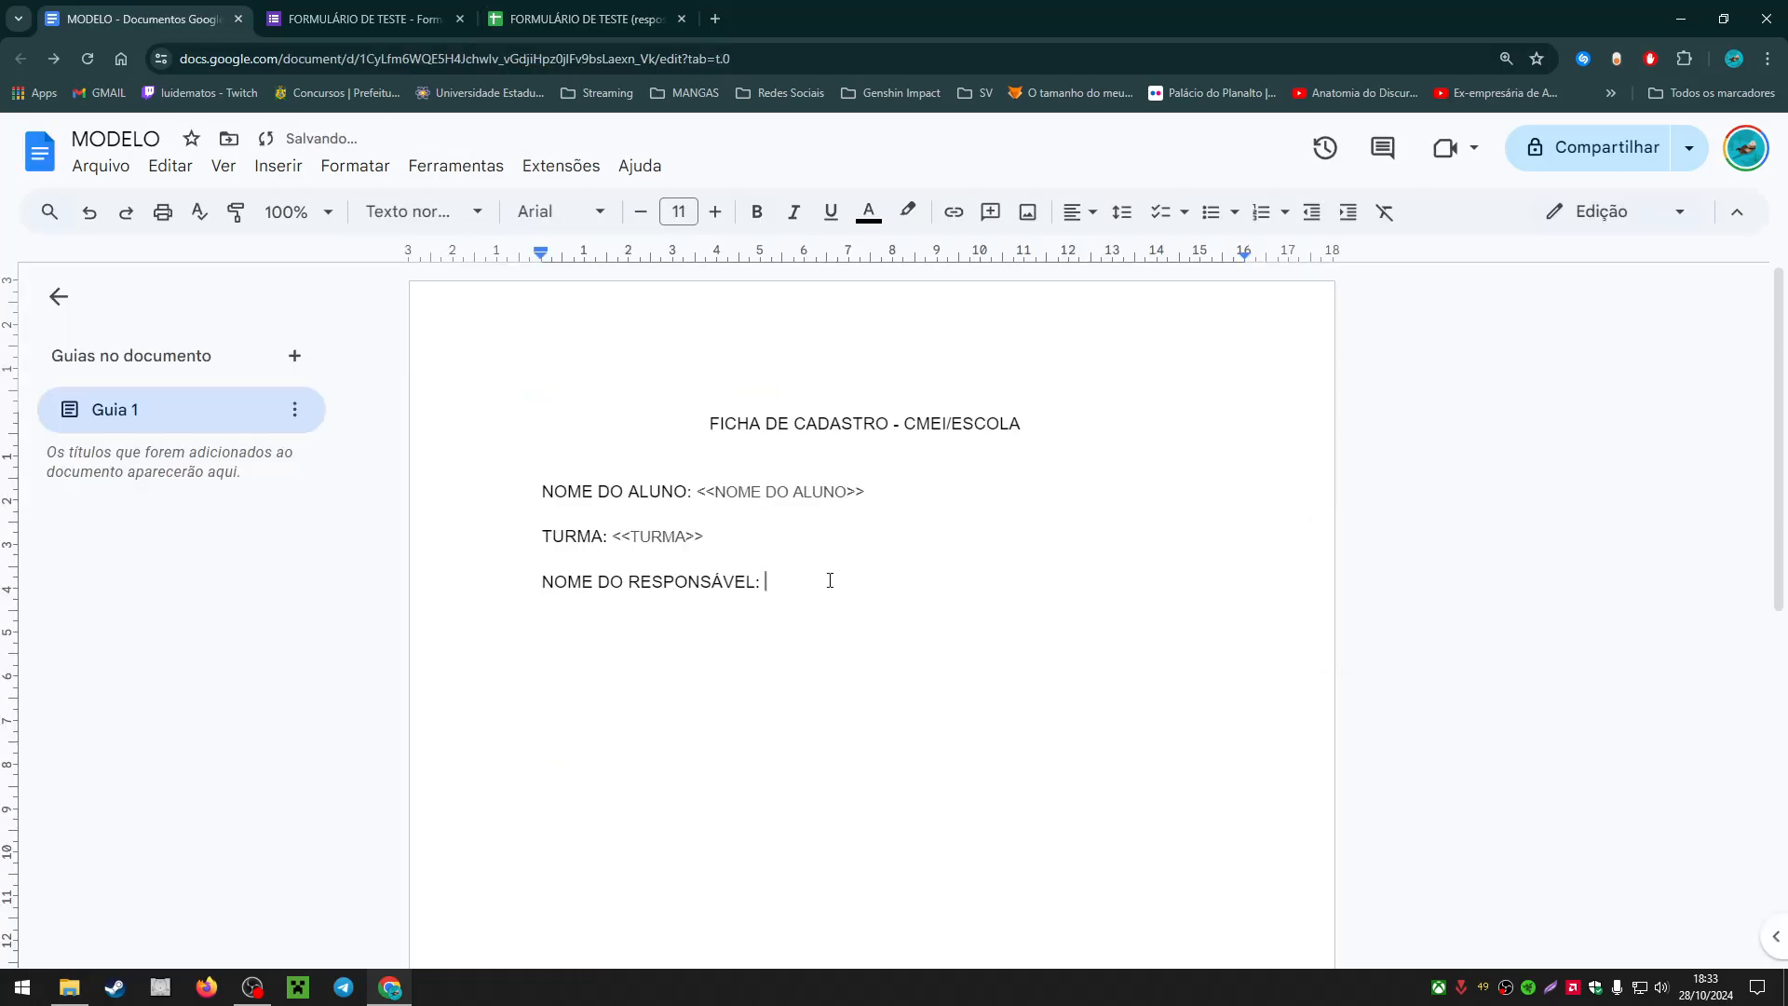
type("<<NOME DO RESPONSAVEL>>")
left_click(1042, 589)
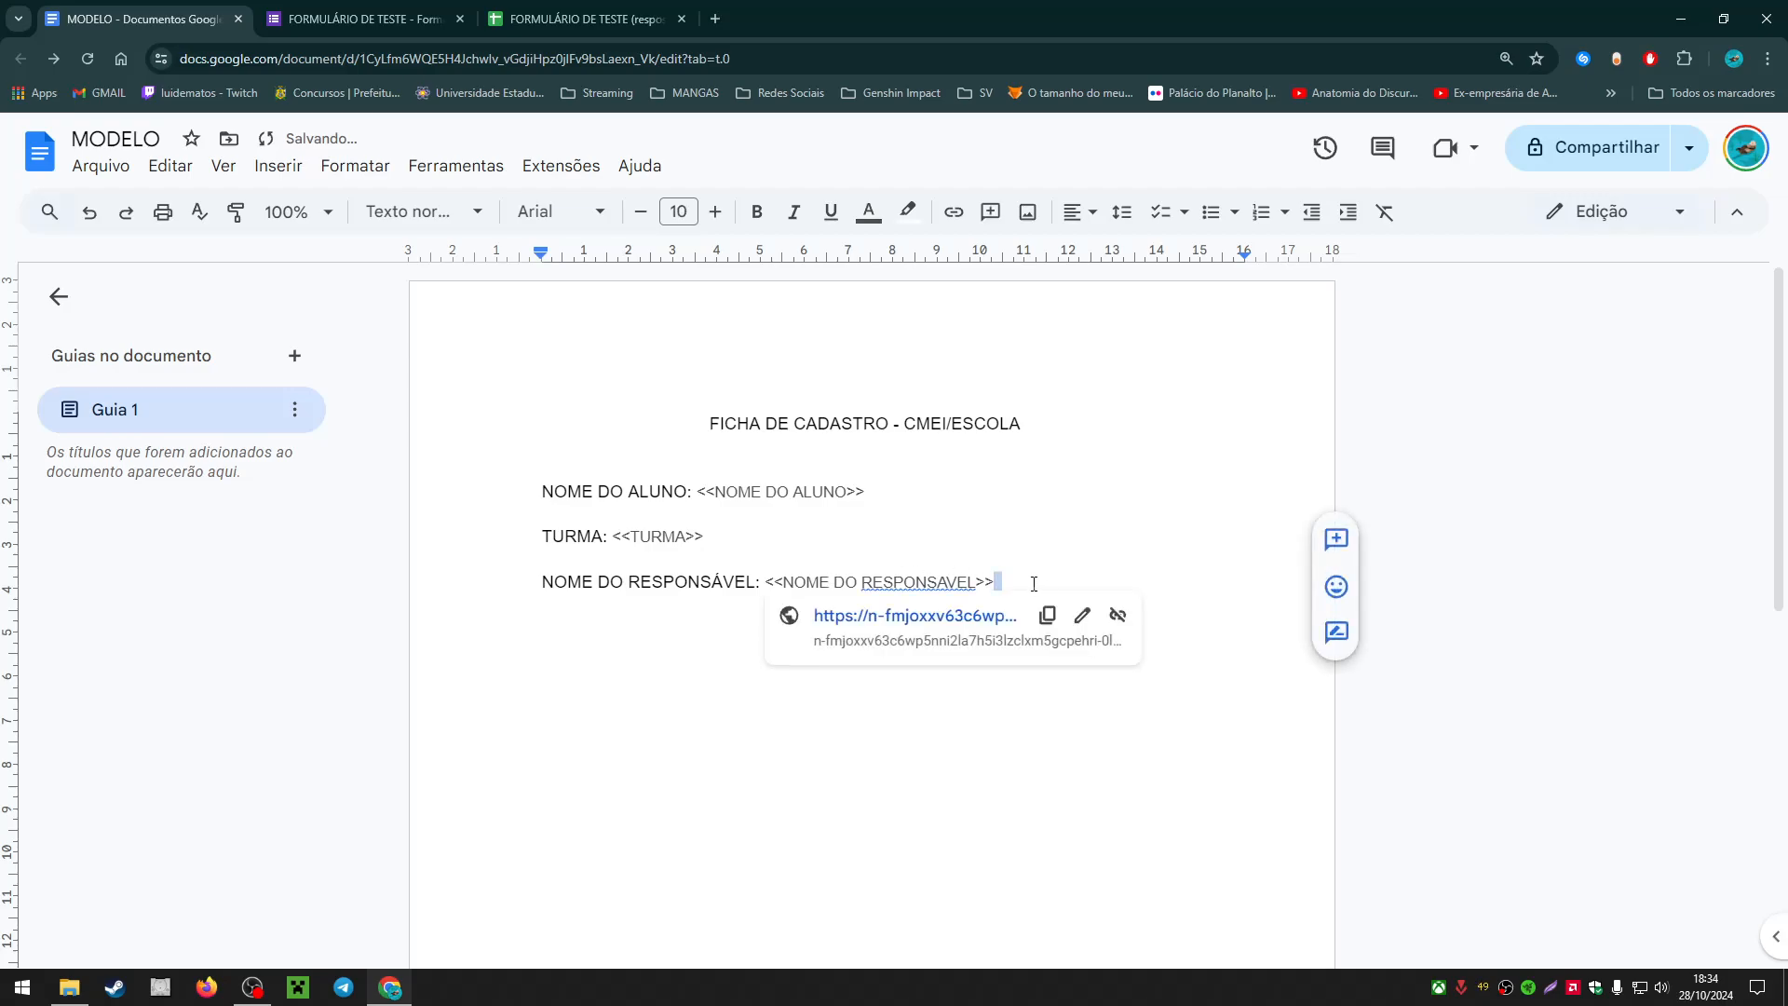
left_click_drag(1036, 585, 538, 485)
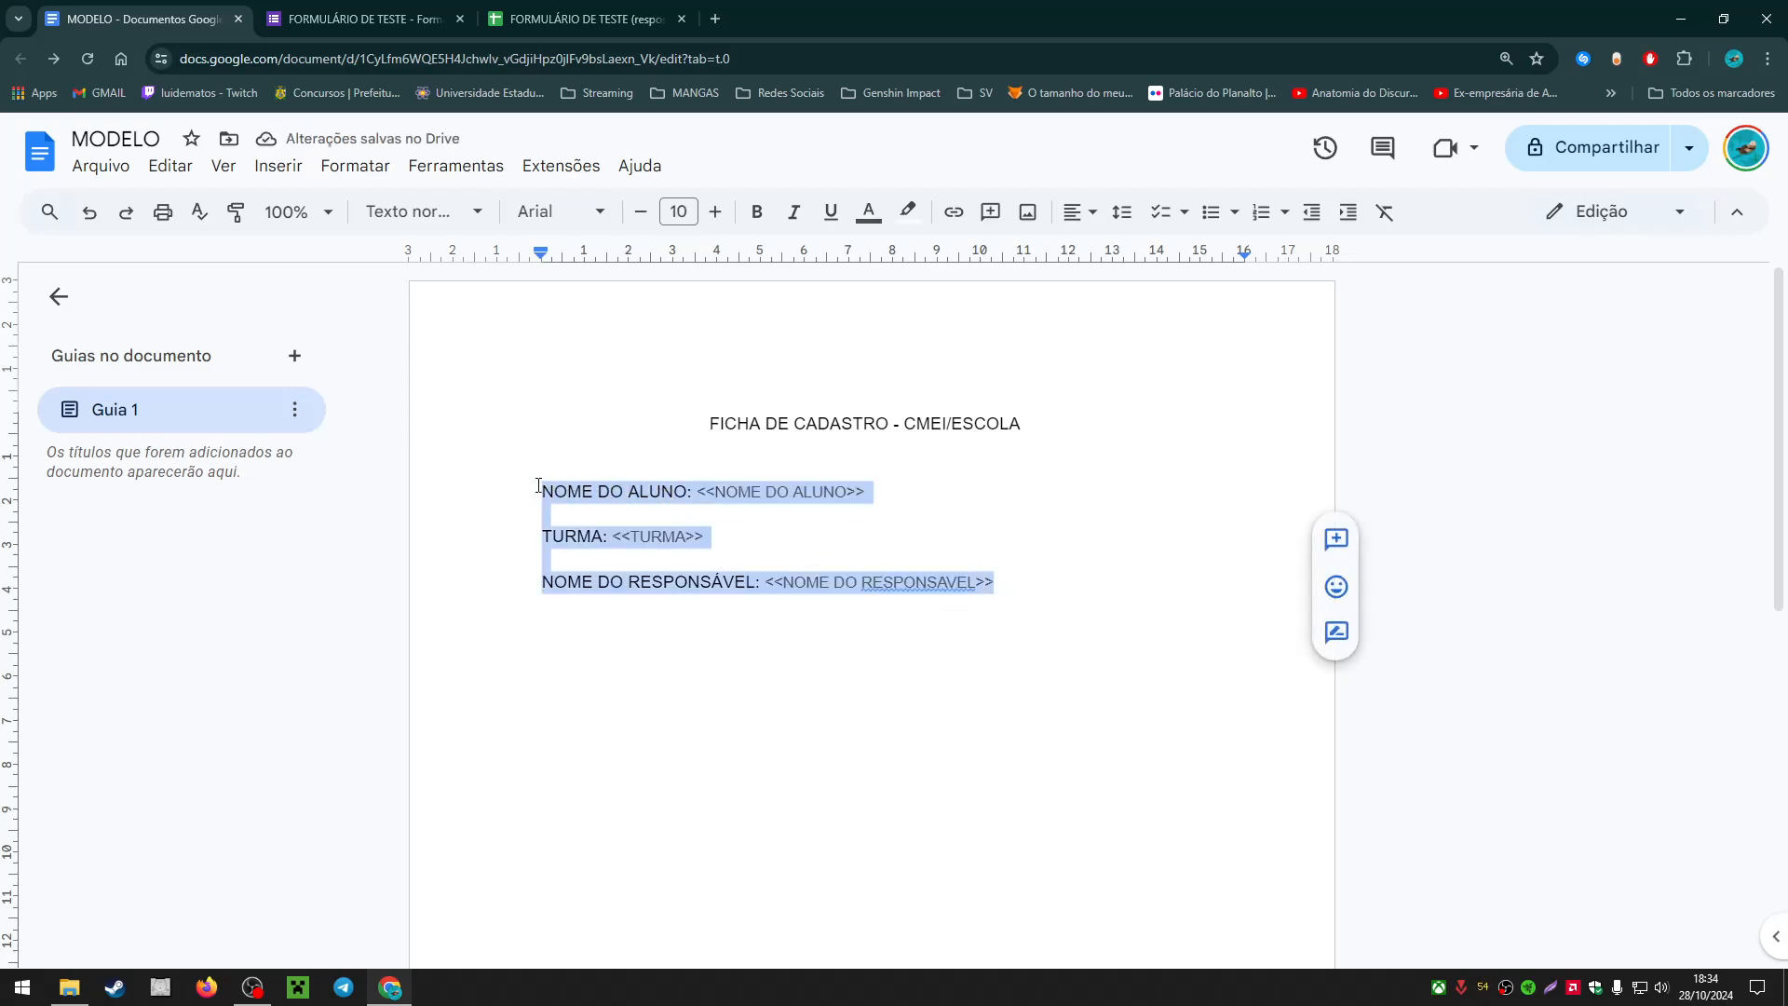
Step: Inspect the formatting of the <<NOME DO ALUNO>> tag and its label
left_click(880, 489)
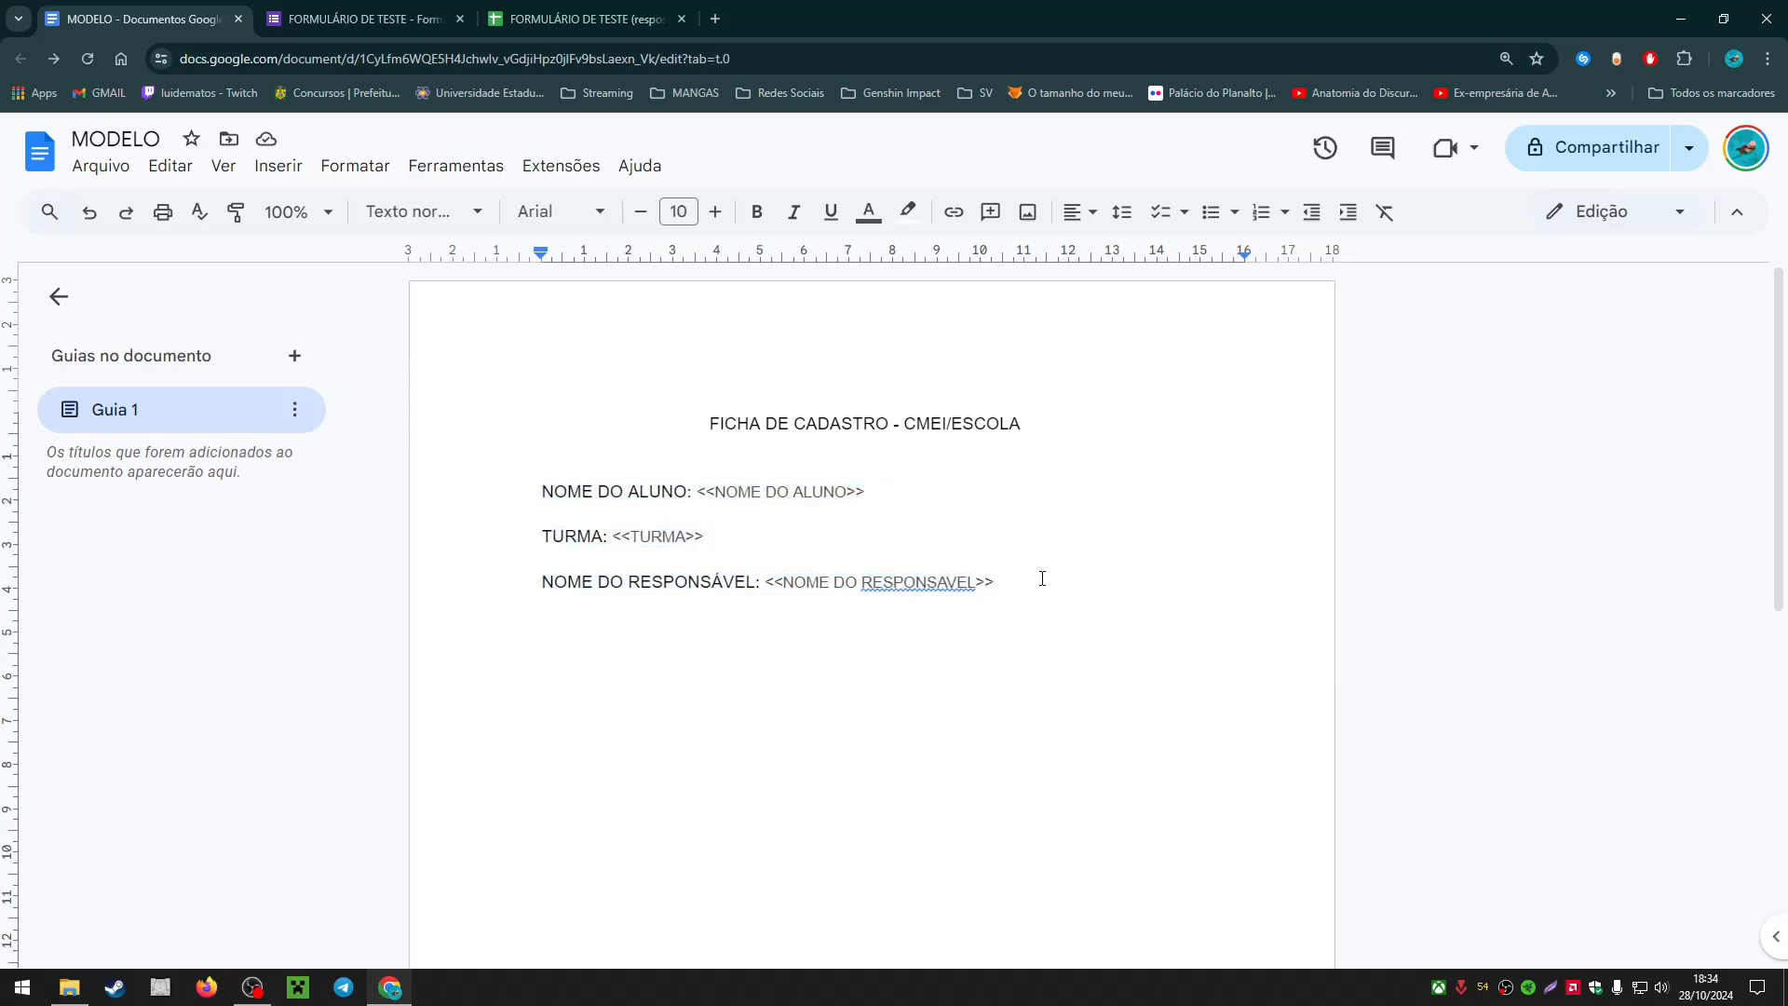
left_click_drag(1042, 579, 566, 492)
left_click(657, 536)
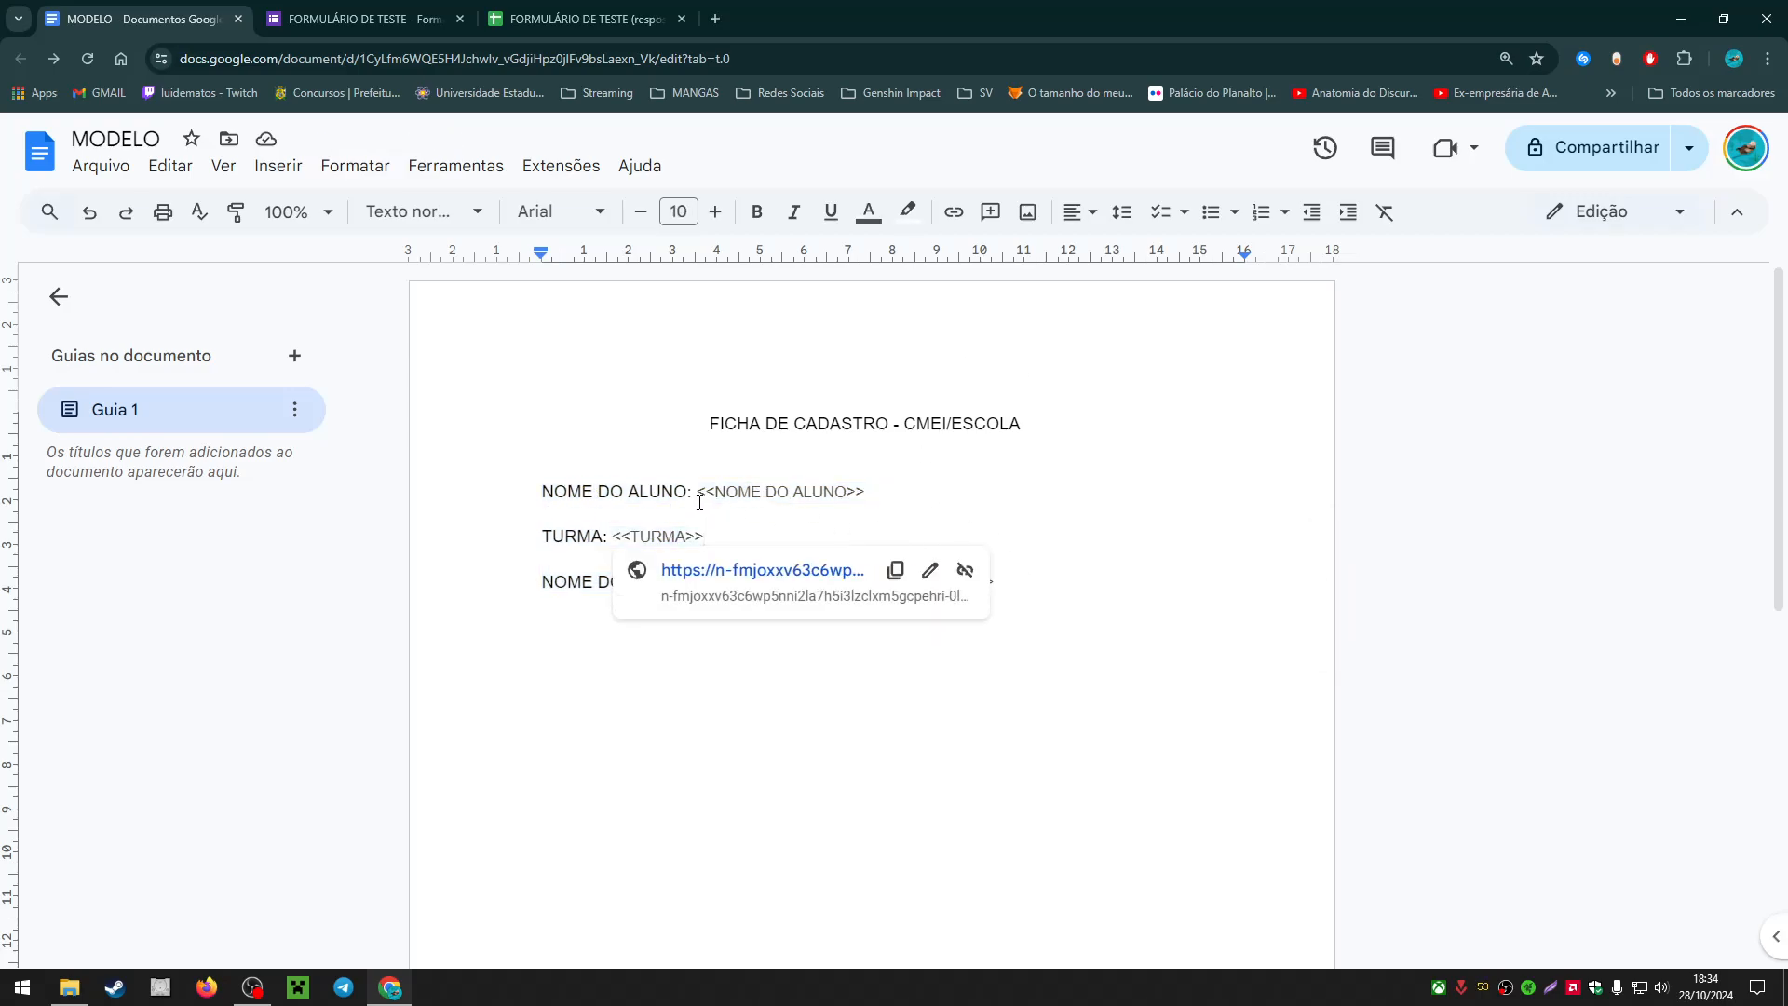
left_click(700, 491)
left_click(869, 490)
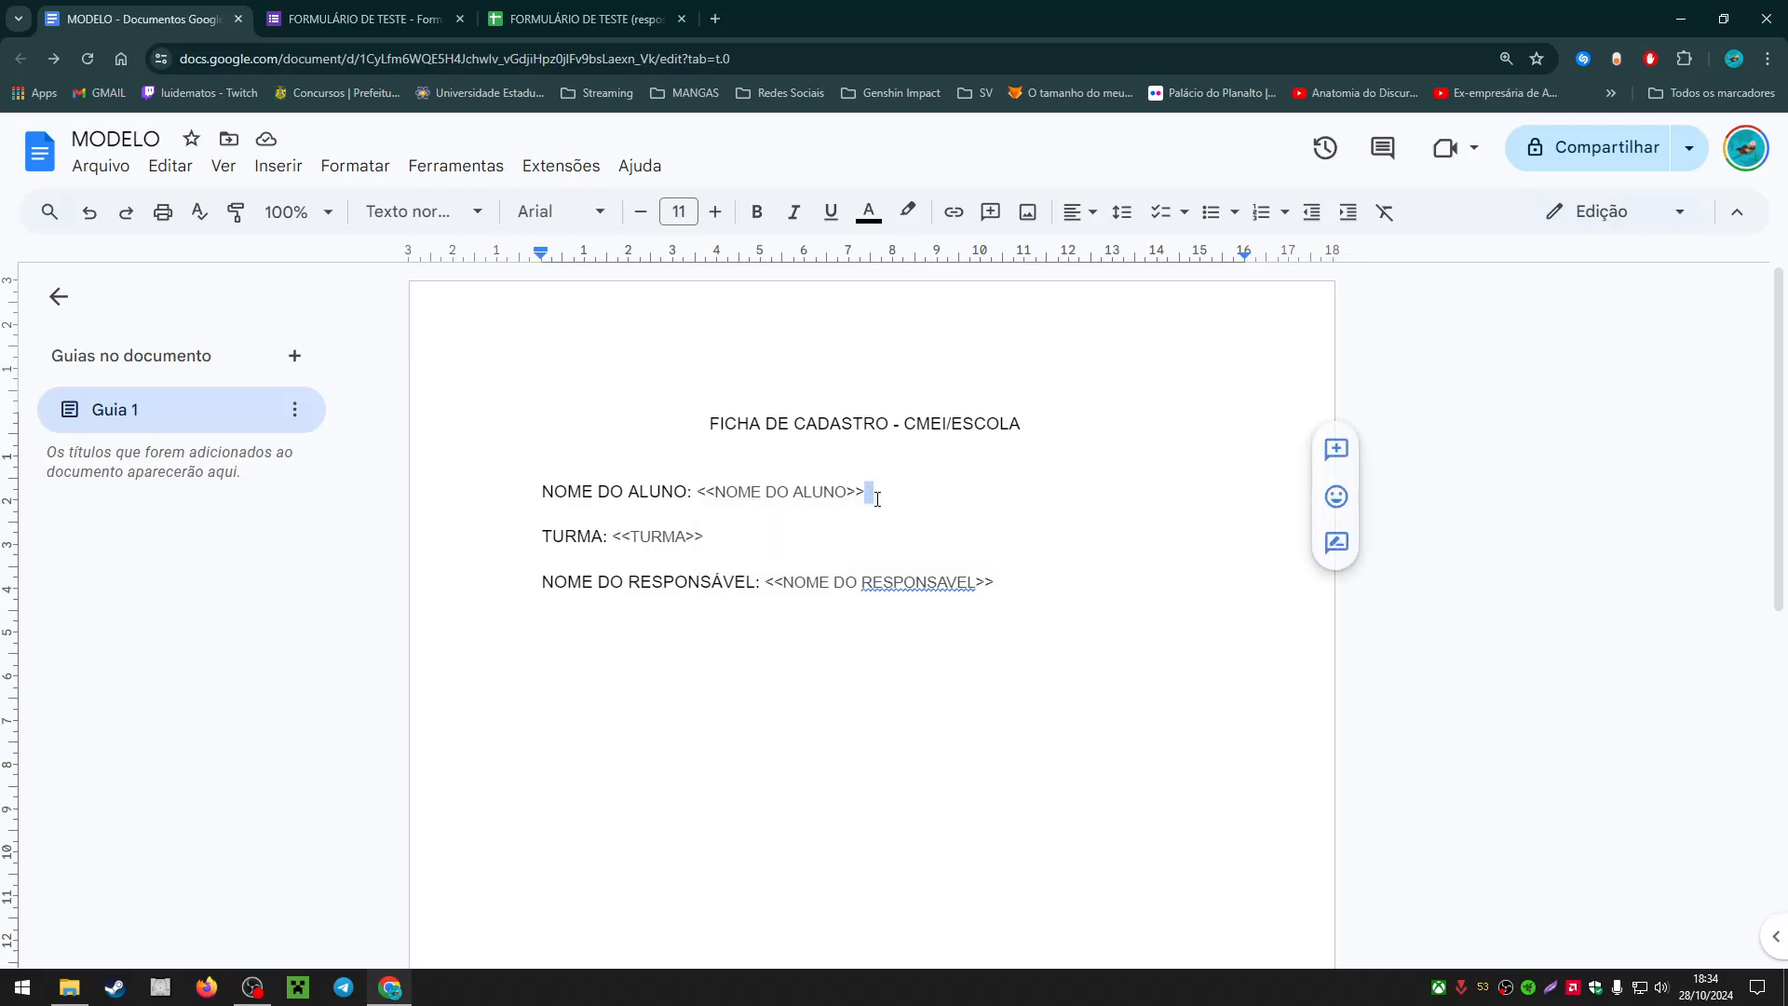
left_click(756, 493)
left_click(650, 491)
left_click(708, 492)
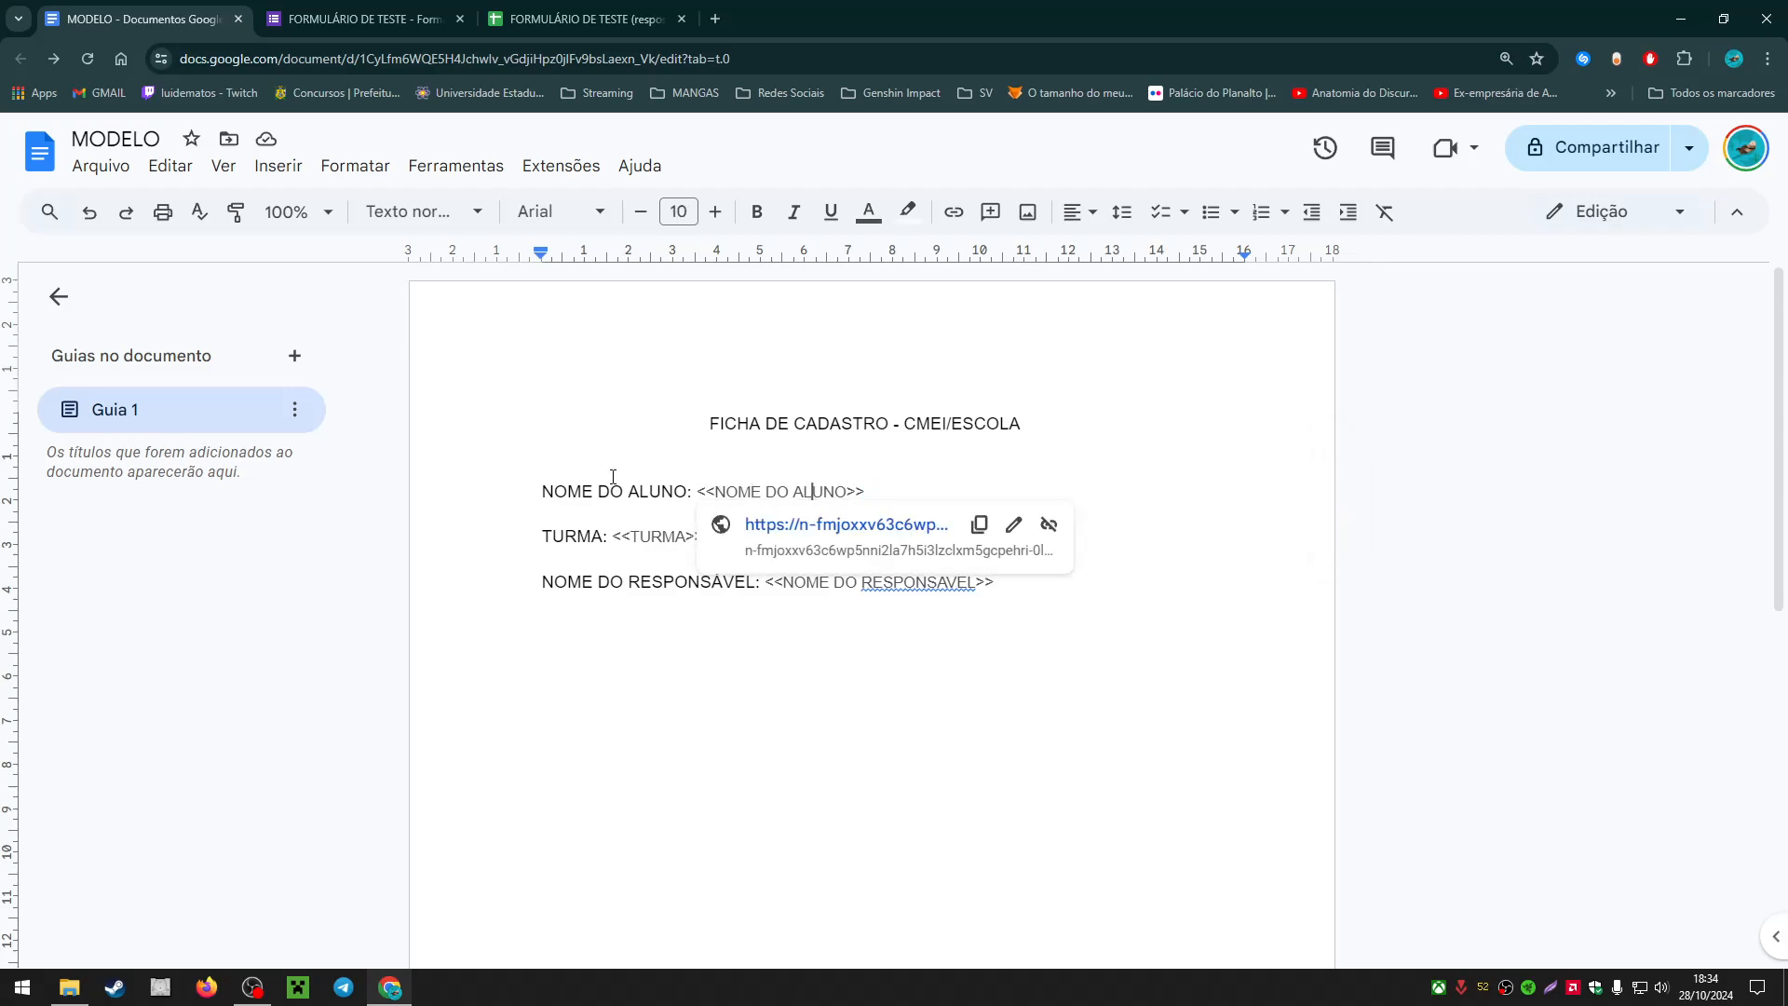
left_click(545, 490)
left_click(738, 490)
Step: Format the three field lines as 12-point bold black Arial
left_click_drag(1052, 583, 507, 471)
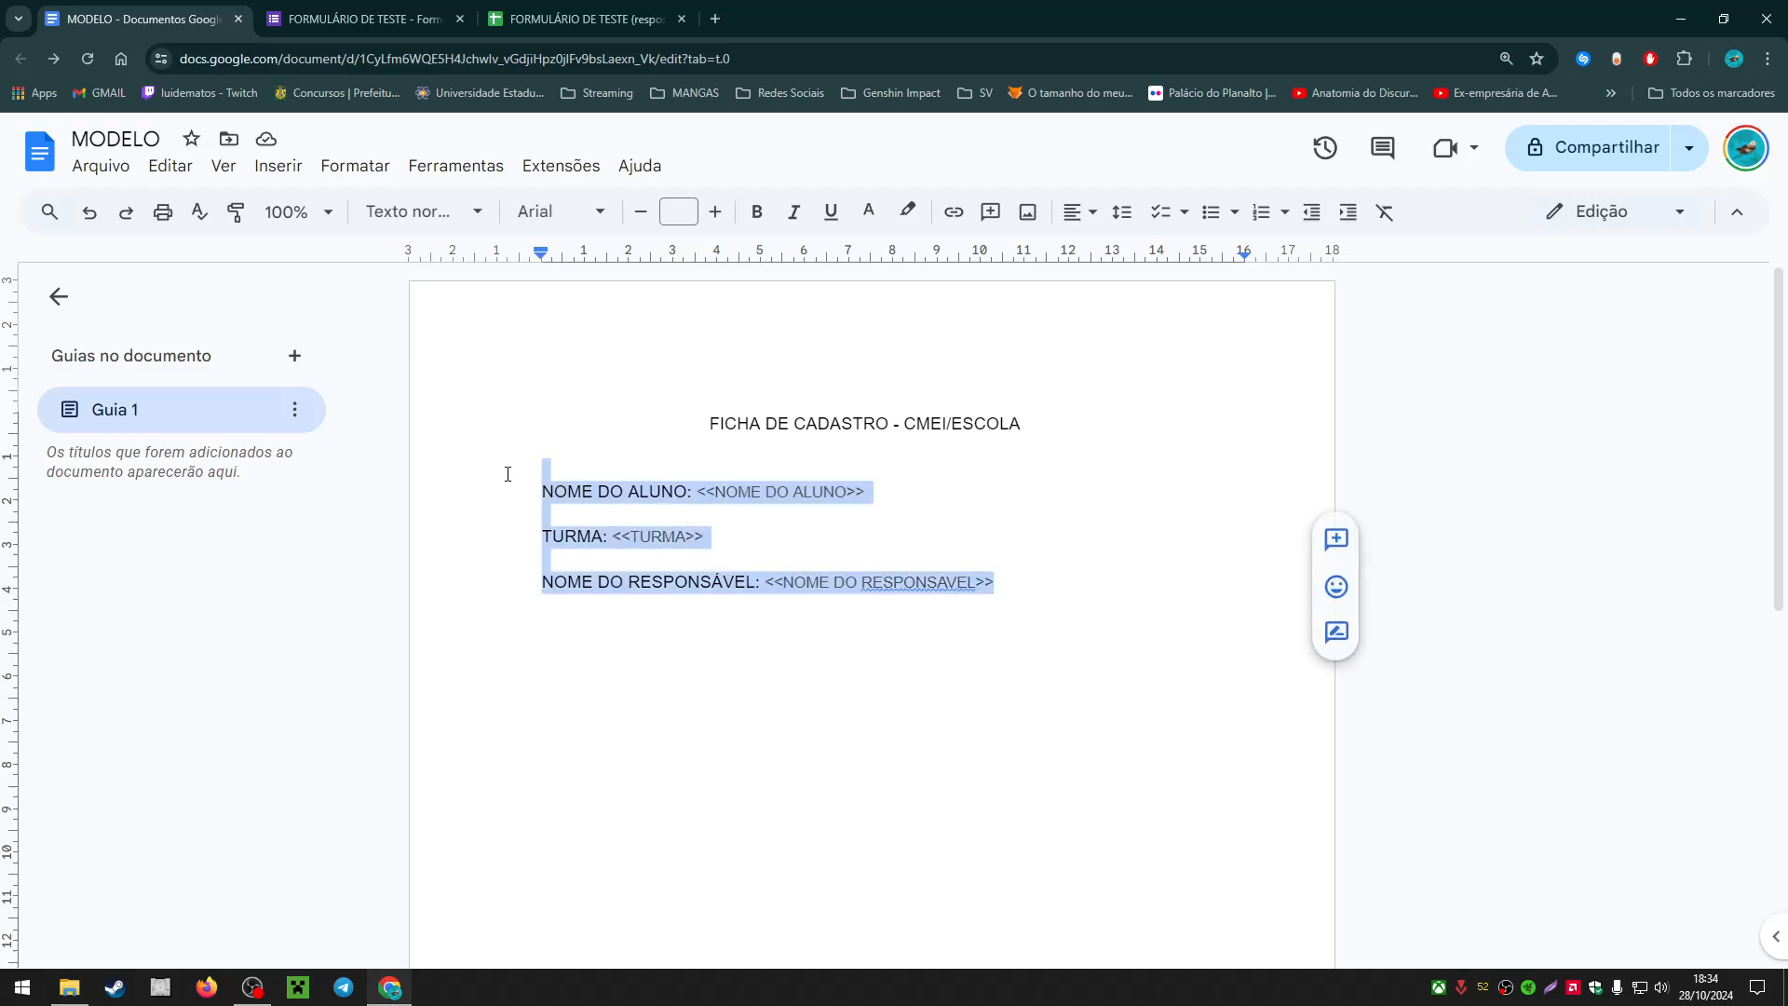
left_click(550, 212)
left_click(598, 357)
left_click(697, 213)
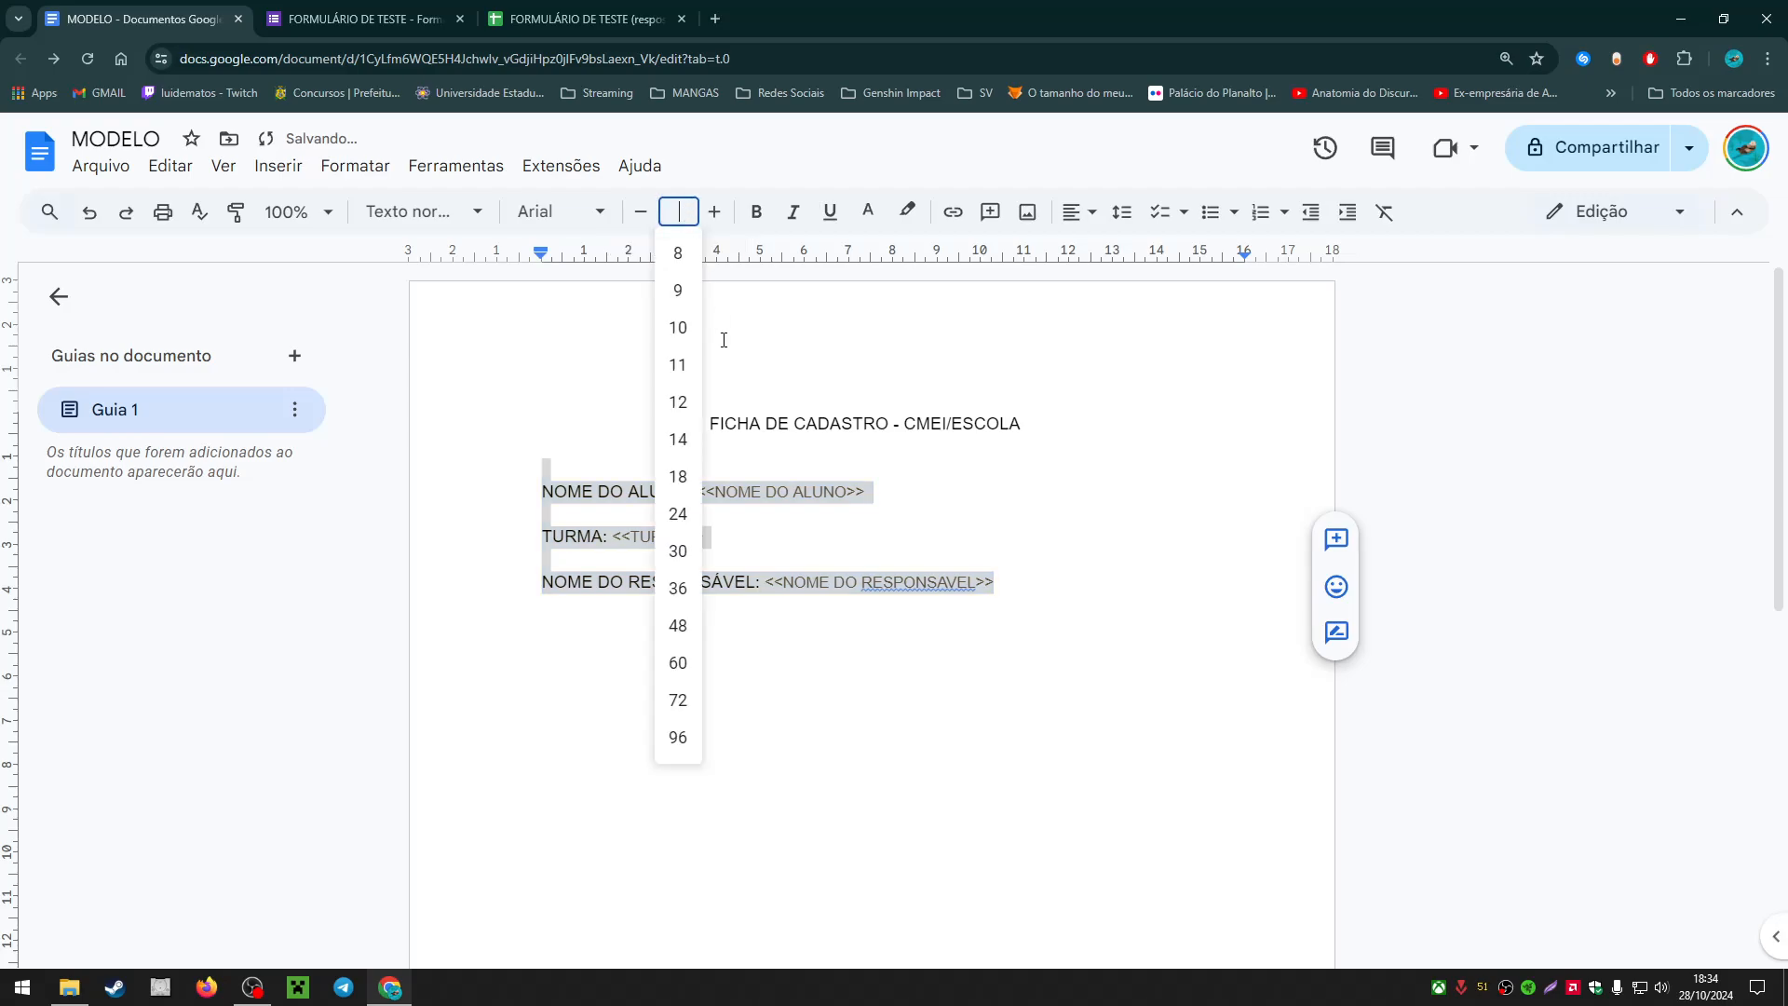
left_click(679, 400)
left_click(913, 532)
left_click(913, 520)
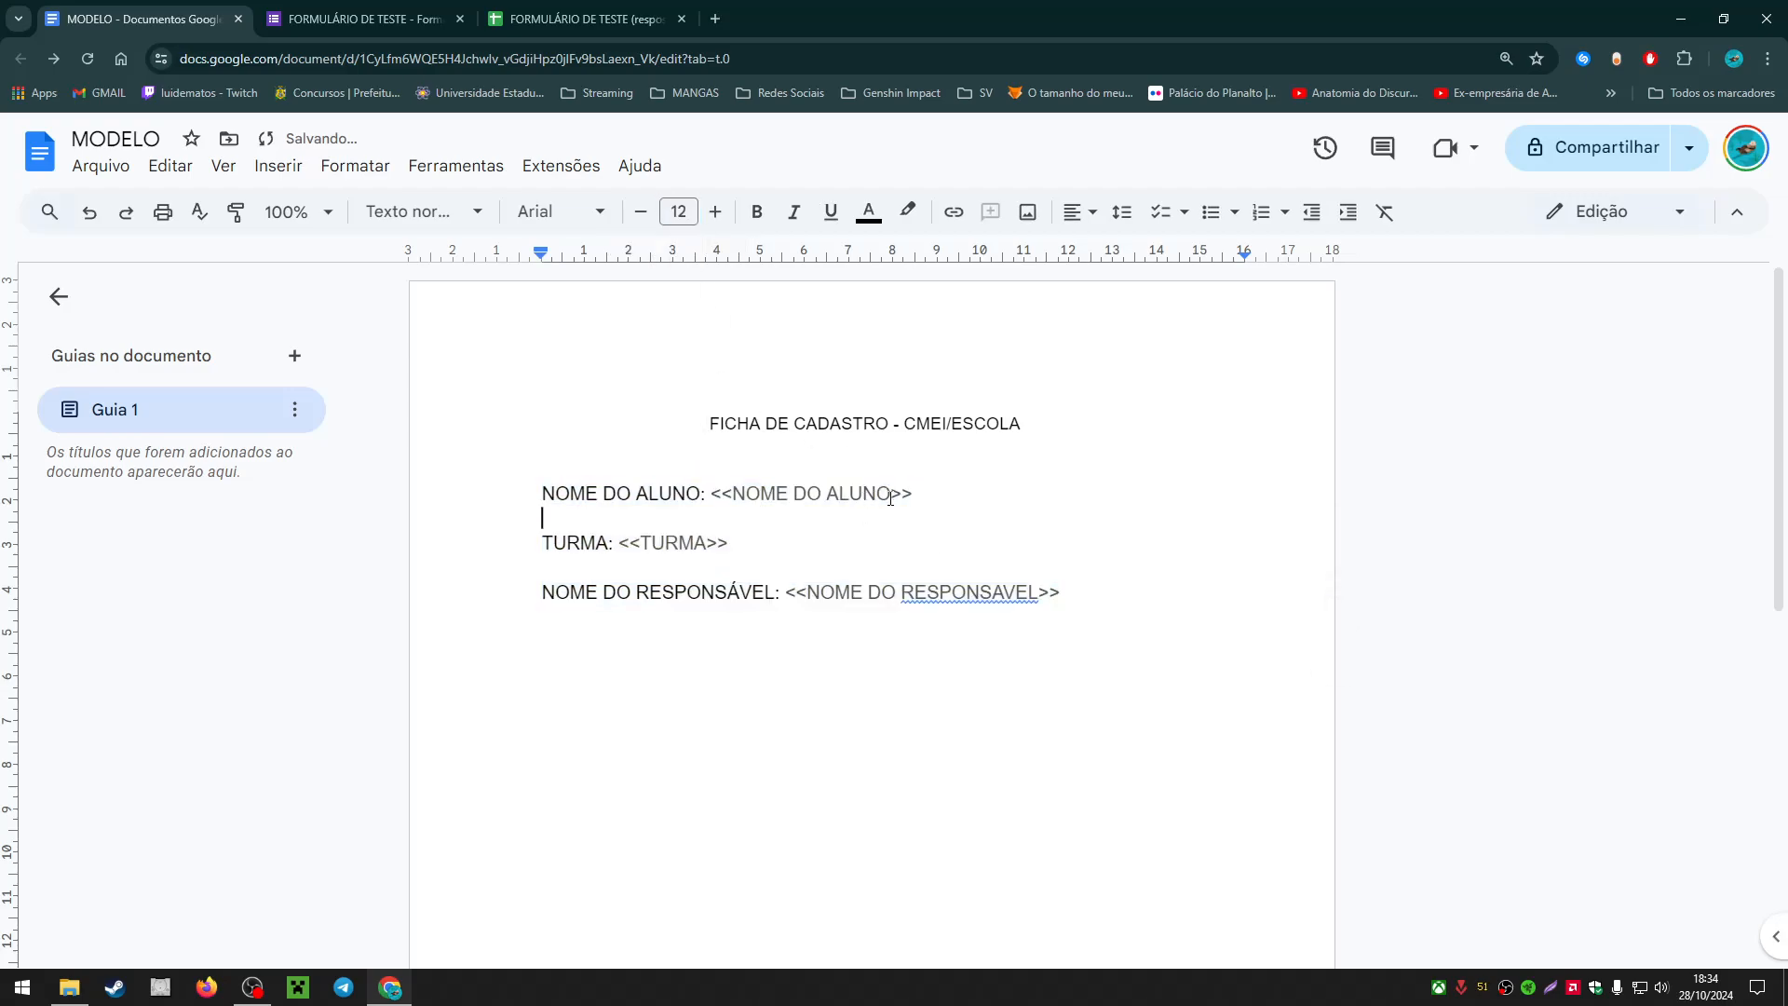
left_click_drag(1062, 592, 512, 443)
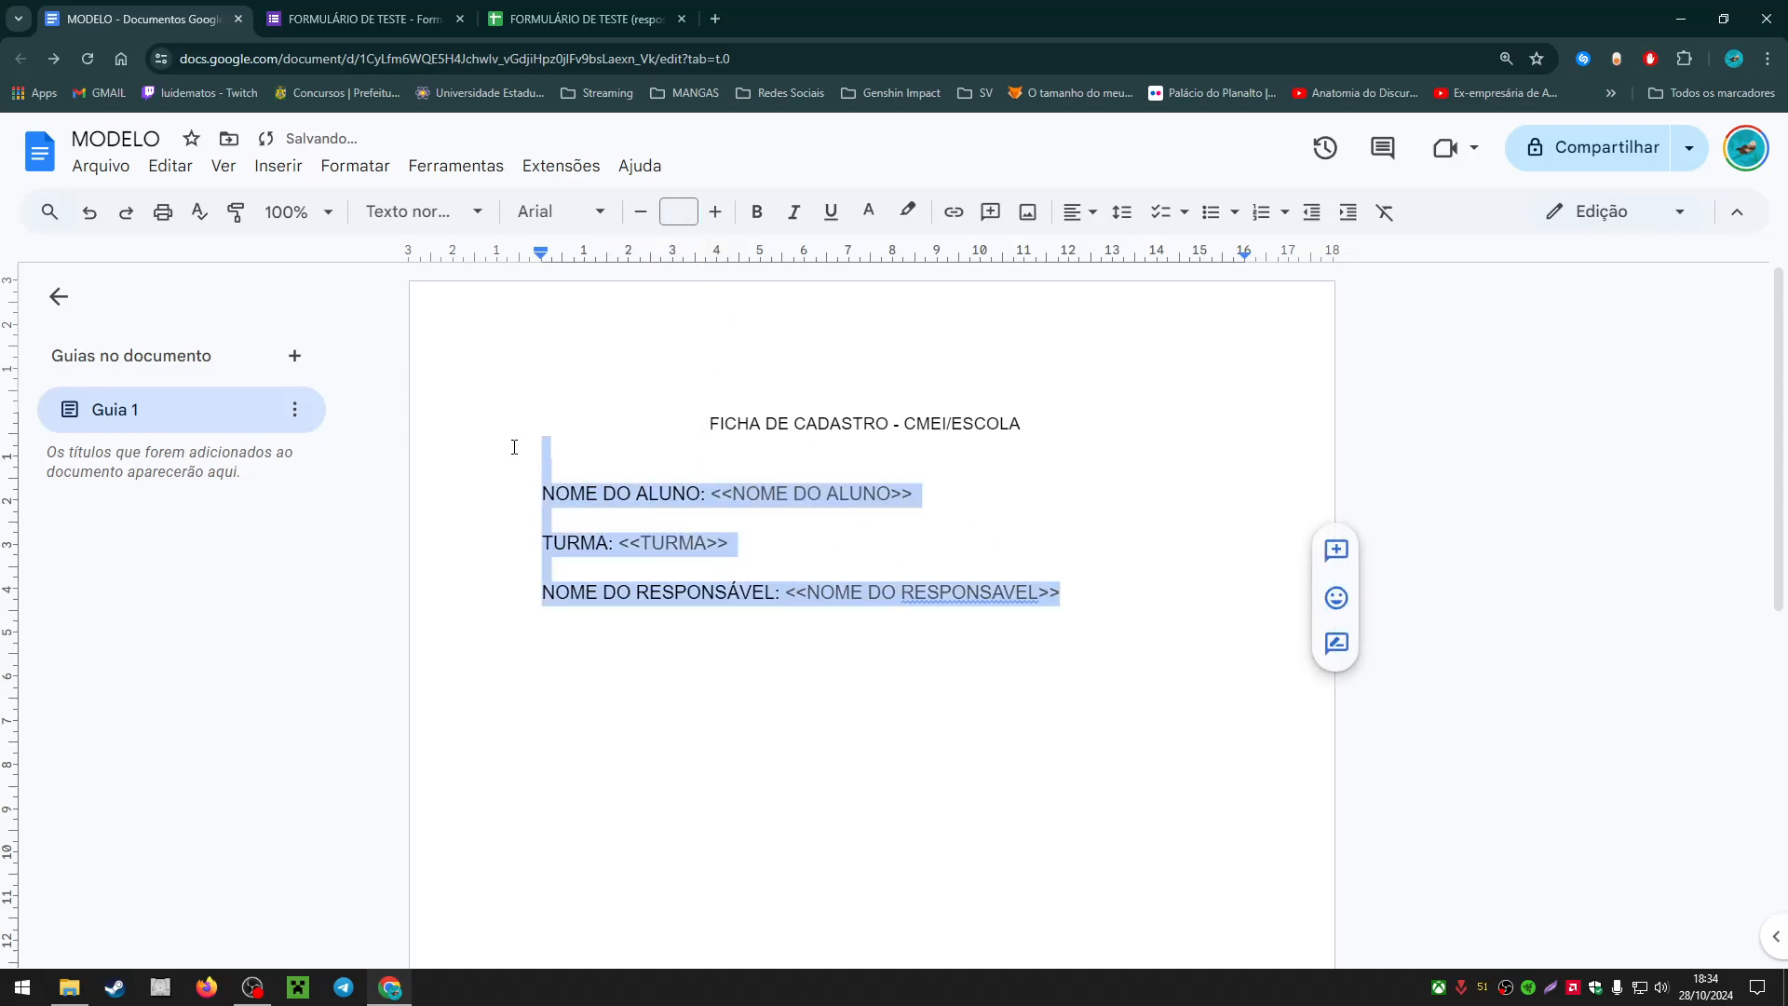
left_click(757, 212)
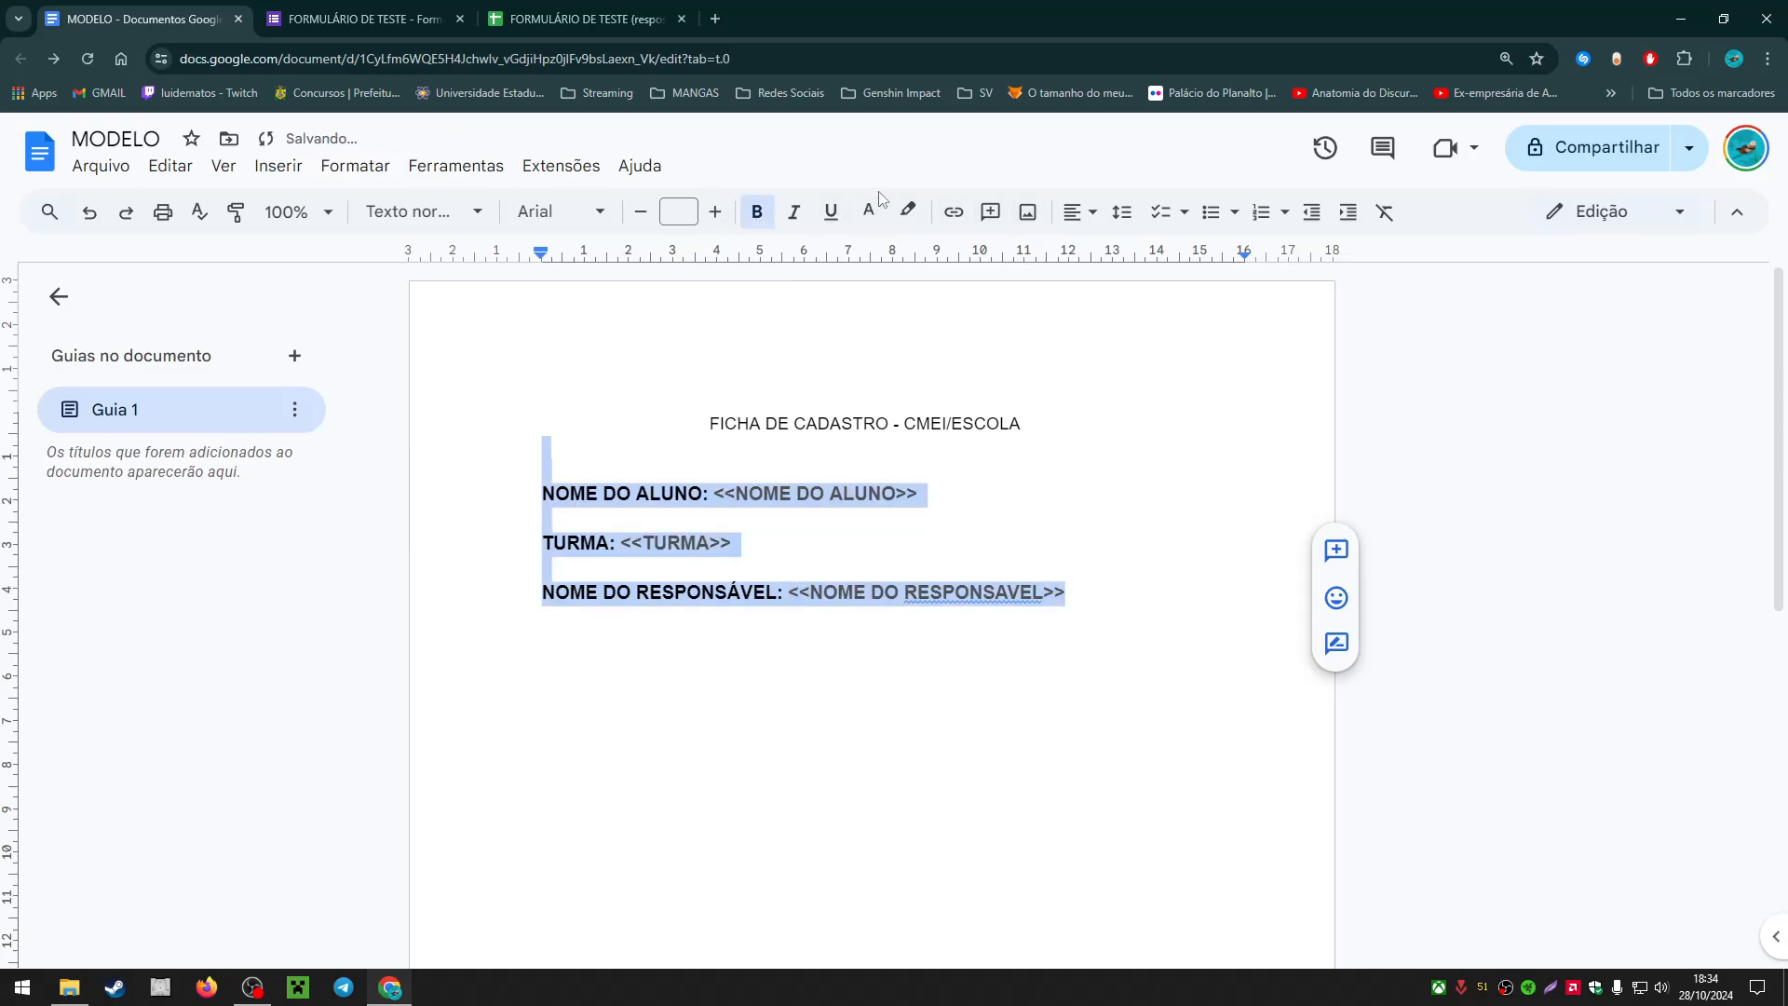
left_click(868, 212)
left_click(873, 252)
left_click(952, 498)
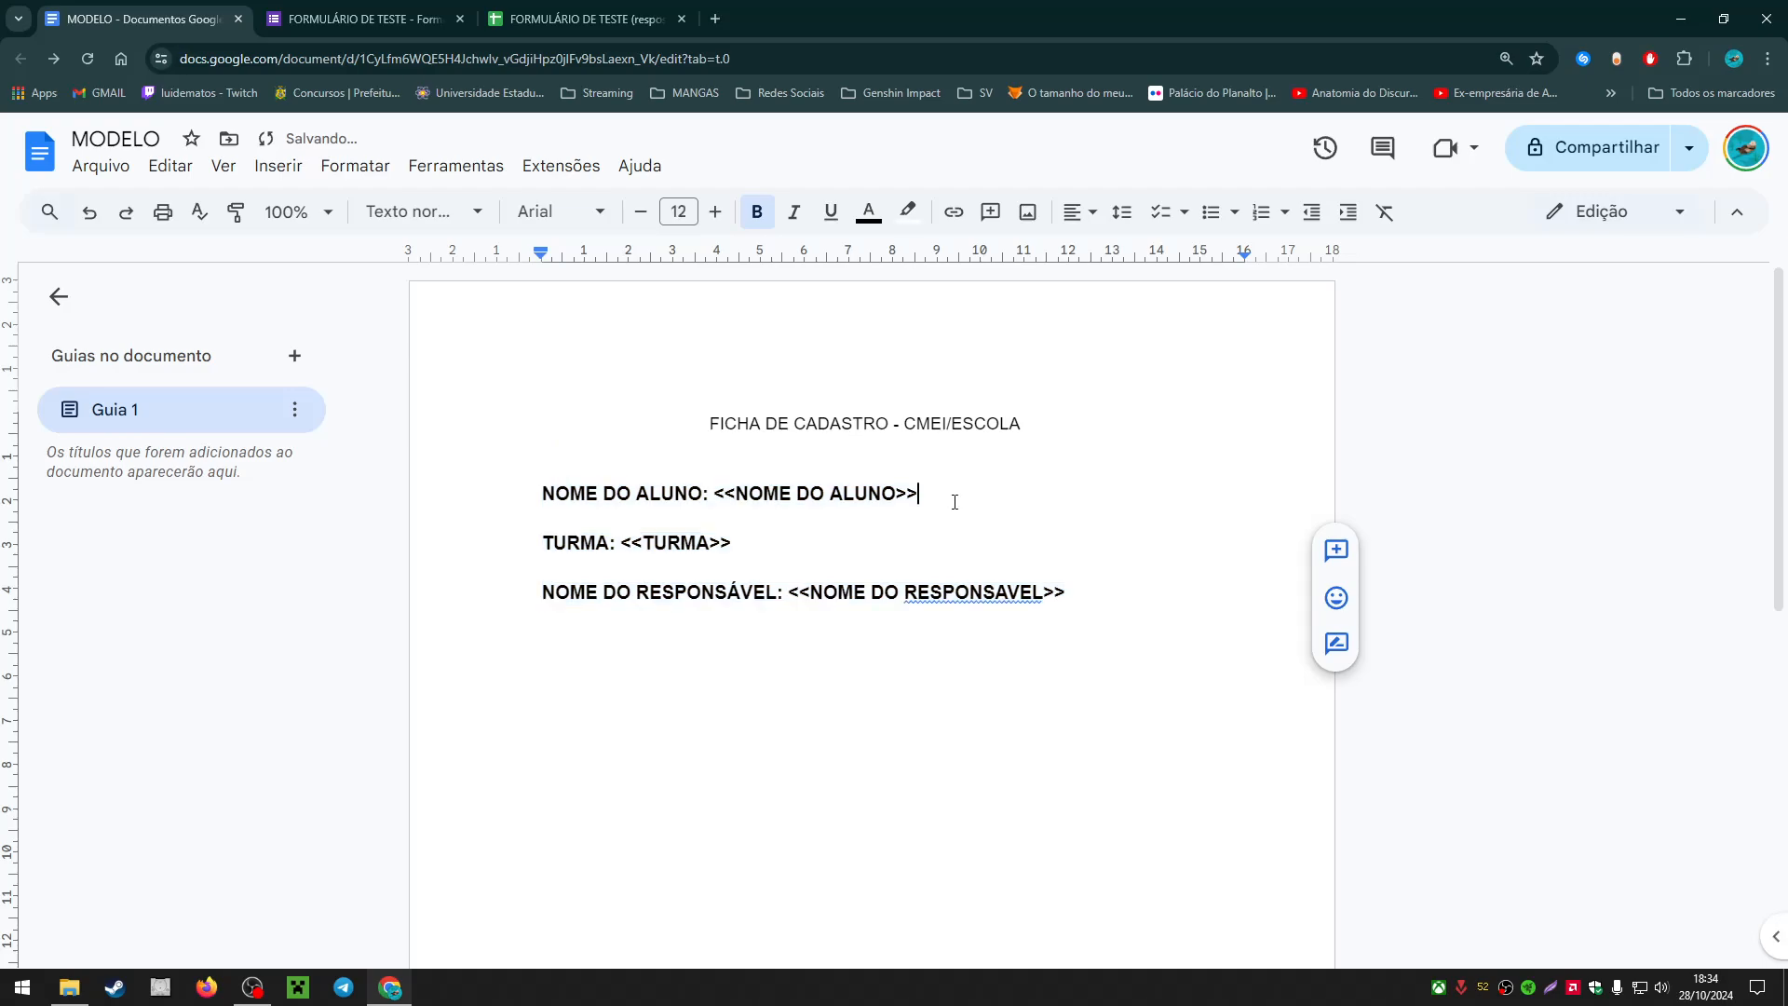
Step: Enlarge the FICHA DE CADASTRO title to 13 point and make it bold
left_click_drag(1022, 419, 710, 424)
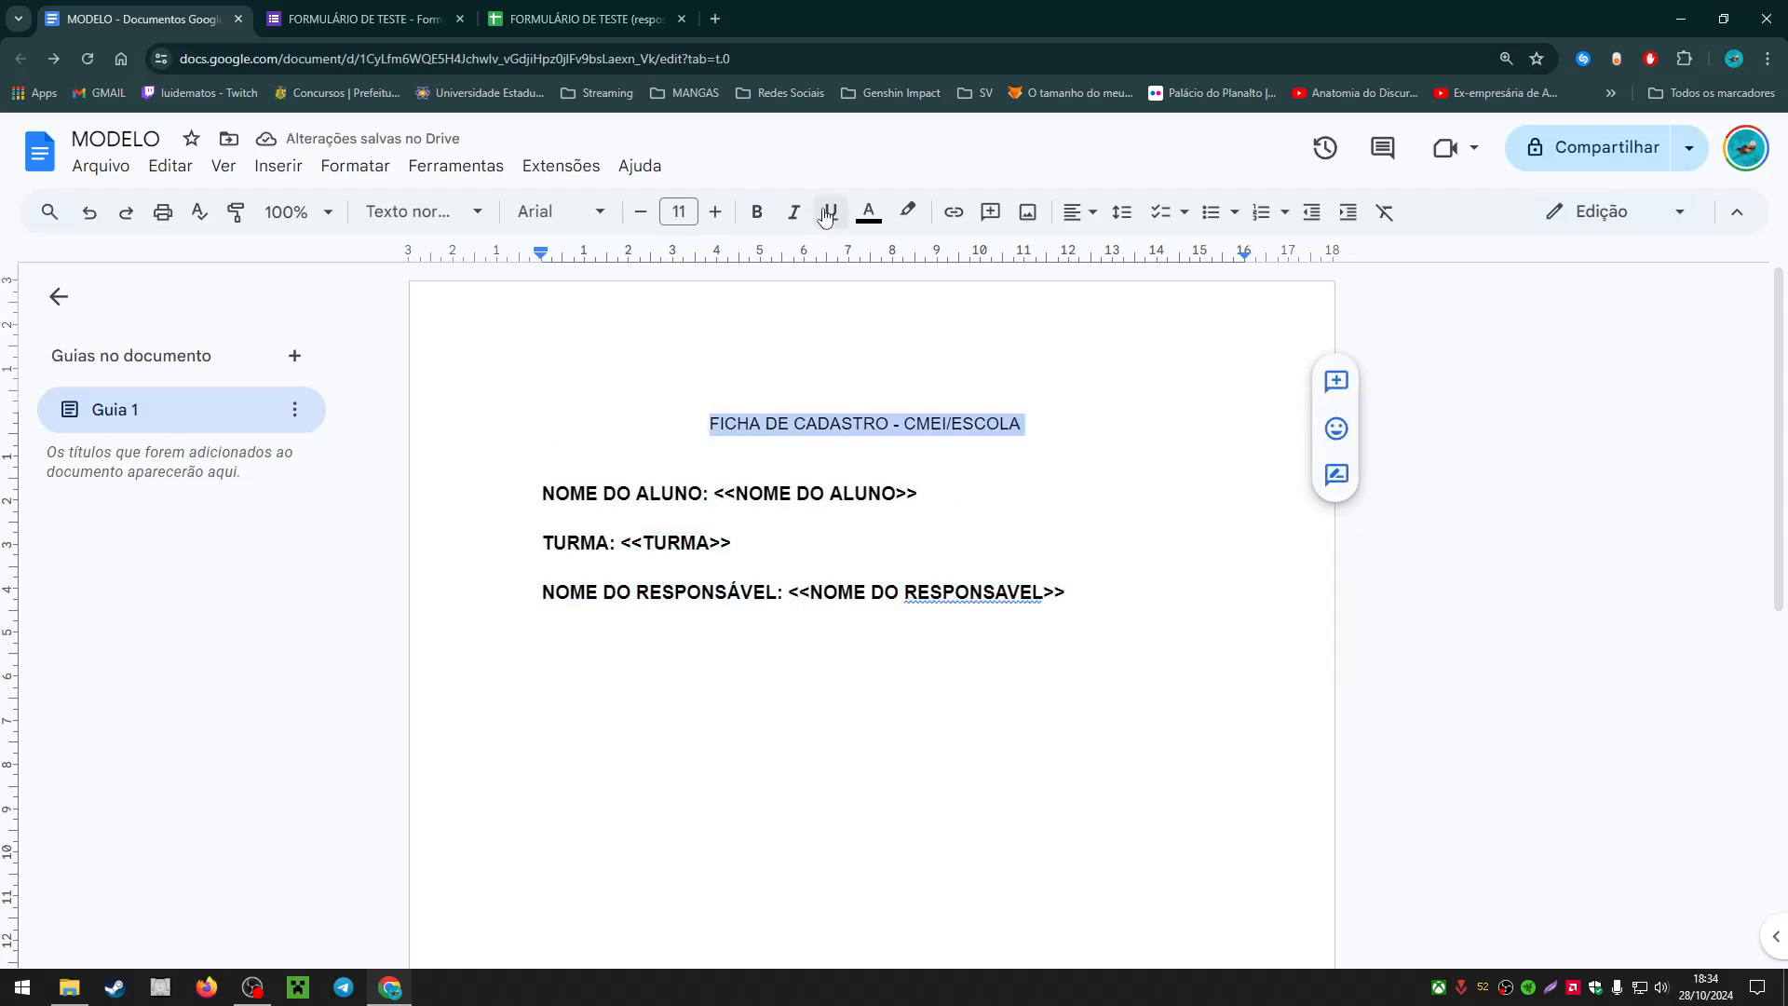
left_click(715, 212)
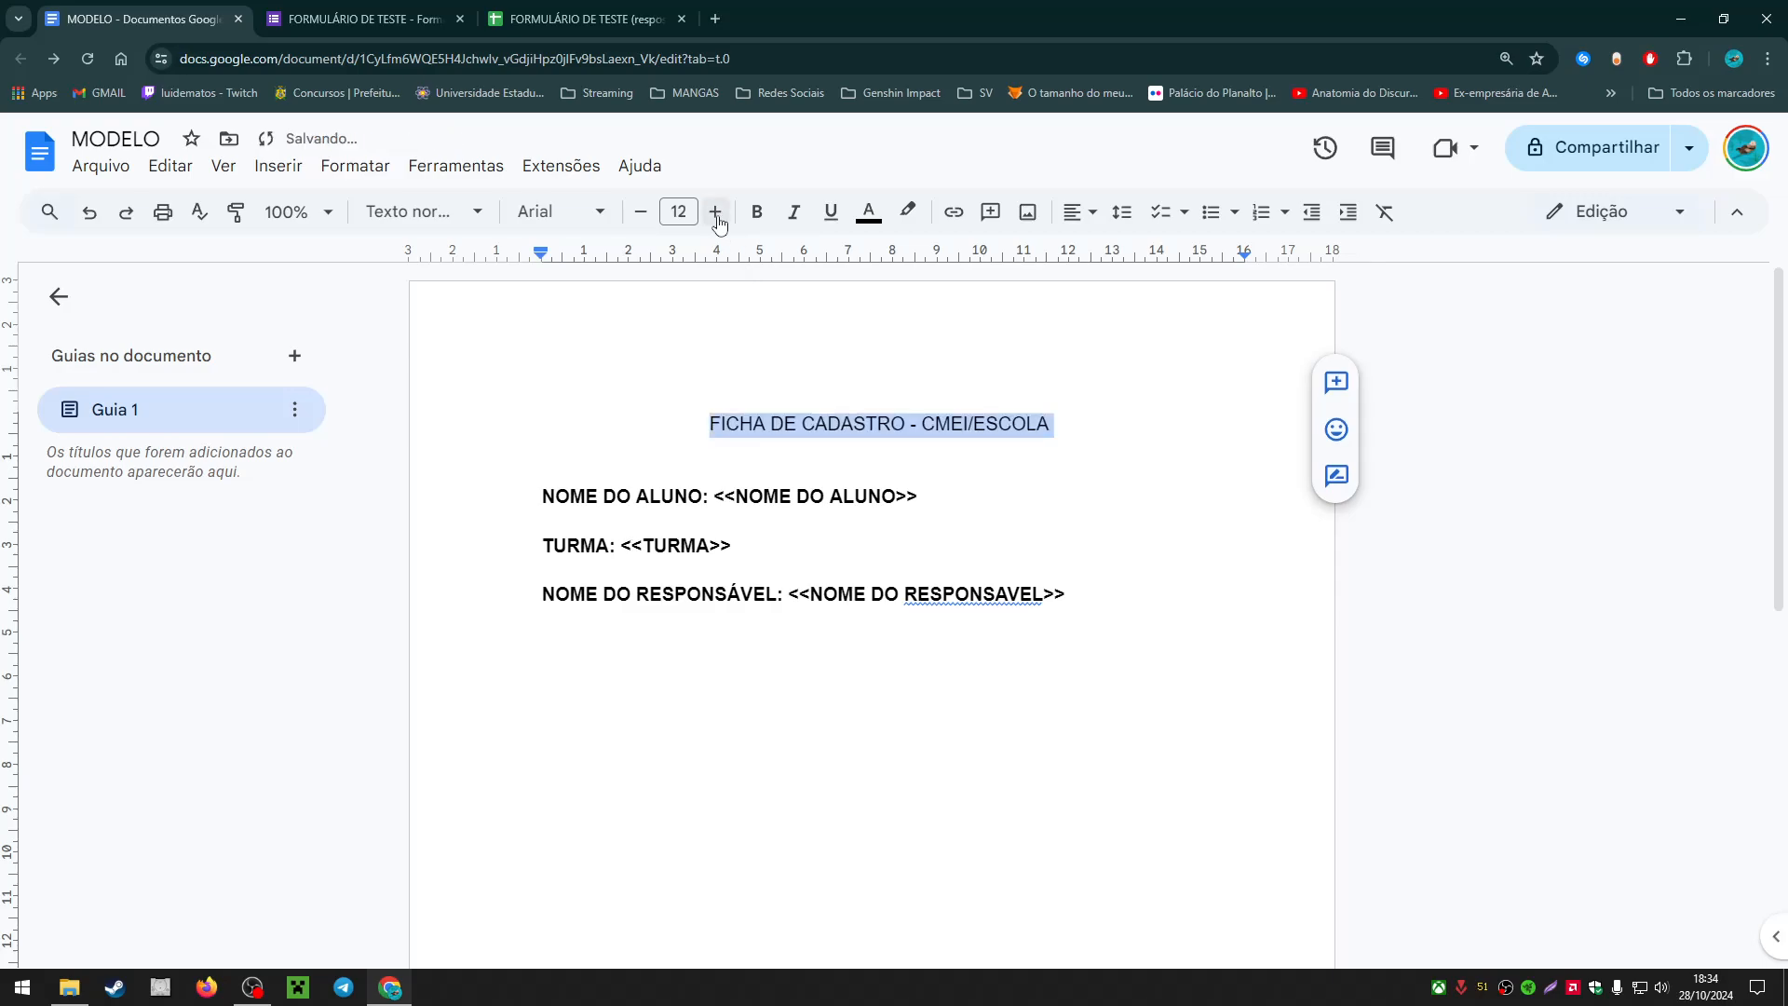
left_click(715, 213)
left_click(757, 212)
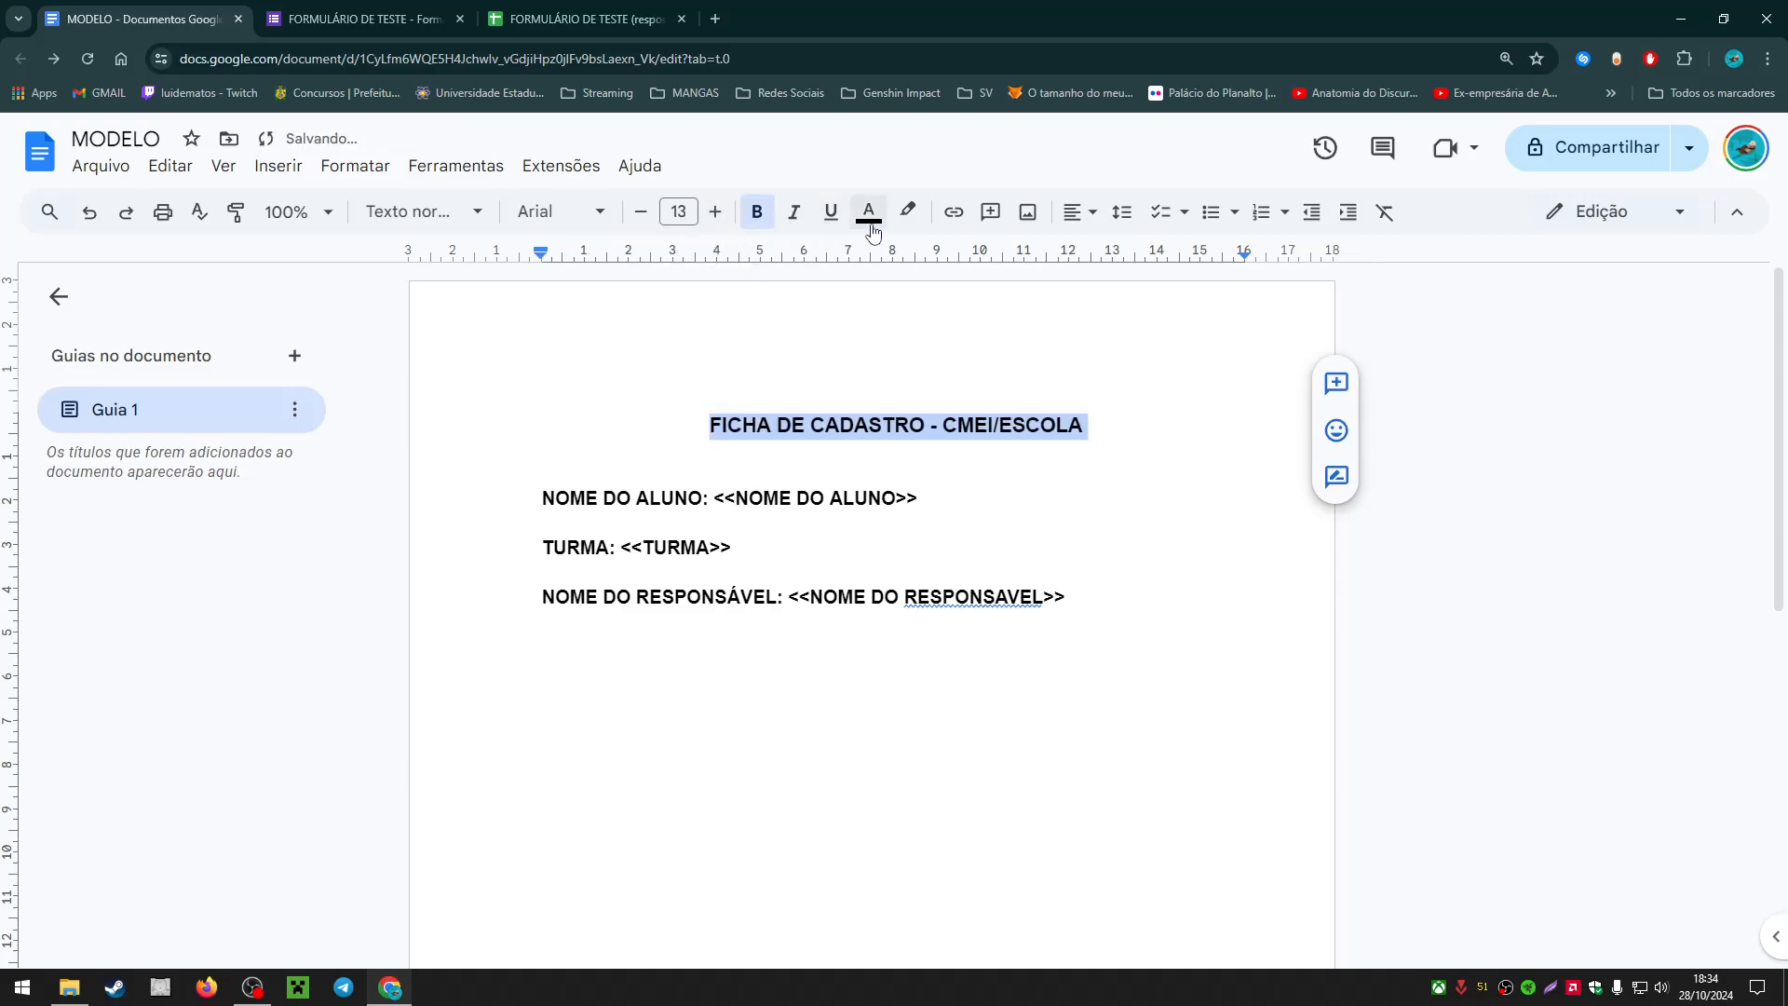
left_click(1109, 515)
Step: Check the link previews on the <<TURMA>> and <<NOME DO RESPONSAVEL>> tags
left_click(1120, 621)
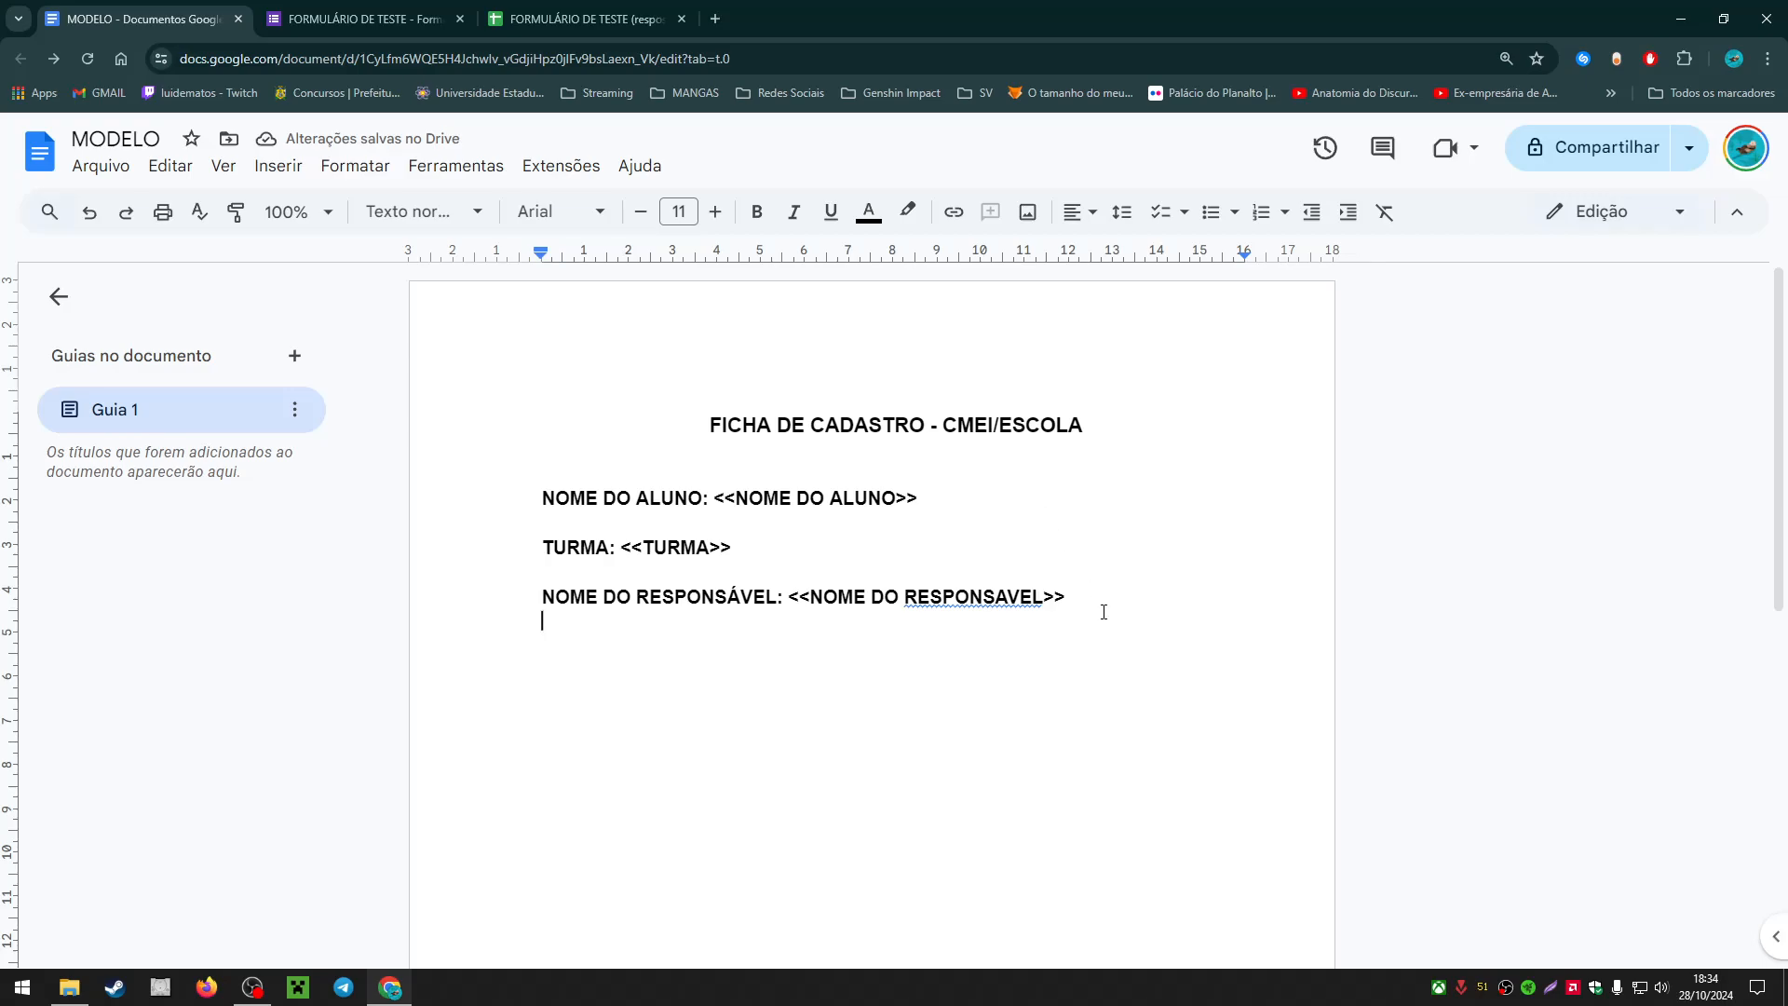
left_click(1105, 609)
left_click(1006, 722)
left_click(757, 547)
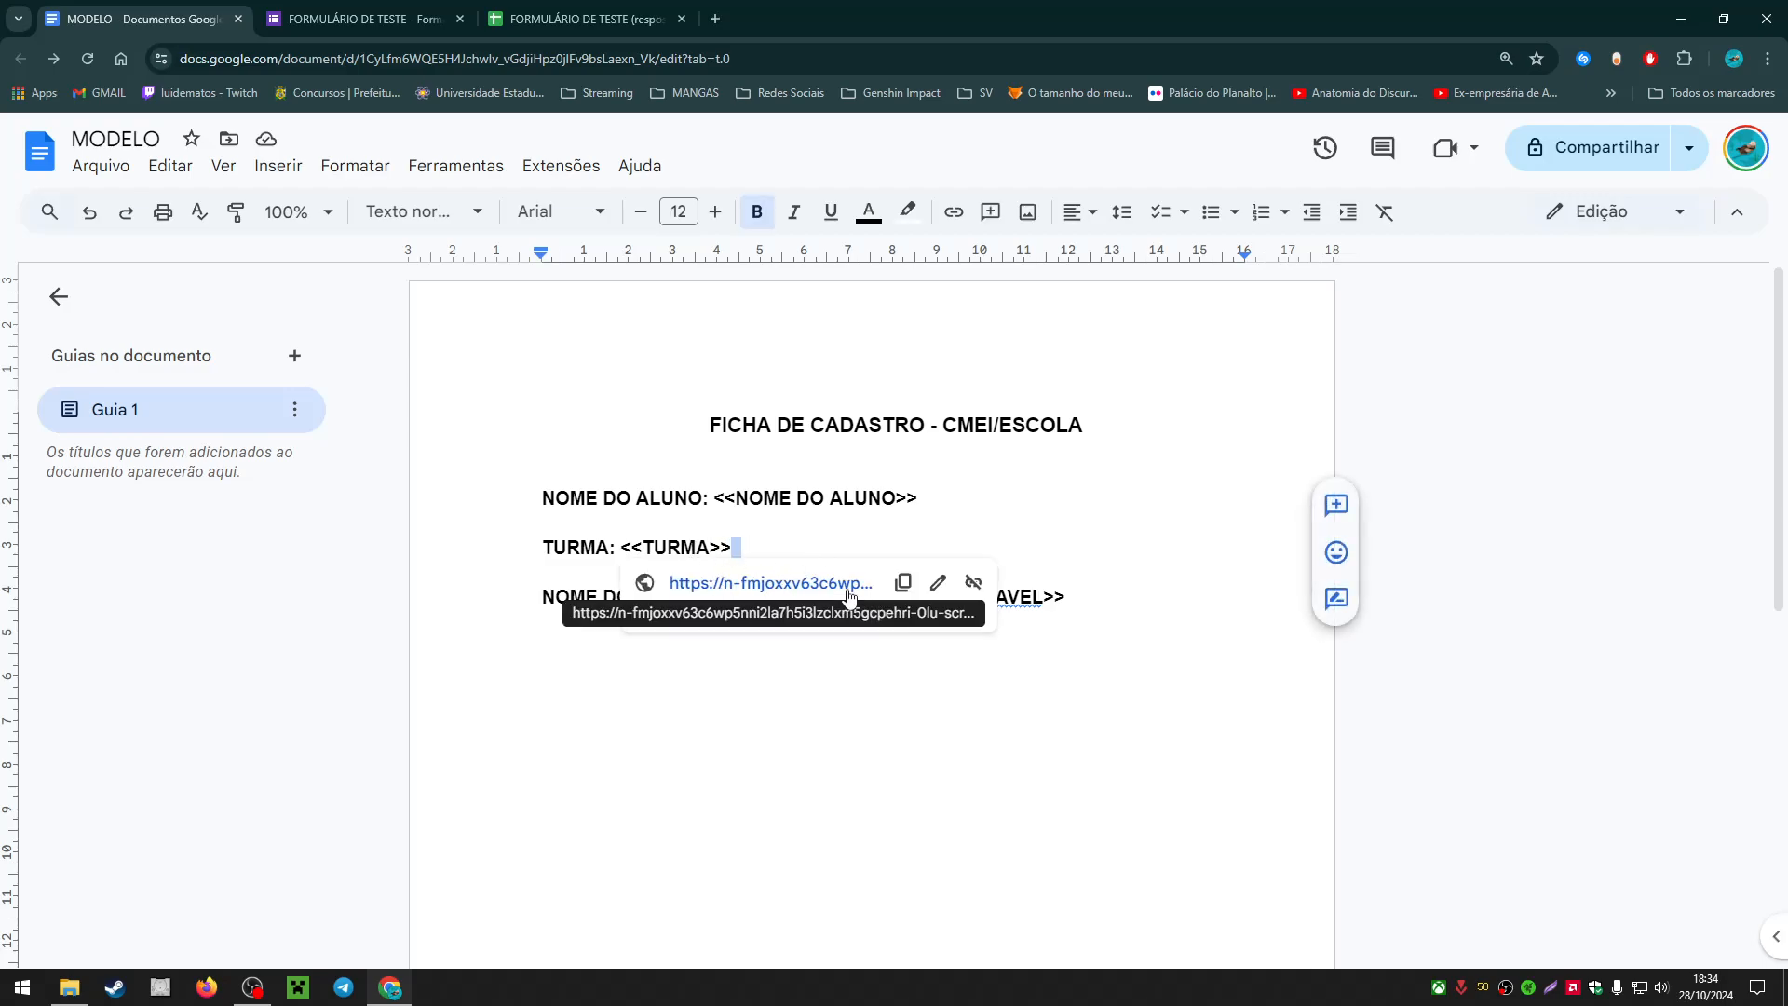
left_click(1140, 603)
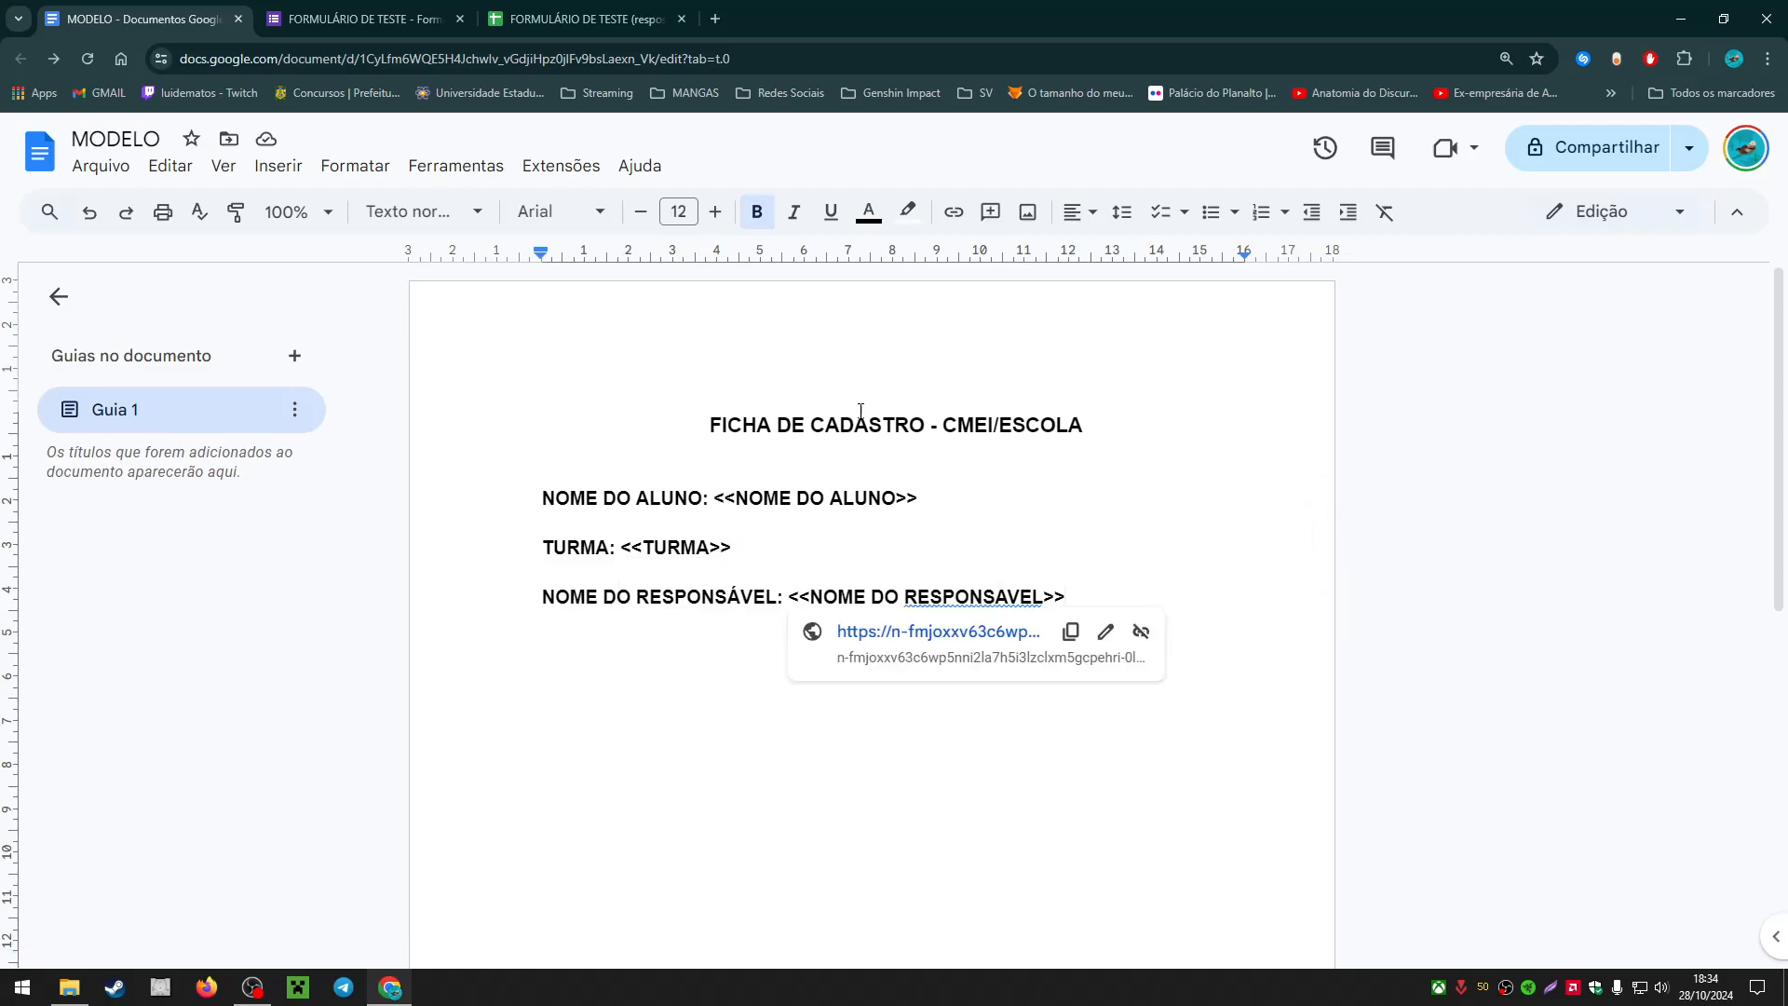
left_click(585, 18)
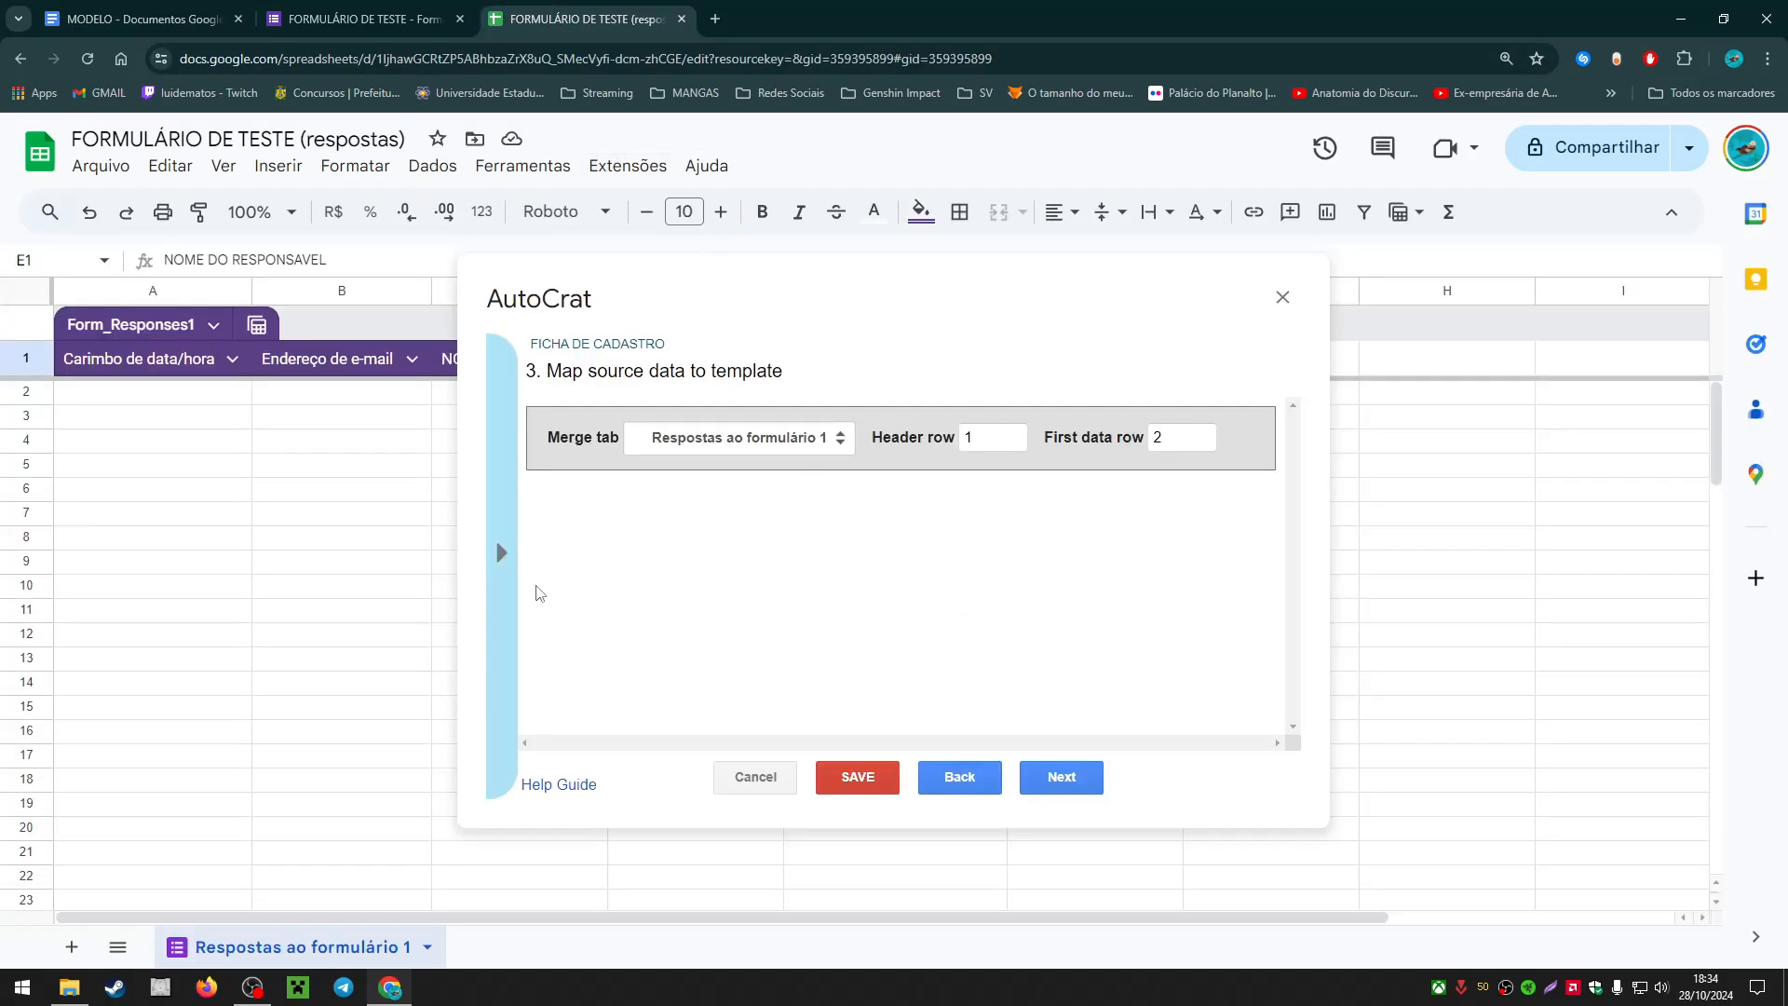
Step: Step back to the template choice, then advance through mapping to '4. File settings'
left_click(981, 779)
left_click(1062, 777)
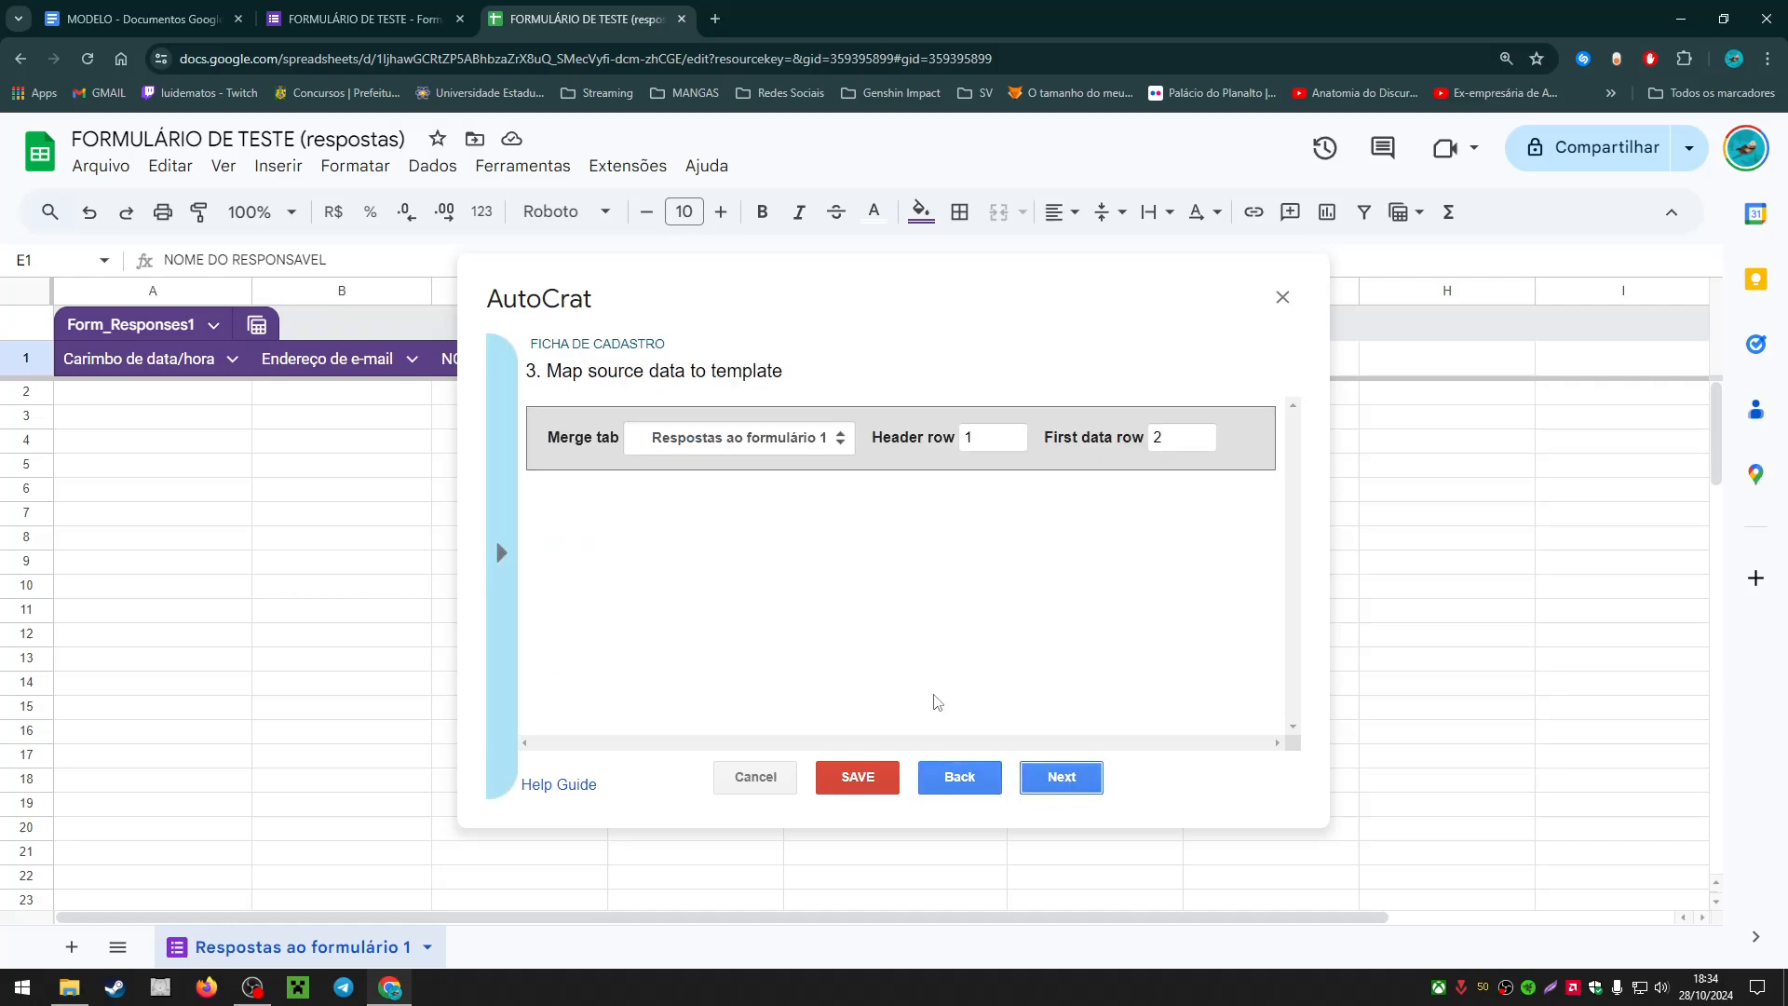
left_click(1086, 782)
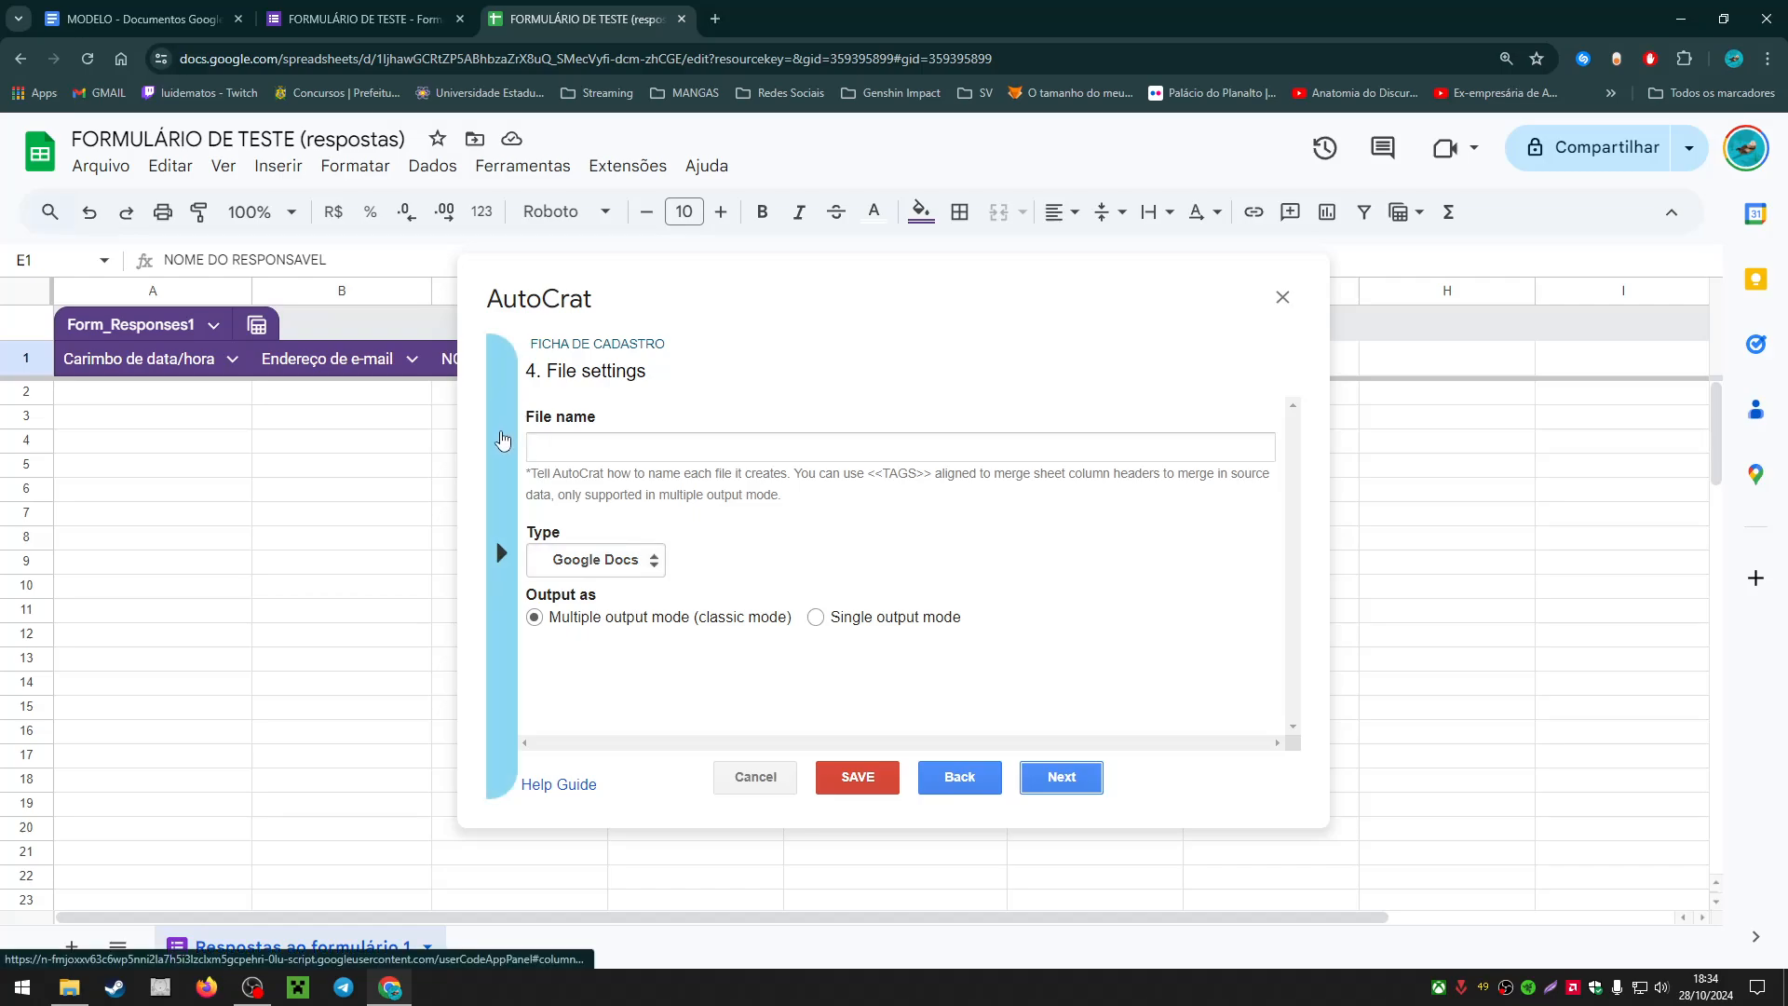
Step: Name the output files 'FICHA DE CADASTRO' followed by the pasted <<NOME DO ALUNO>> tag
left_click(695, 449)
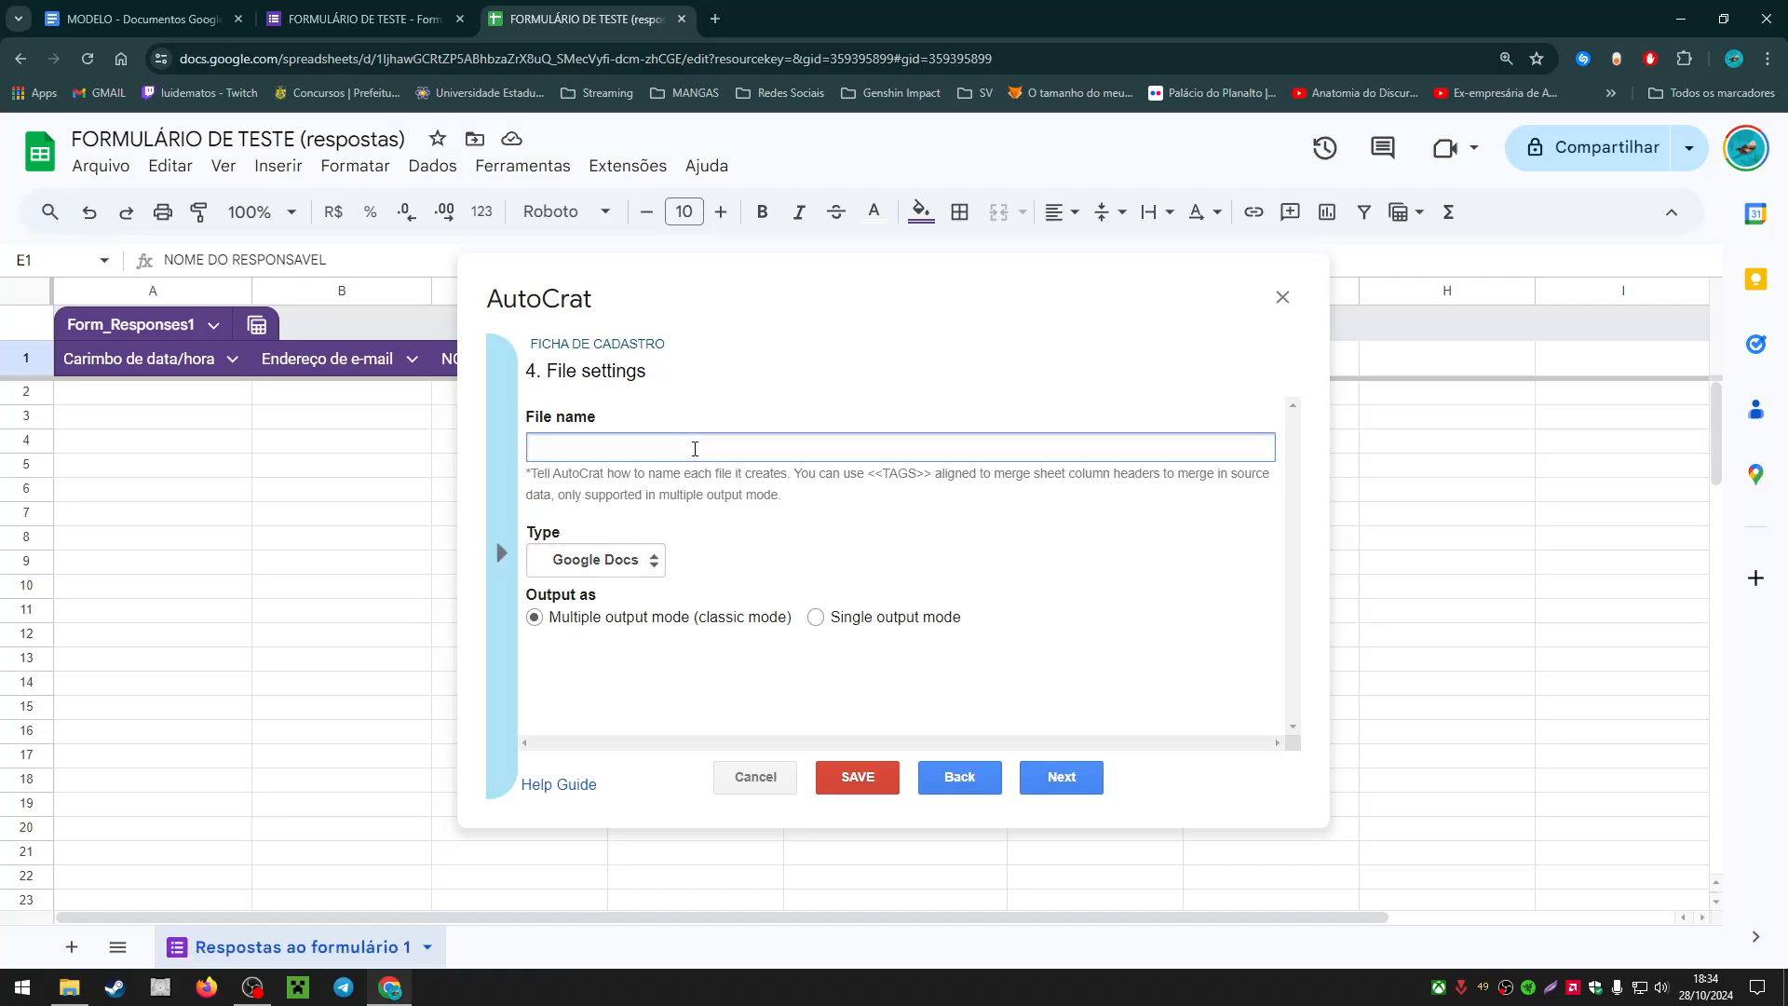
type("FICHA DE CADASTRO -")
left_click(524, 473)
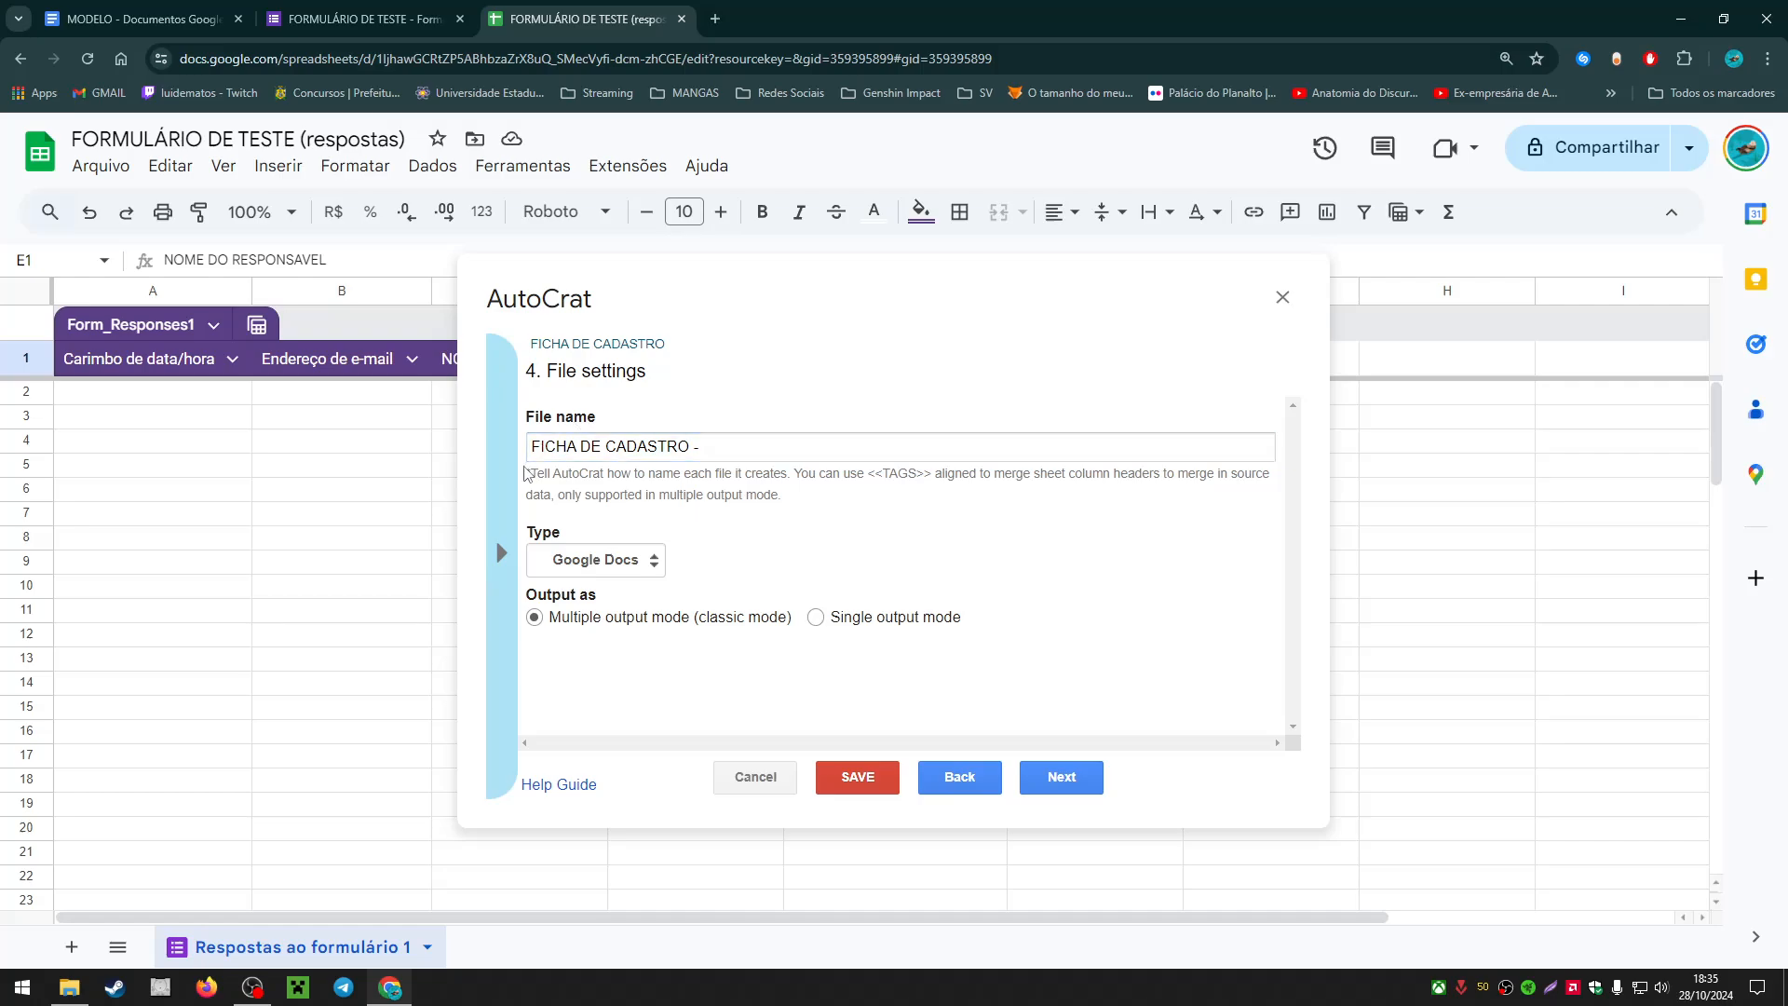
mouse_move(511, 474)
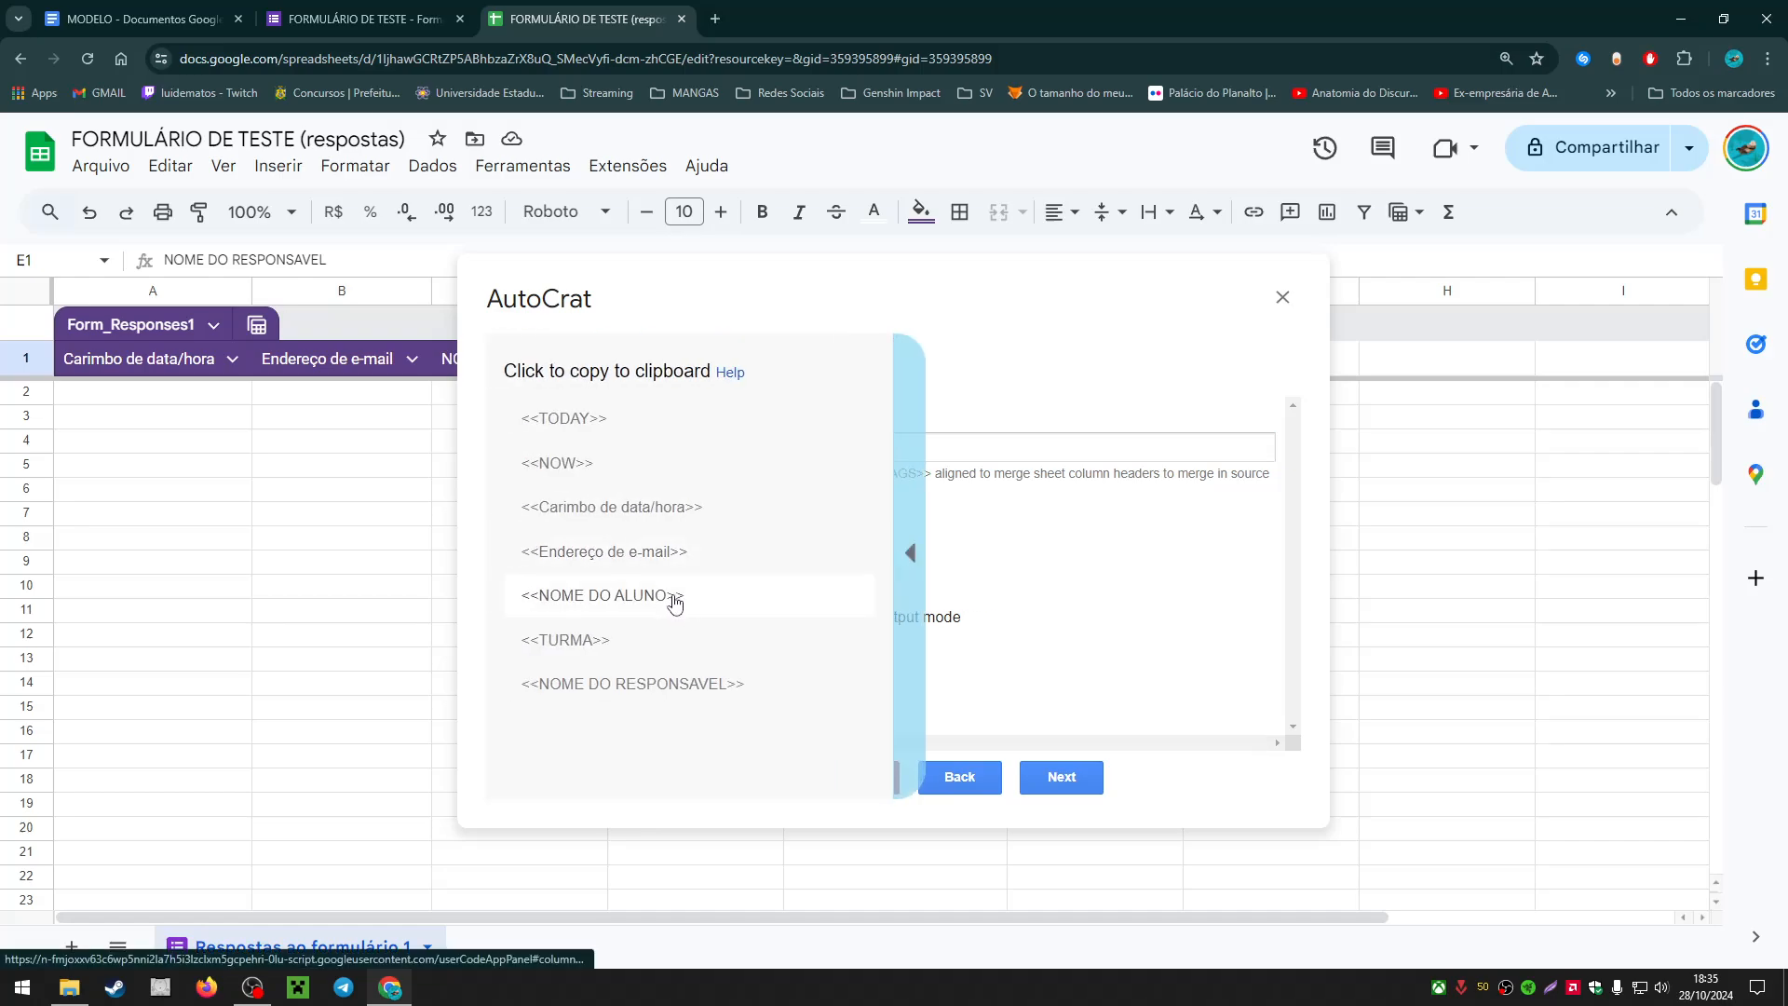
left_click(675, 596)
key("ctrl+c")
left_click(784, 455)
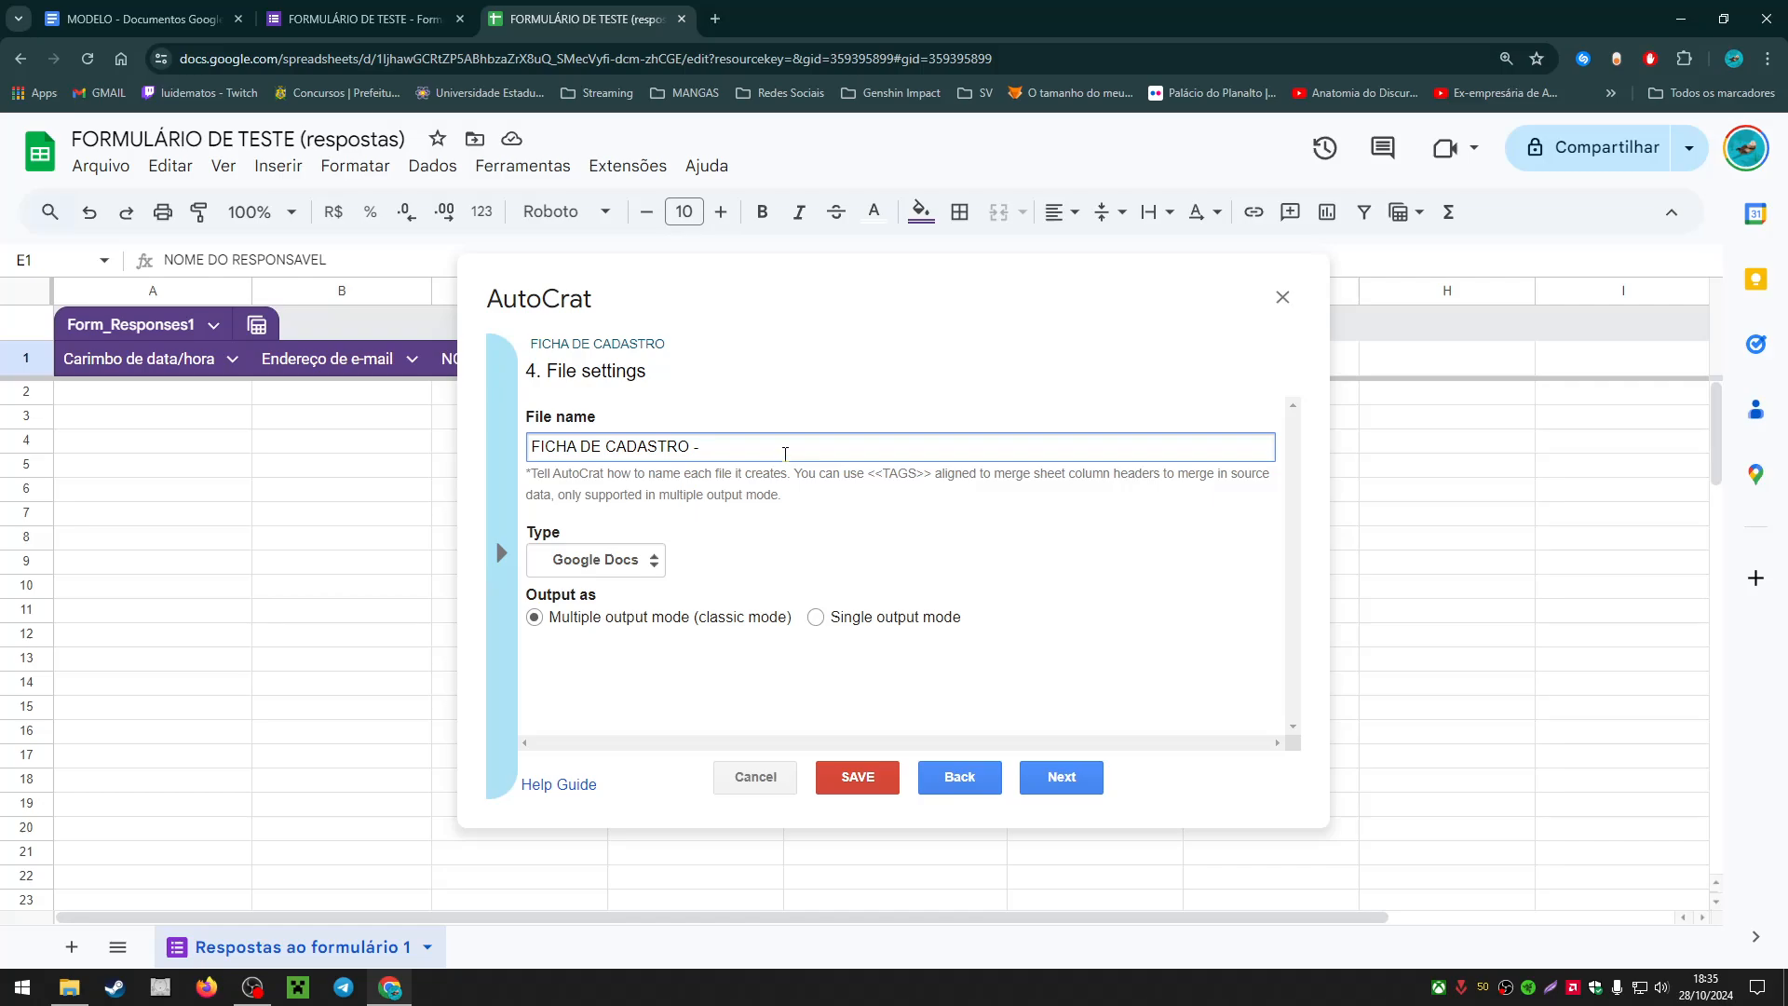
key("ctrl+v")
Step: Append the <<TURMA>> tag to the file name and set the output type to PDF
left_click(512, 572)
left_click(610, 683)
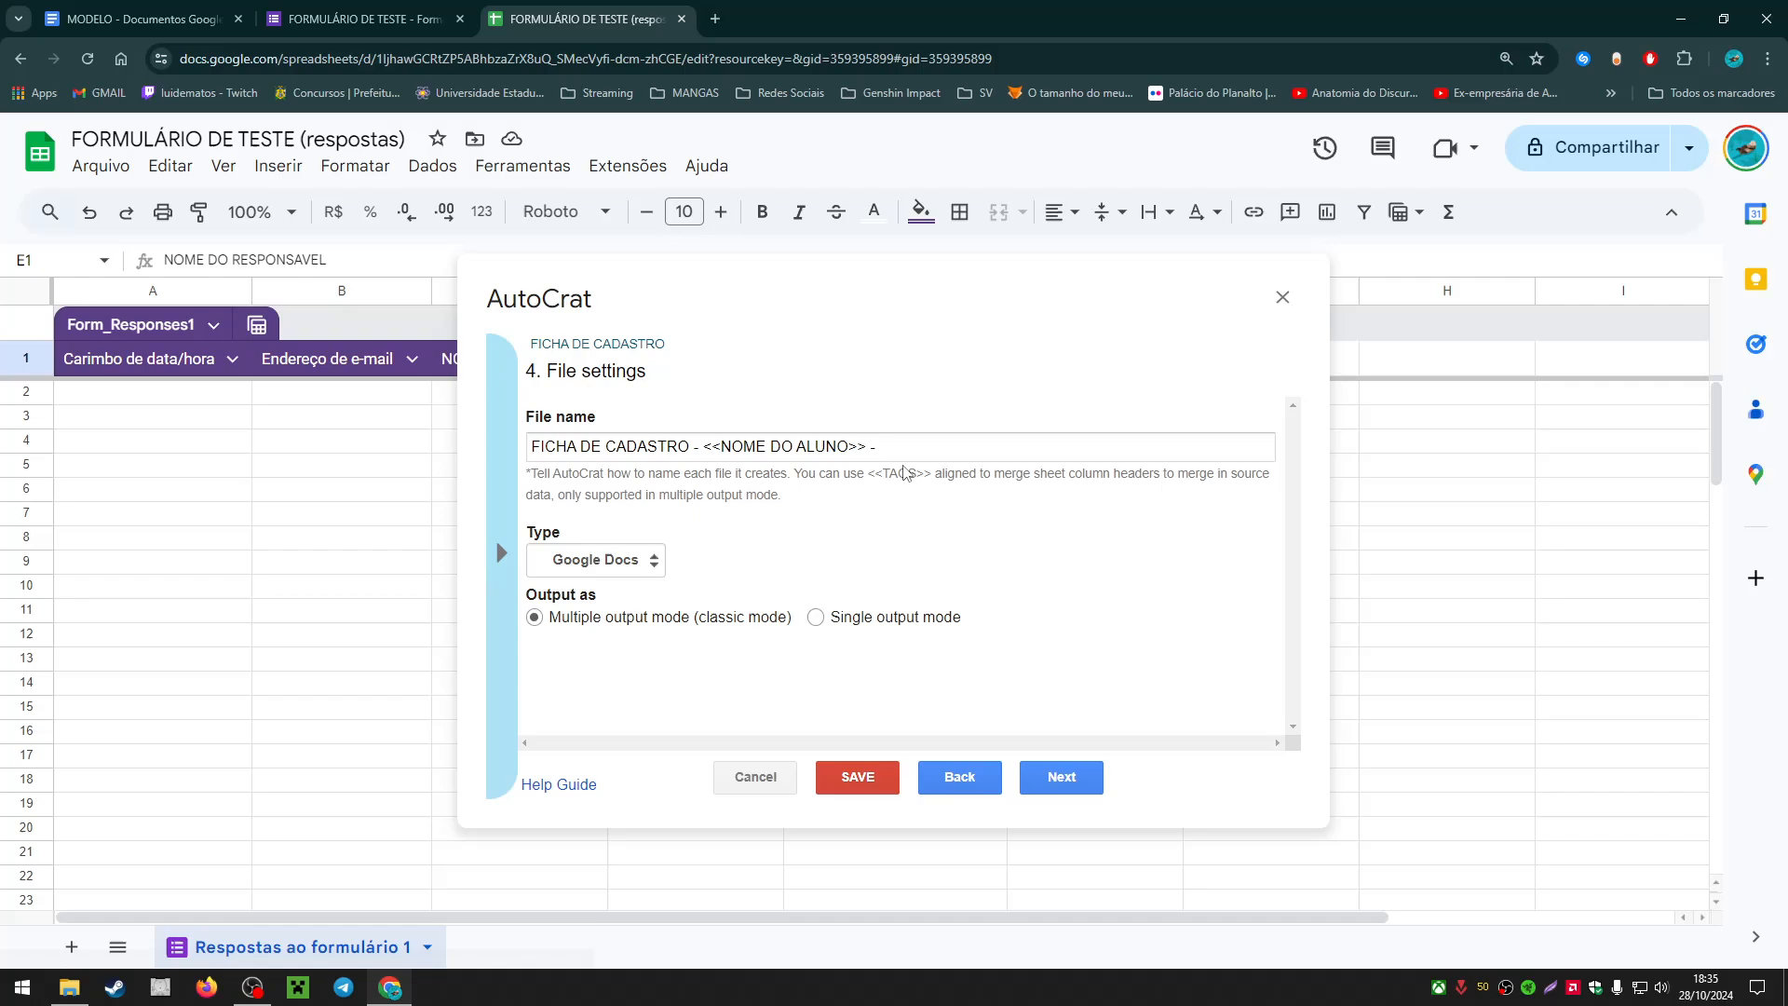
left_click(939, 452)
type("<<TURMA>>")
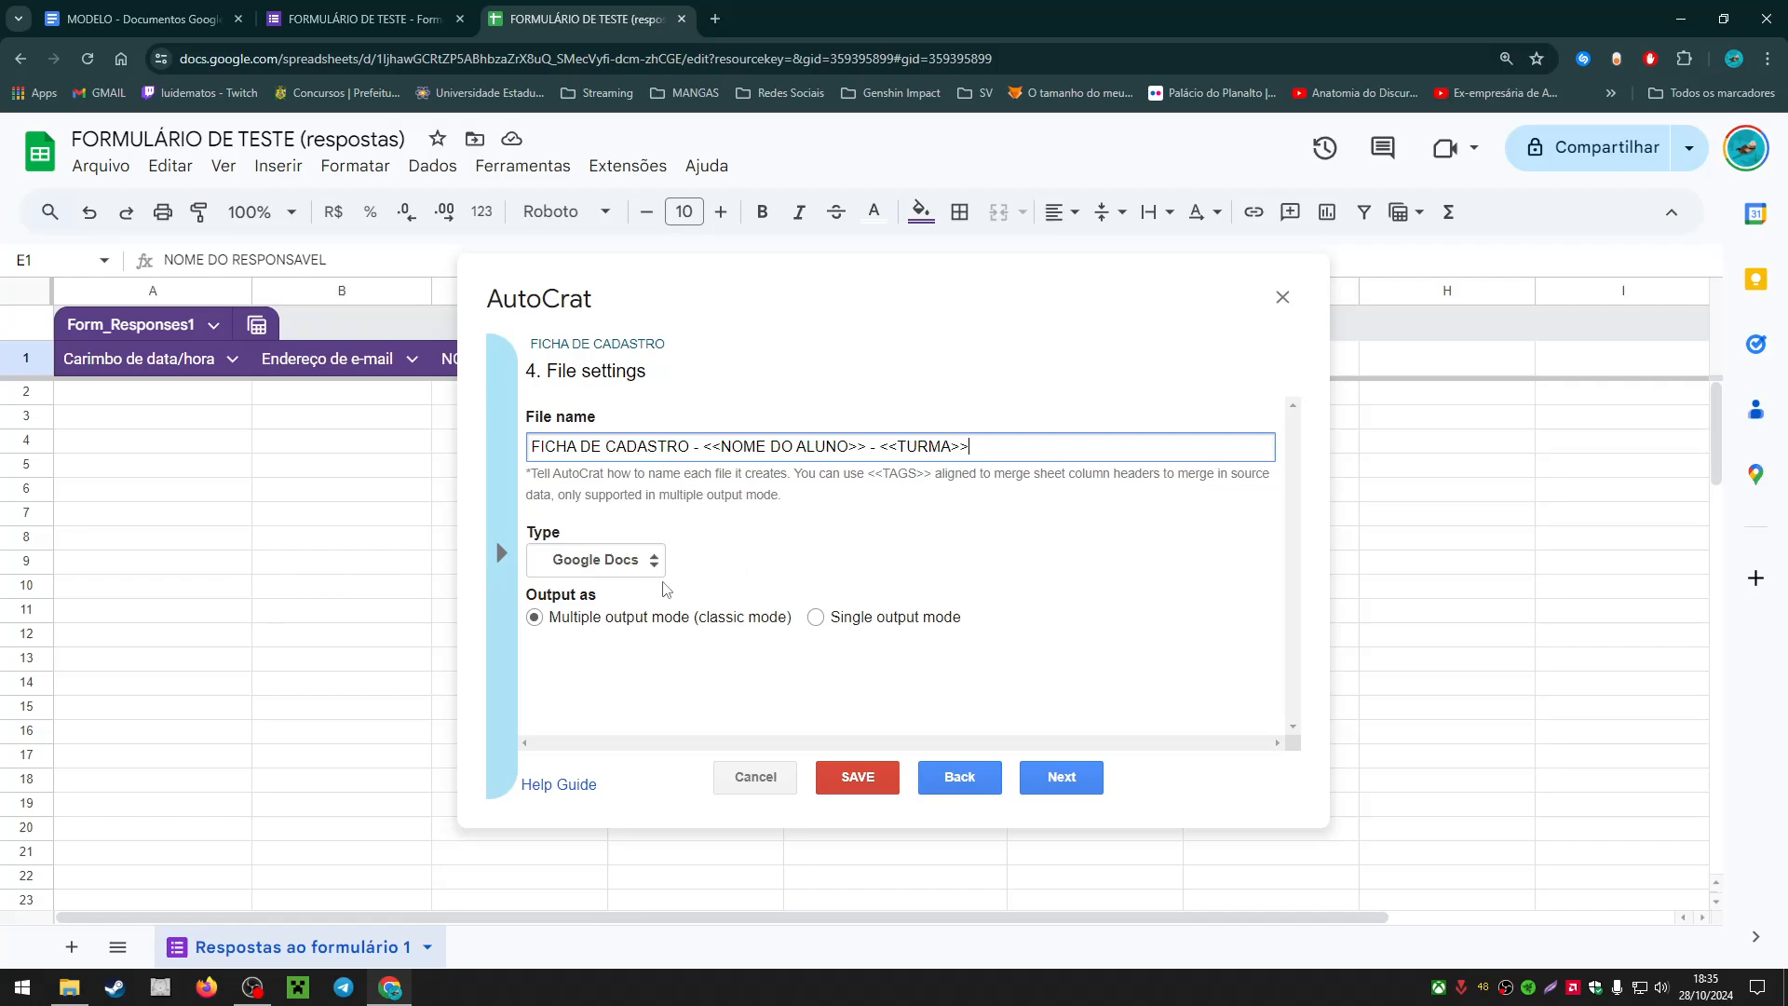
left_click(633, 561)
left_click(607, 611)
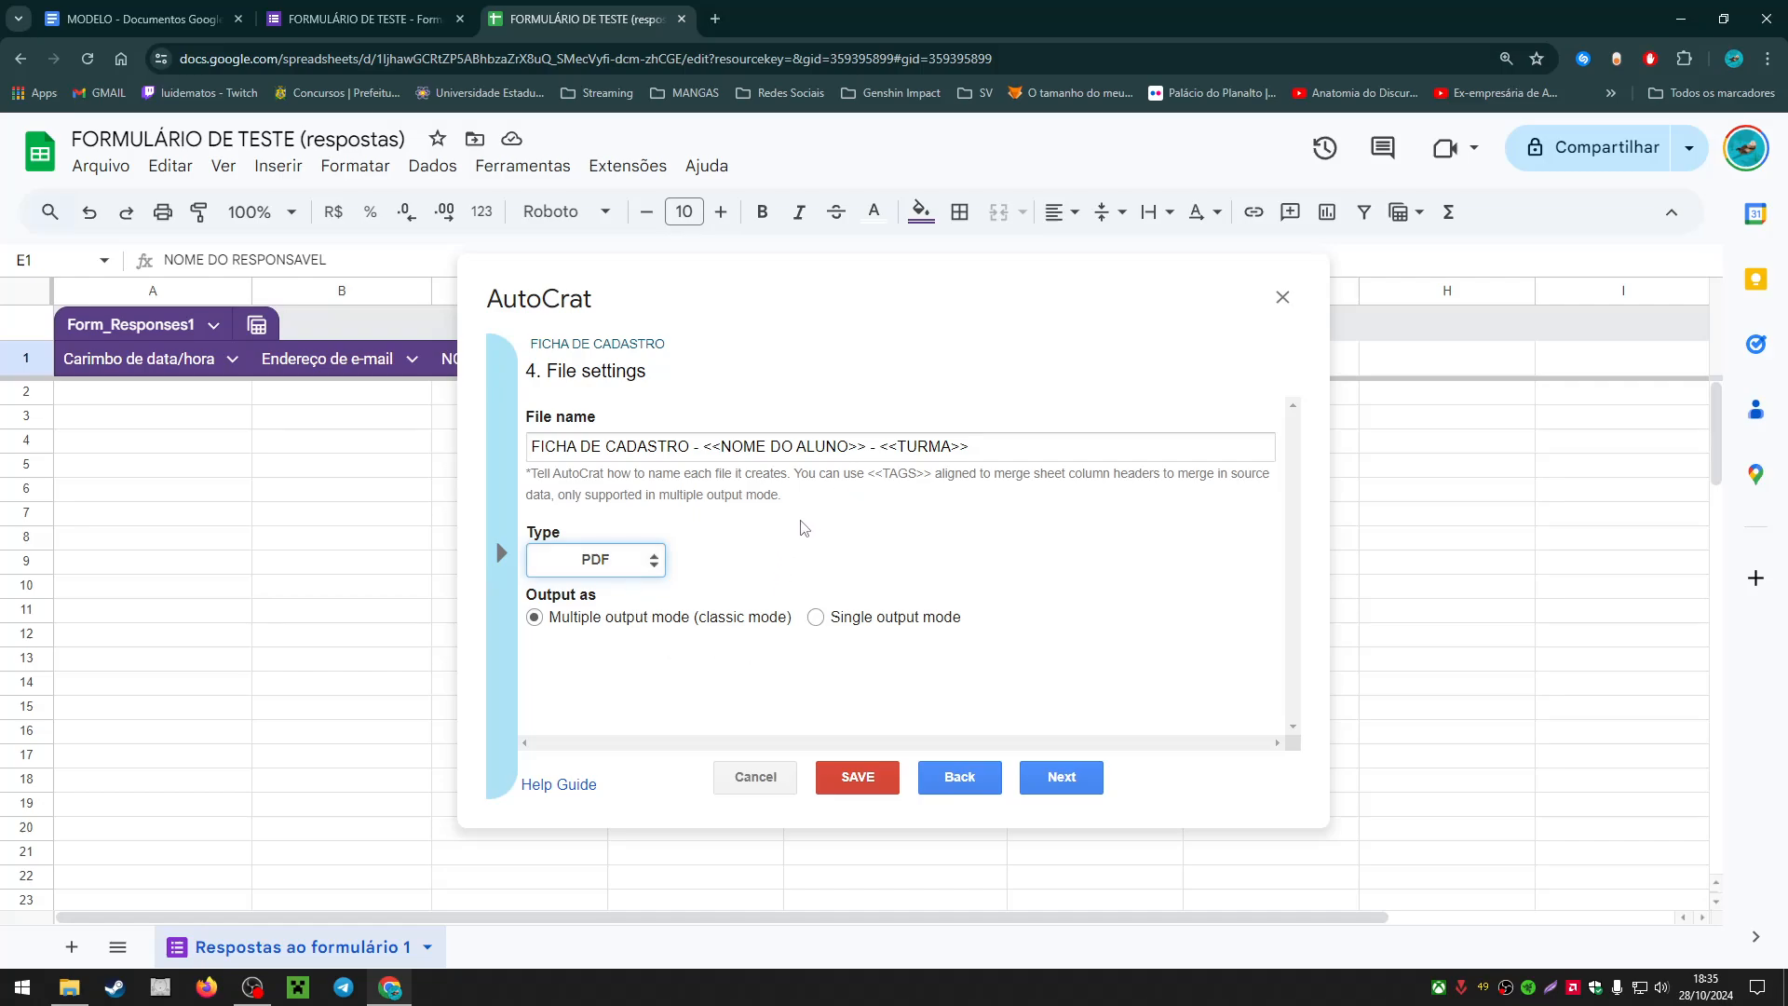
Step: Check the FICHA DE CADASTRO file name pattern, then choose Single output mode under Output as
left_click_drag(527, 594, 603, 597)
left_click(535, 617)
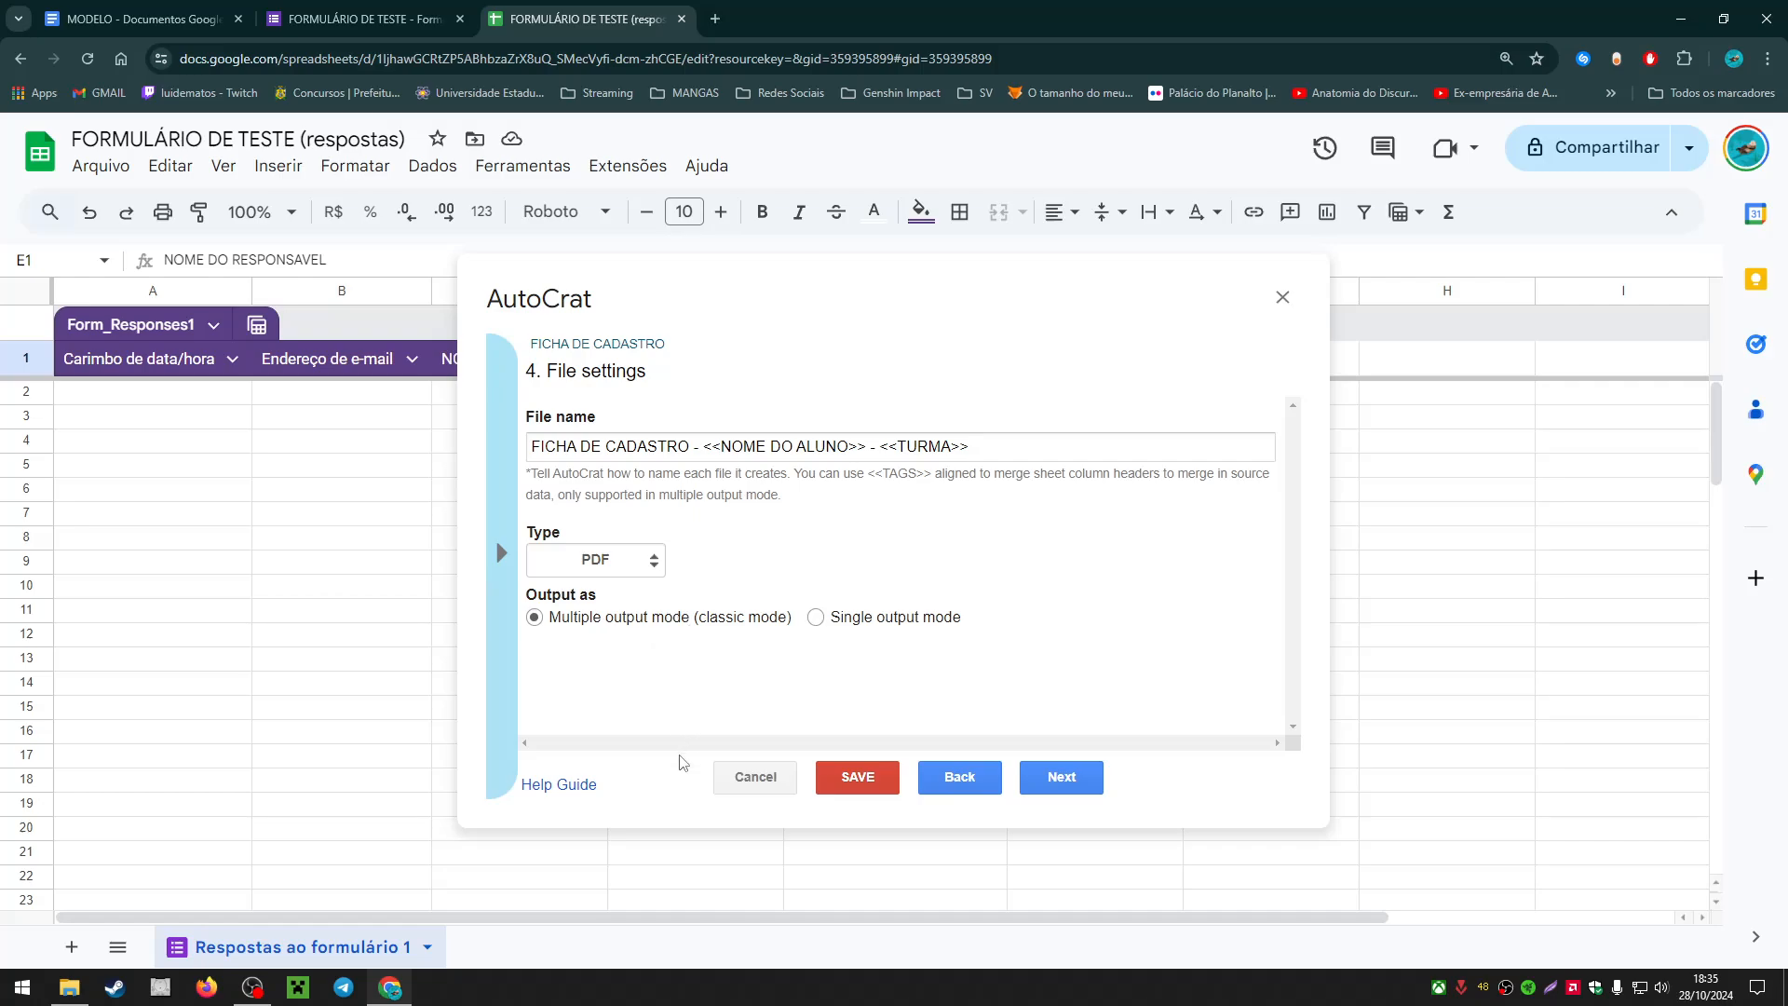
left_click_drag(531, 447, 998, 476)
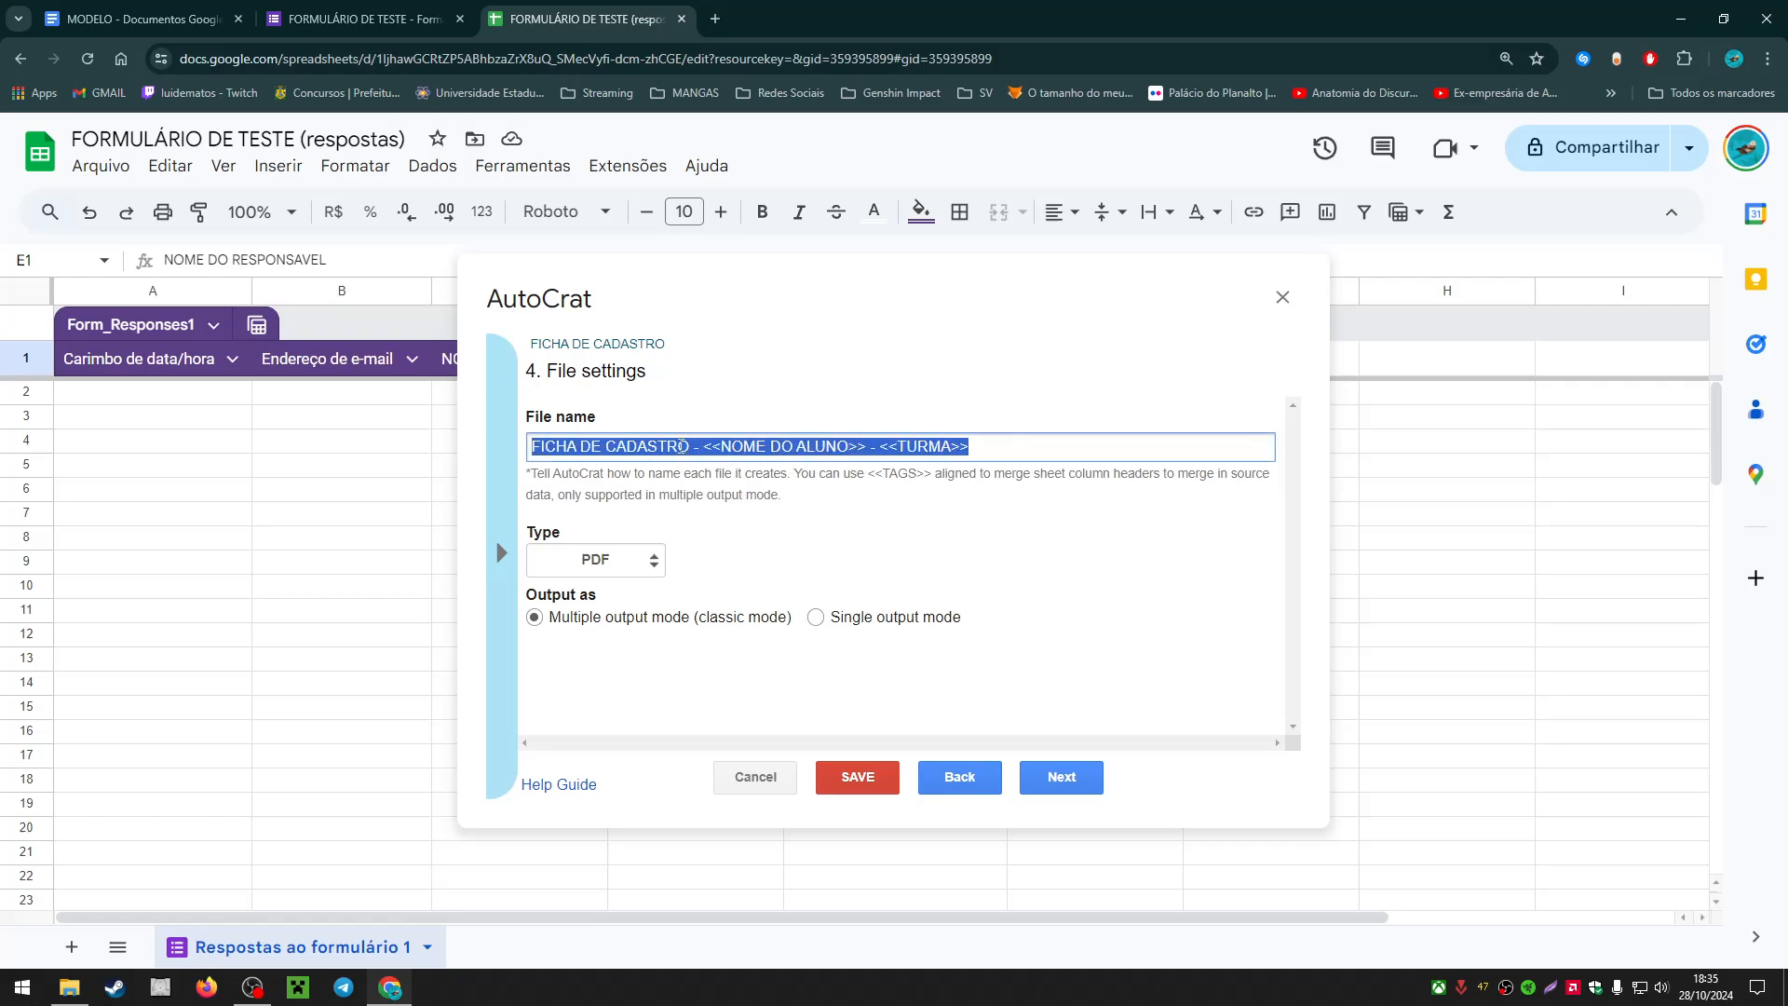
left_click_drag(538, 447, 650, 451)
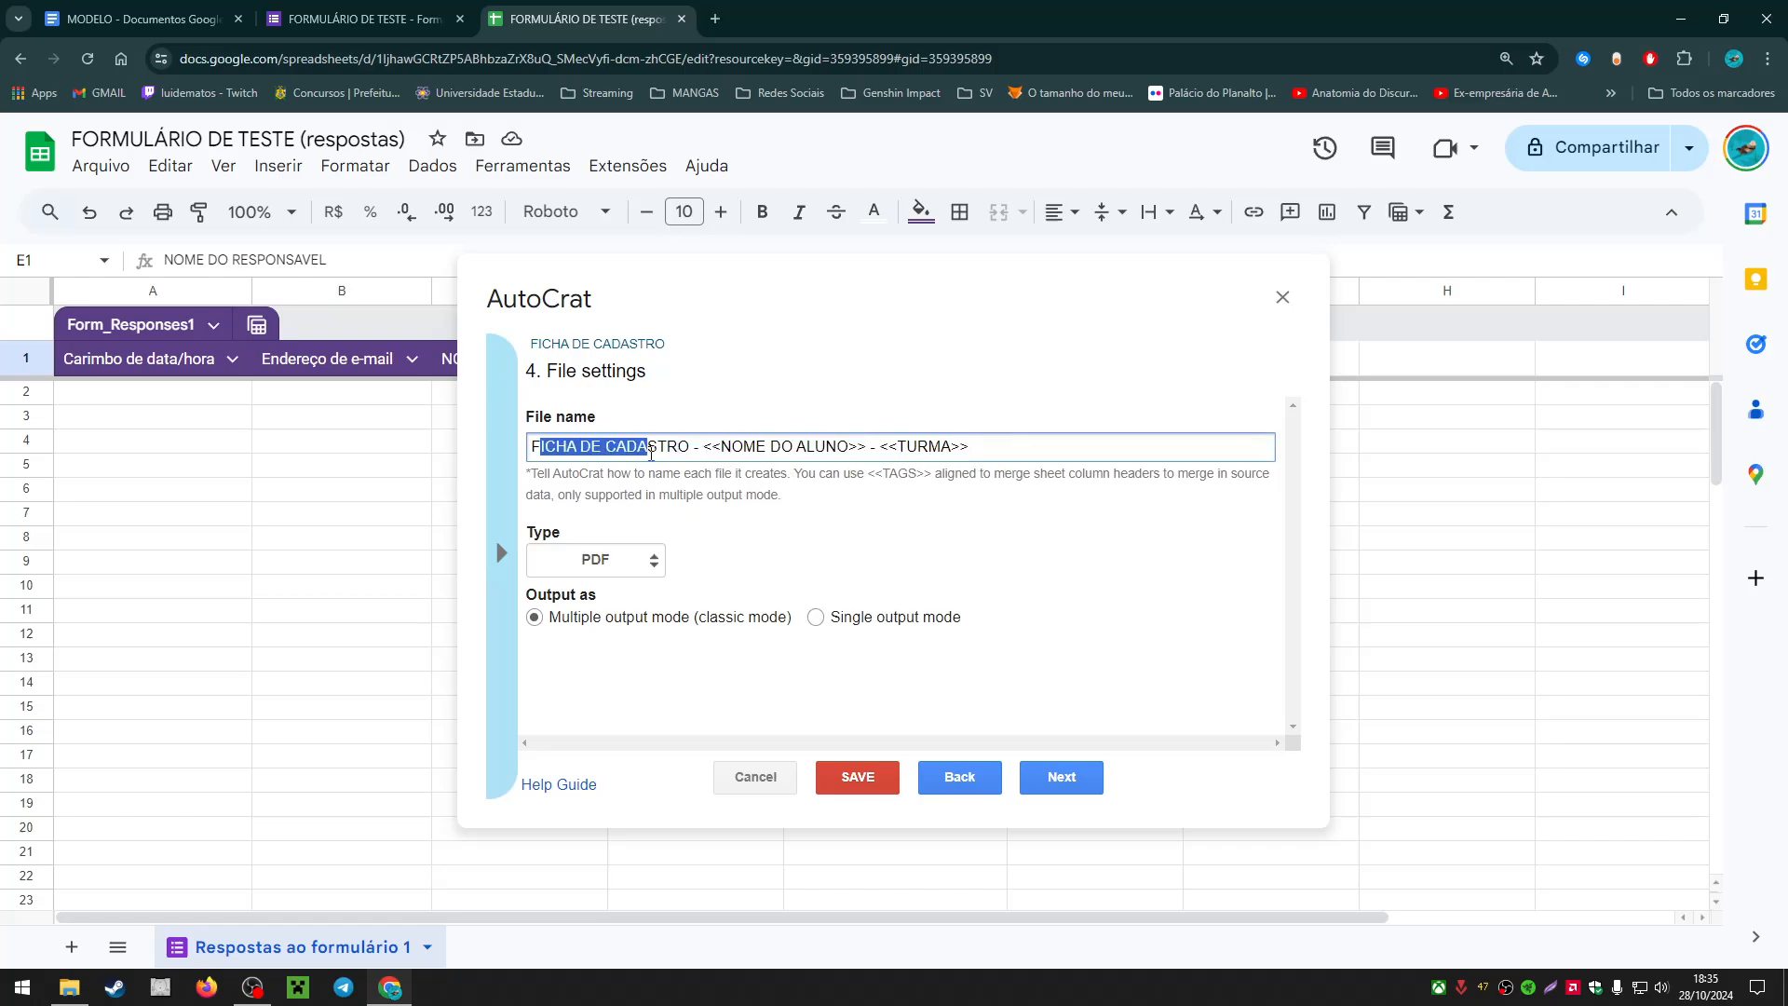
left_click(745, 448)
left_click(798, 440)
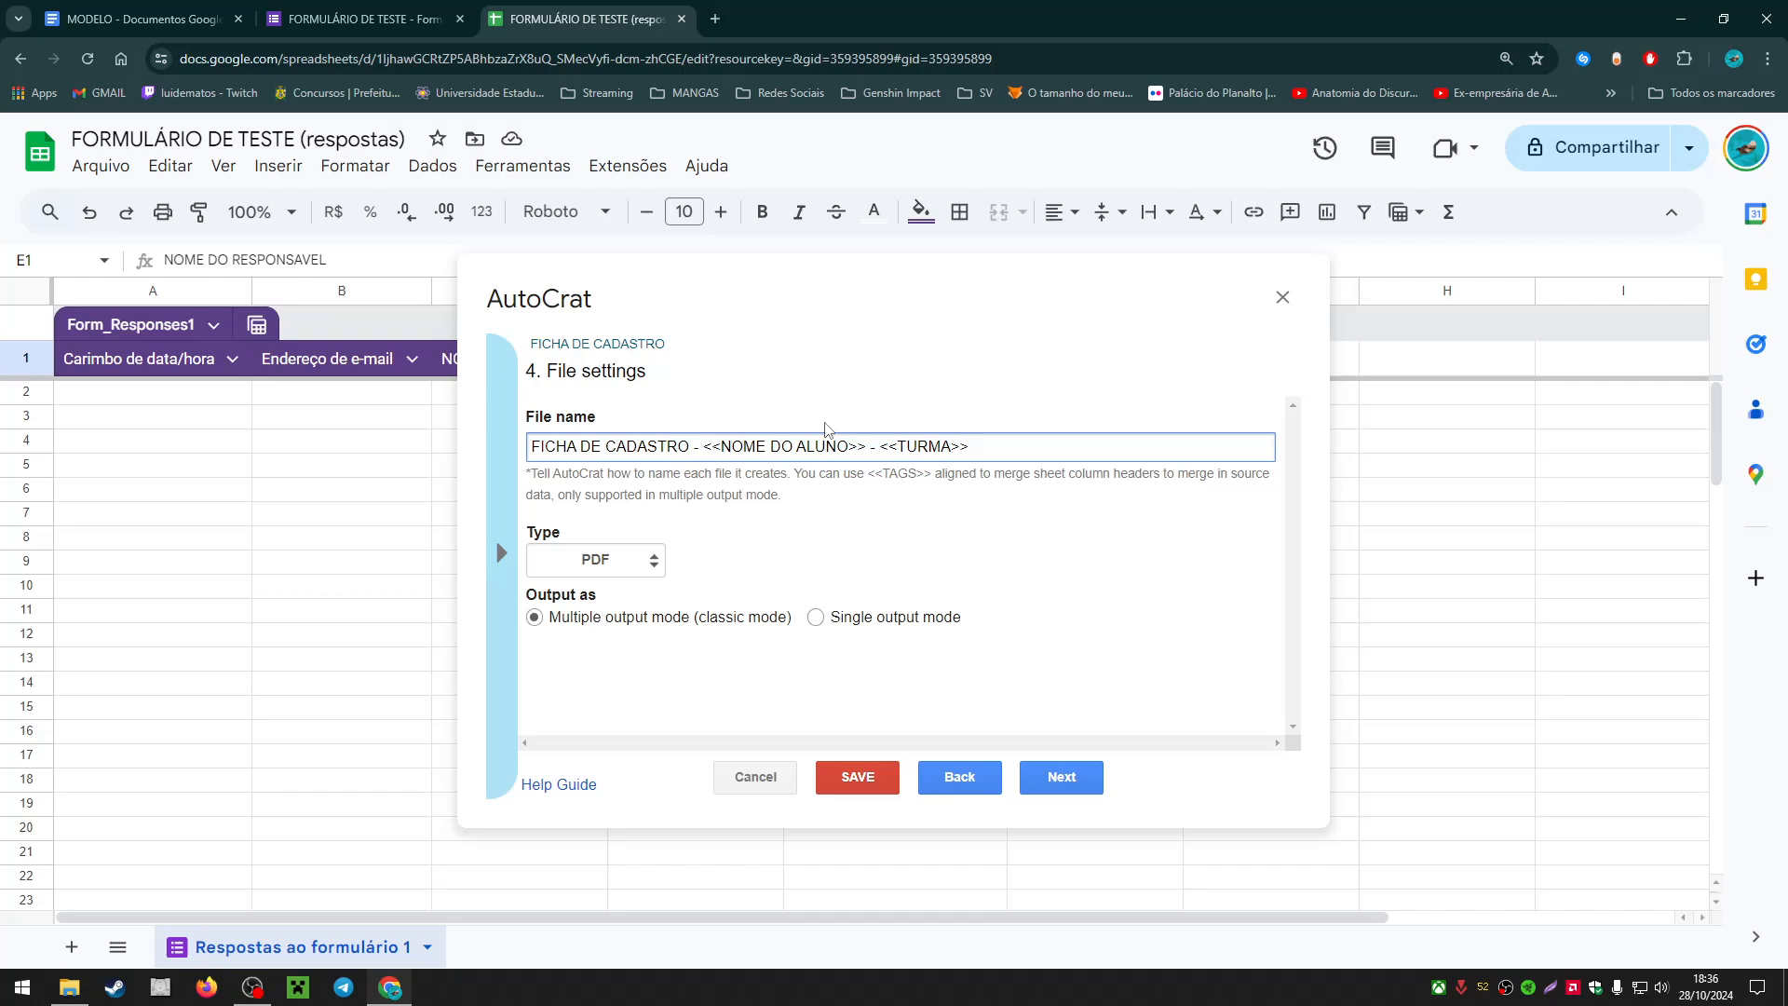
left_click(816, 618)
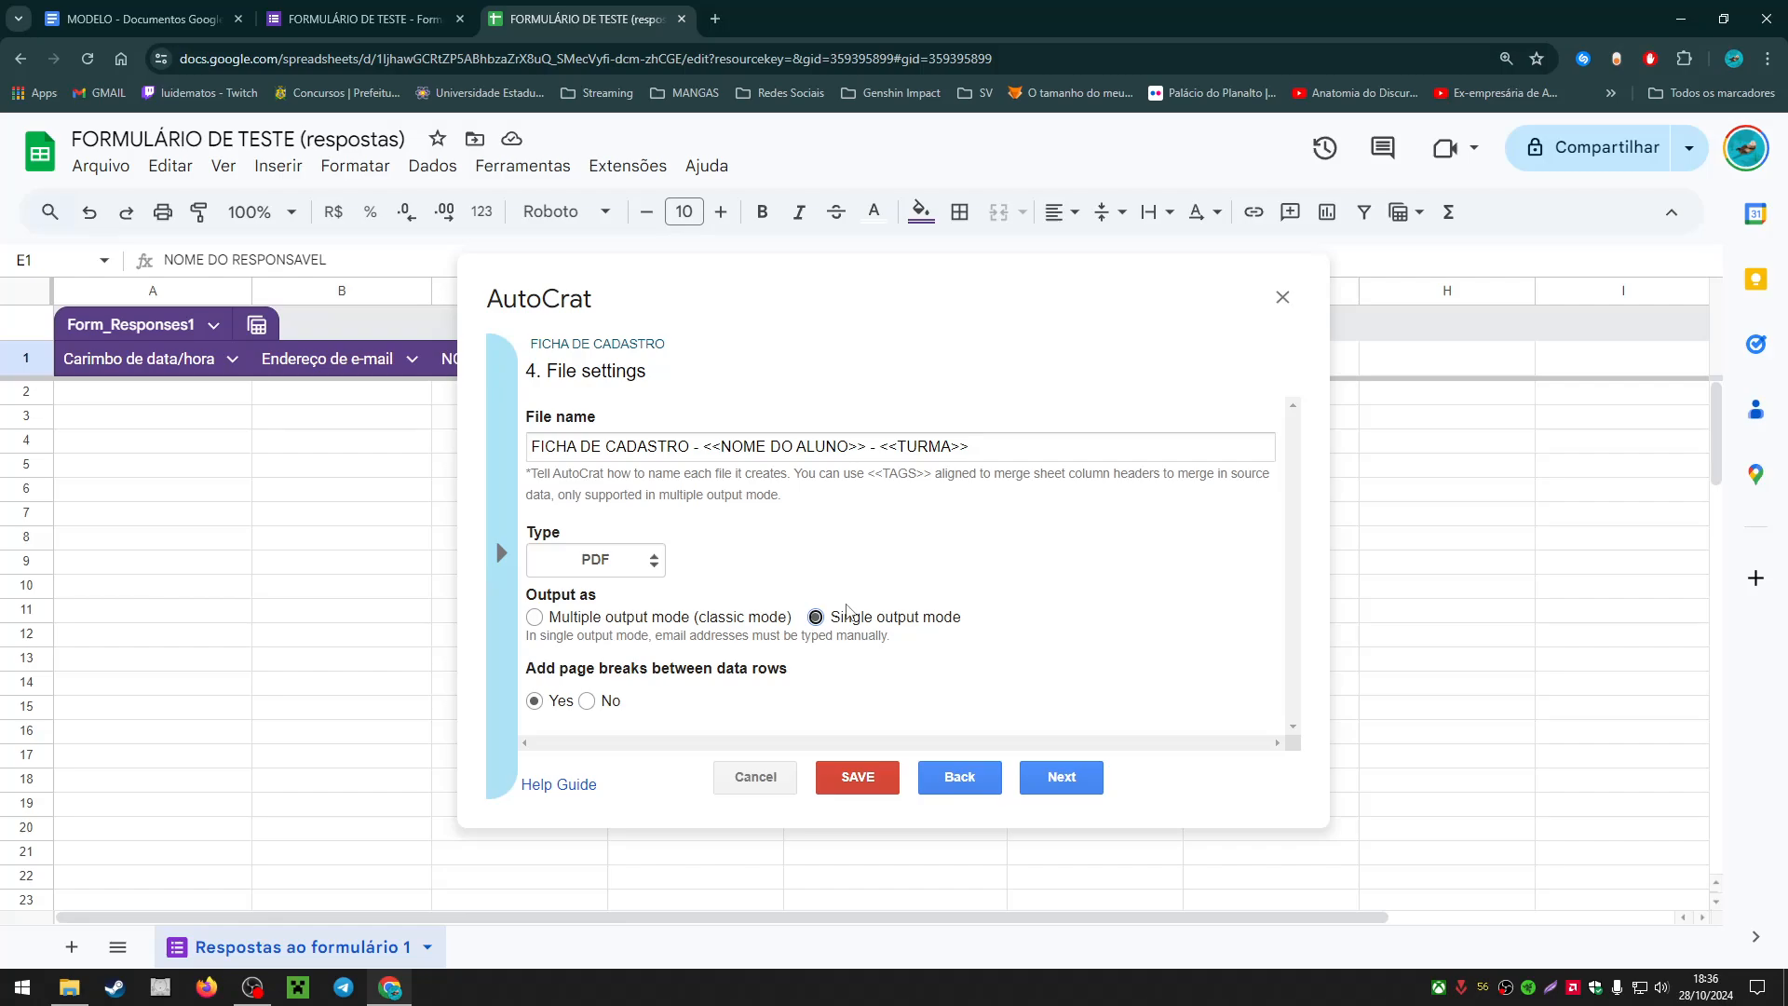
Step: Toggle Output as between single and multiple, ending on 'Multiple output mode (classic mode)'
left_click(737, 621)
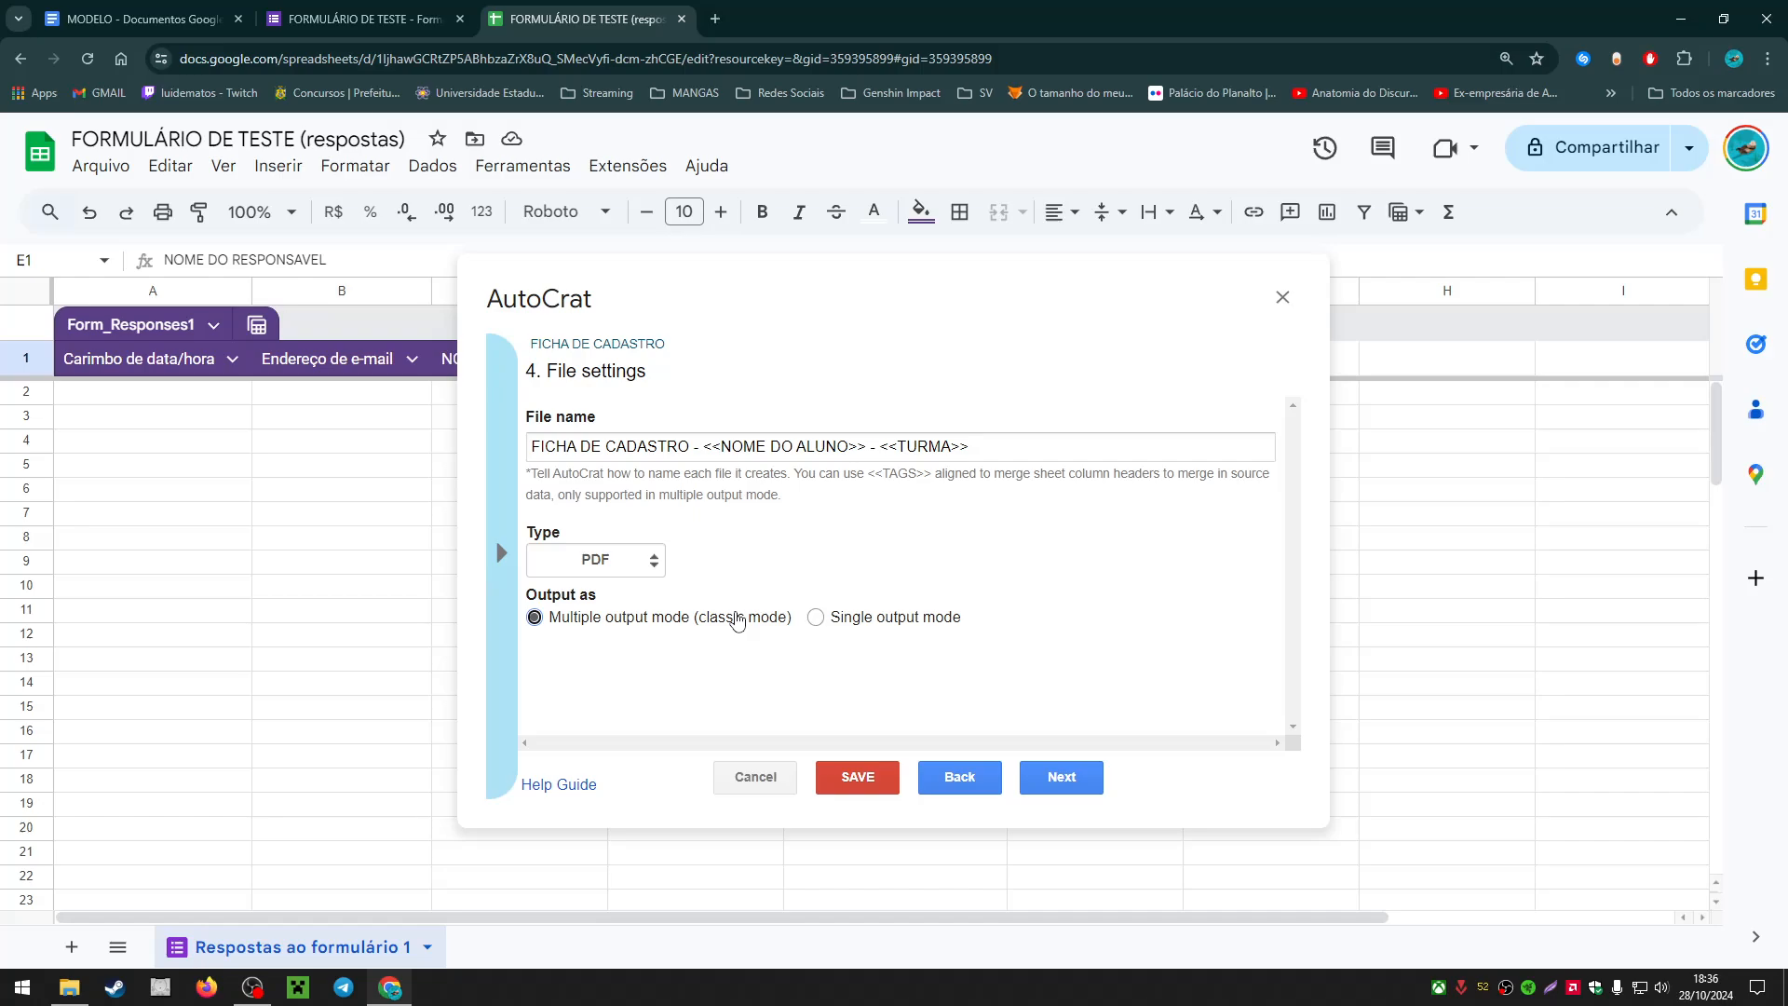
left_click(849, 620)
left_click(657, 618)
left_click(843, 618)
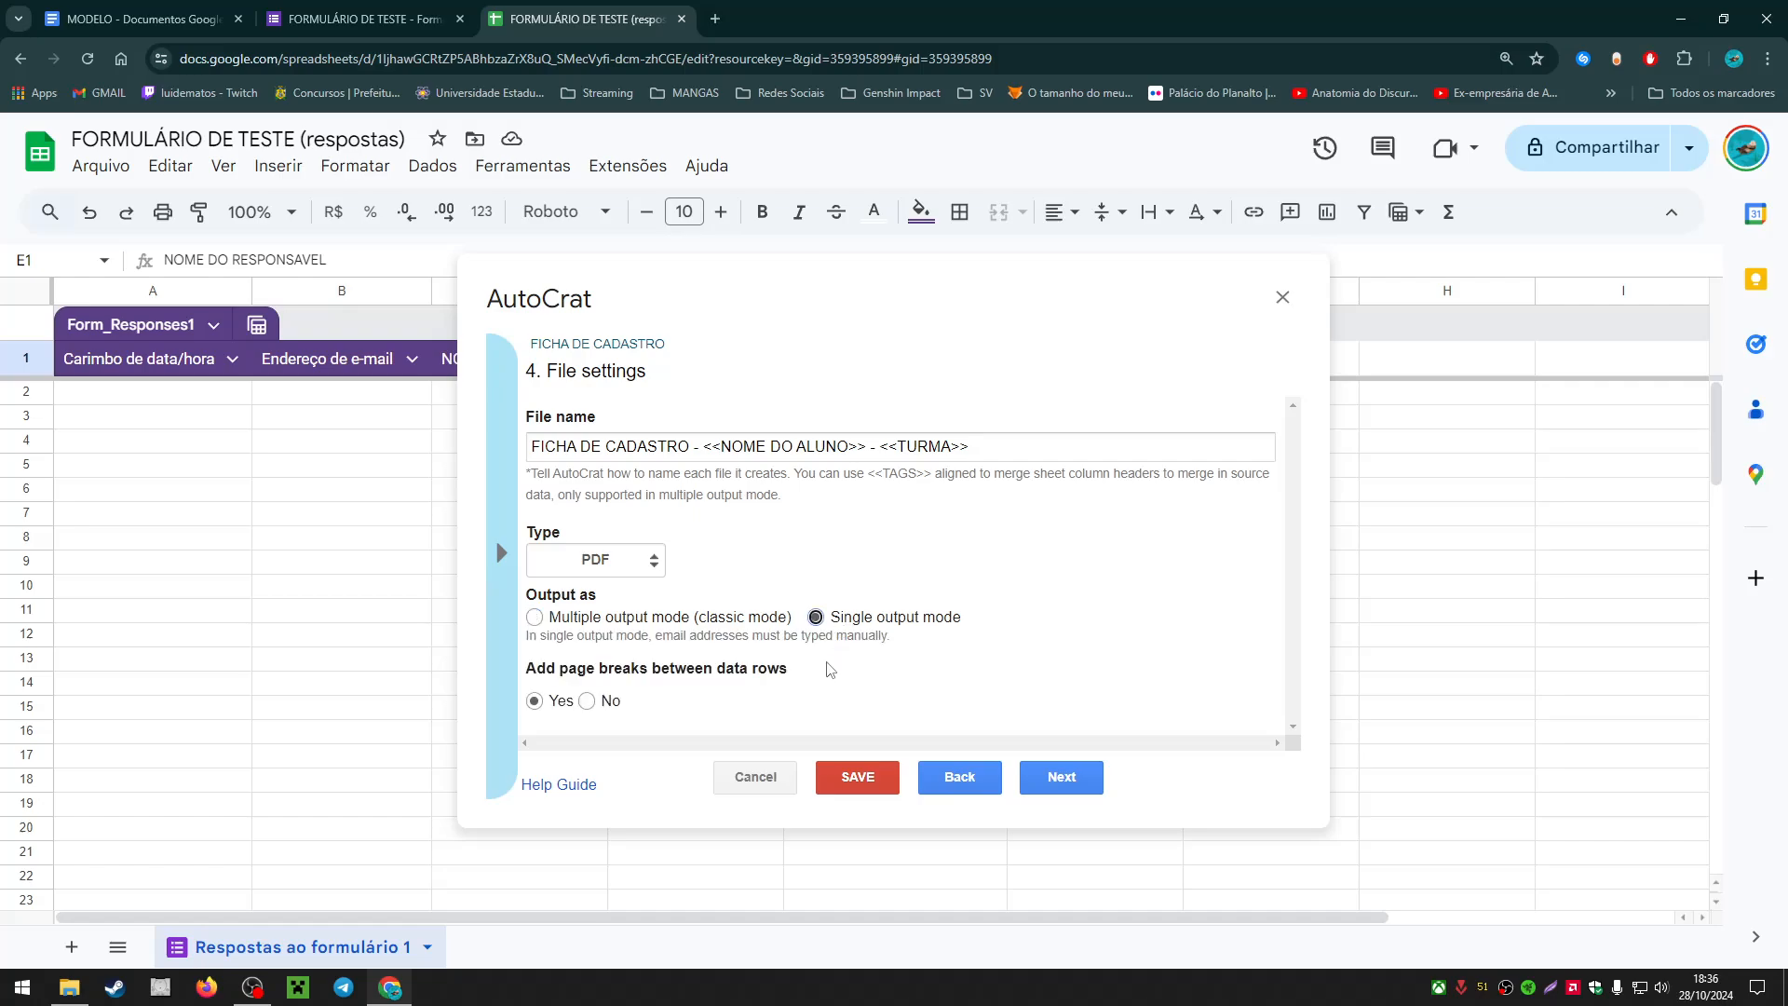
left_click(725, 620)
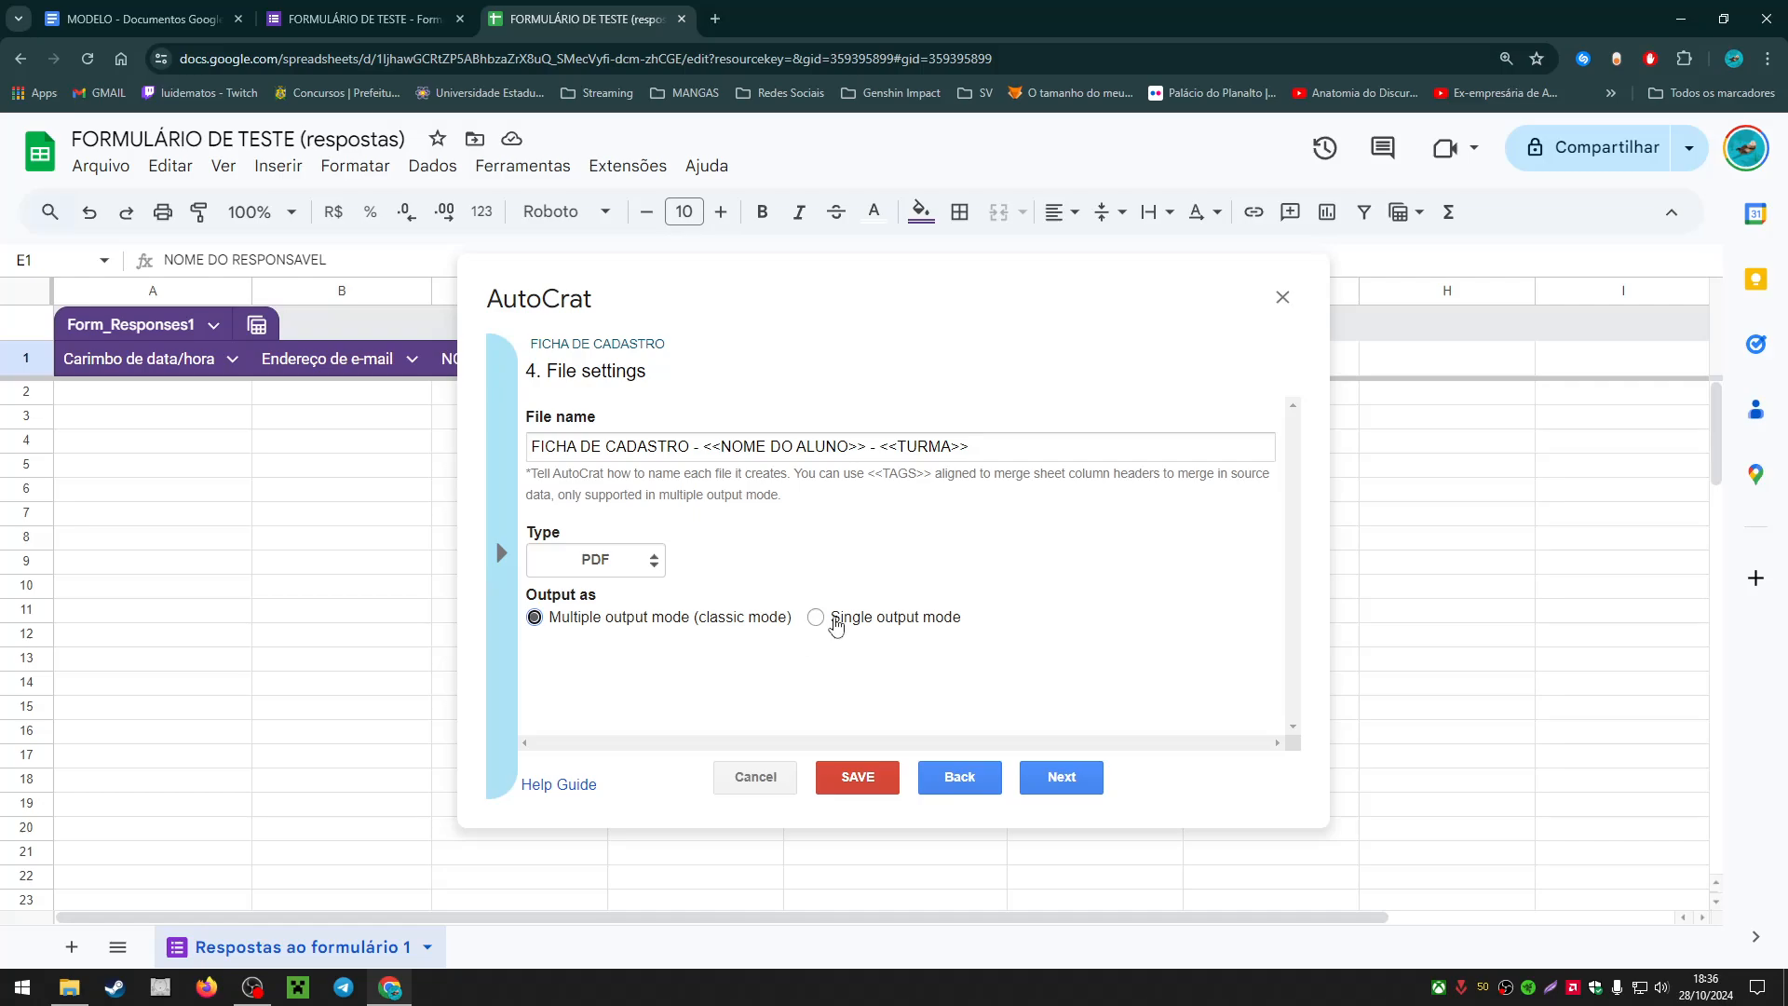
left_click(869, 621)
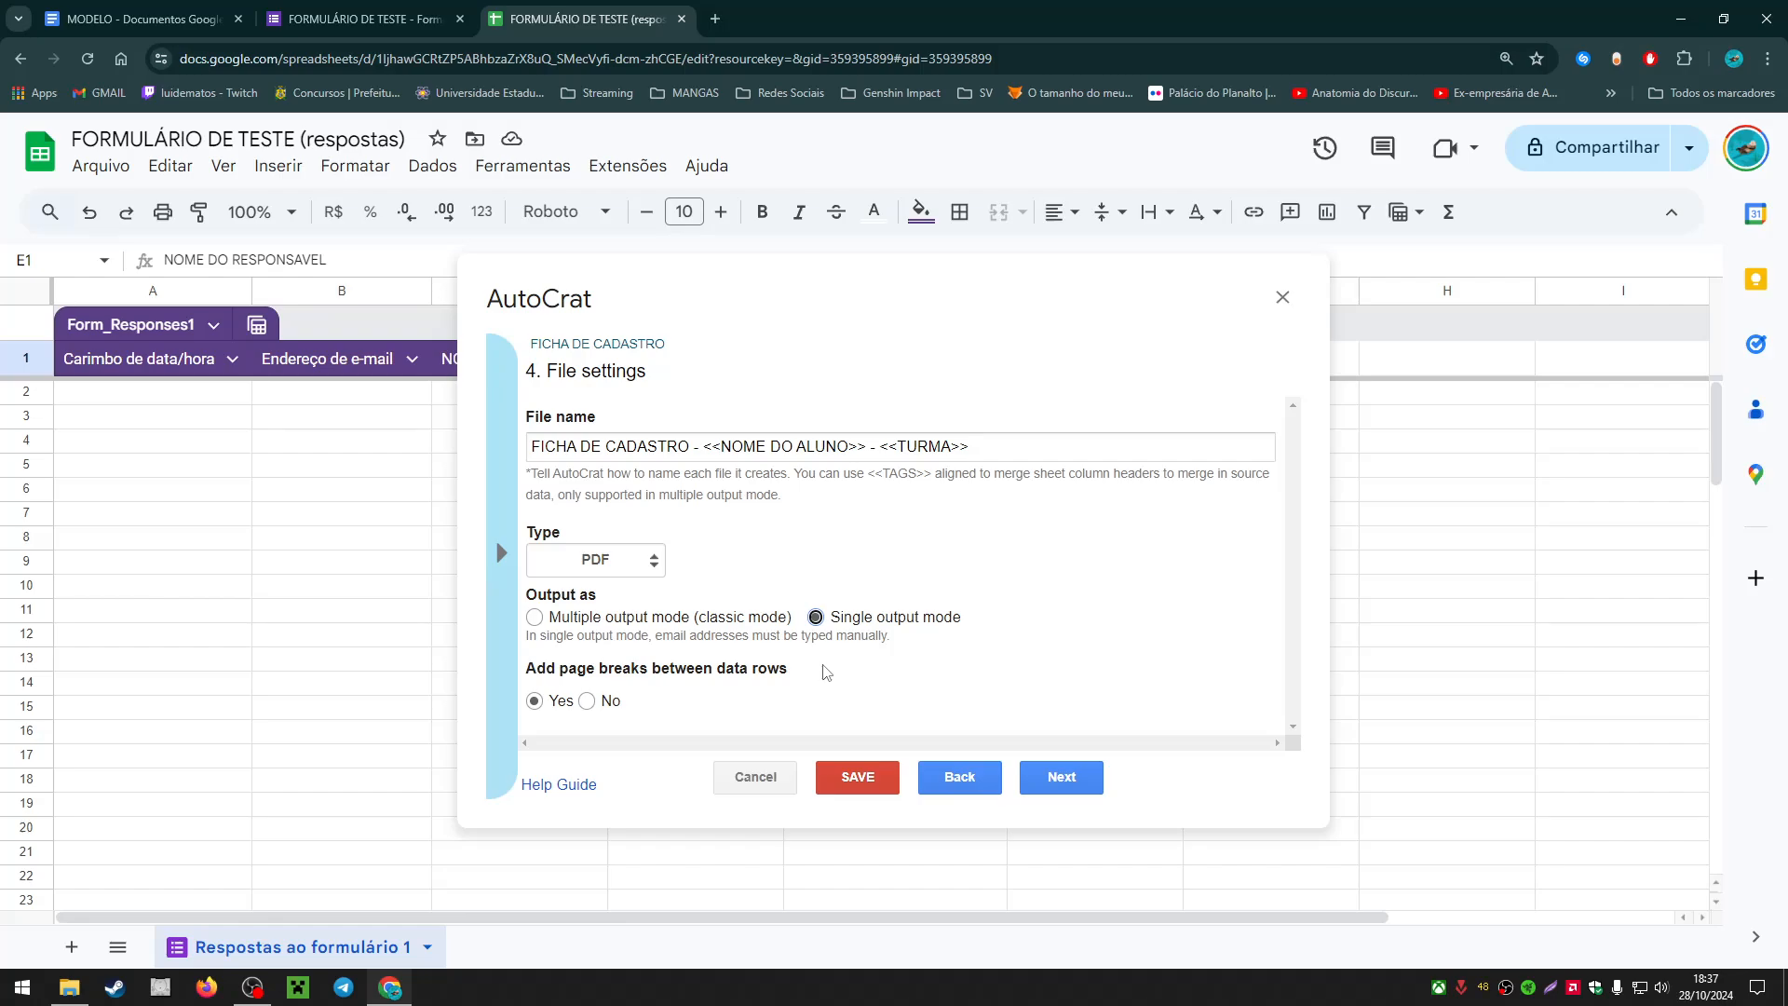
left_click(600, 621)
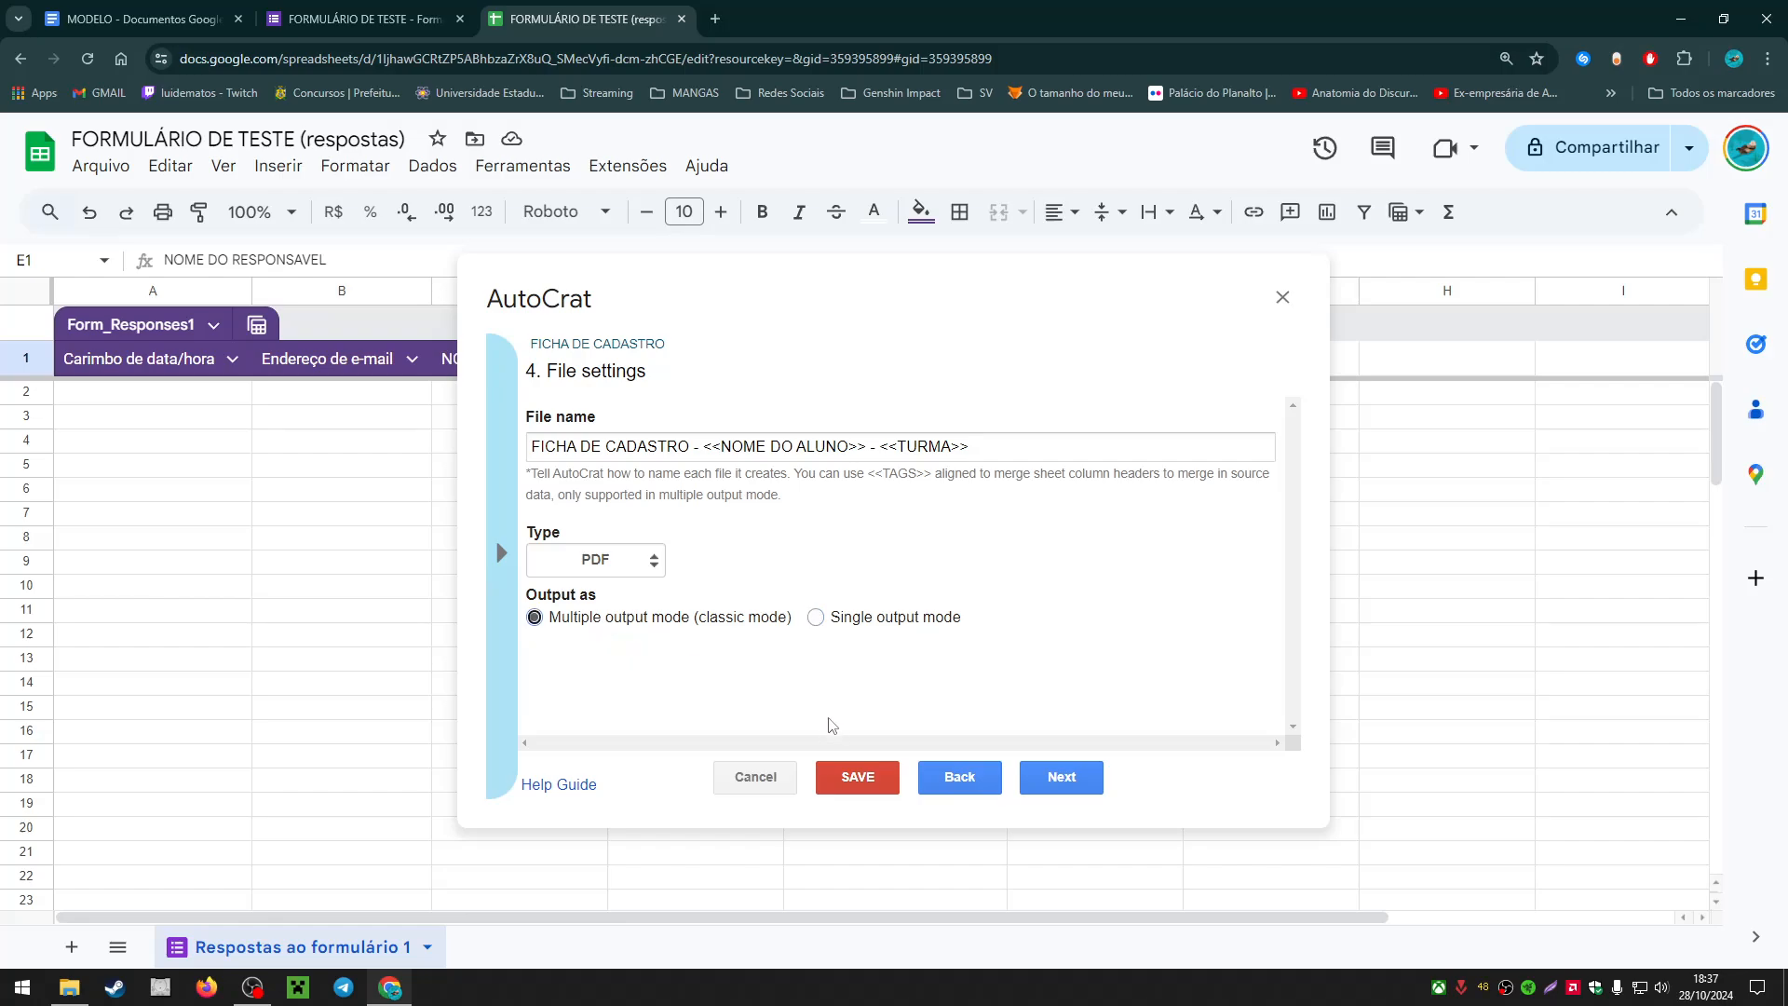
Step: Keep VIDEO AULA as destination folder, add no dynamic folder reference, and advance to step 7
left_click(1057, 781)
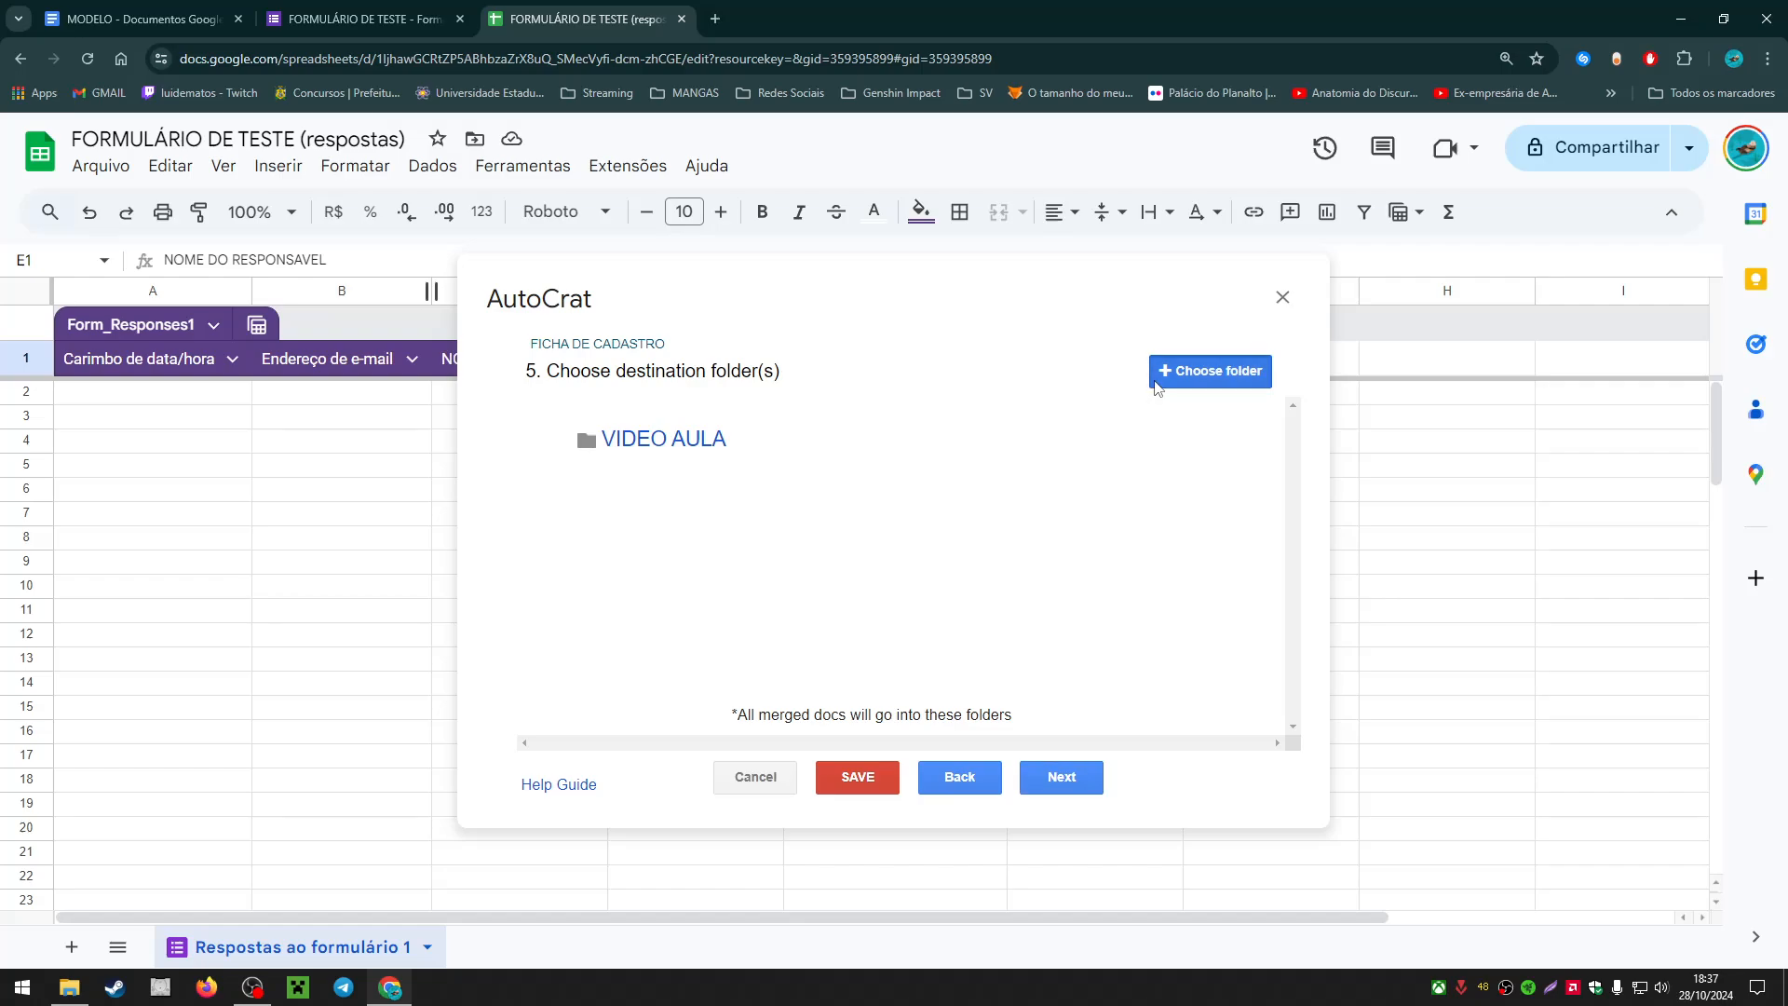
left_click(1209, 371)
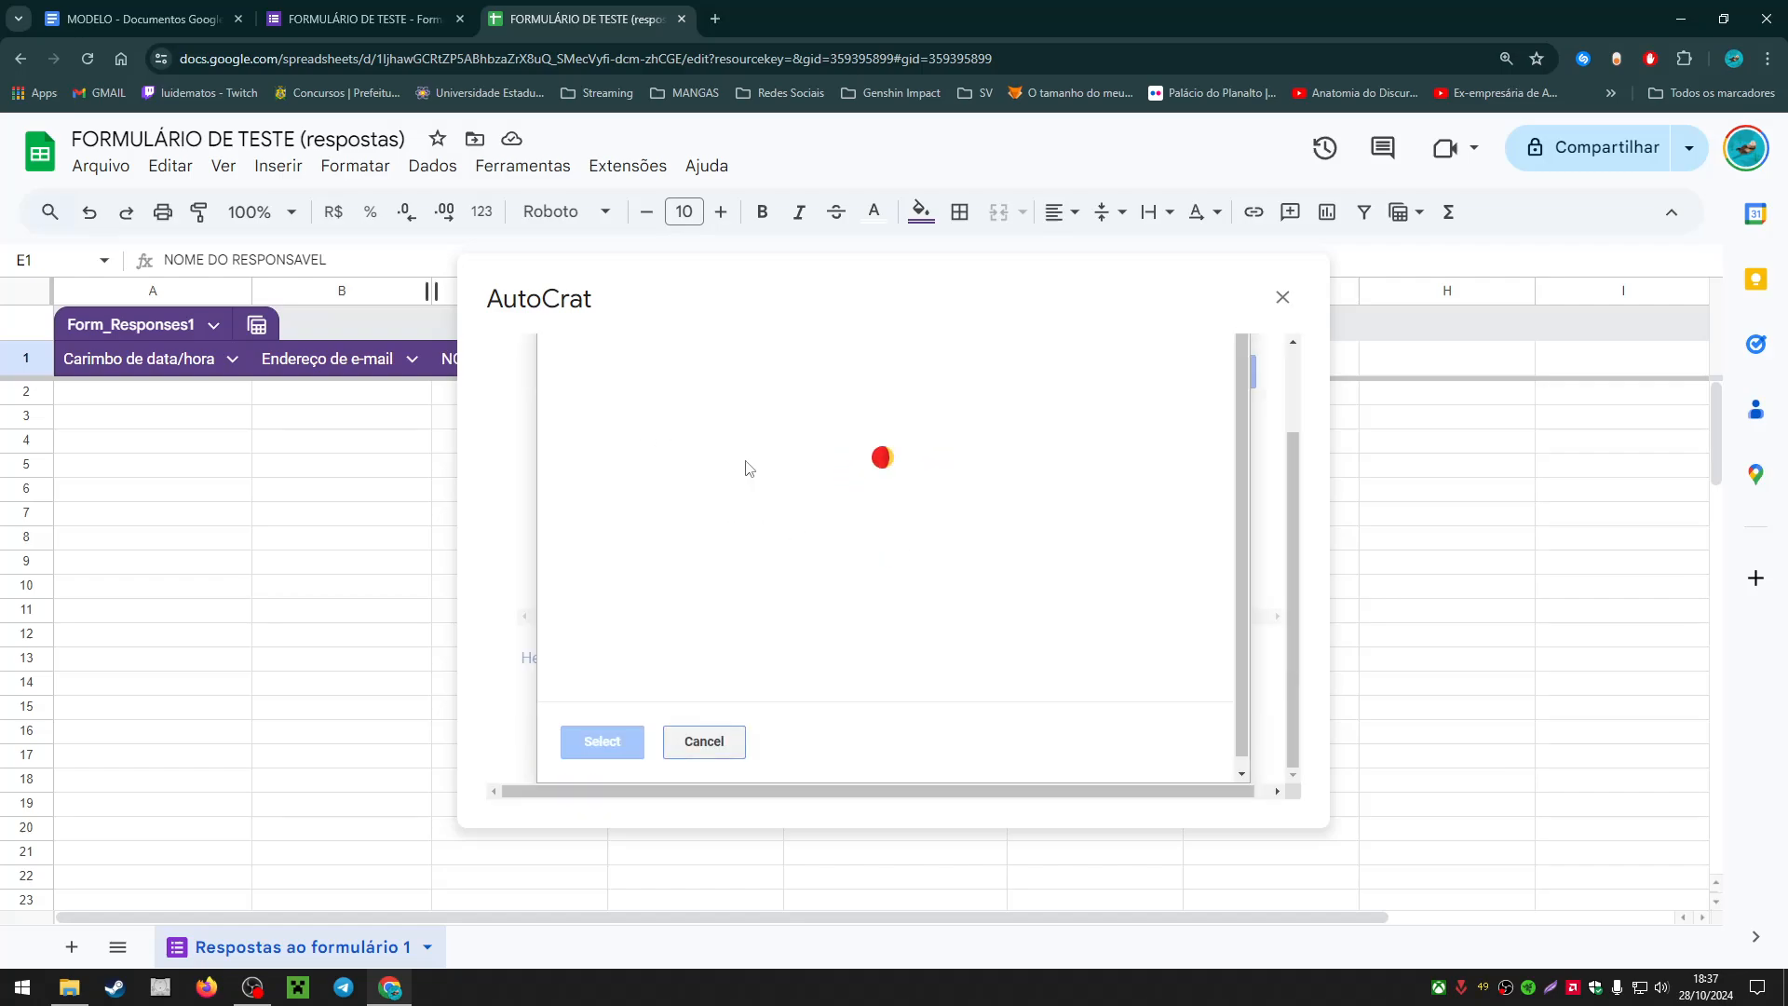
left_click(733, 745)
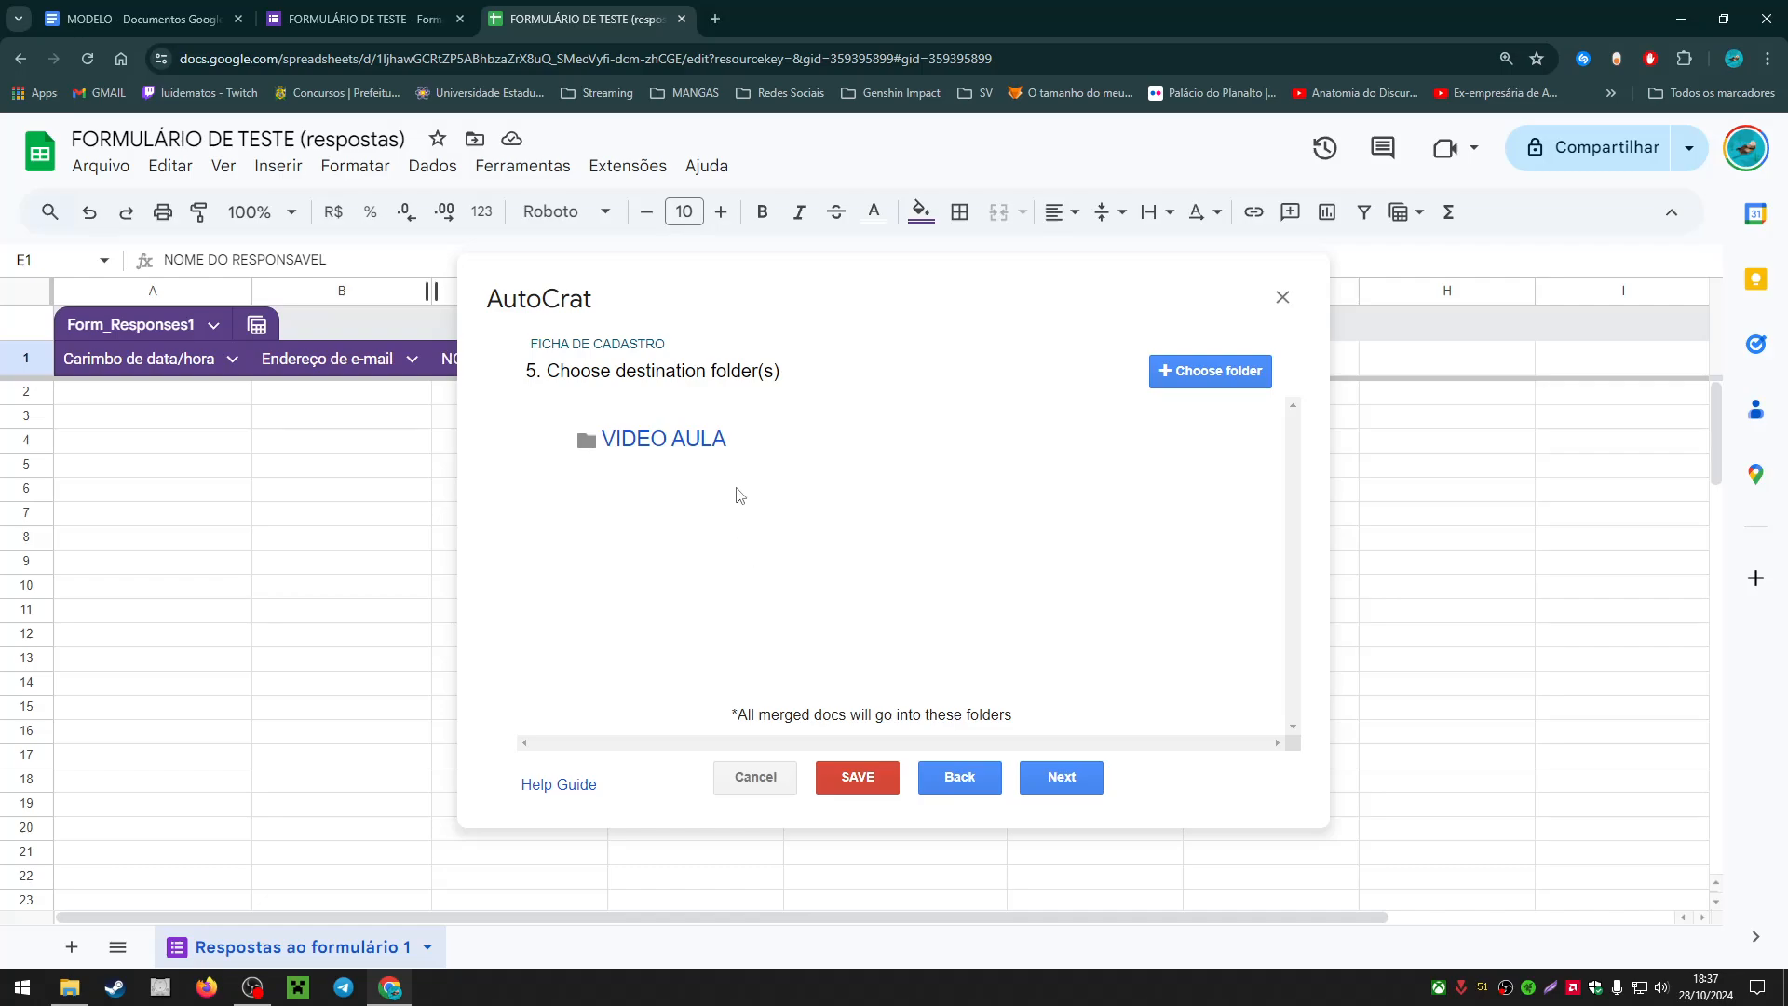
left_click(1086, 779)
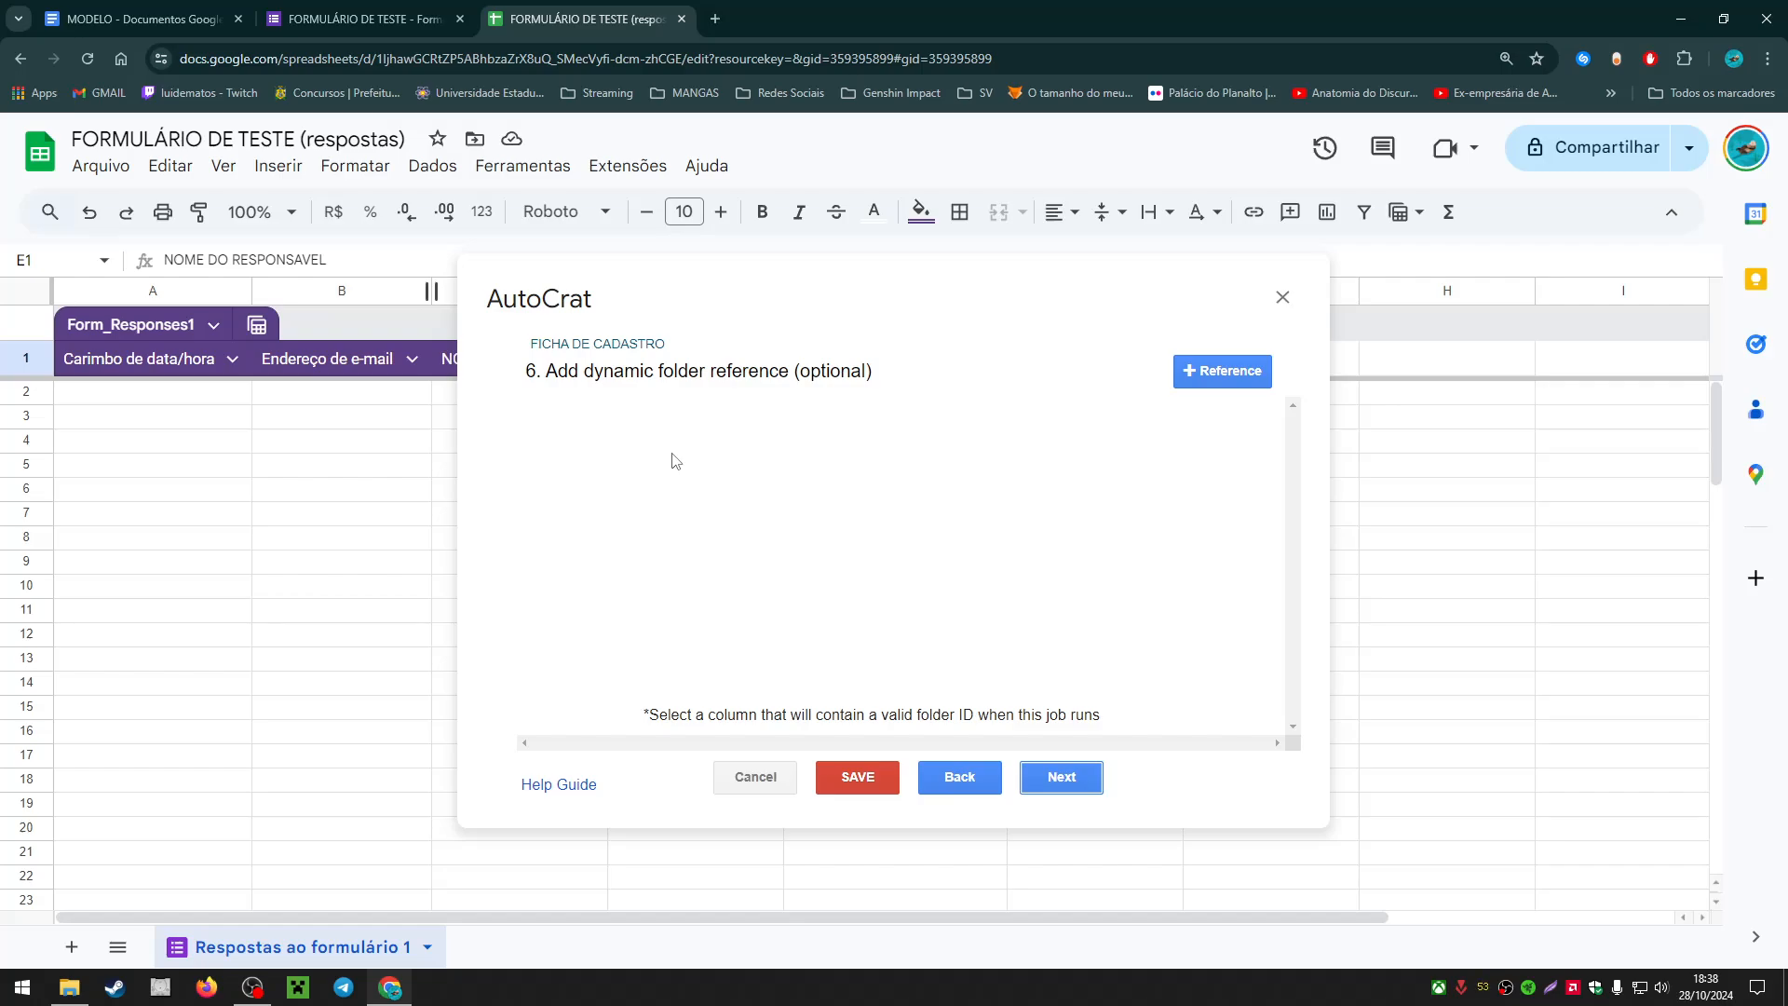
left_click(1196, 372)
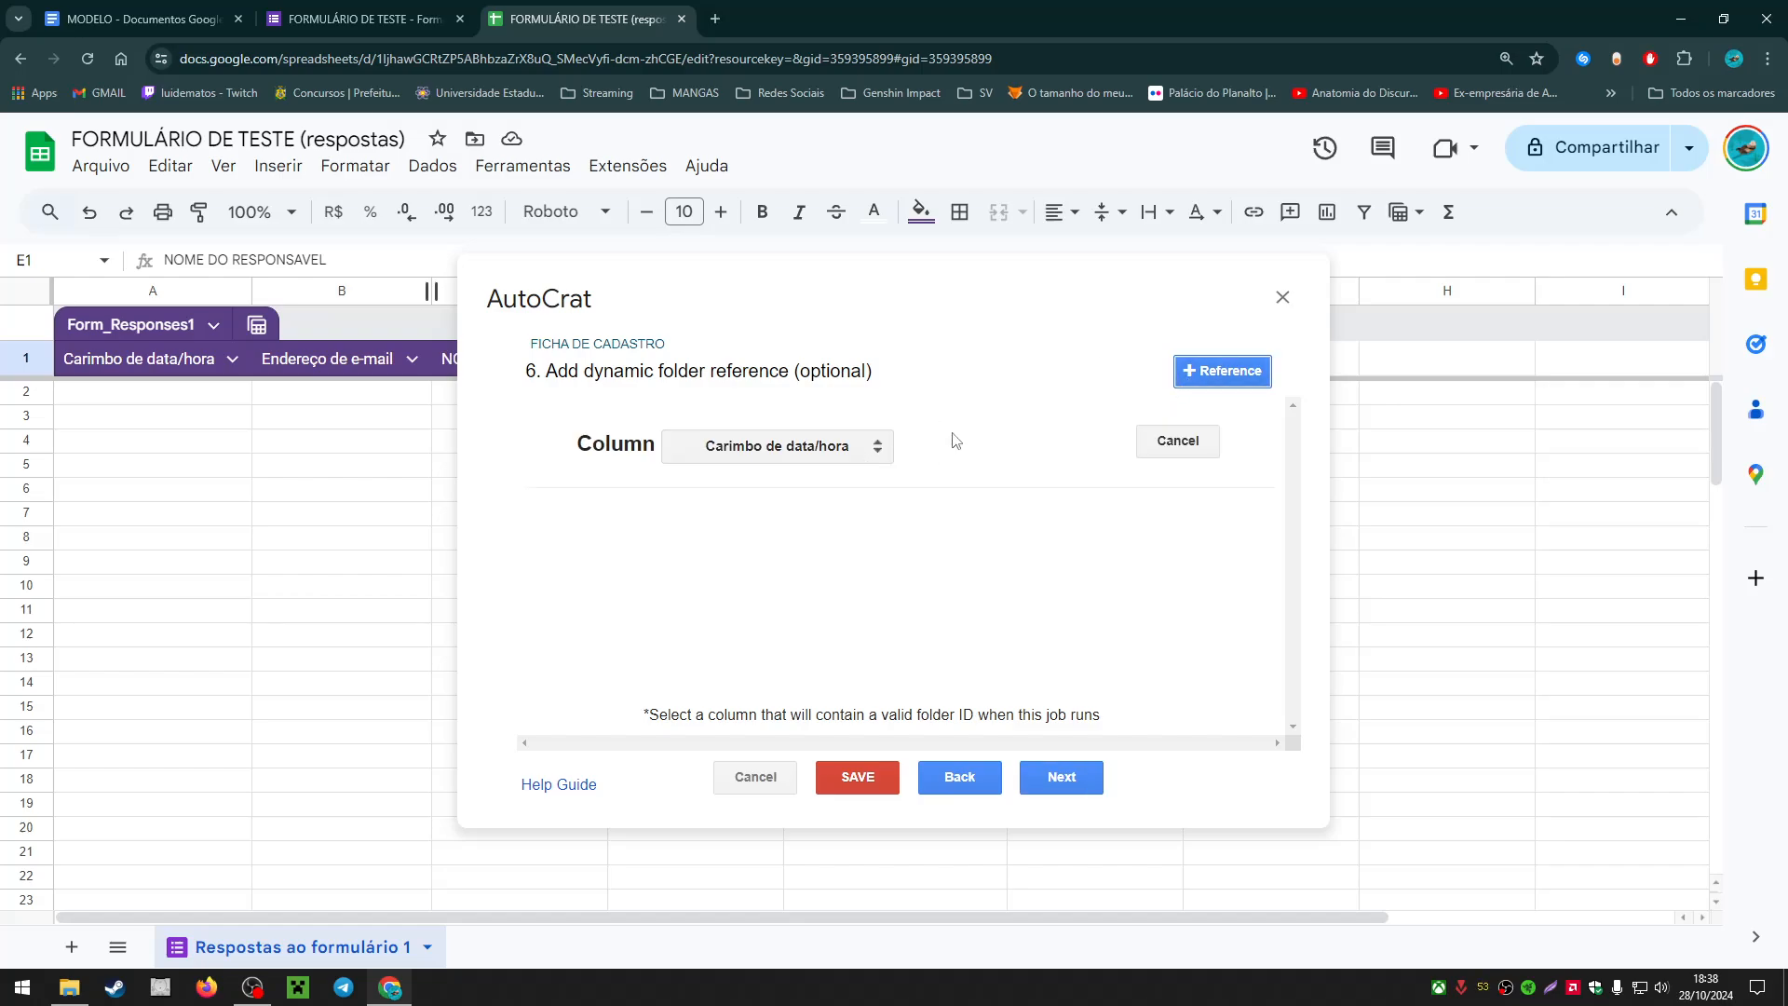
left_click(1166, 443)
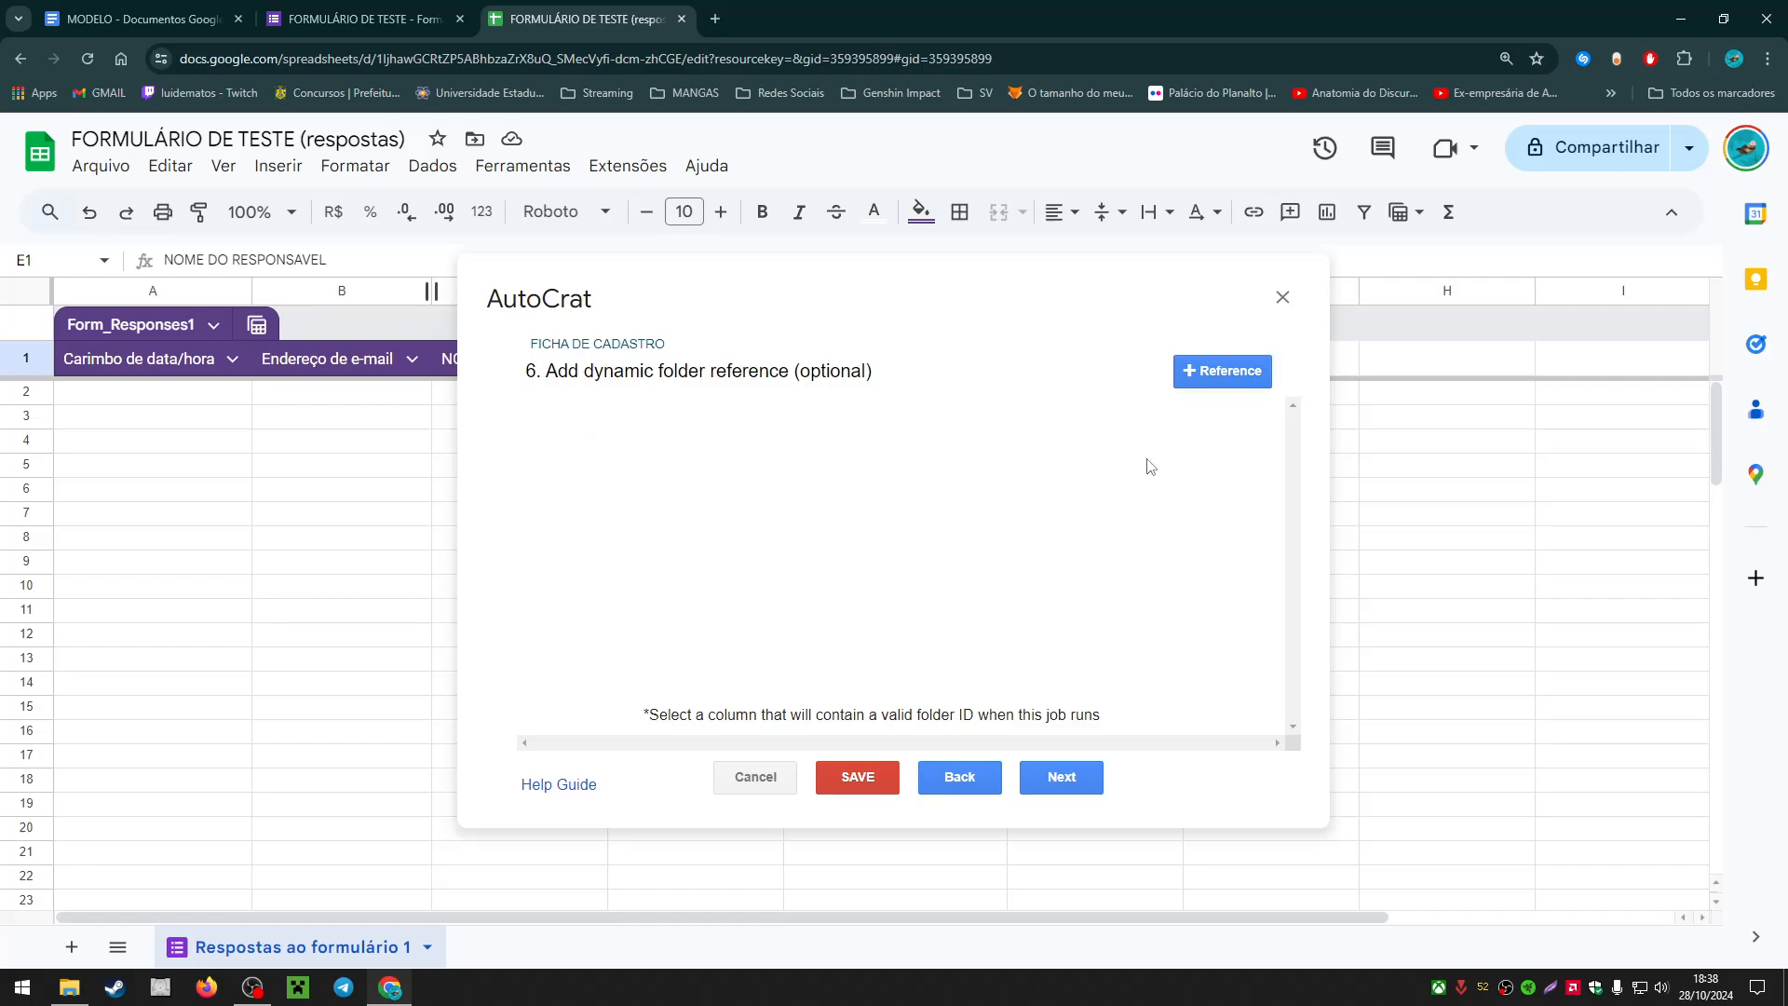
left_click(1078, 778)
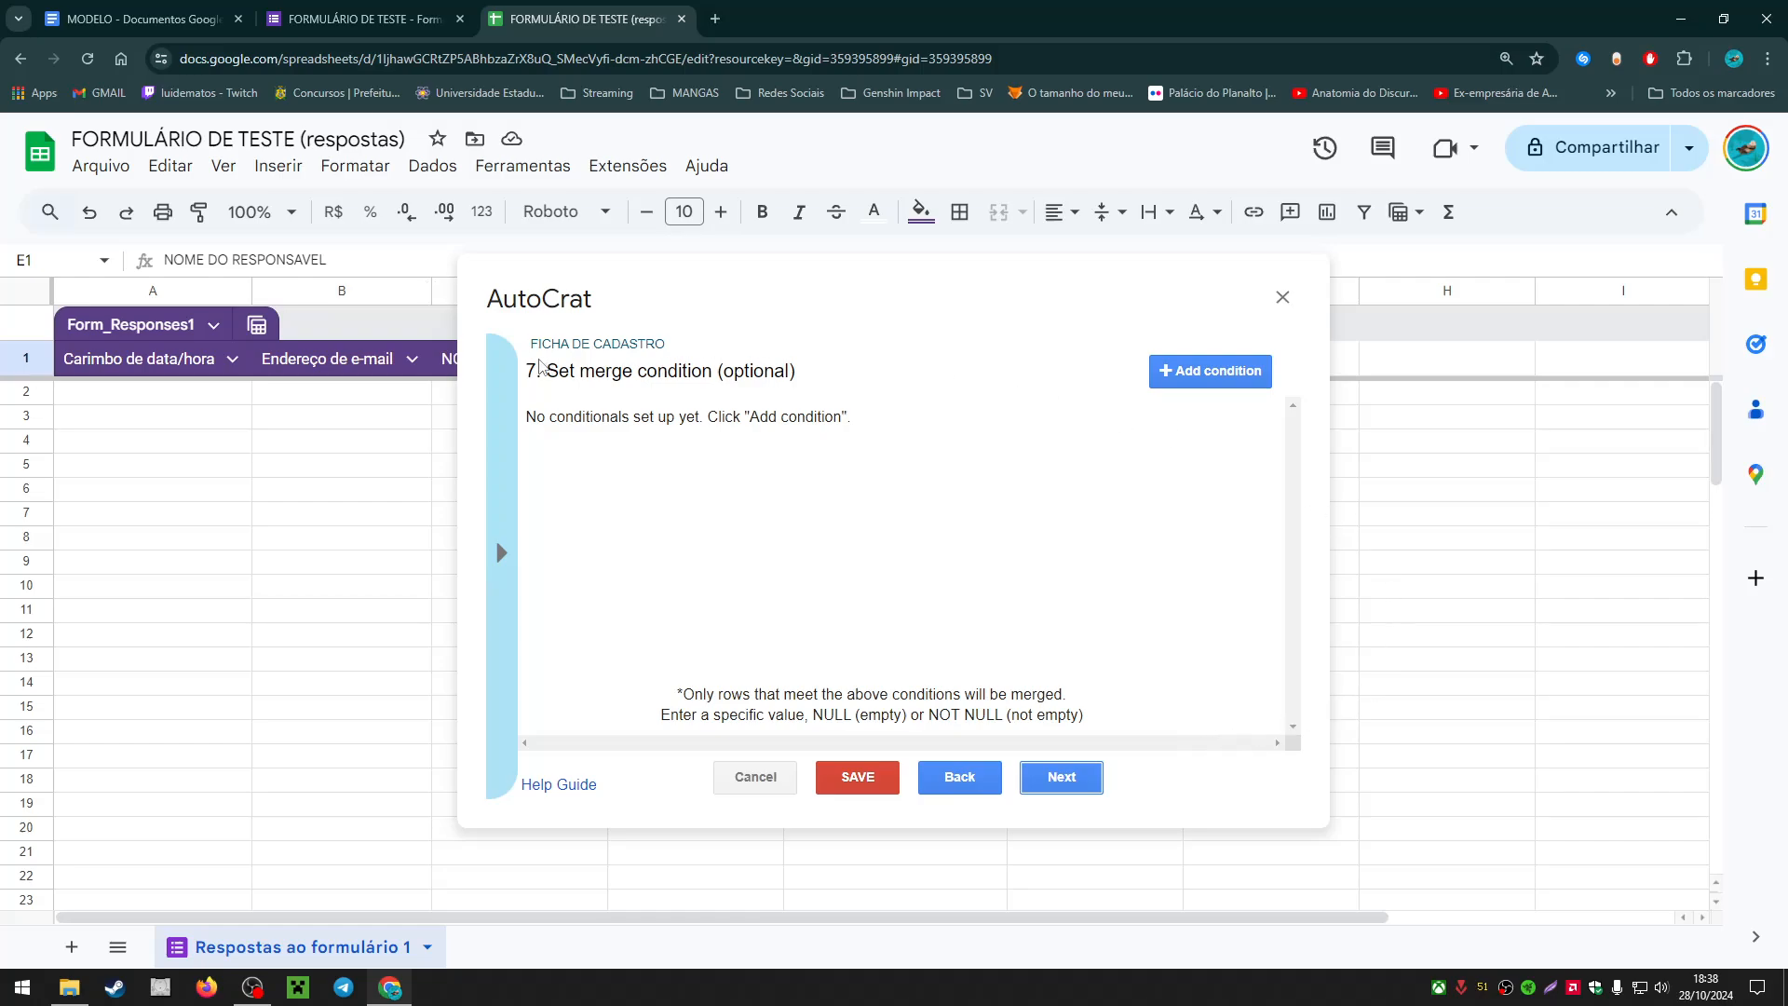
Step: Add a merge condition row and set its column to TURMA
left_click_drag(539, 361, 841, 370)
left_click(857, 370)
left_click(1172, 379)
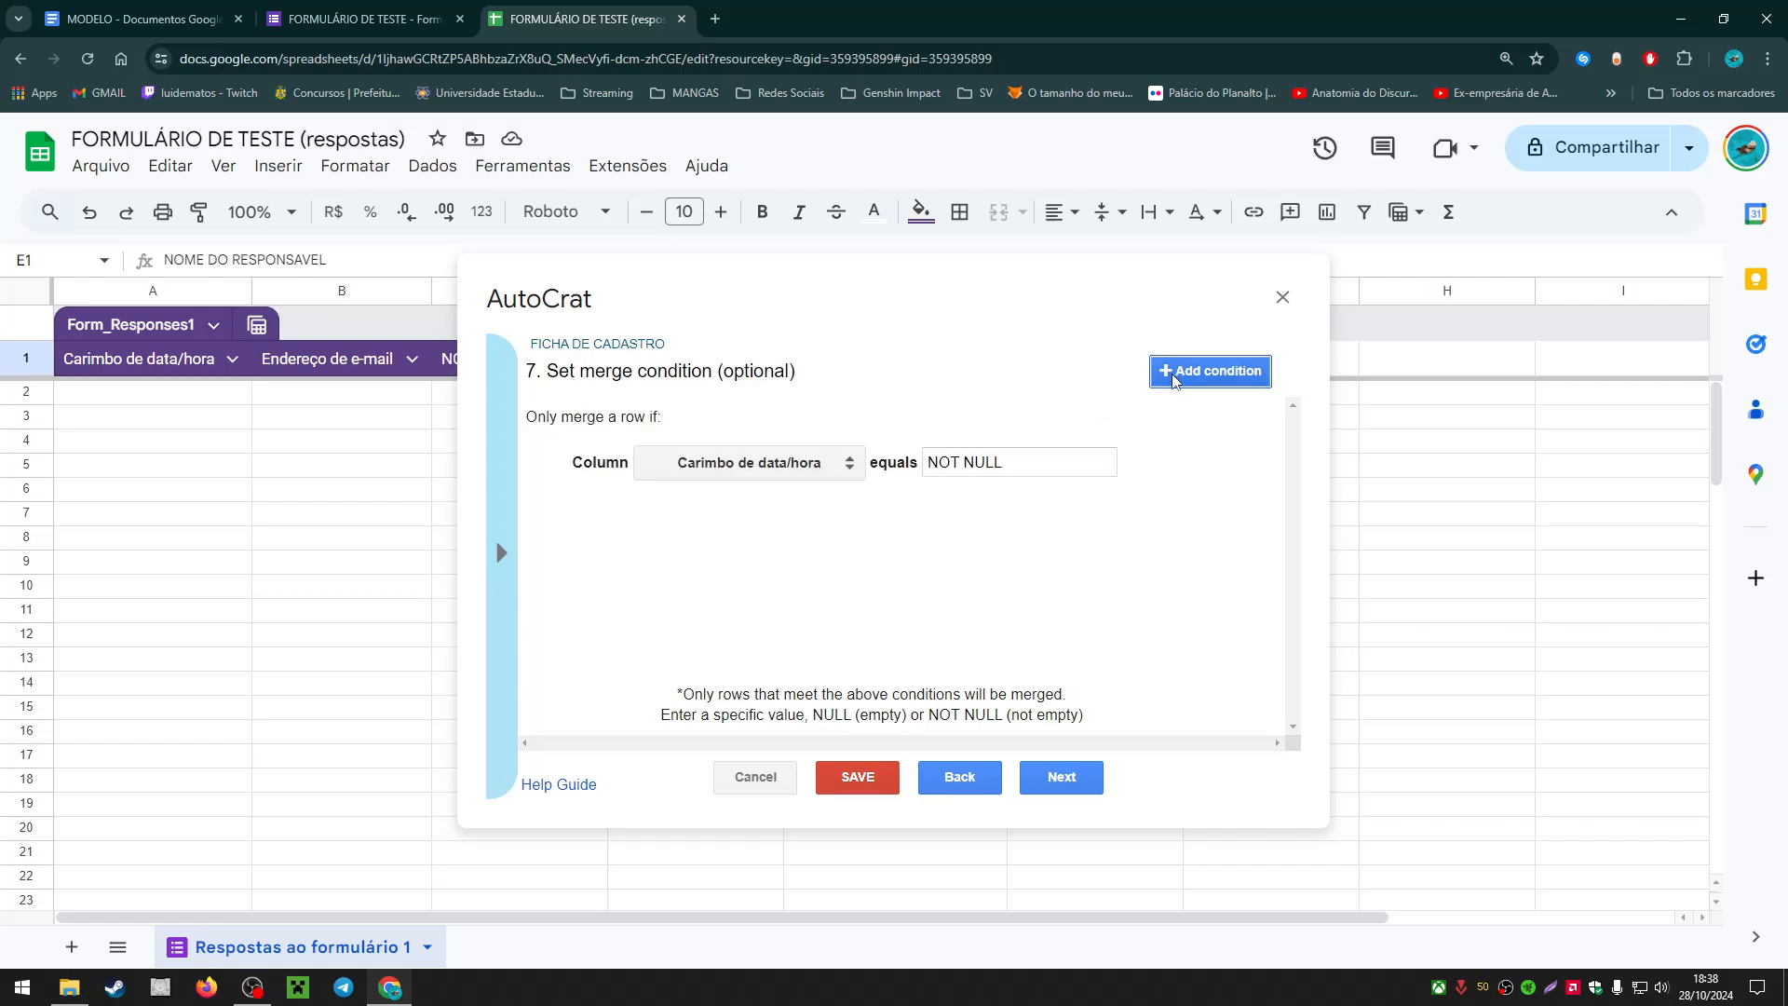
left_click(762, 468)
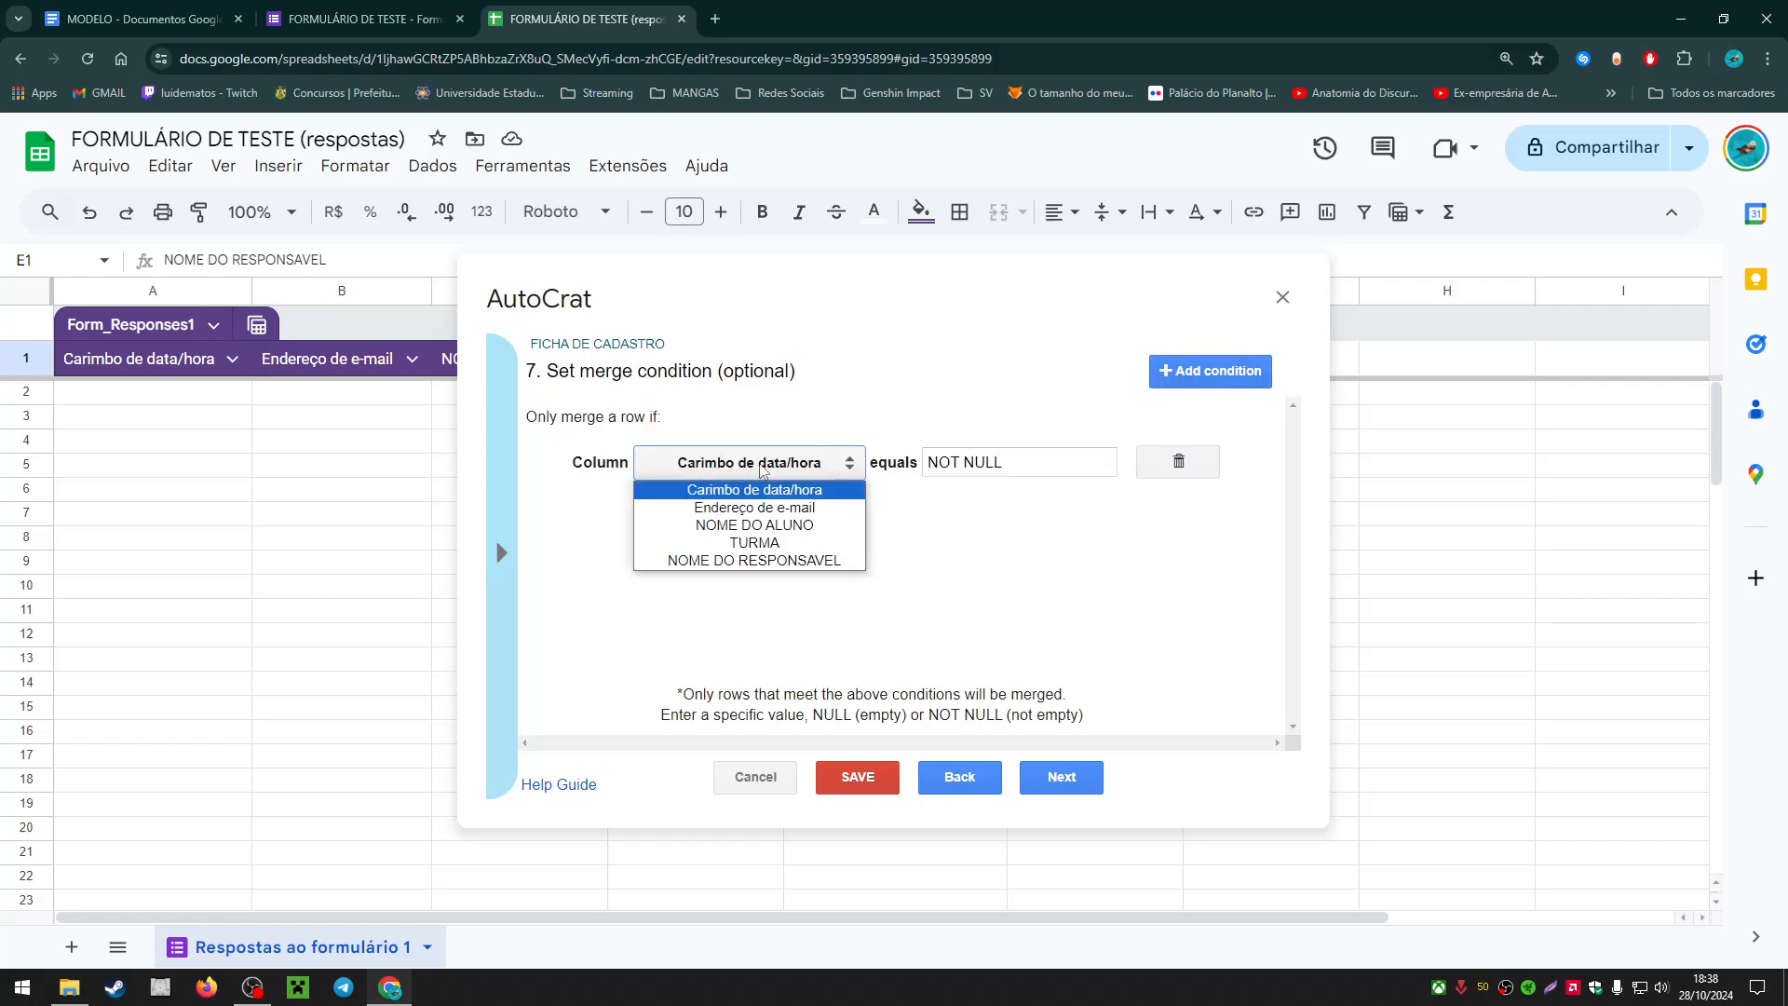
left_click(761, 466)
left_click(753, 469)
left_click(780, 545)
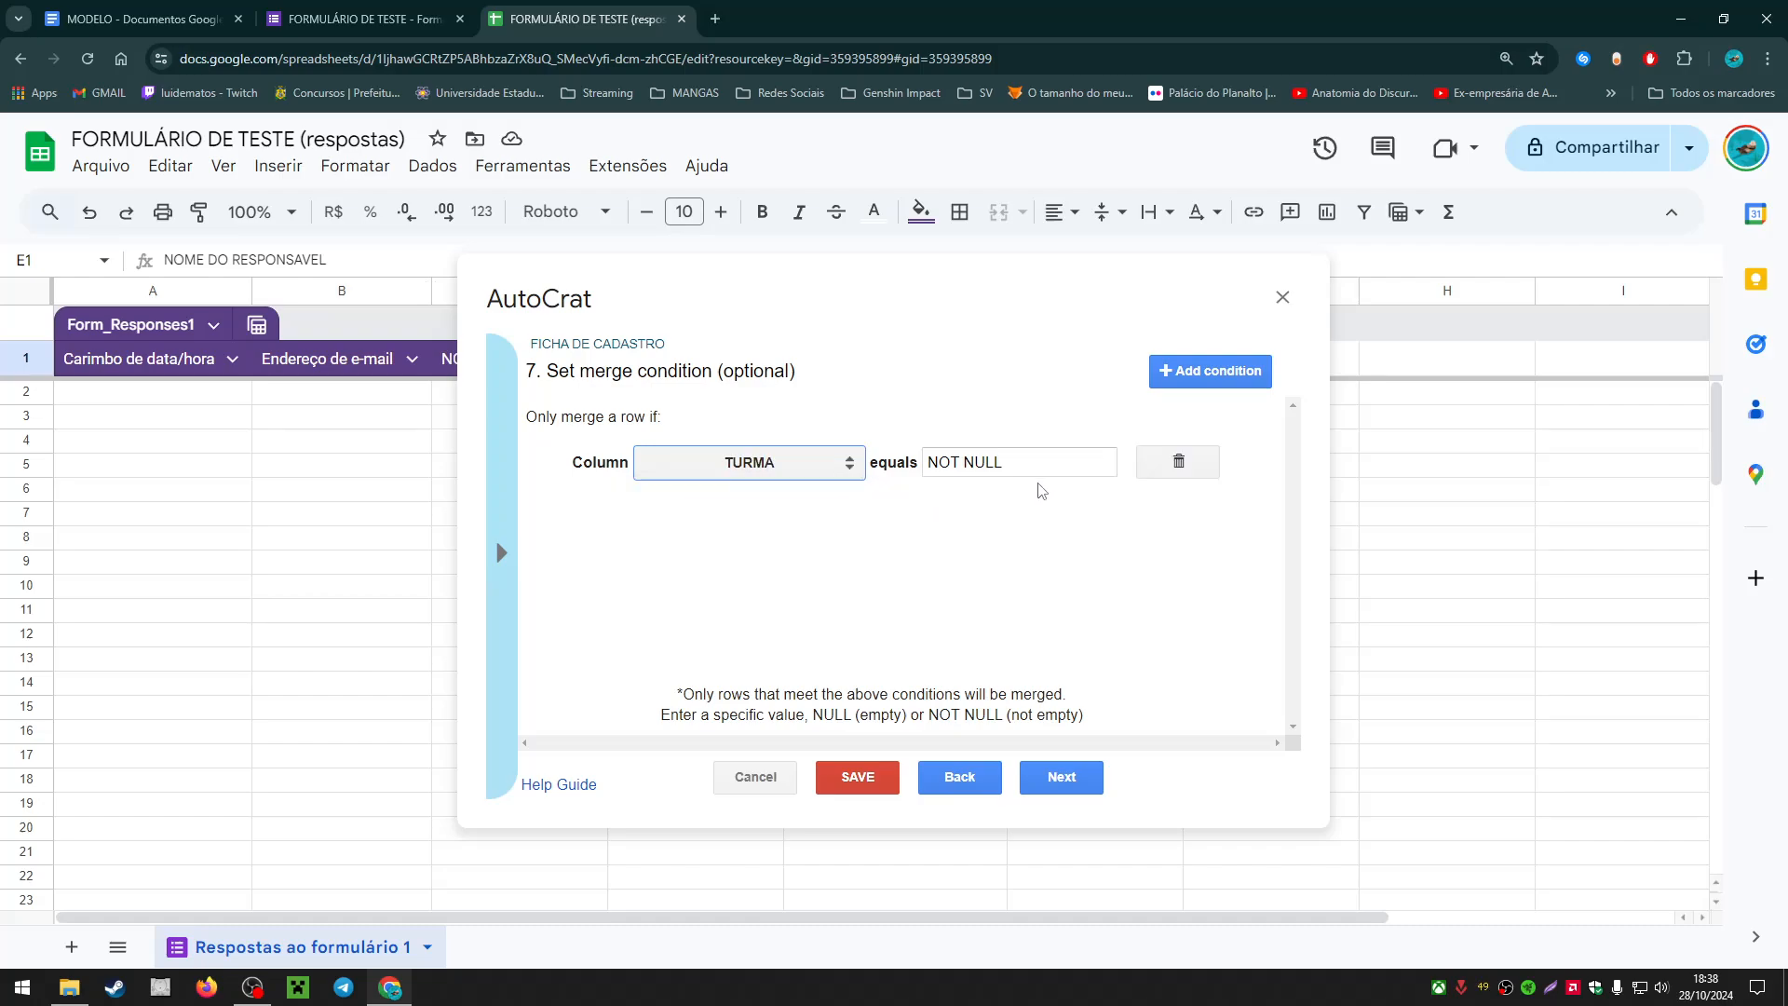
left_click_drag(1033, 463, 974, 463)
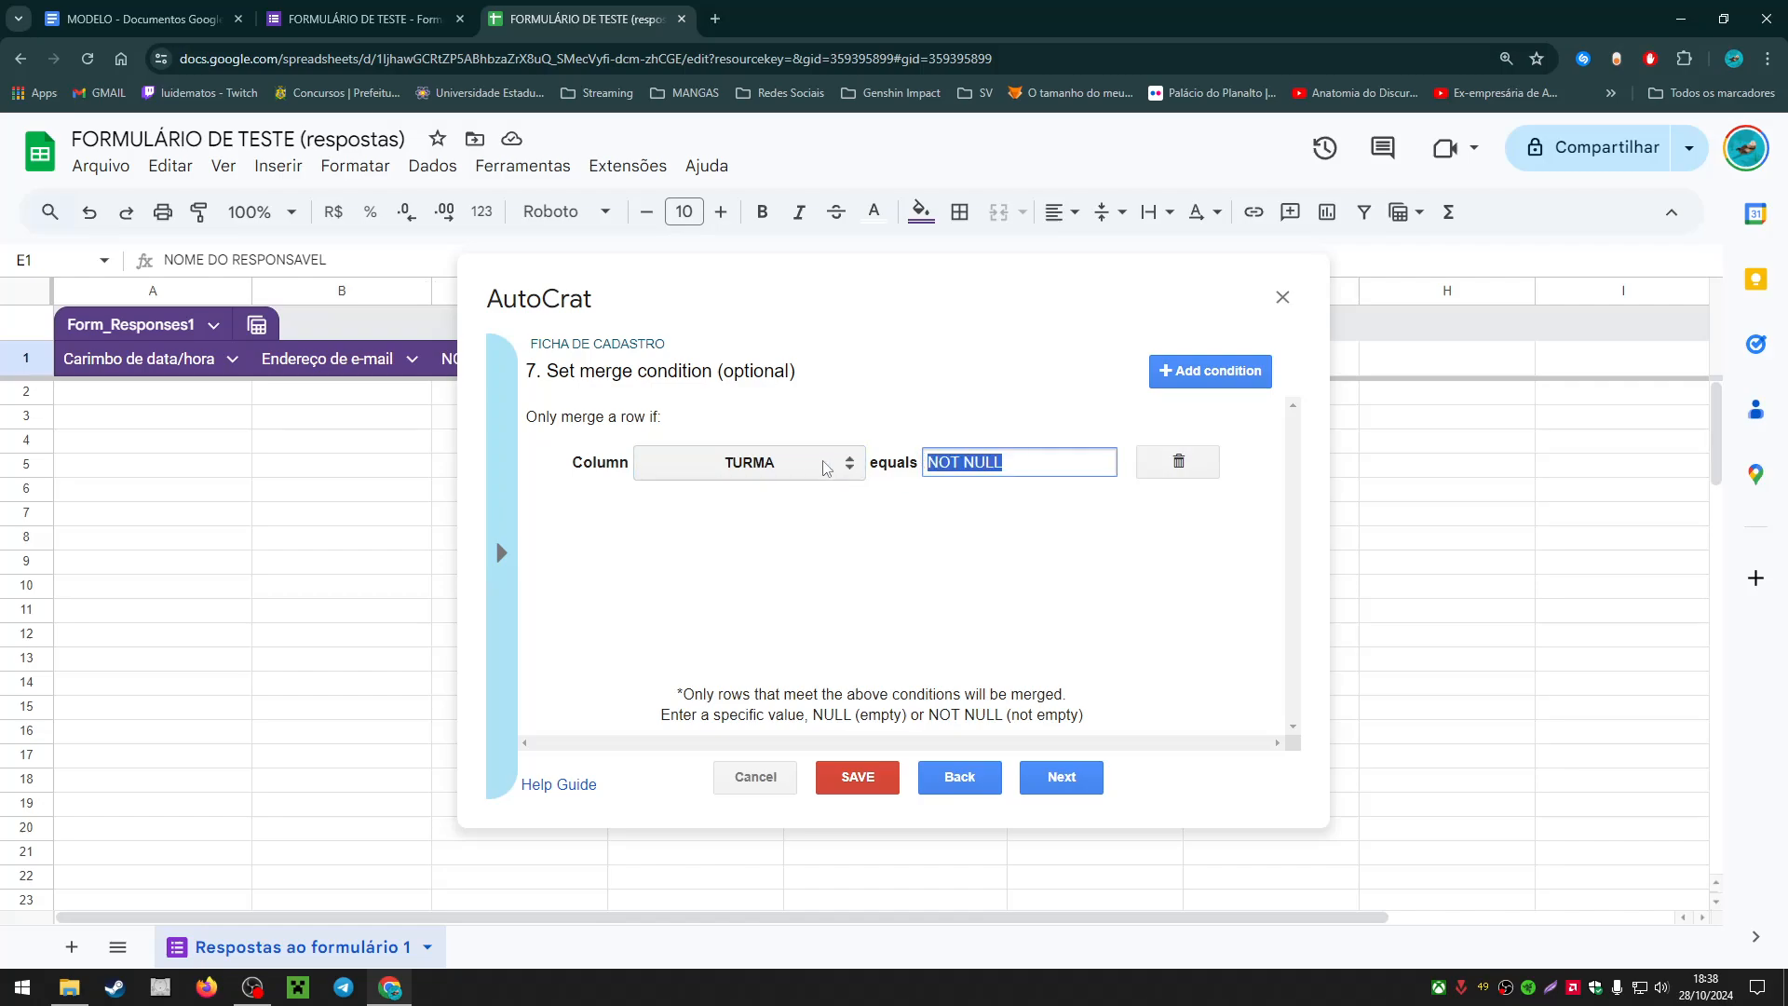
left_click(782, 466)
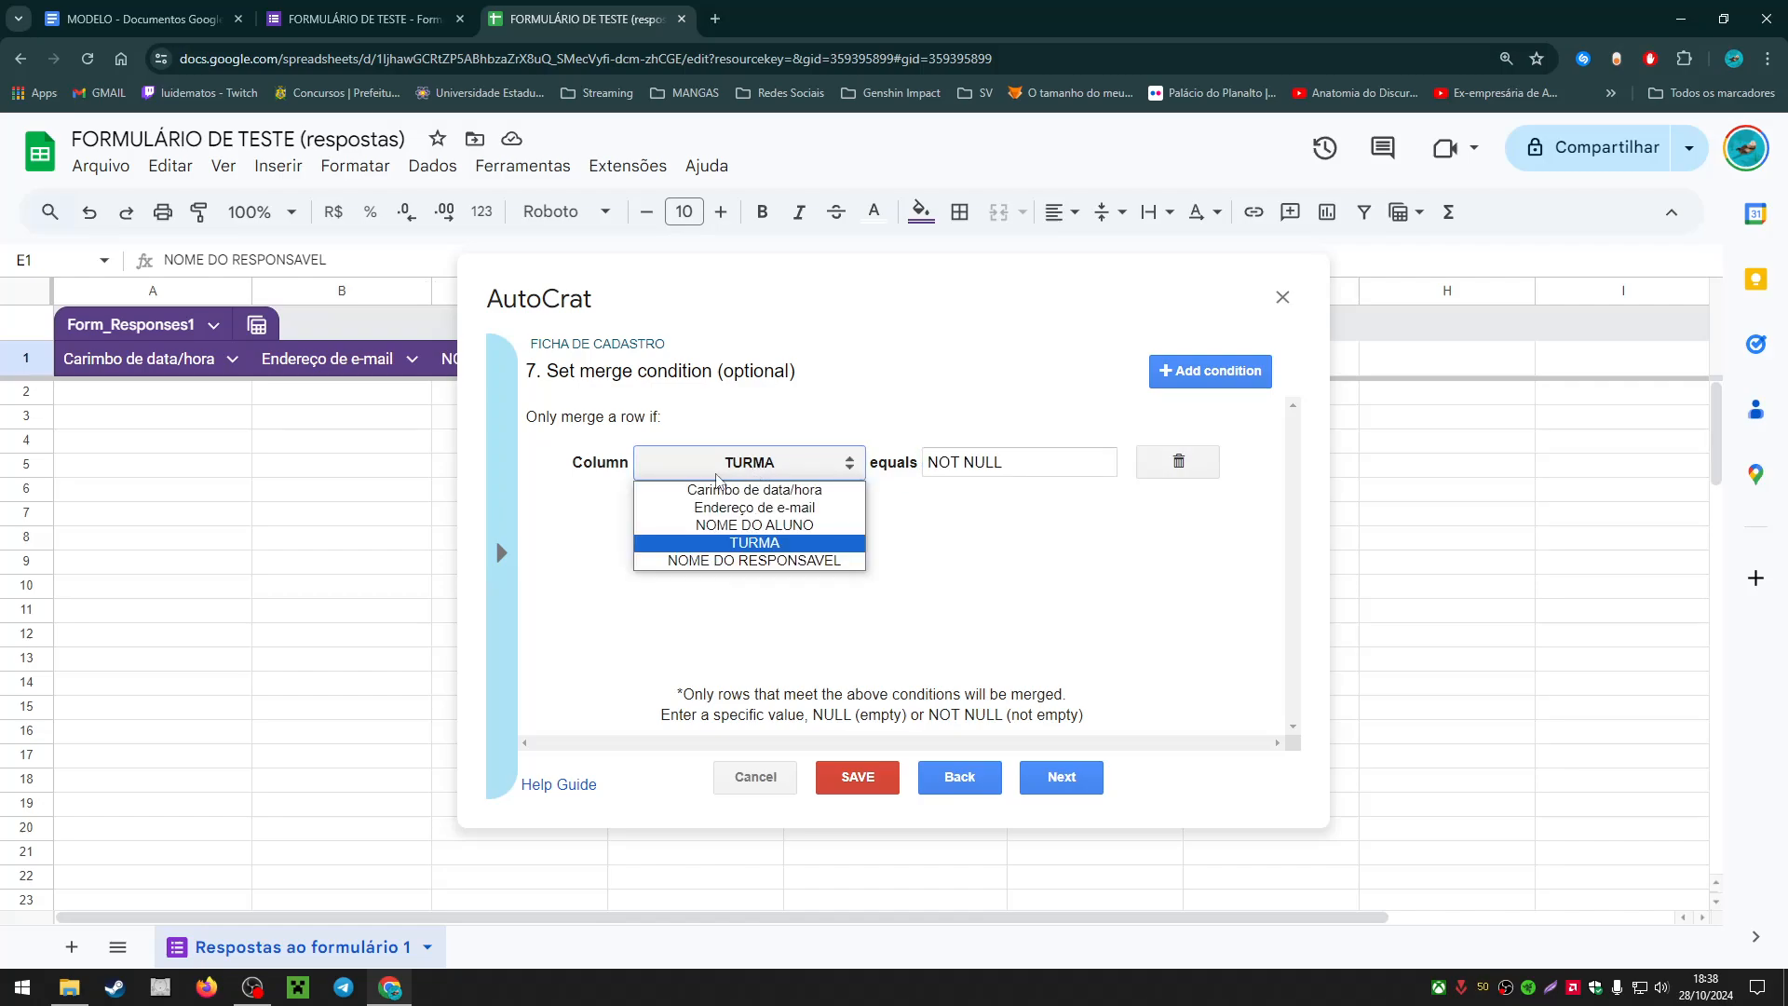
left_click(716, 478)
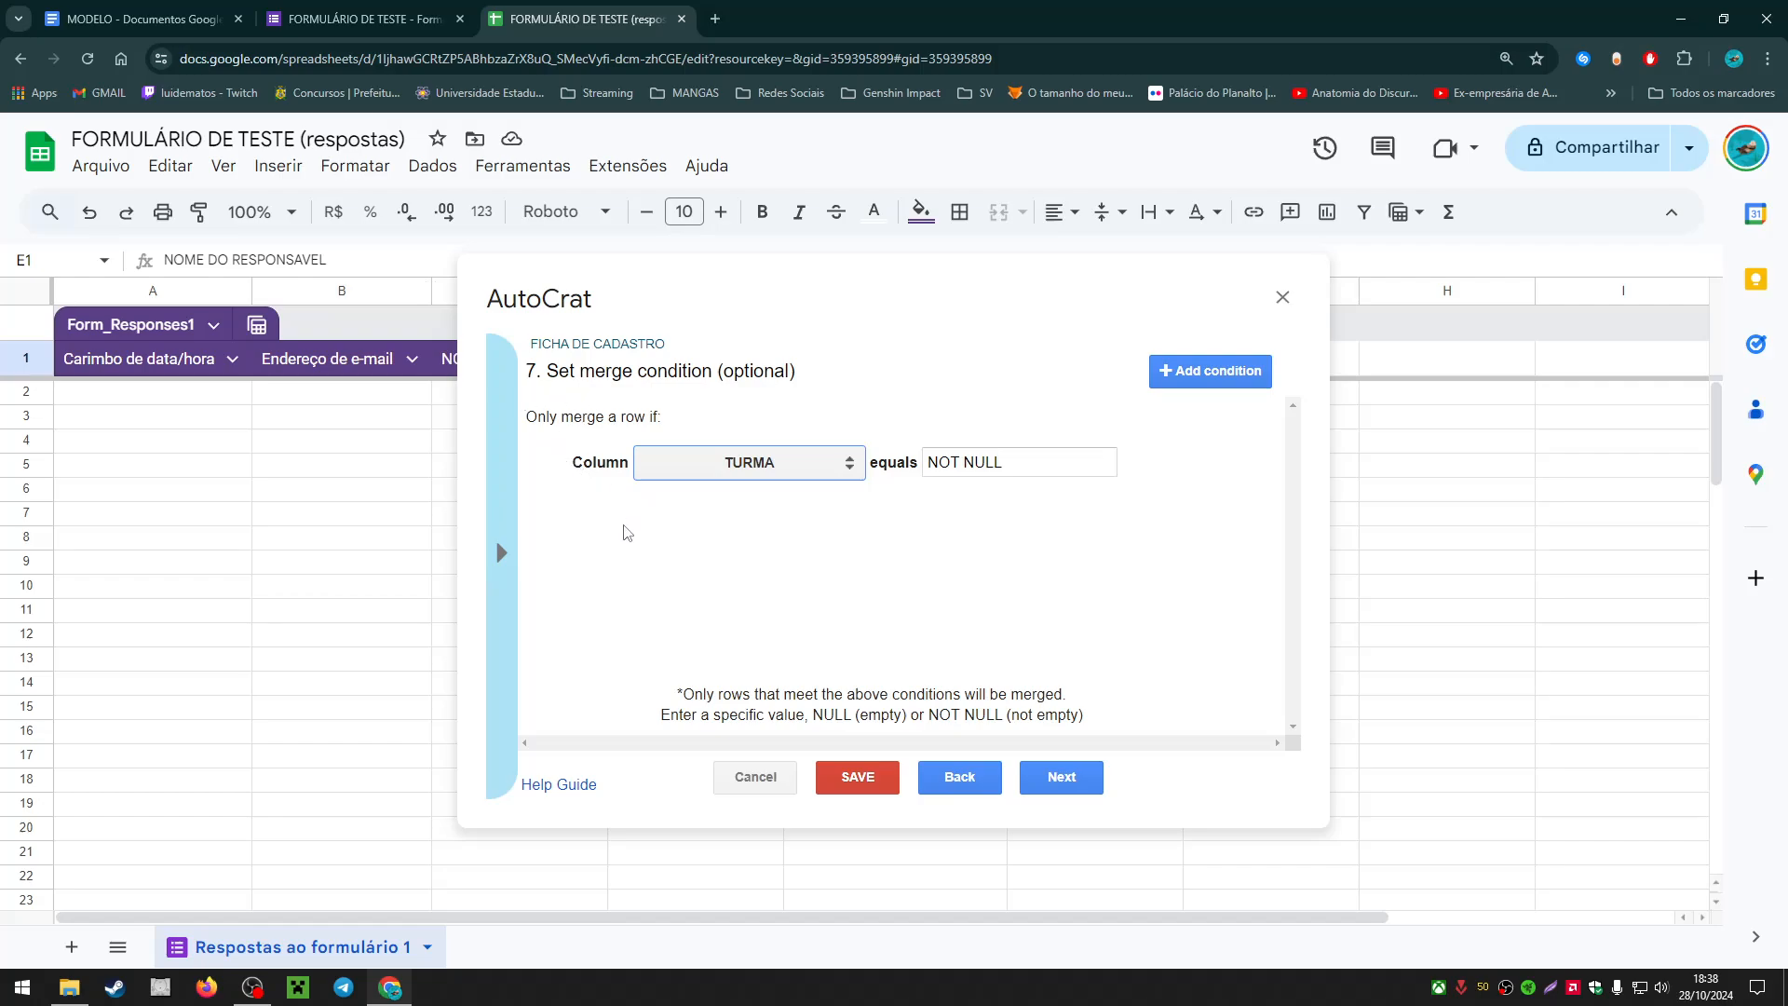
key("Tab")
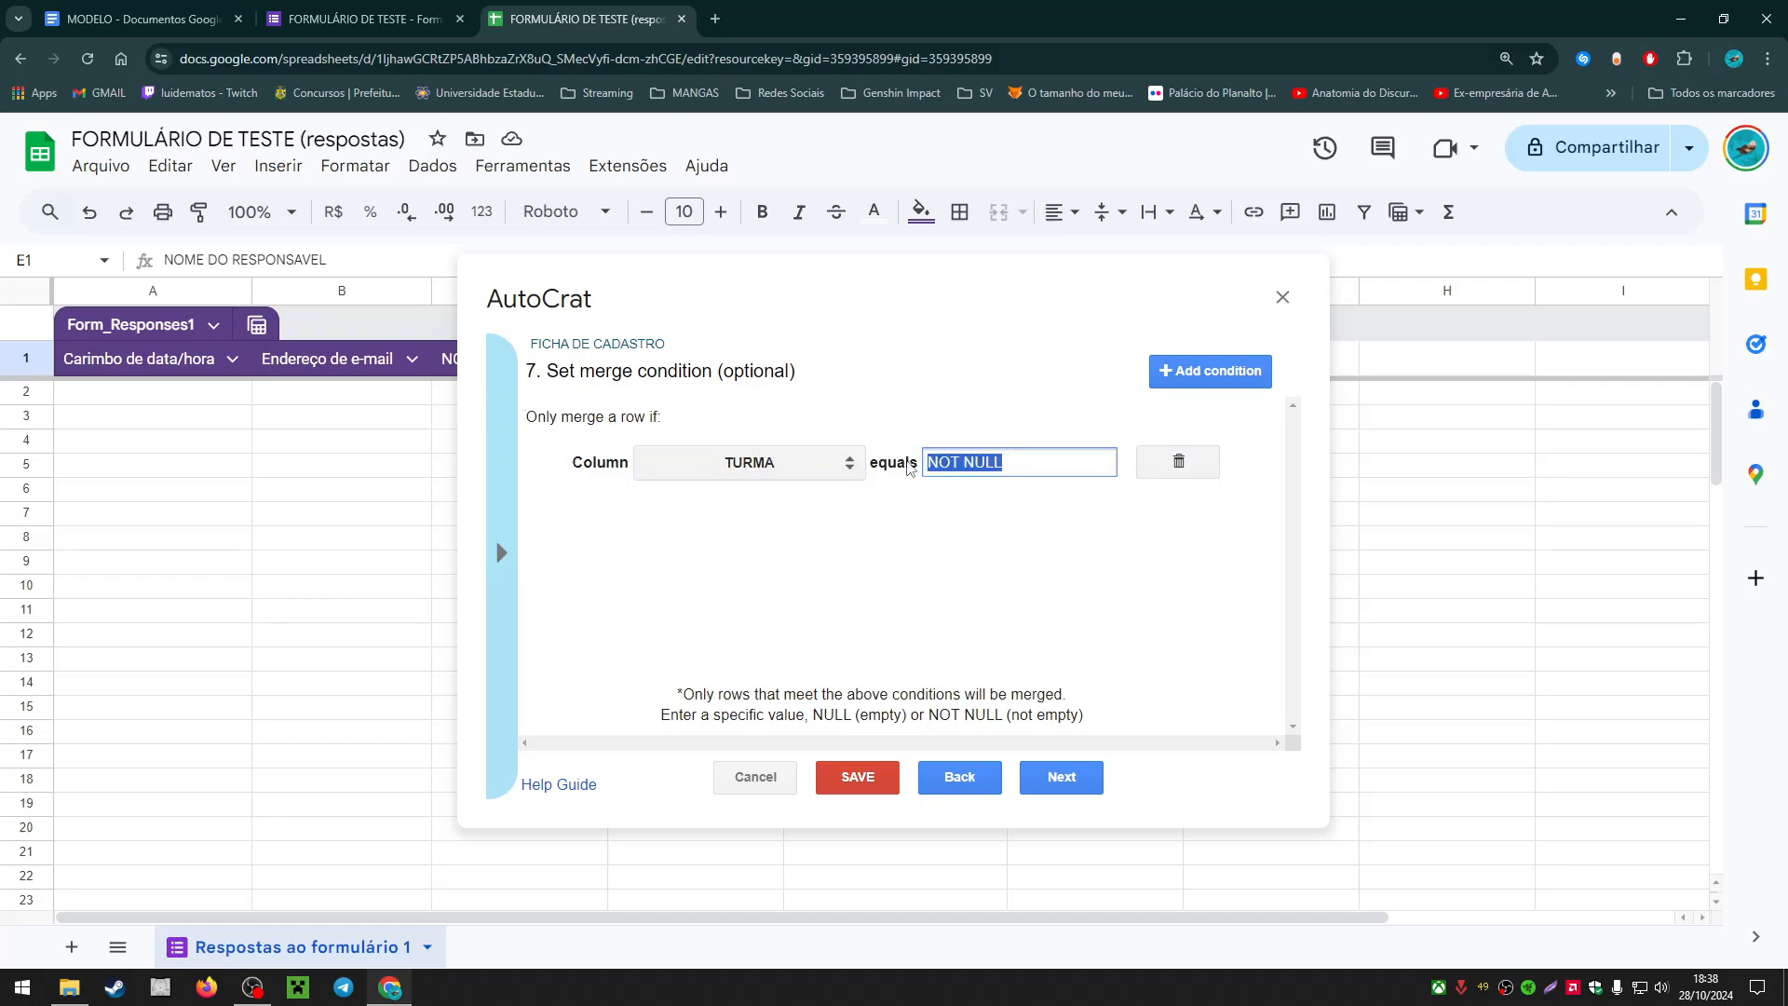
Step: Edit the condition value to INFANTIL IV, then delete the TURMA condition and confirm
type("INFANTIL IV")
left_click_drag(1037, 468, 929, 463)
left_click(1030, 463)
left_click(994, 462)
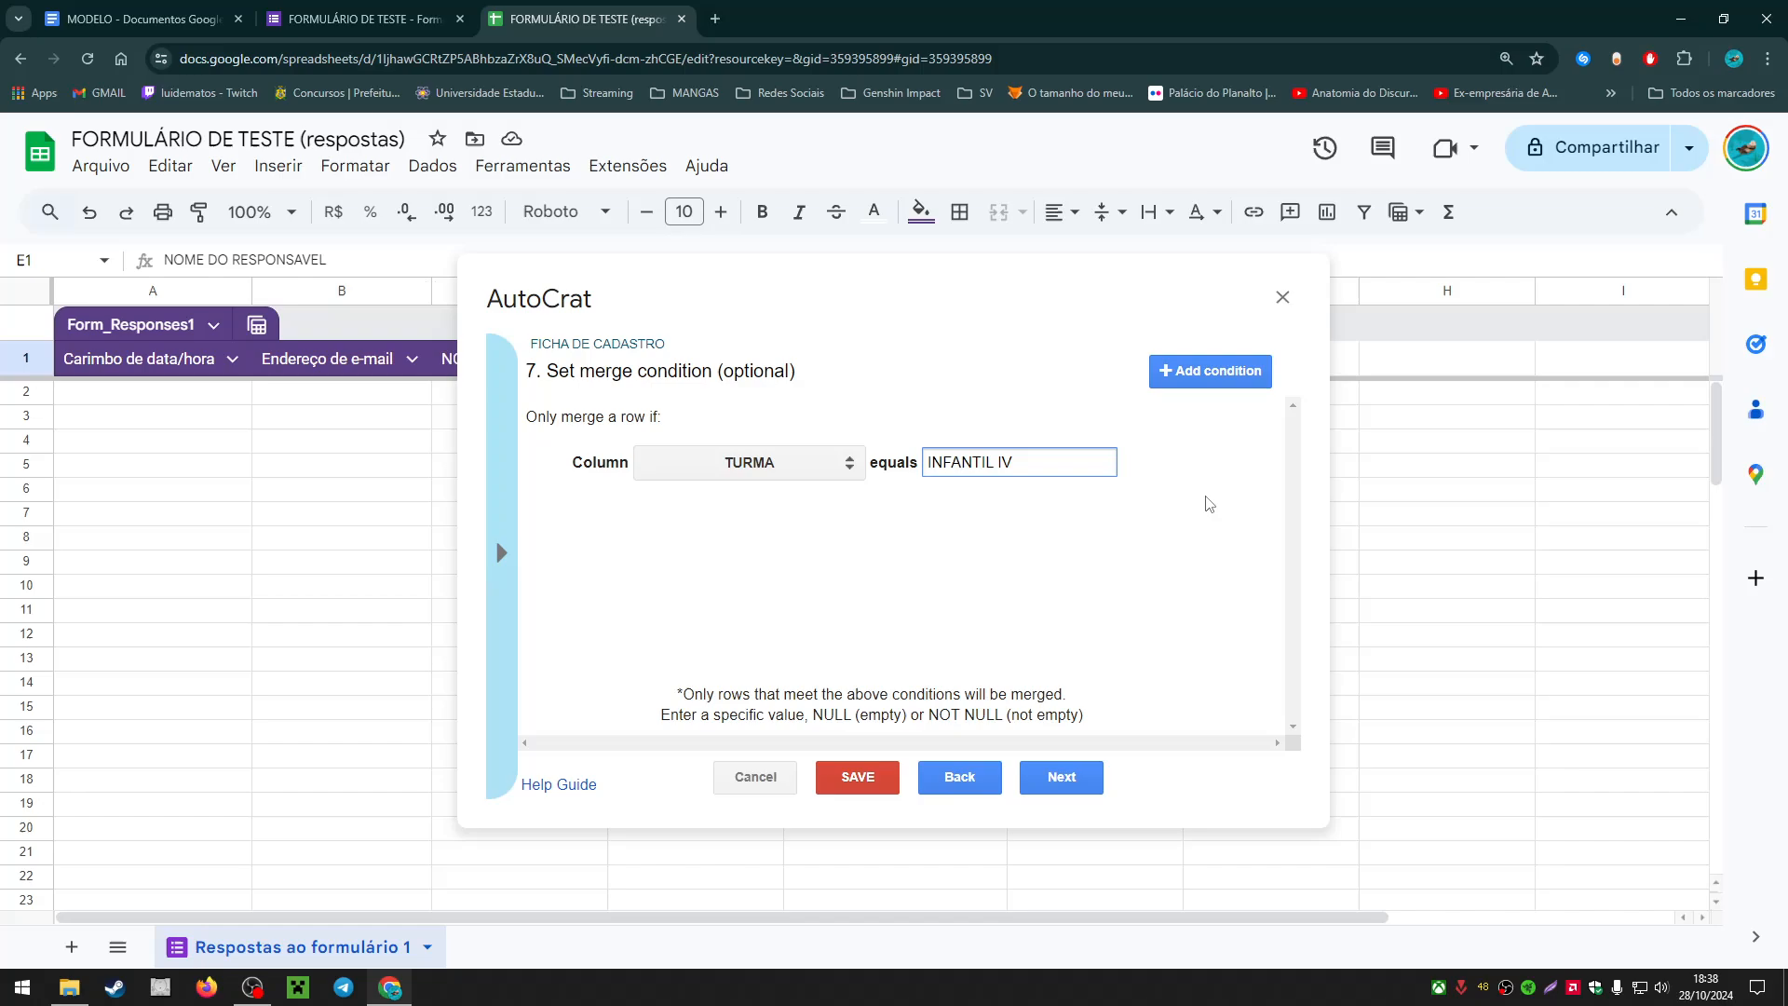
key("BackSpace")
key("BackSpace")
key("BackSpace")
key("BackSpace")
key("BackSpace")
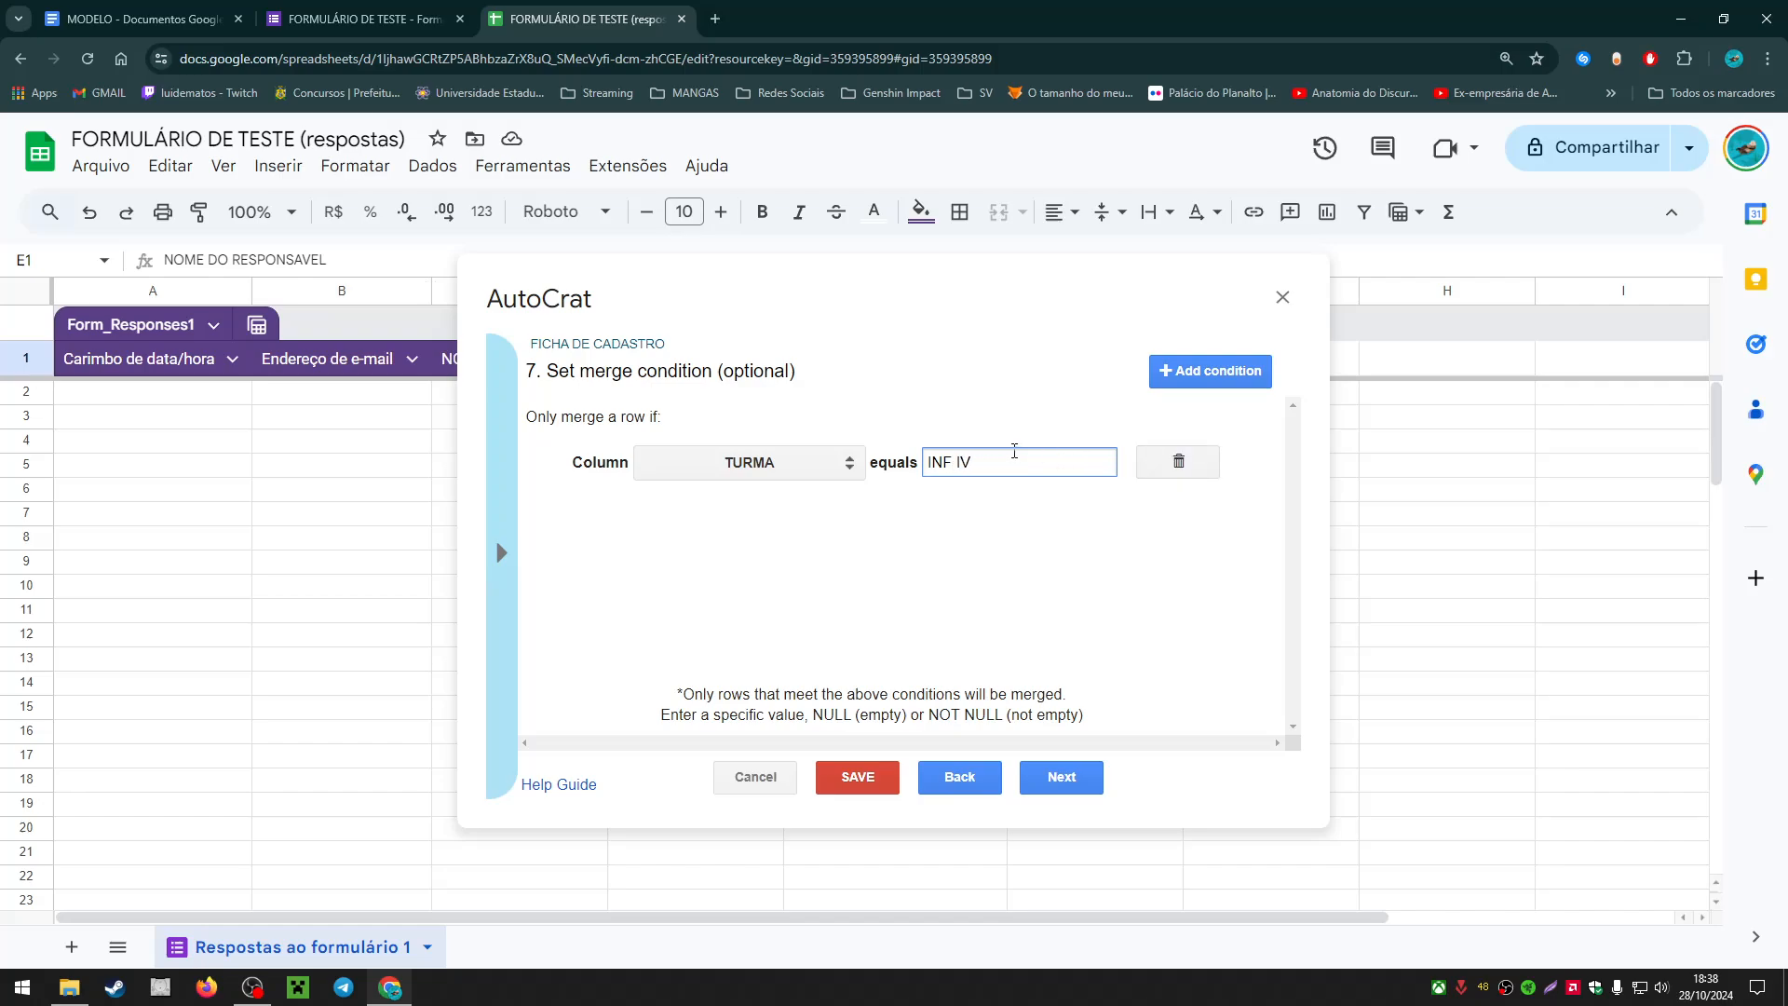
triple_click(968, 462)
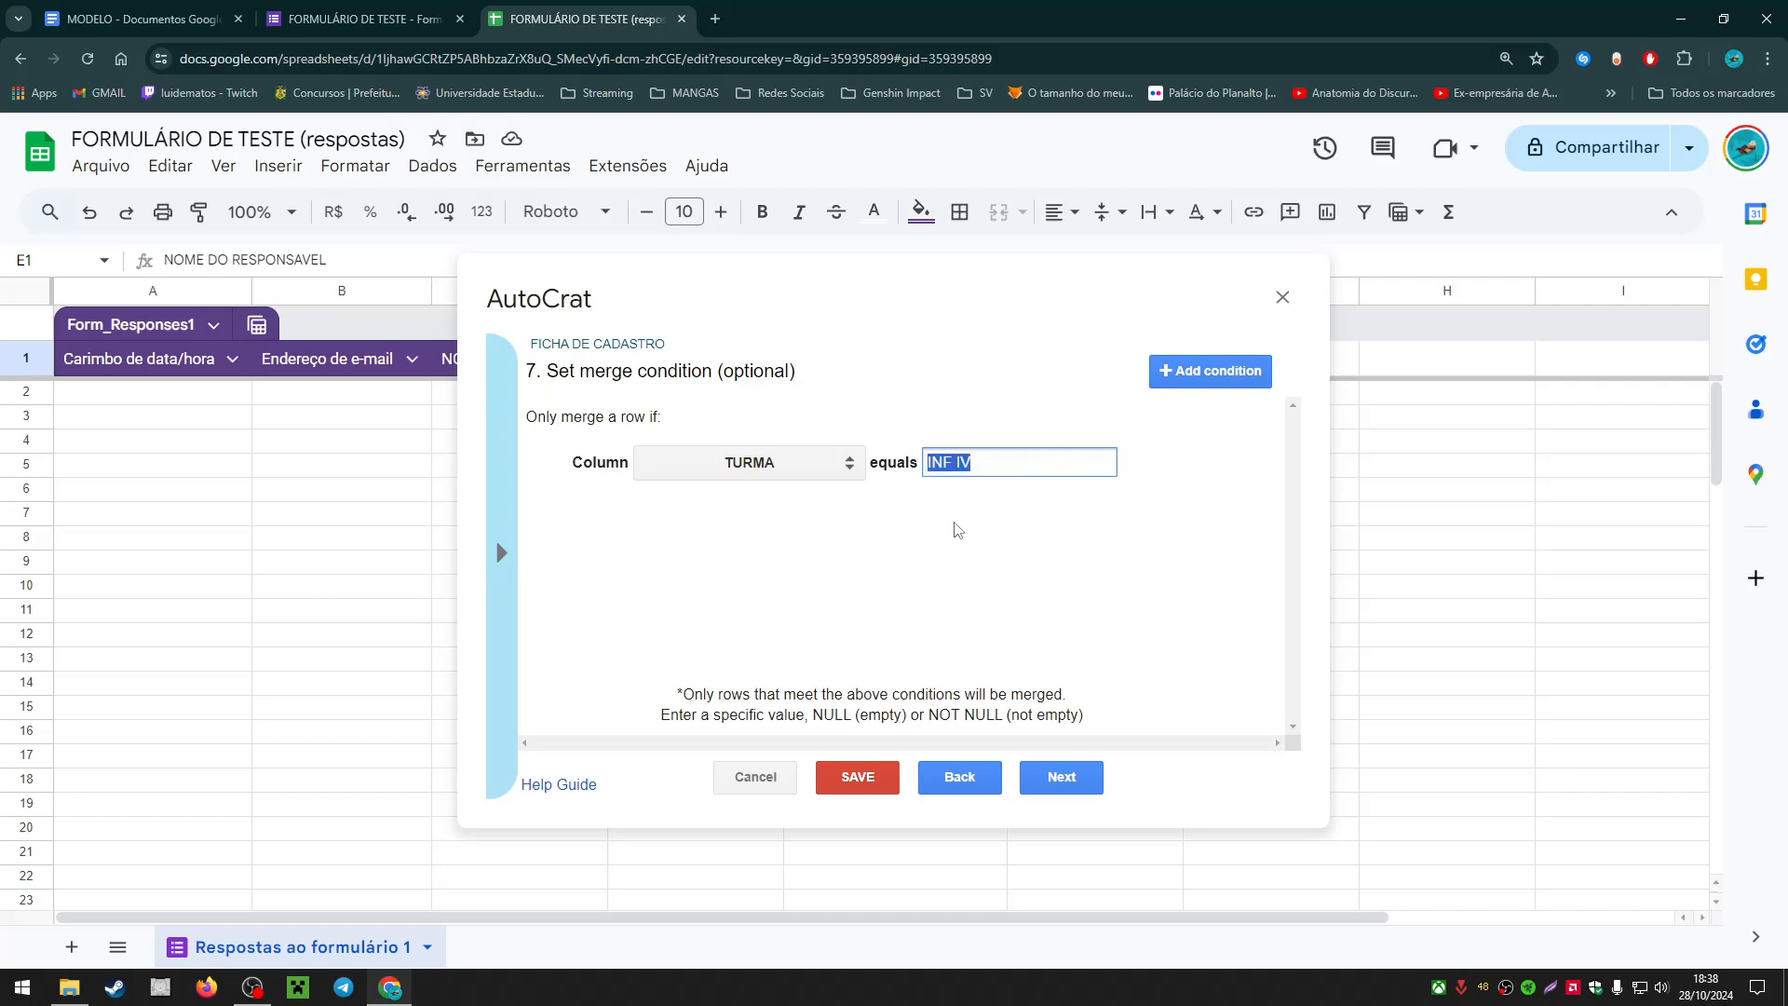
left_click(951, 462)
type("ANTI")
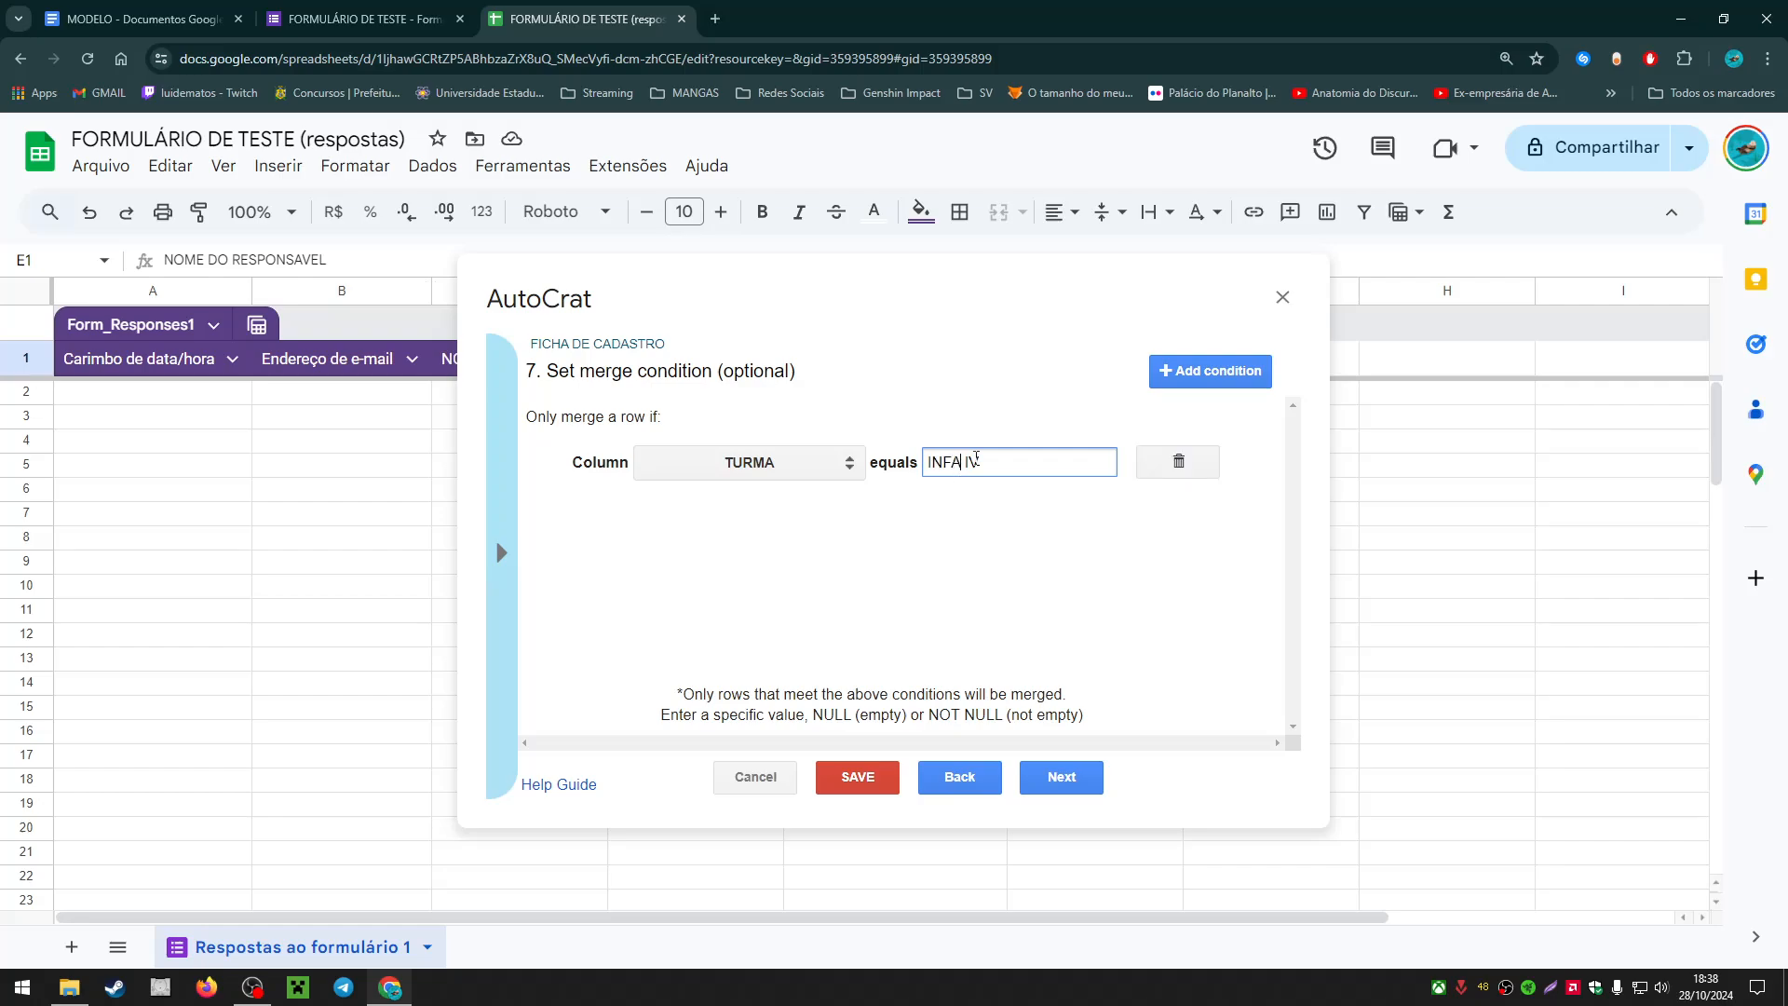
type("L")
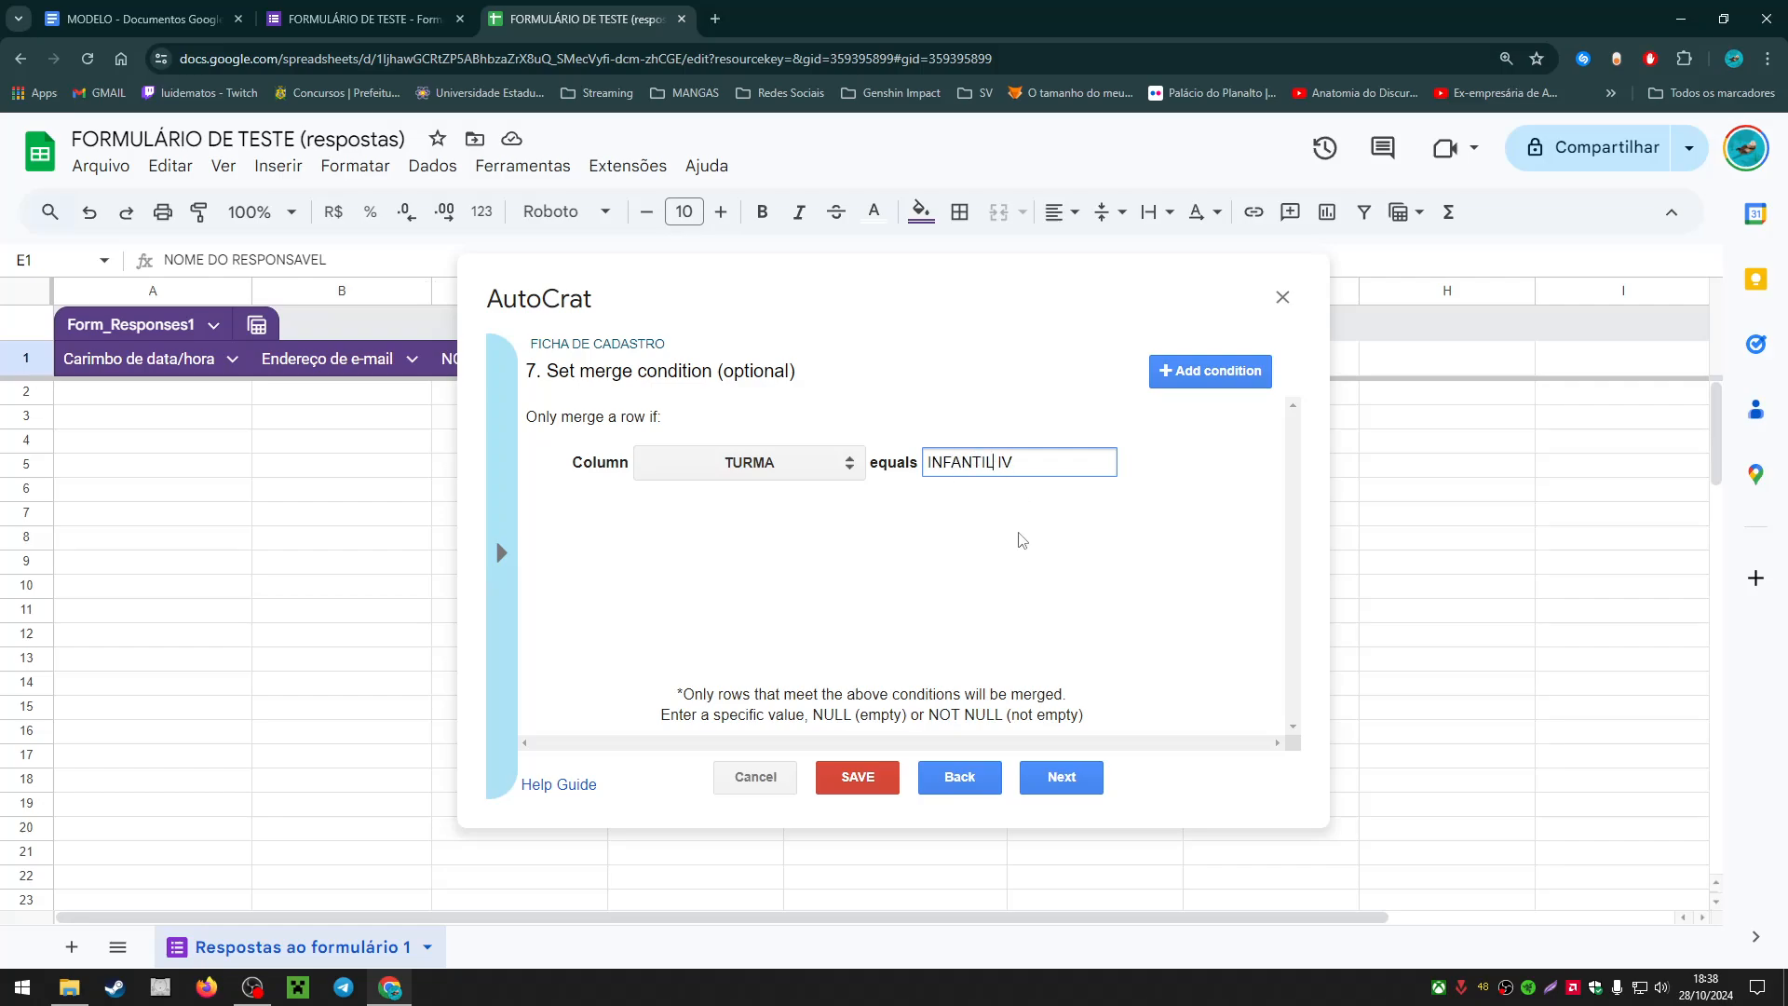
left_click_drag(1017, 462, 892, 469)
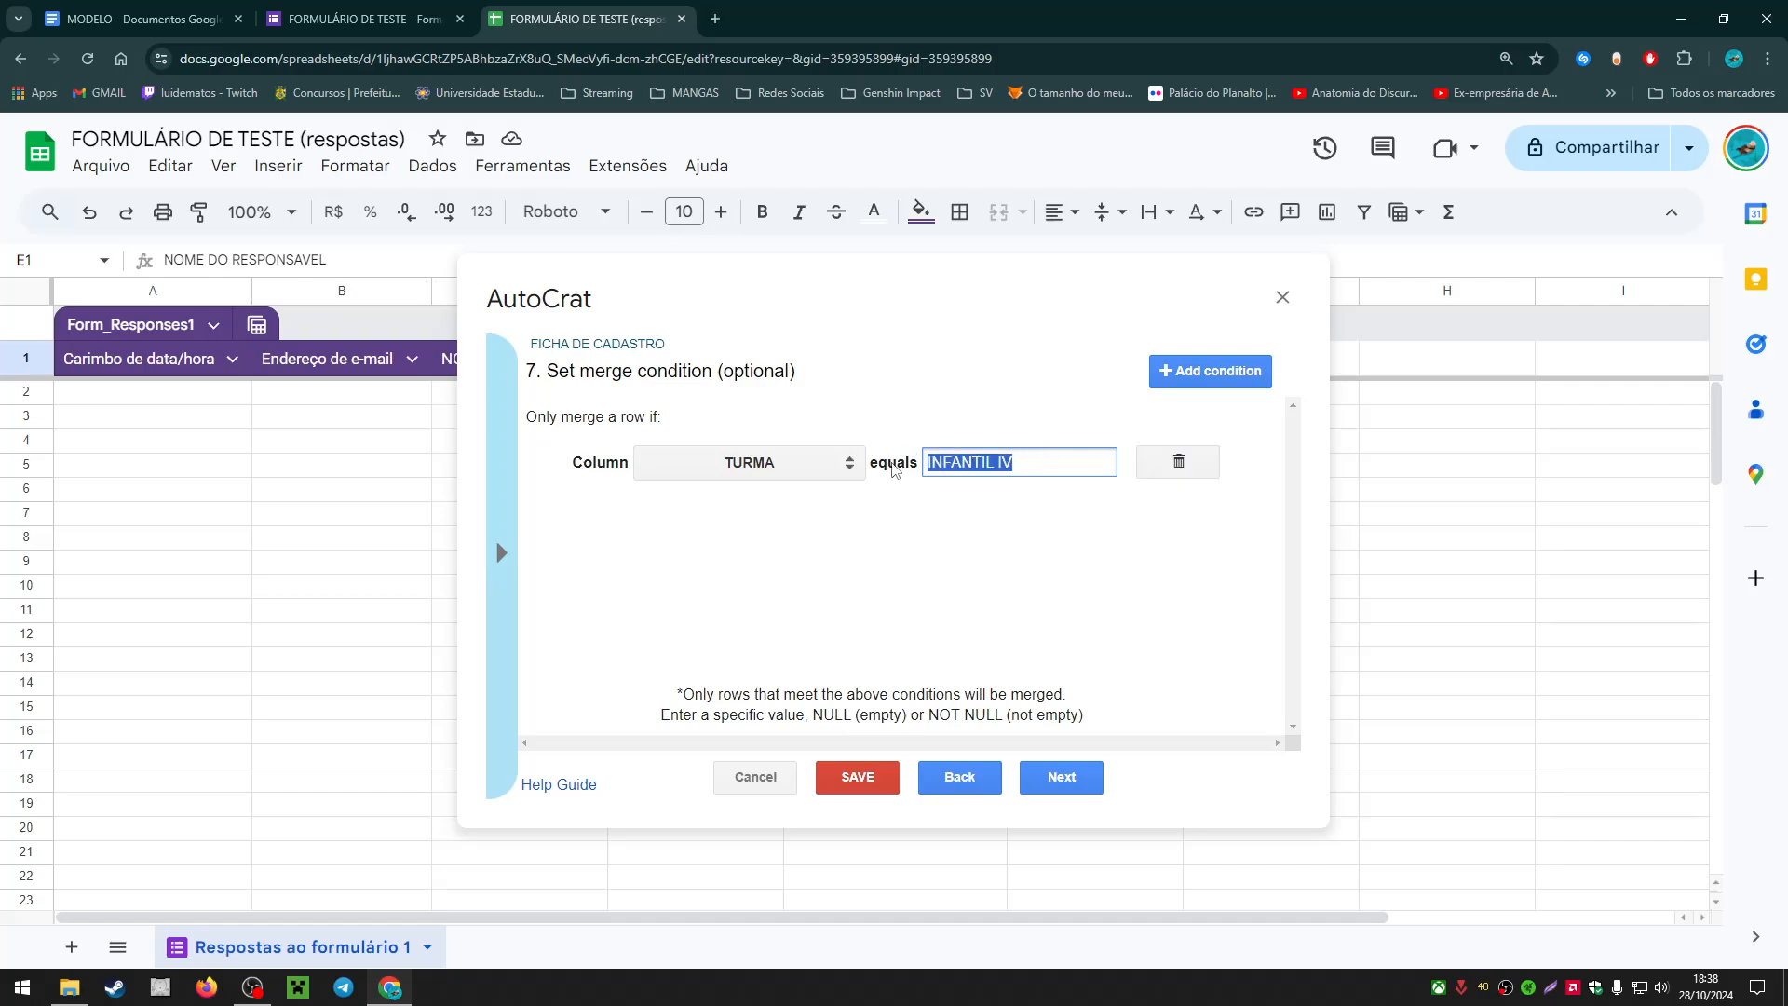
left_click(1042, 469)
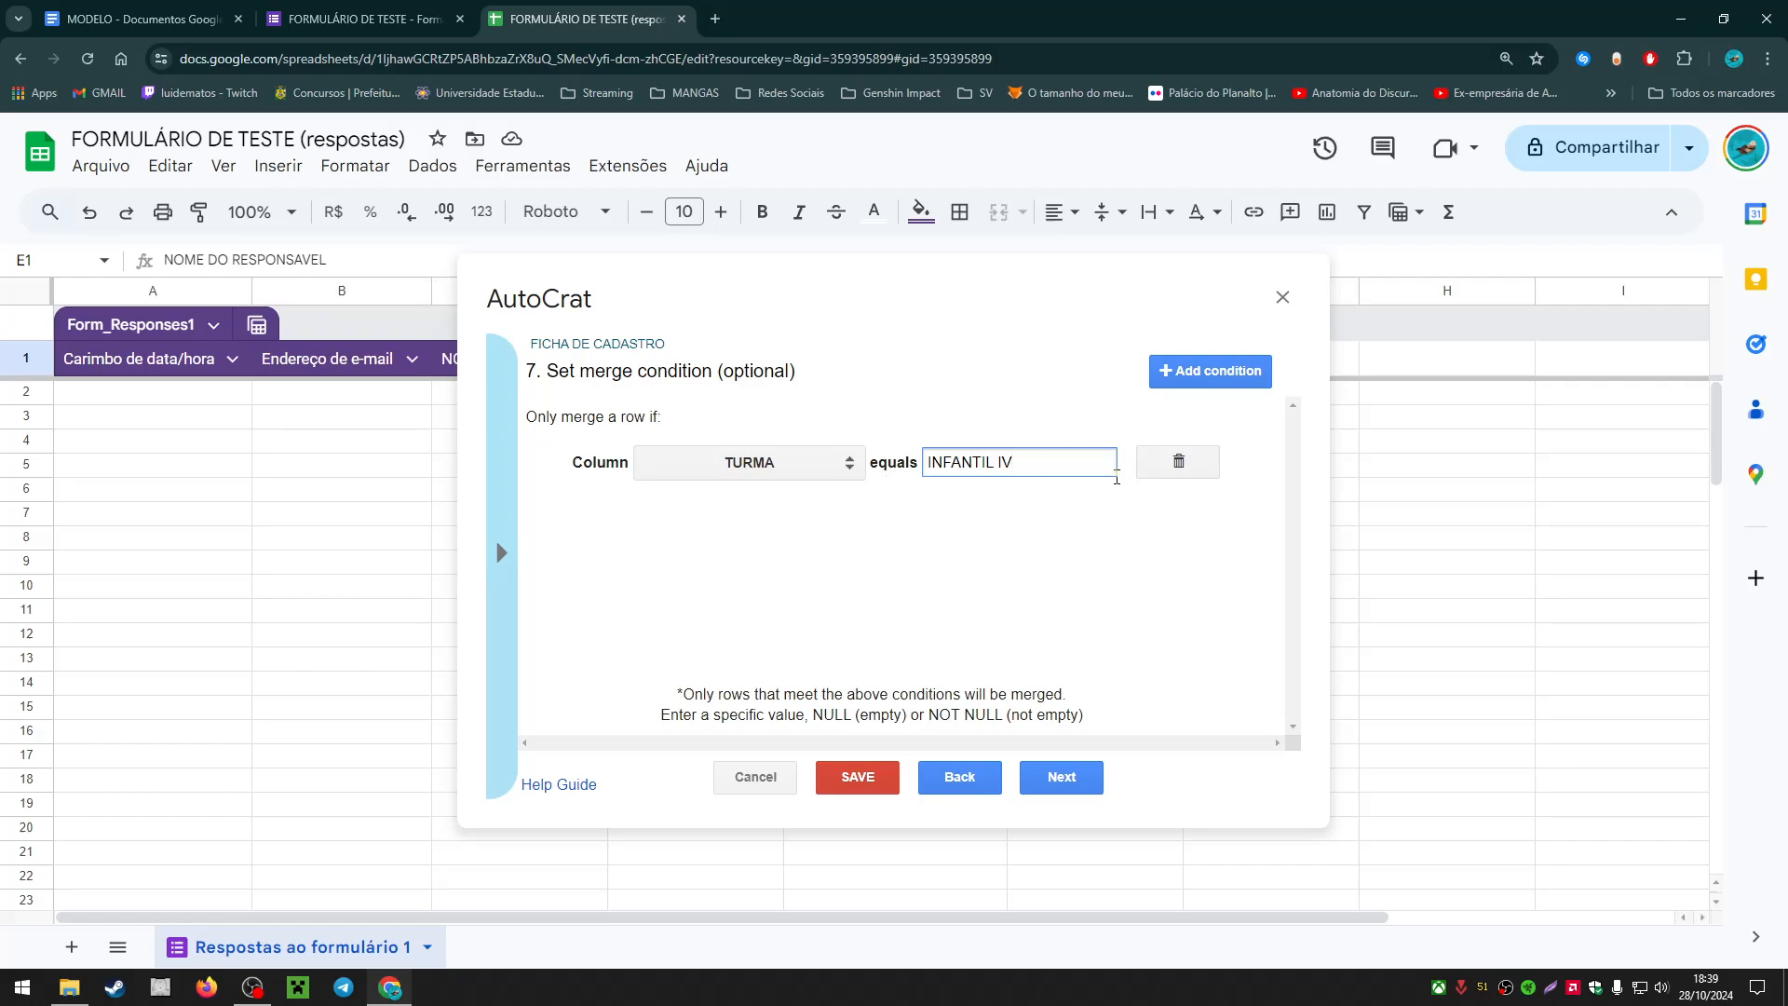
left_click(1155, 466)
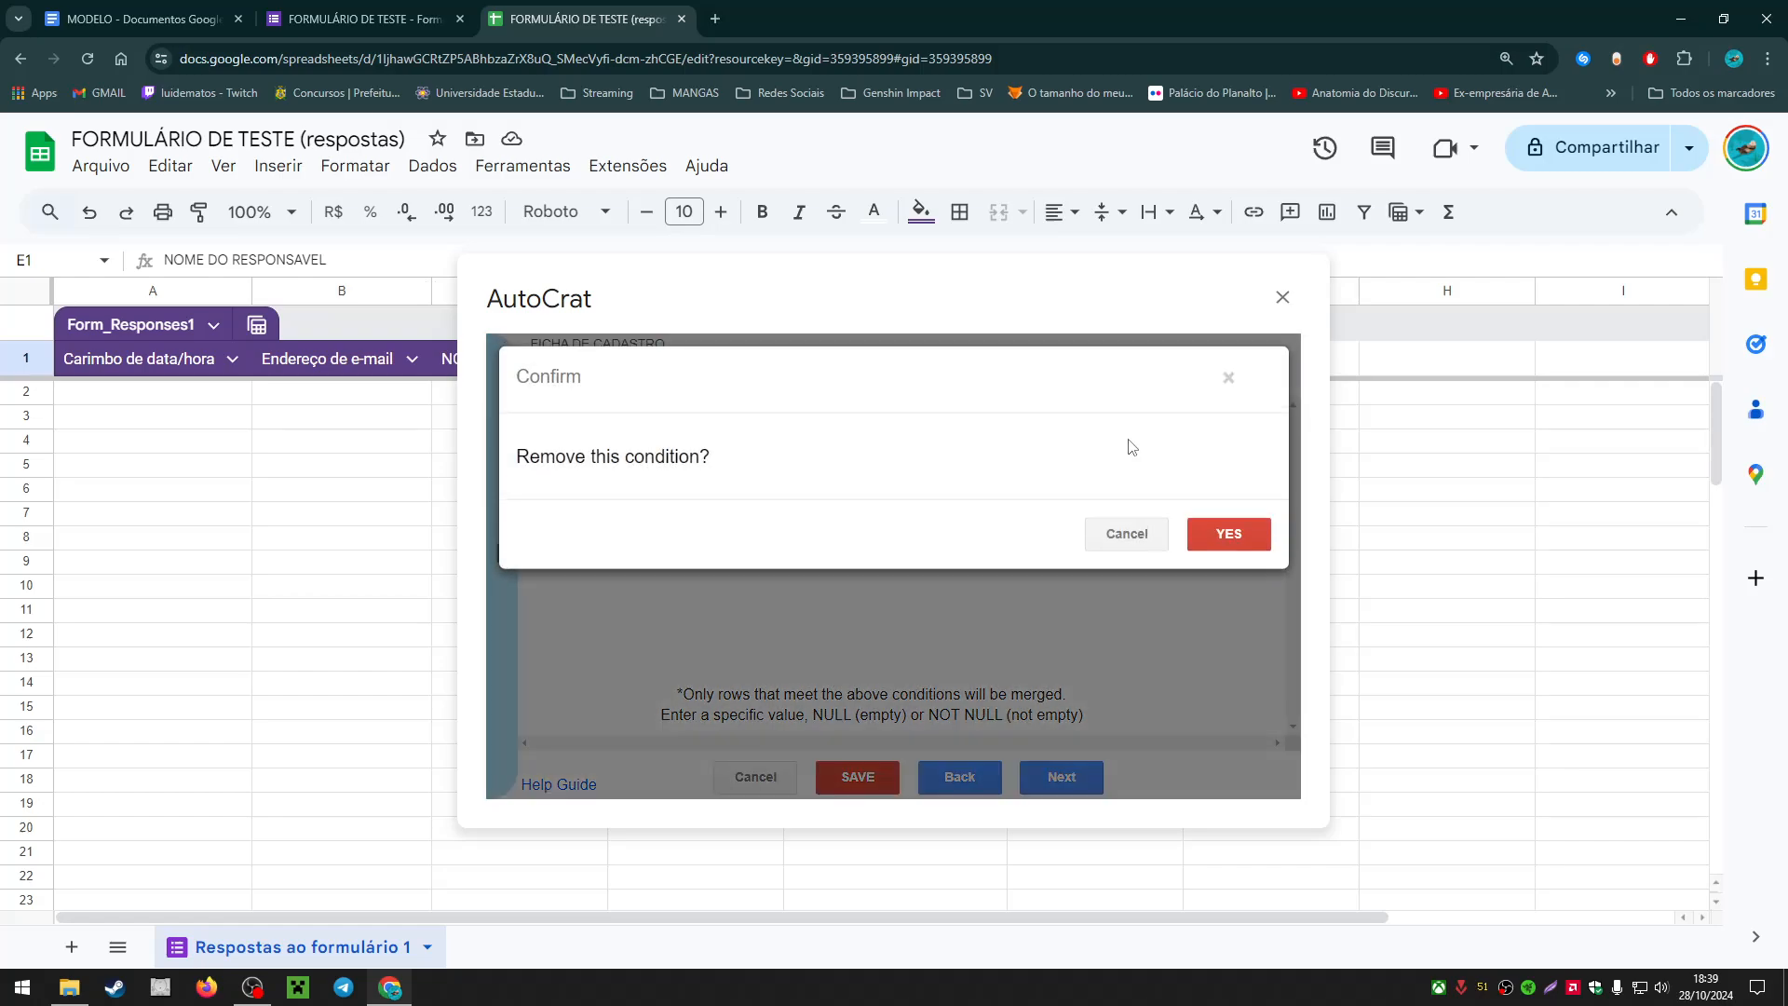
left_click(1211, 535)
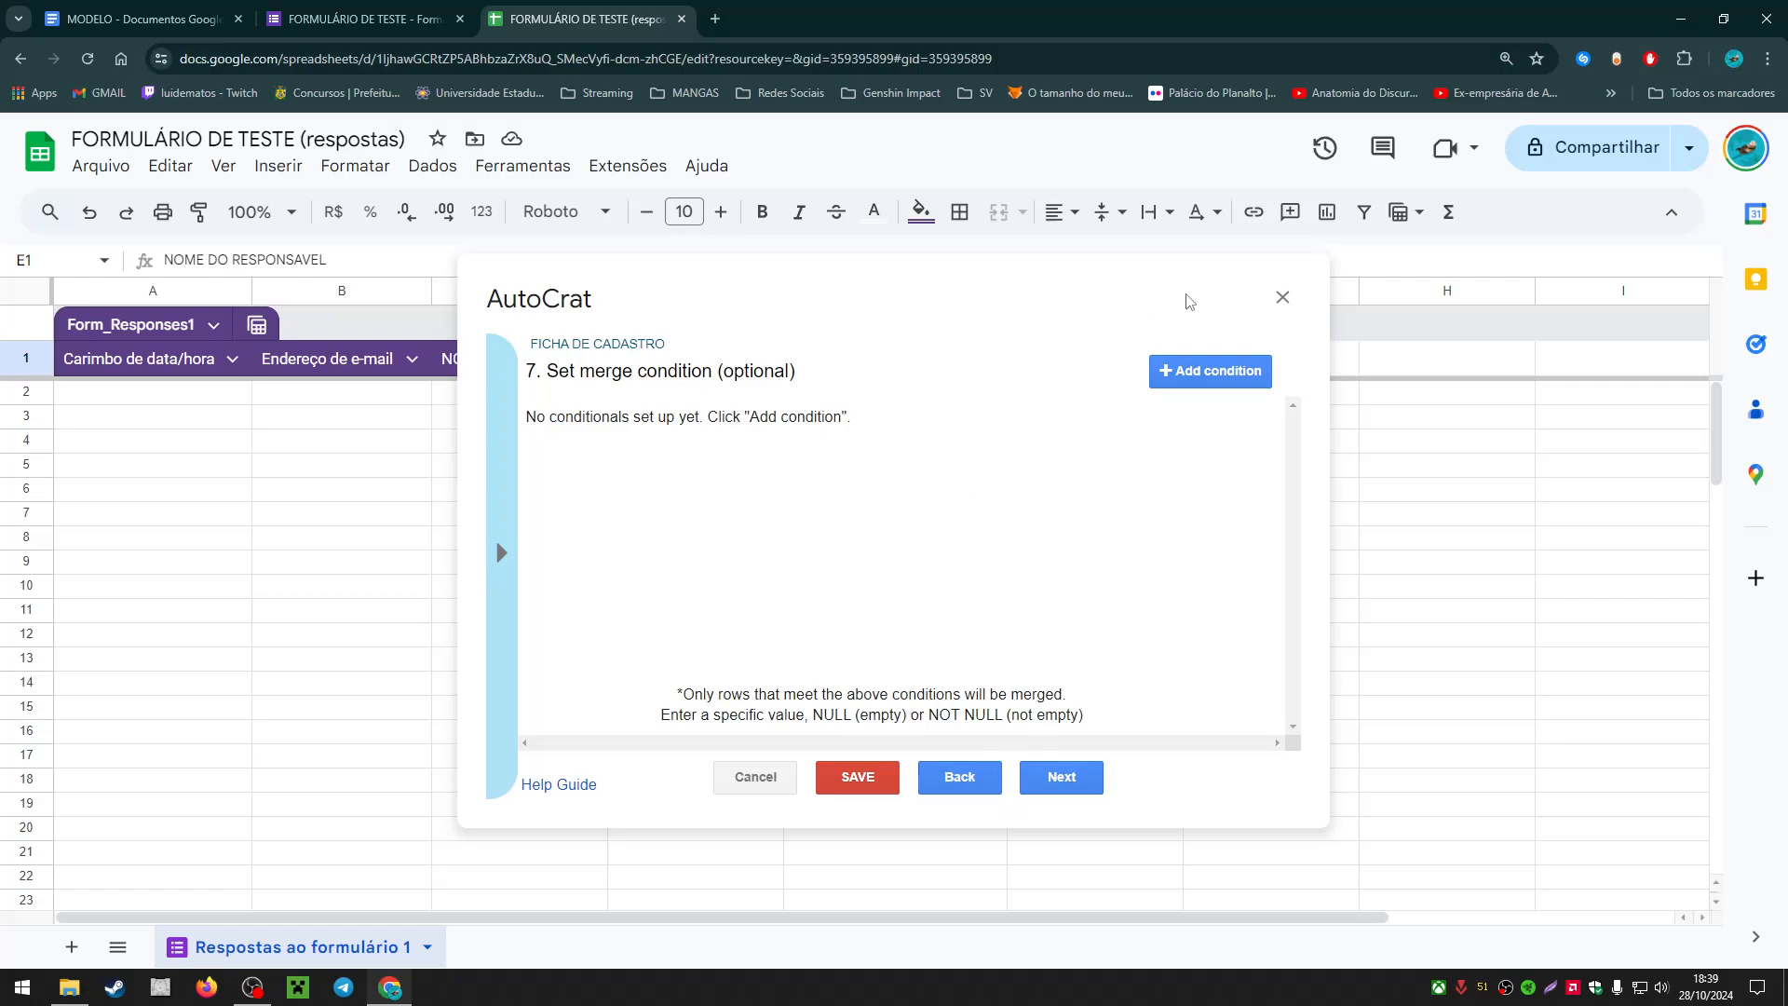
Step: Pass step 8 with sharing set to No and step 9 without triggers, then save the job
left_click(1086, 782)
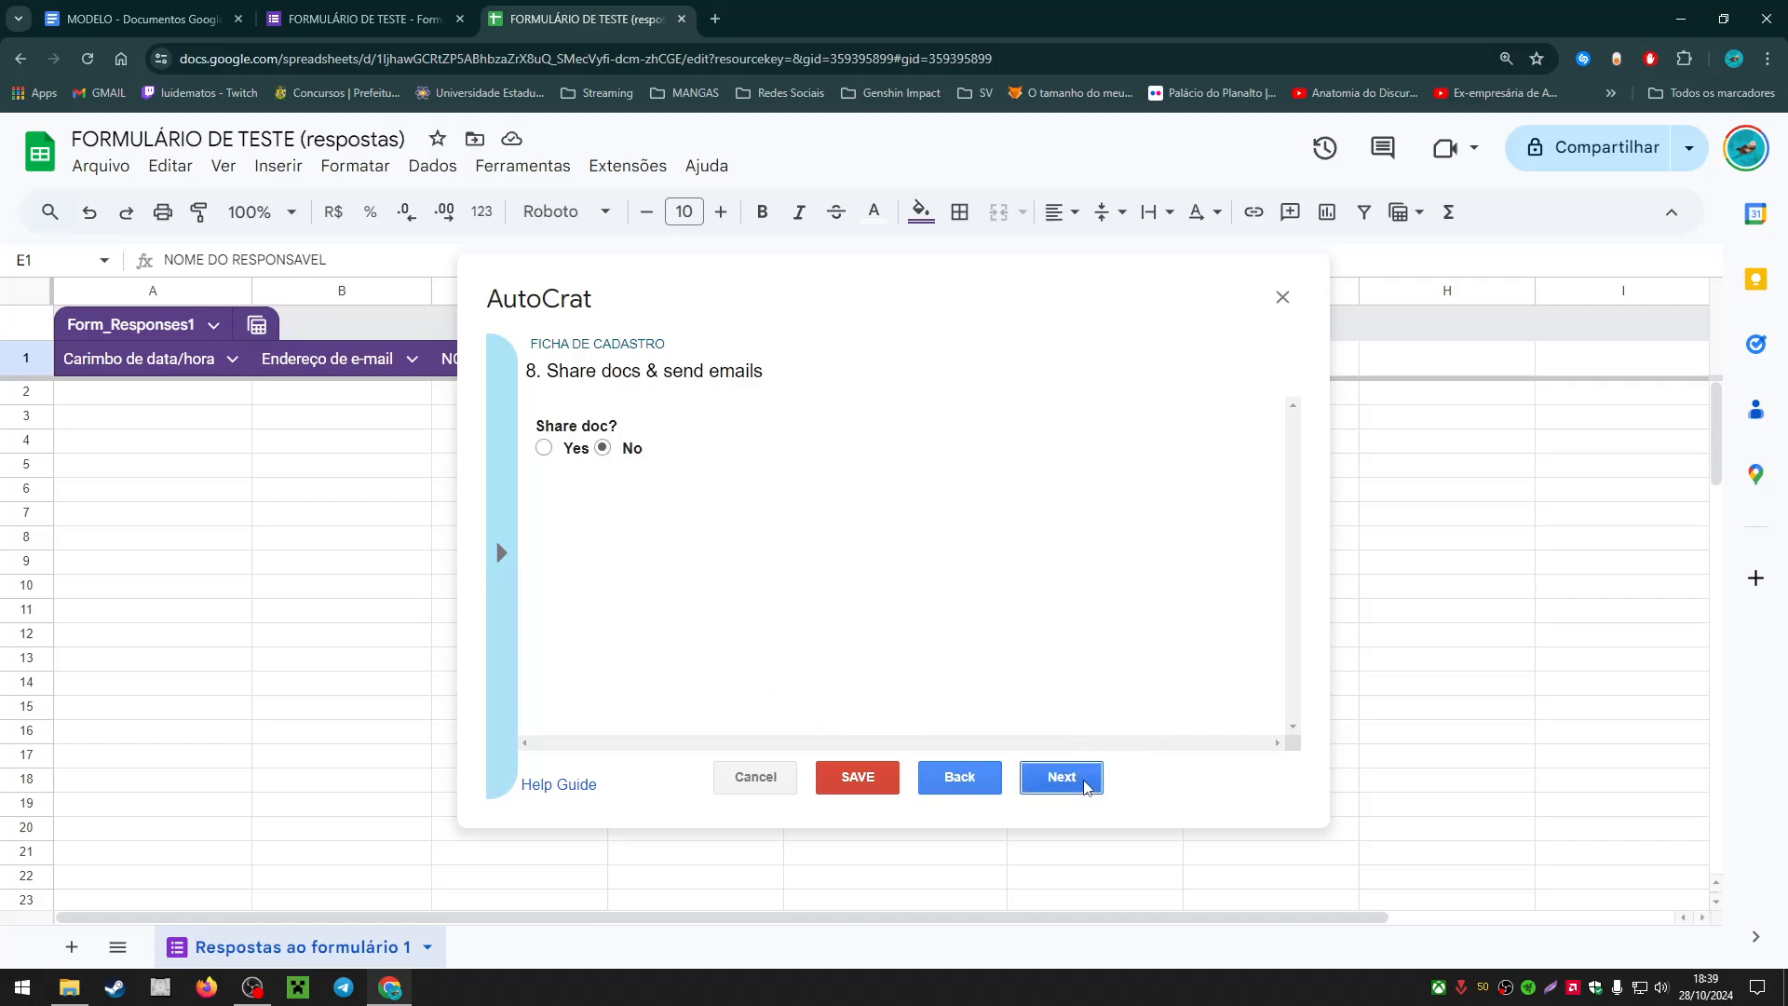
left_click_drag(557, 383, 802, 384)
left_click(802, 384)
left_click(1081, 778)
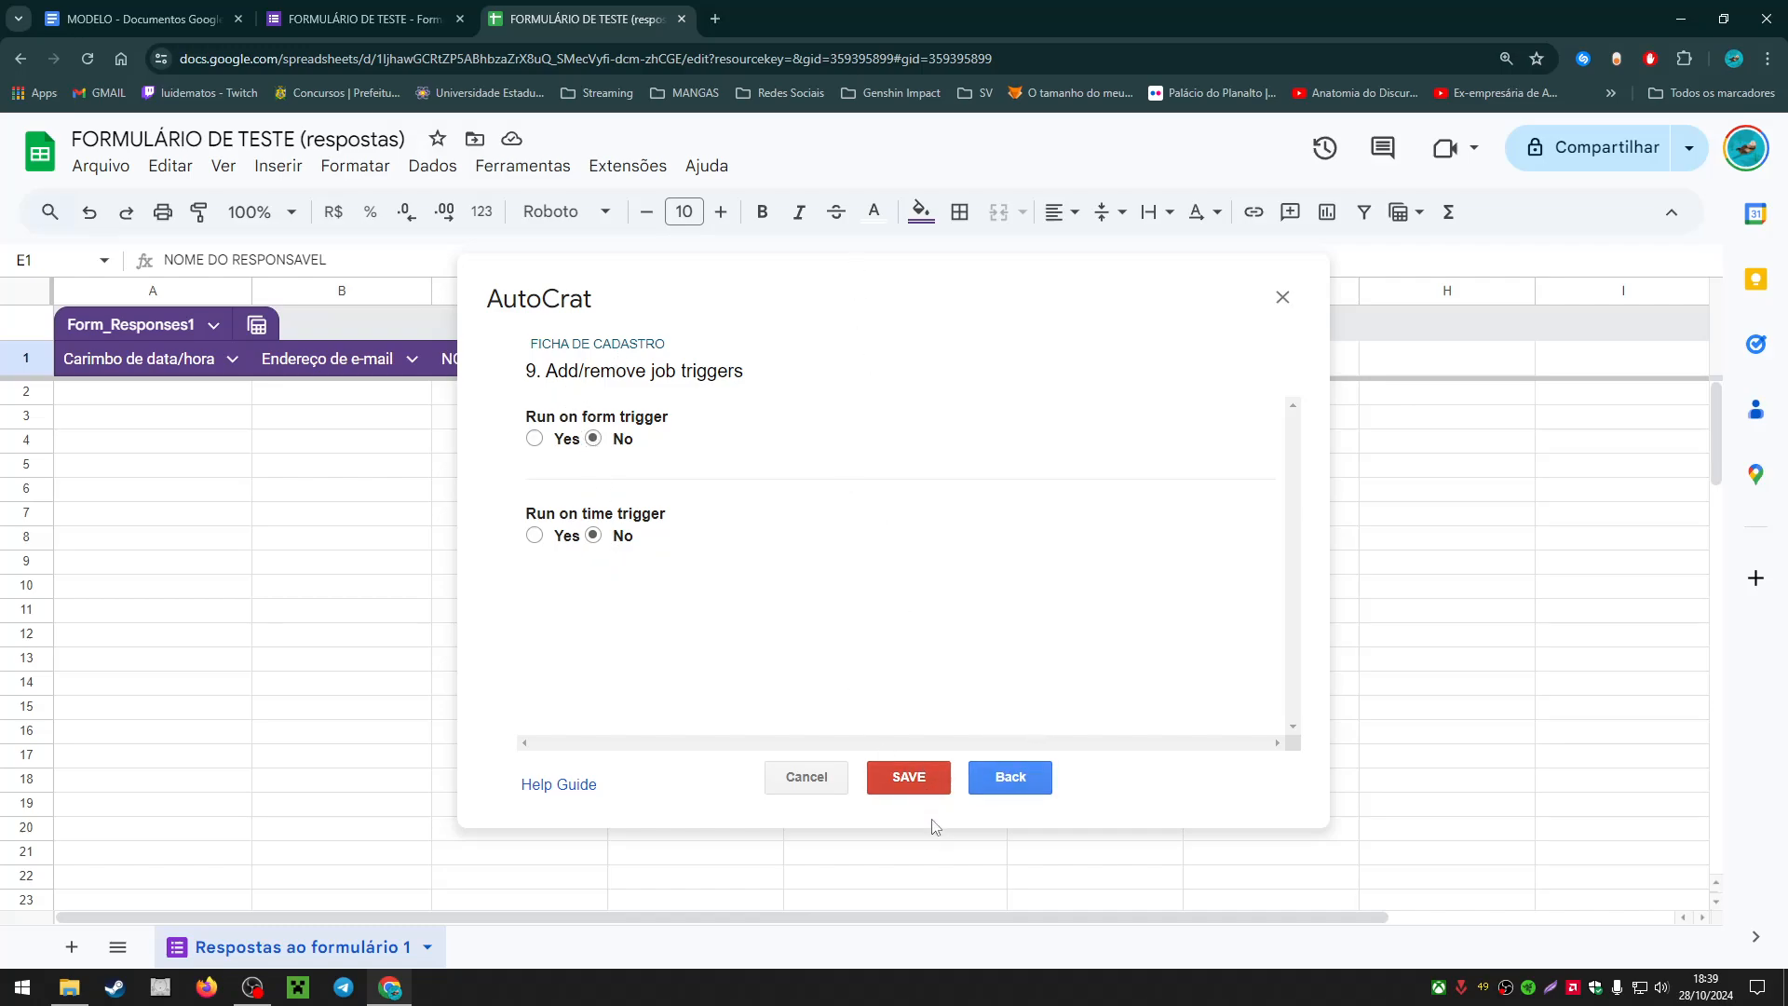
left_click(918, 785)
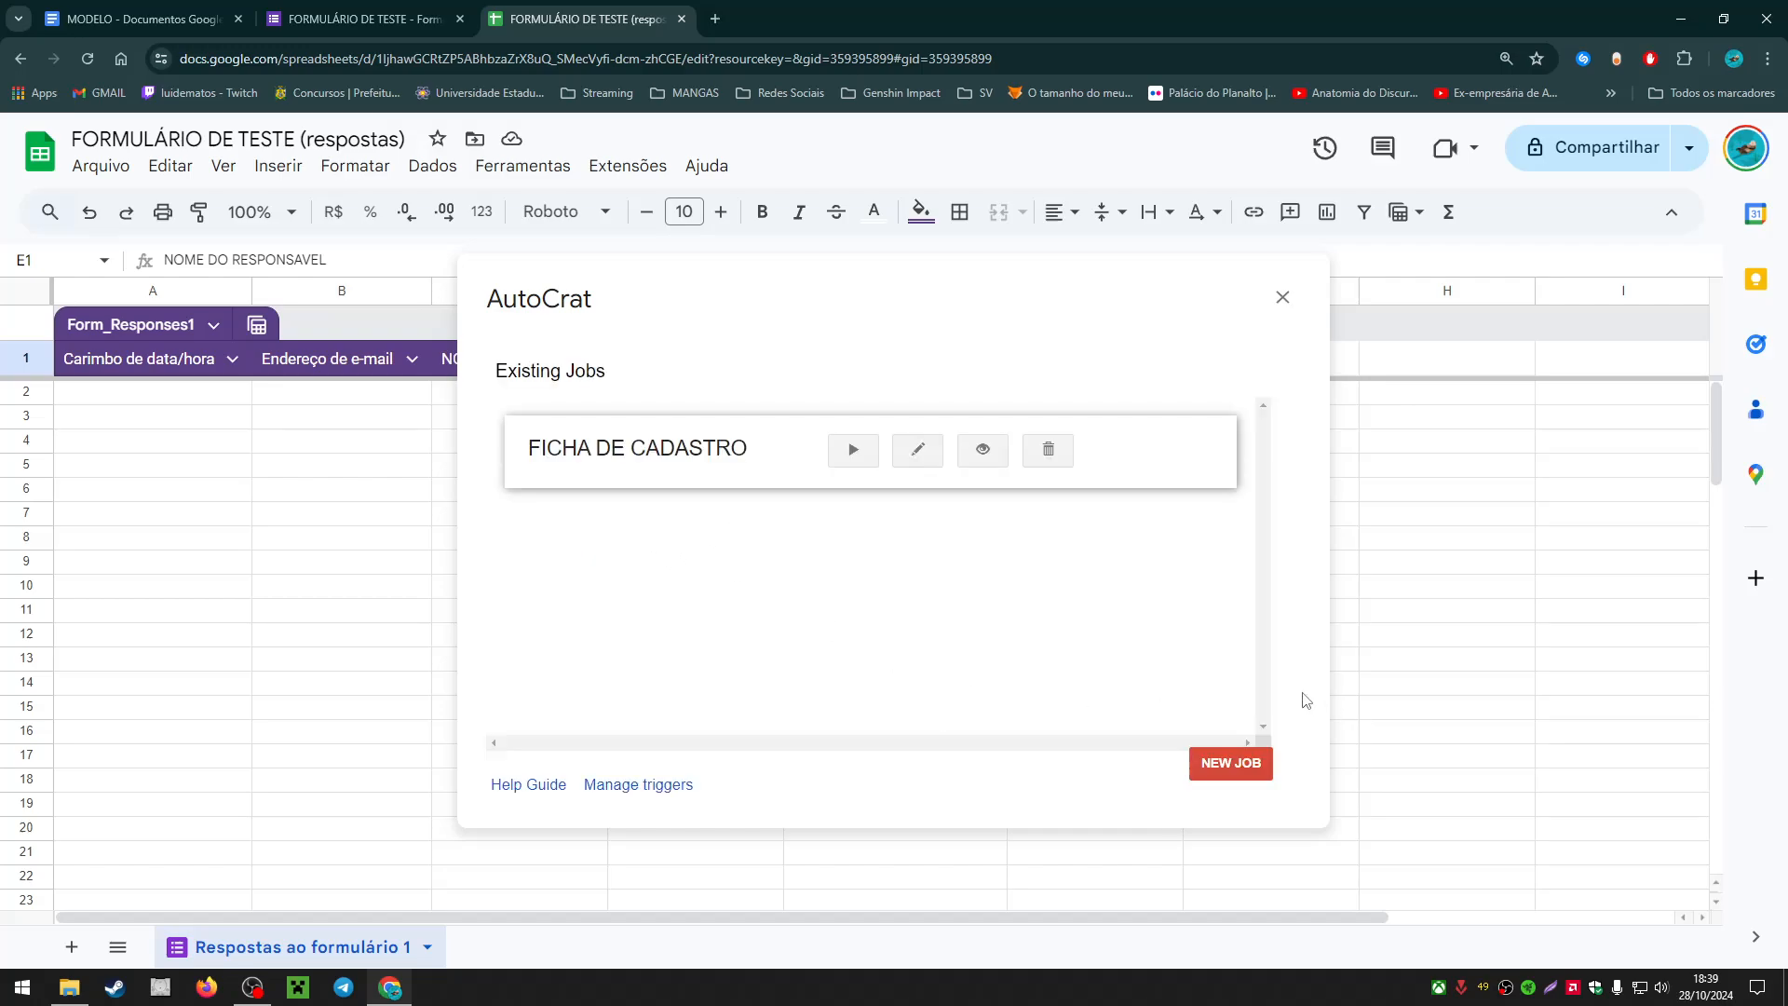
Step: Reopen the FICHA DE CADASTRO job at the column mapping step and compare it with the MODELO doc
left_click(926, 456)
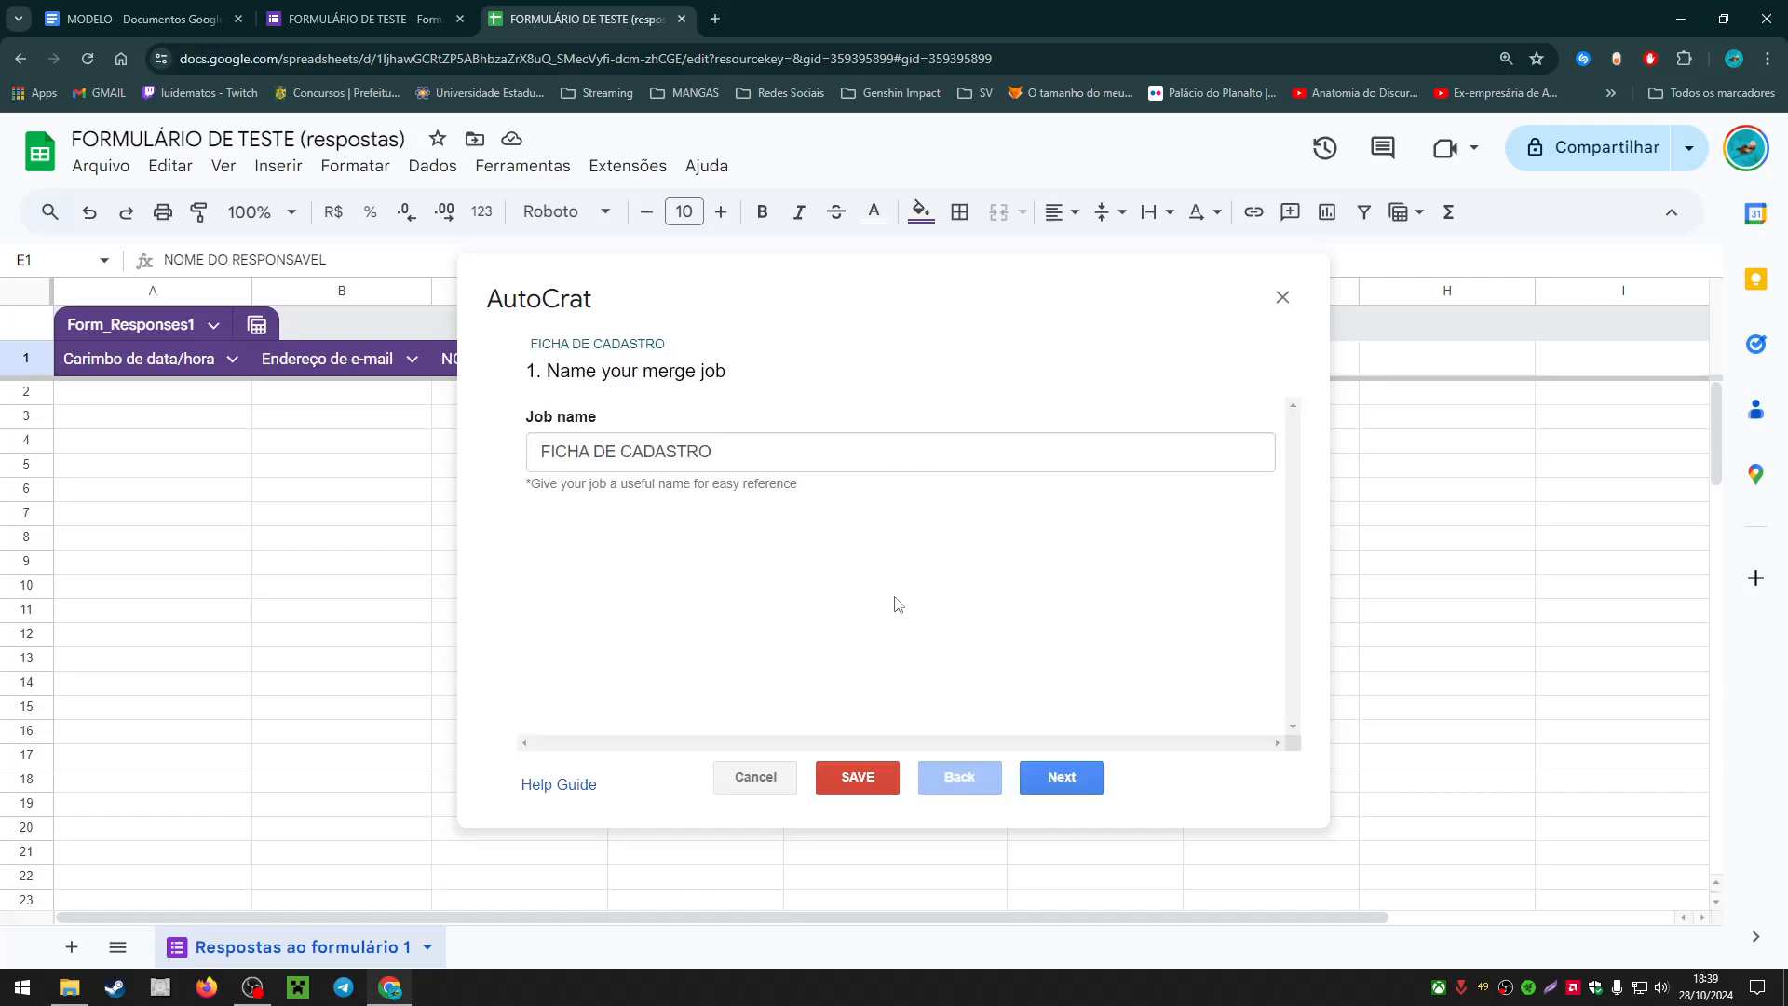
left_click(1040, 771)
left_click(1039, 771)
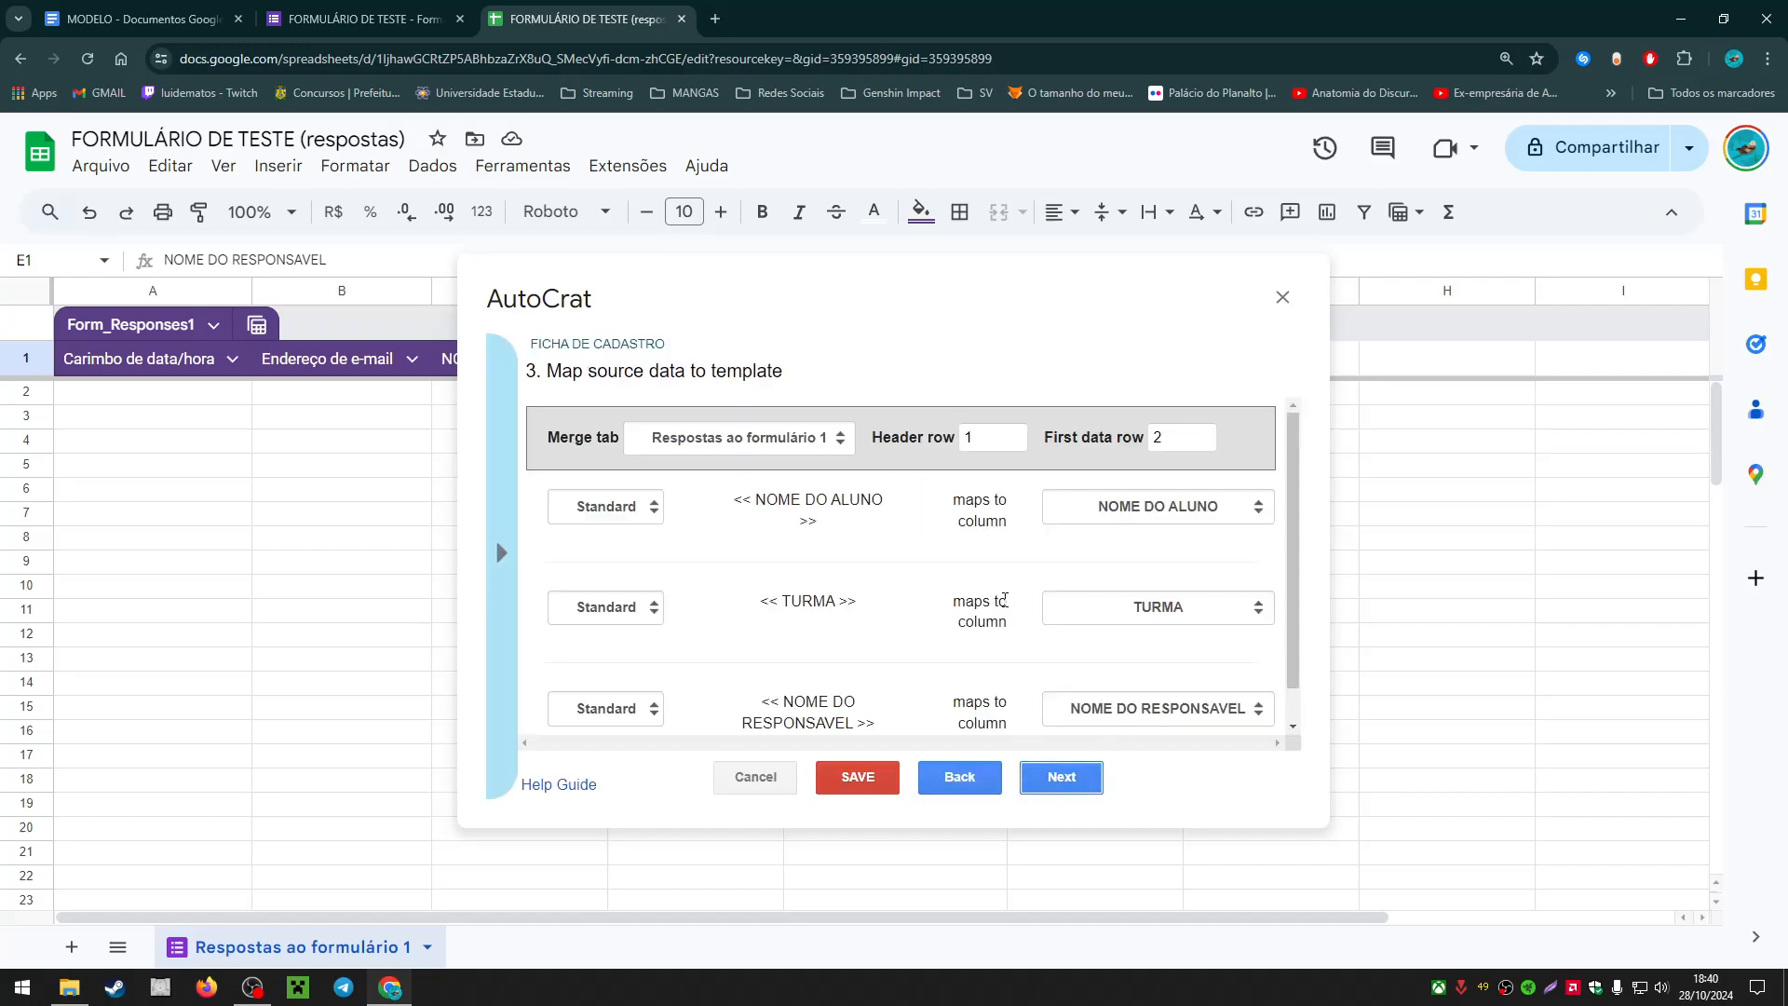
scroll(922, 503, "down", 1)
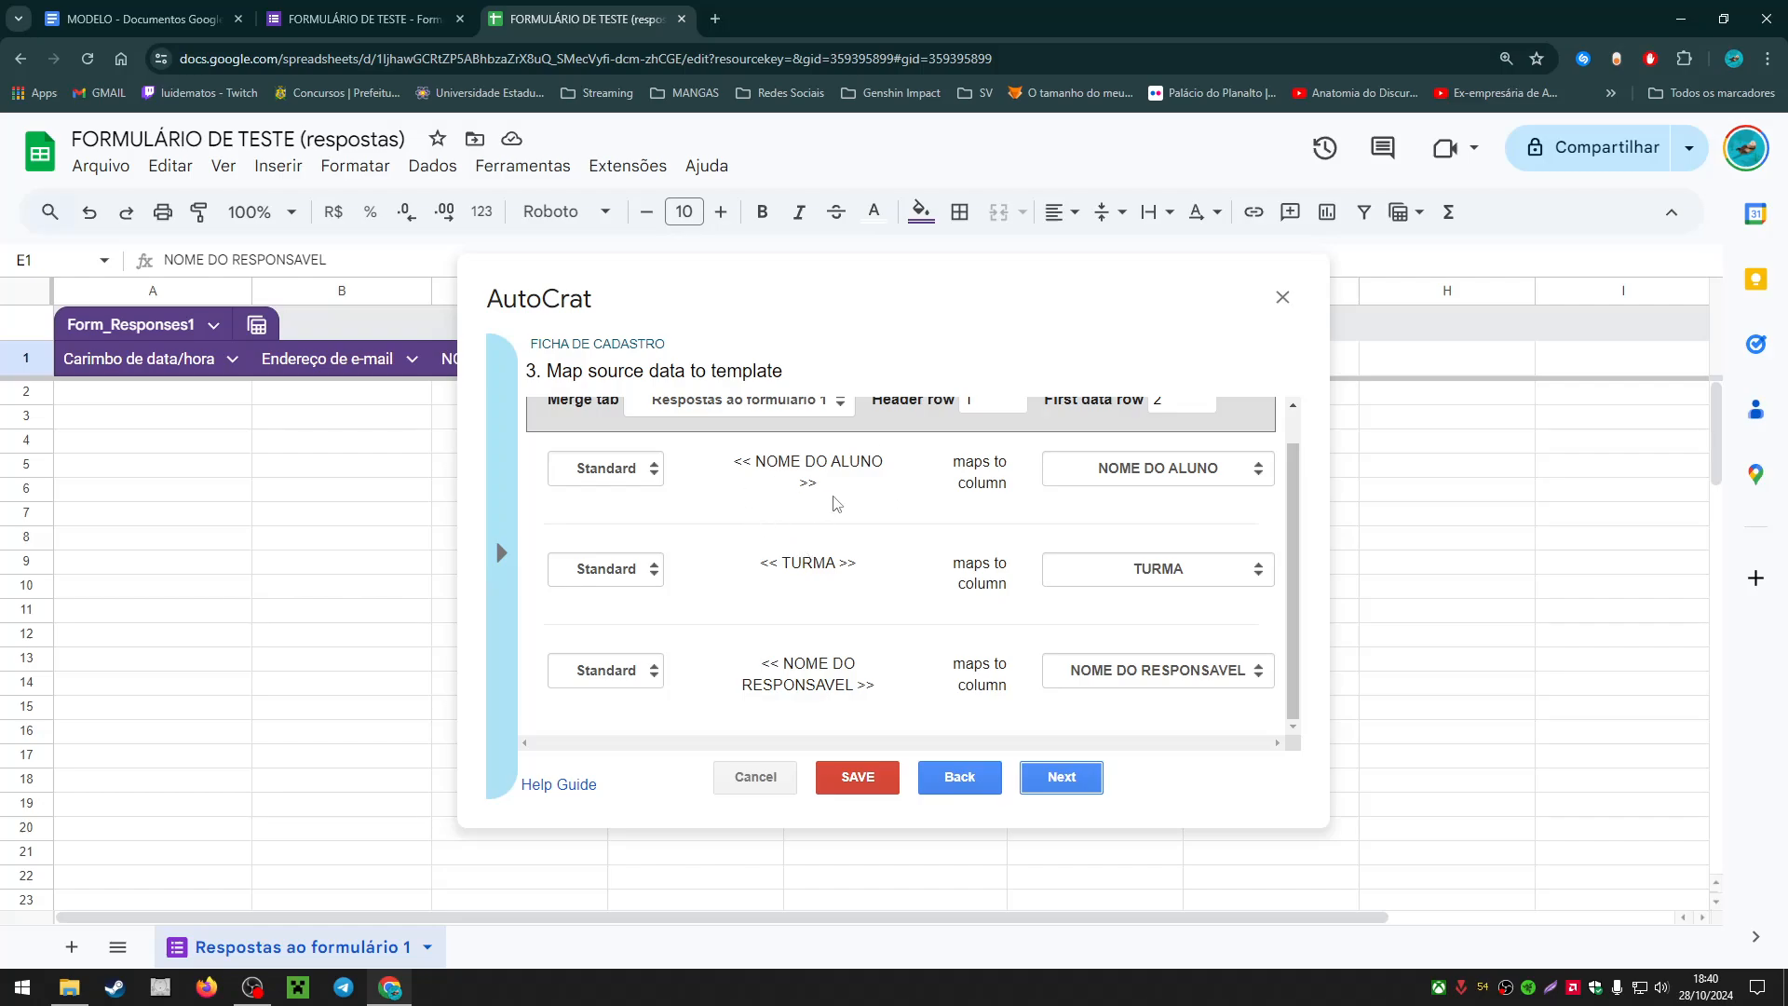
left_click(139, 18)
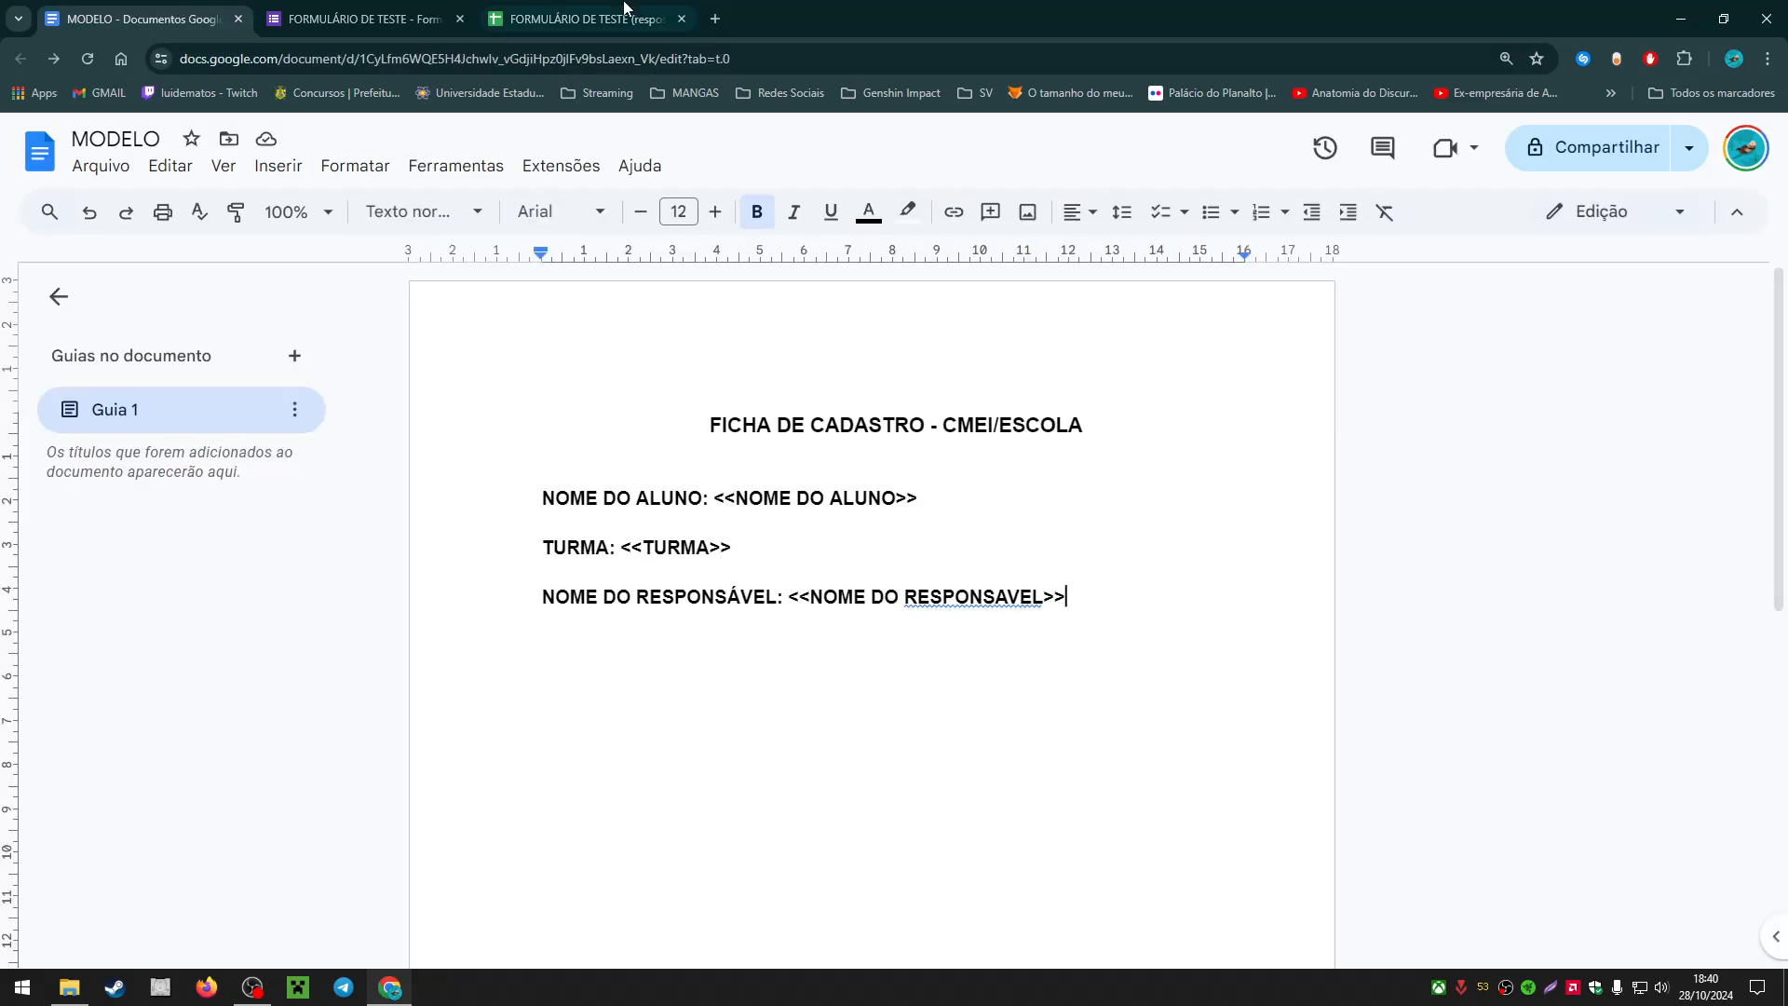
left_click(587, 19)
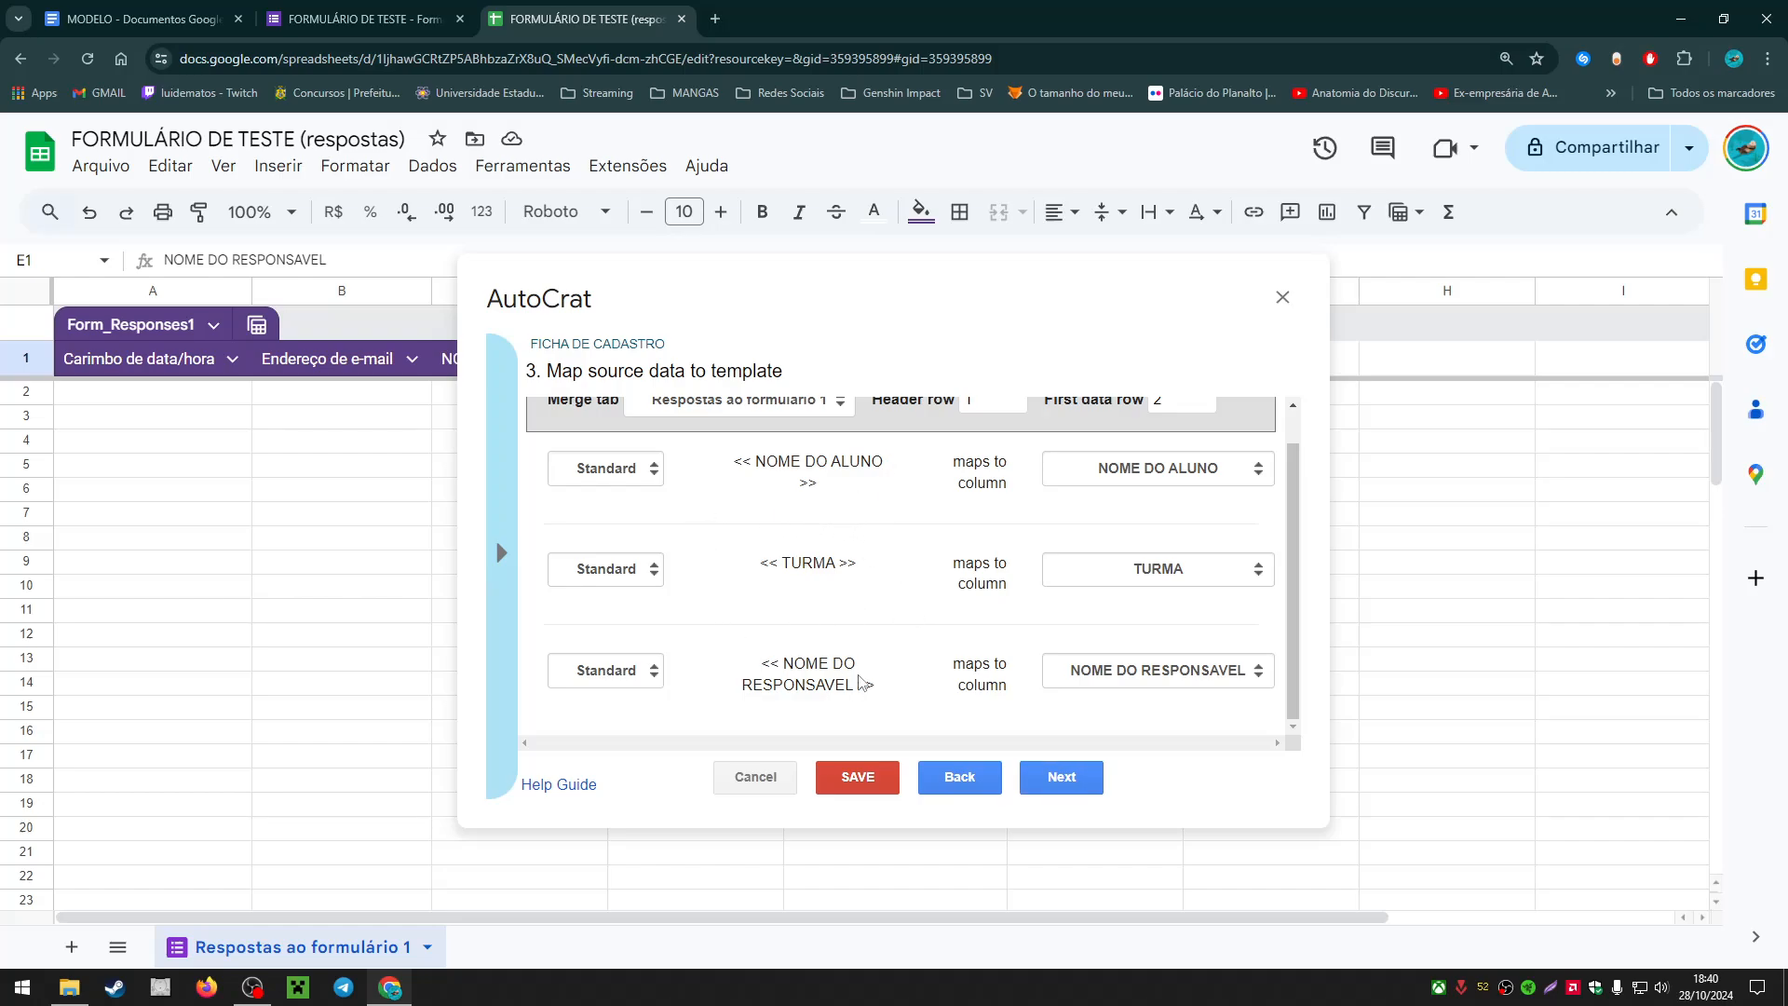
Step: Keep the first tag mapped to NOME DO ALUNO, save the job, and select A2:H3
left_click(1128, 477)
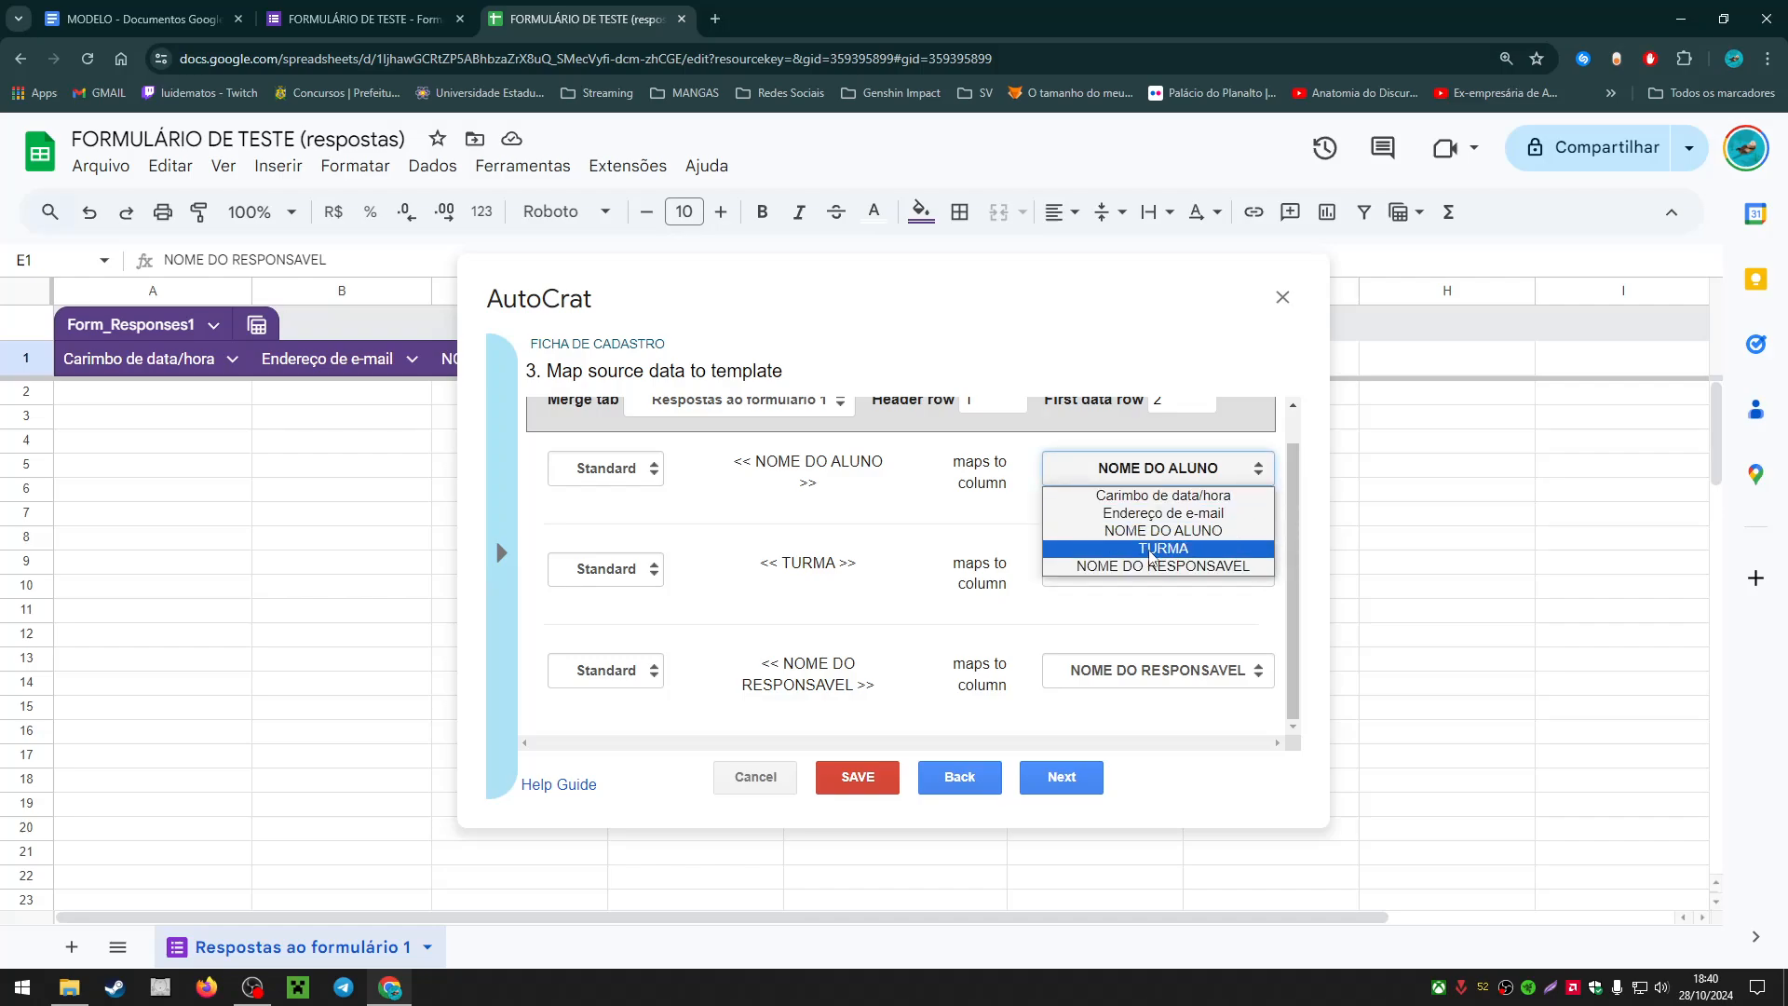
left_click(1152, 549)
left_click(1146, 466)
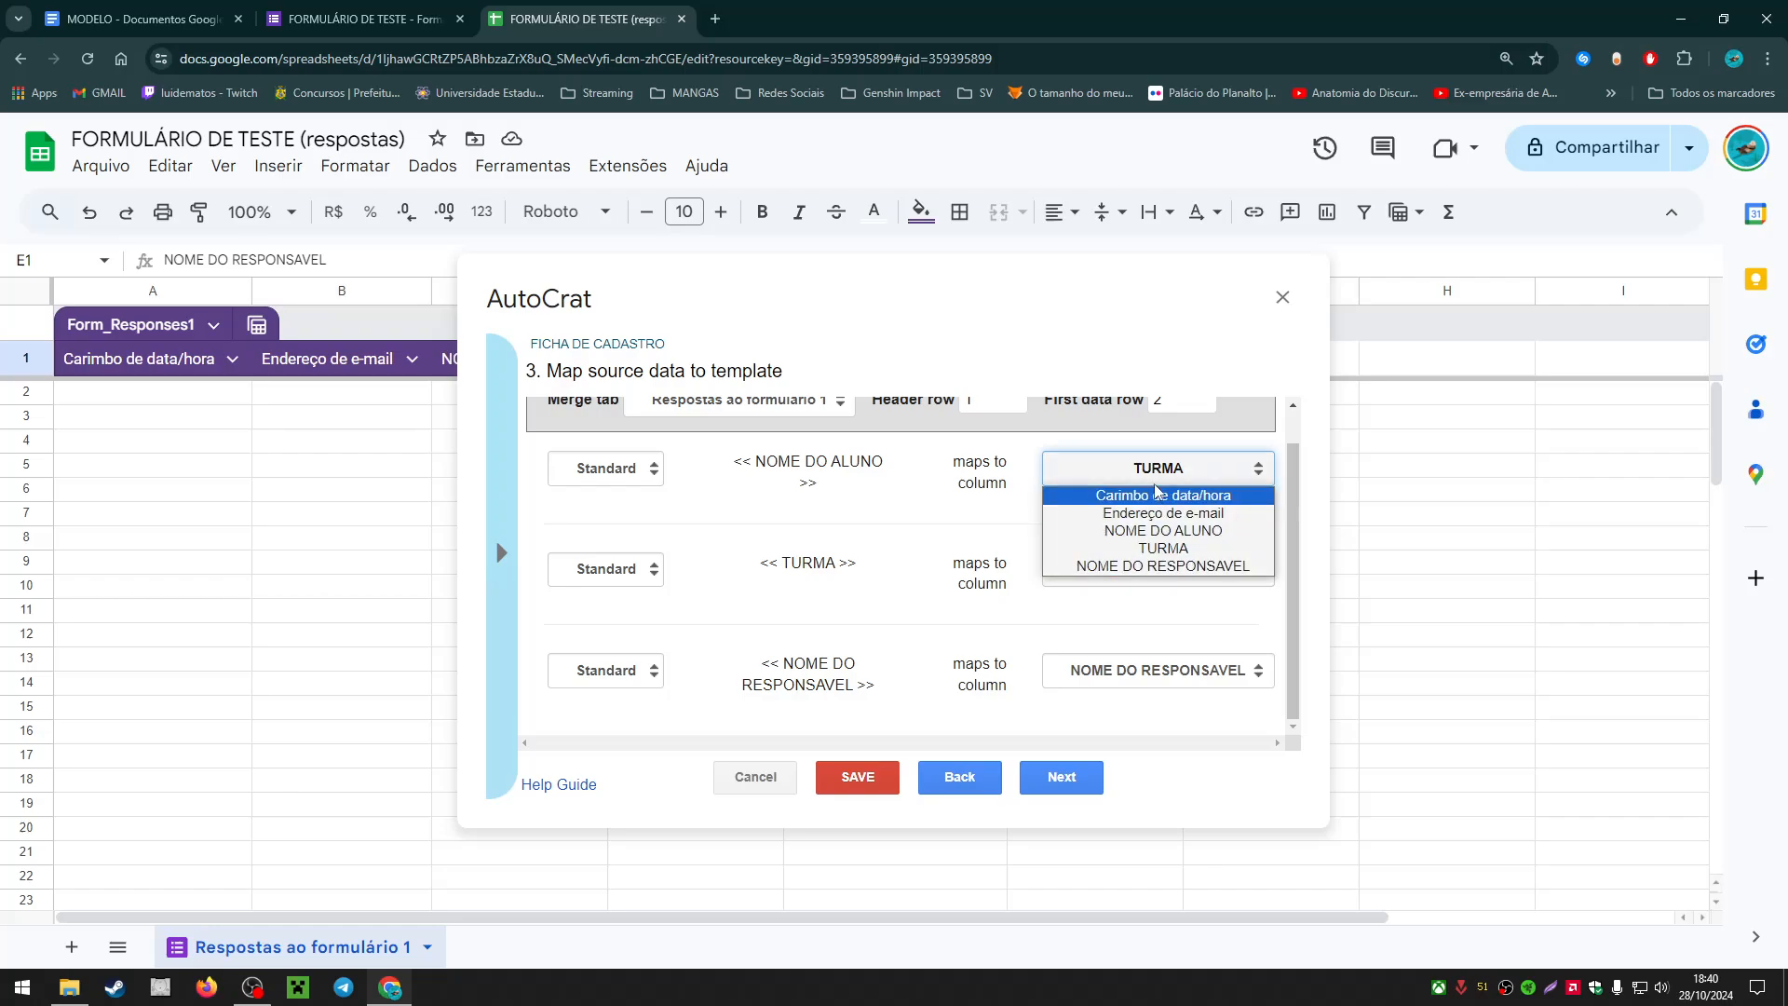
left_click(1154, 530)
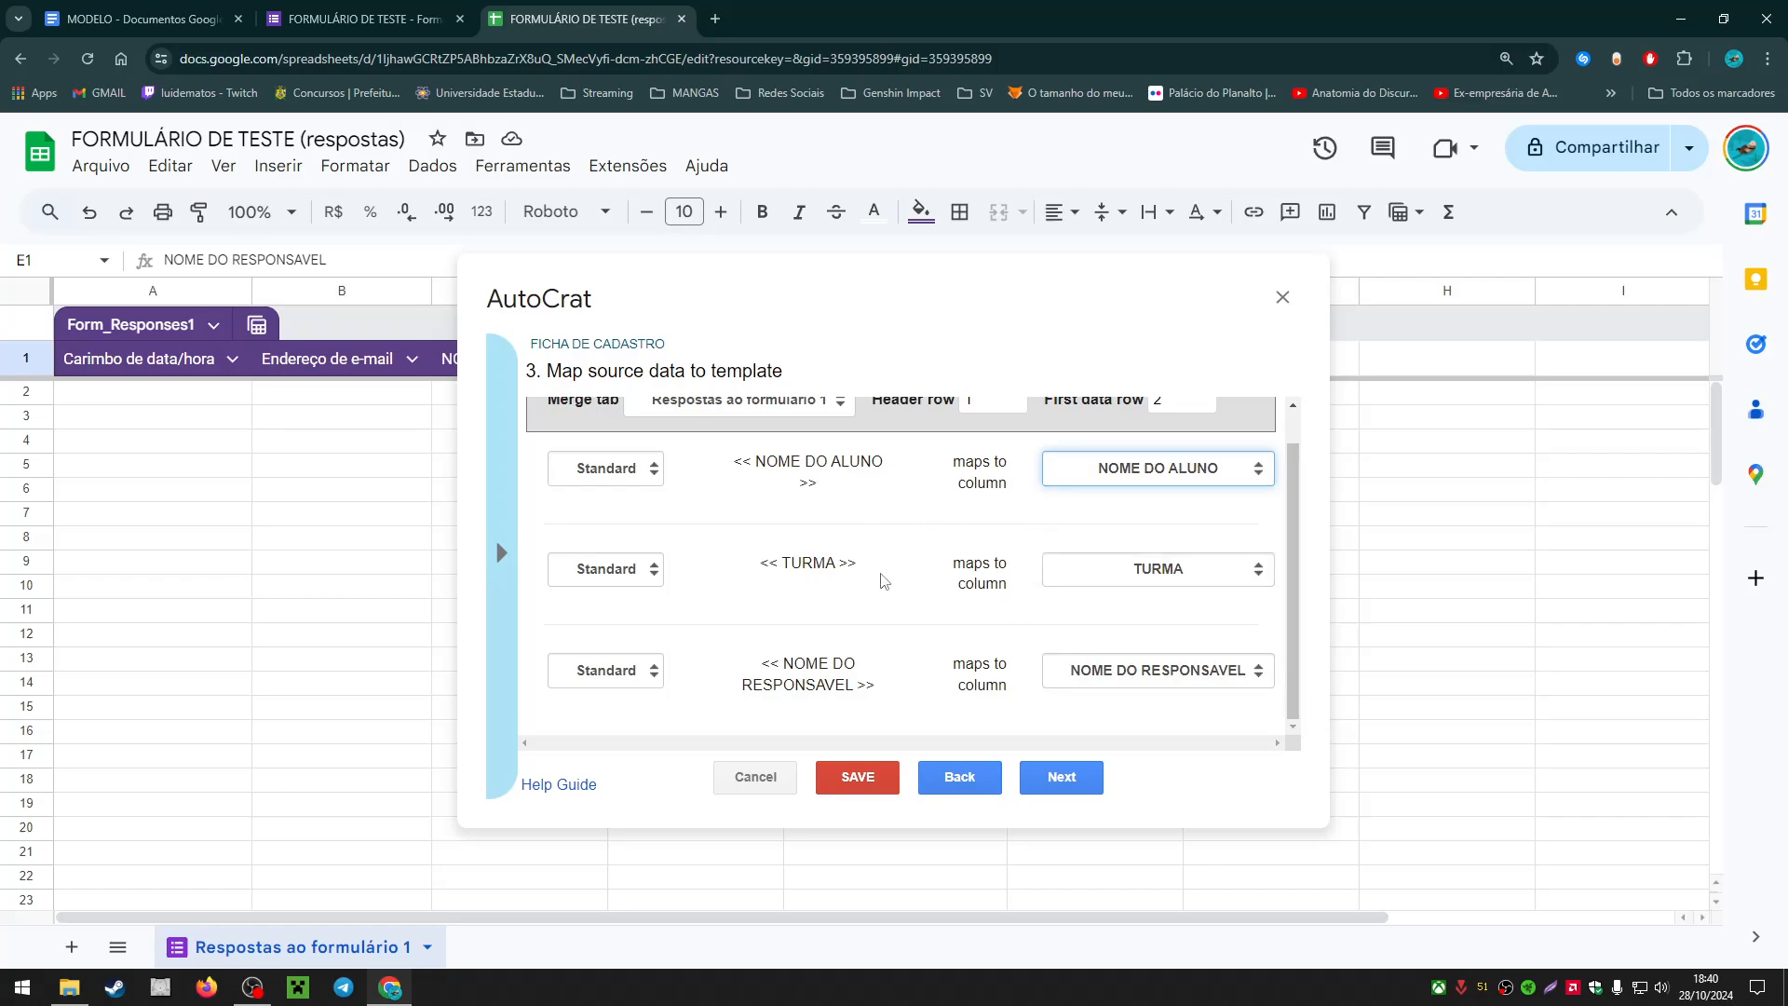
scroll(892, 545, "up", 1)
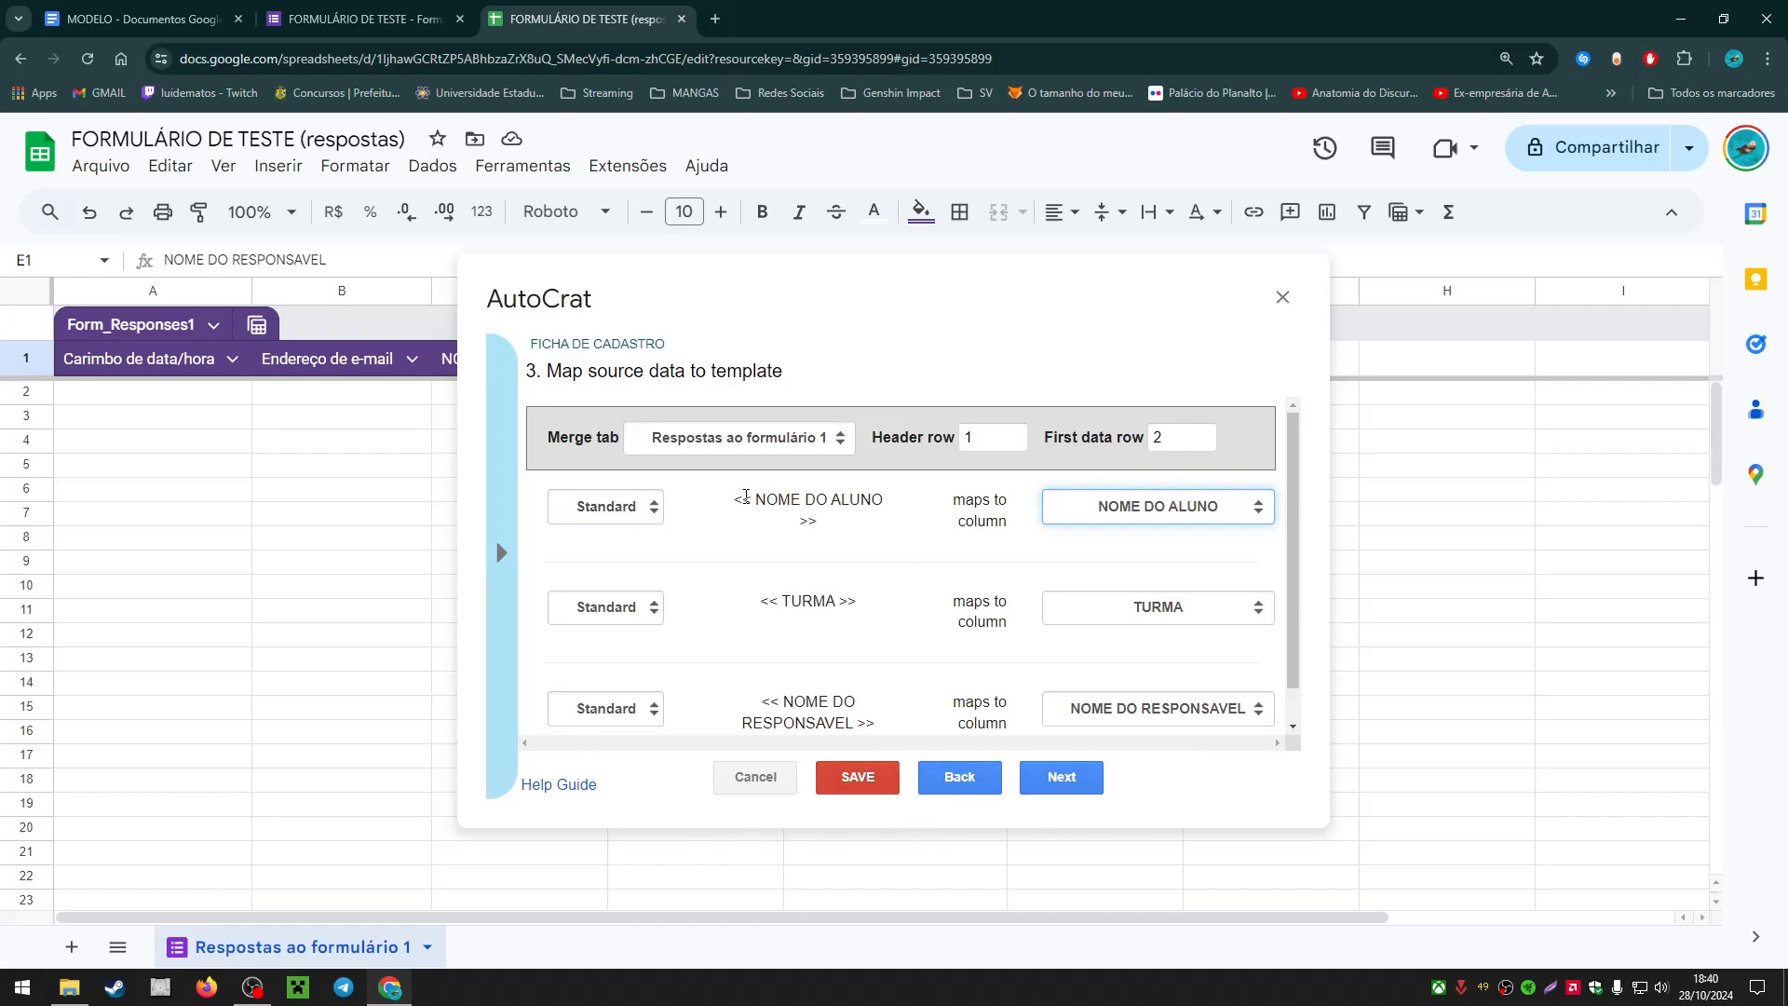
left_click_drag(742, 500, 801, 500)
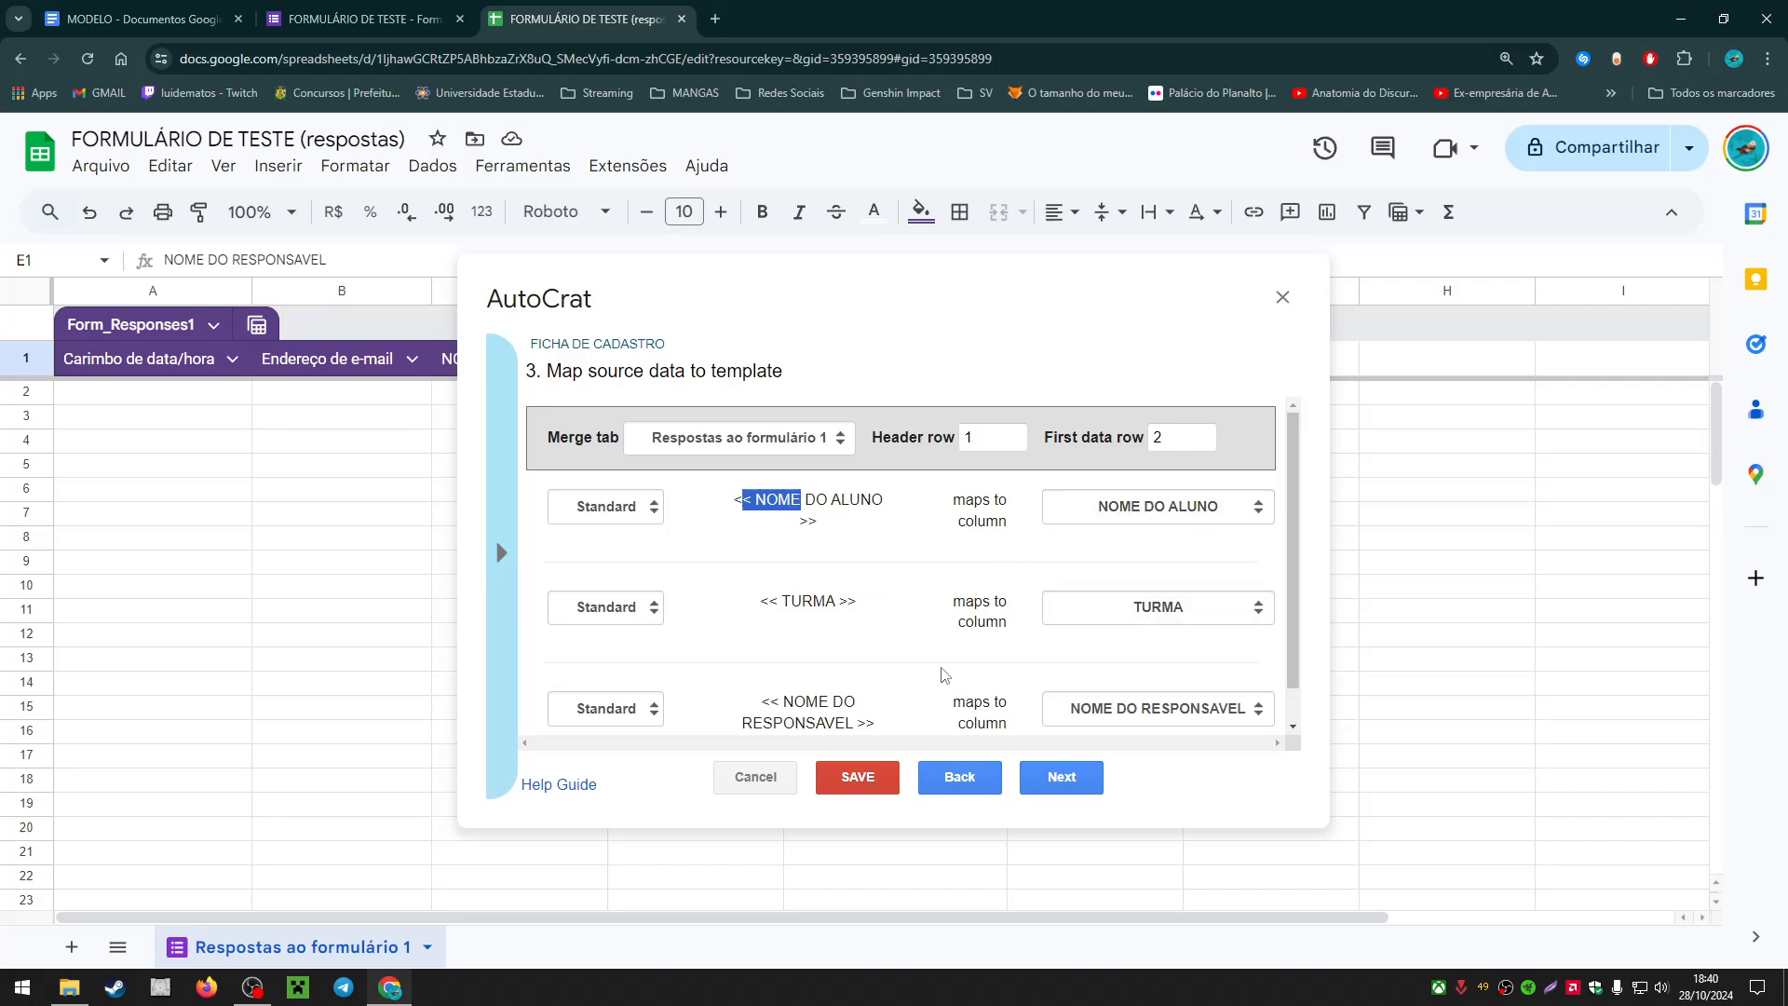
left_click(859, 777)
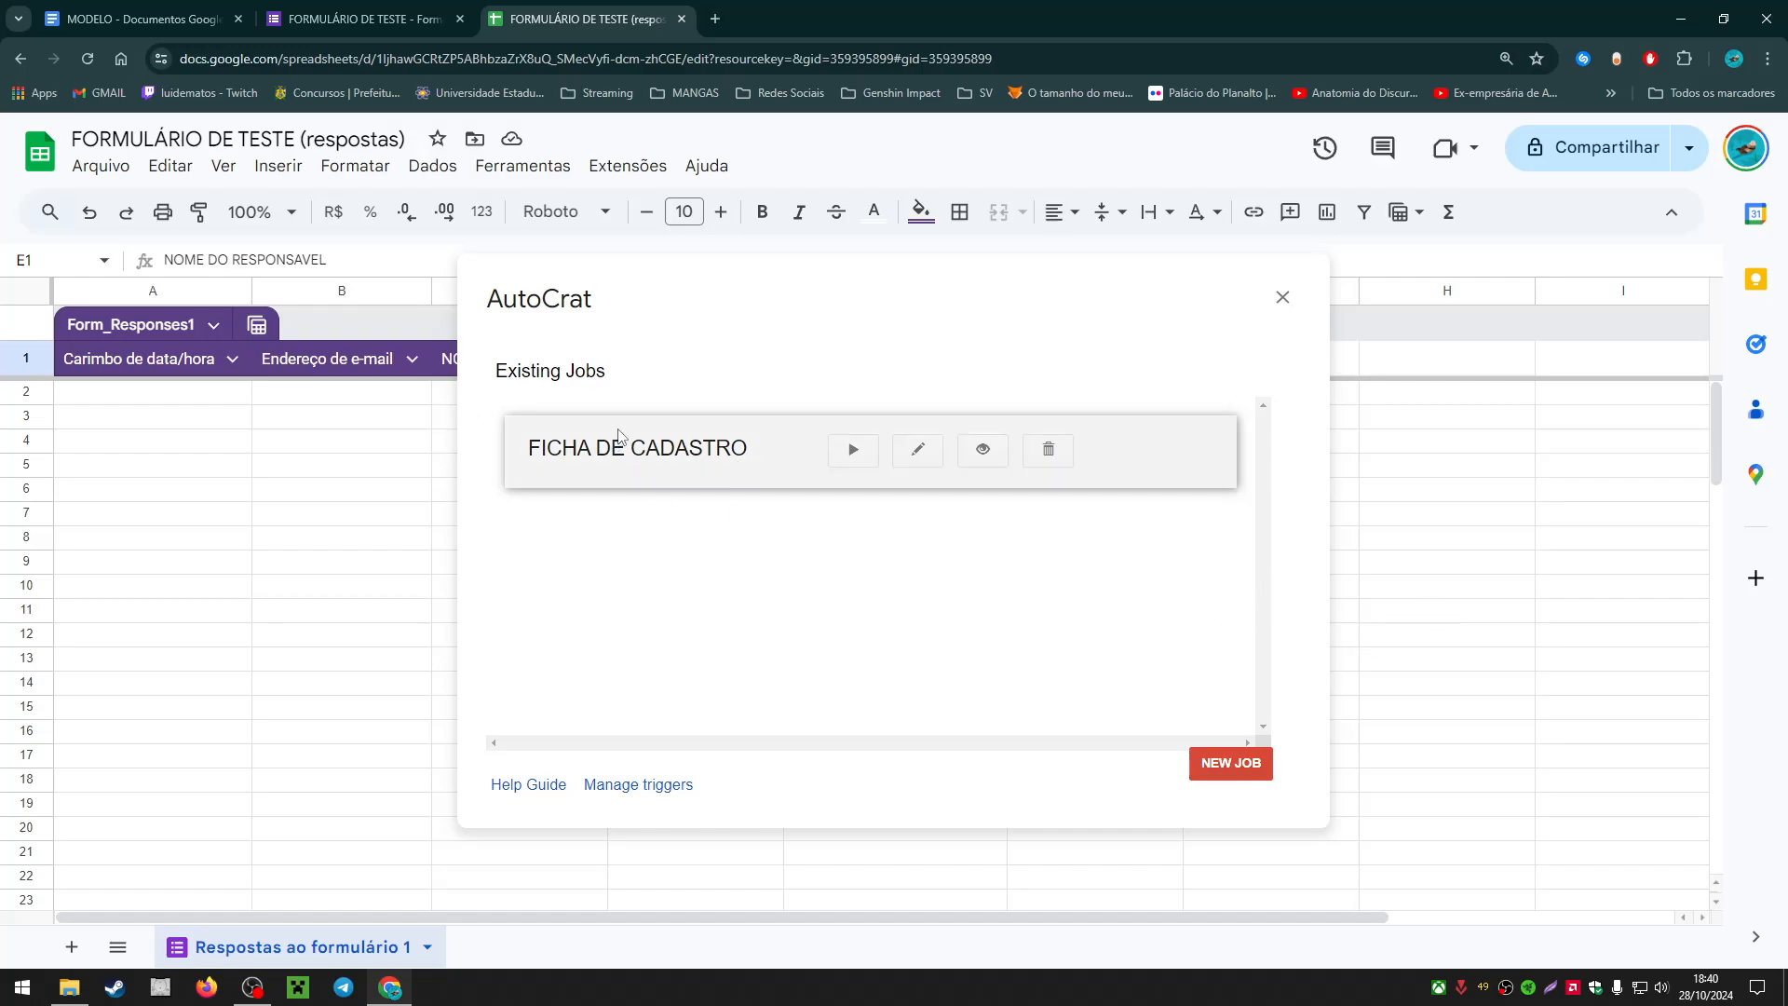
left_click_drag(154, 399, 1464, 421)
Step: Go to the FORMULÁRIO DE TESTE form editor and open its preview
left_click(1464, 420)
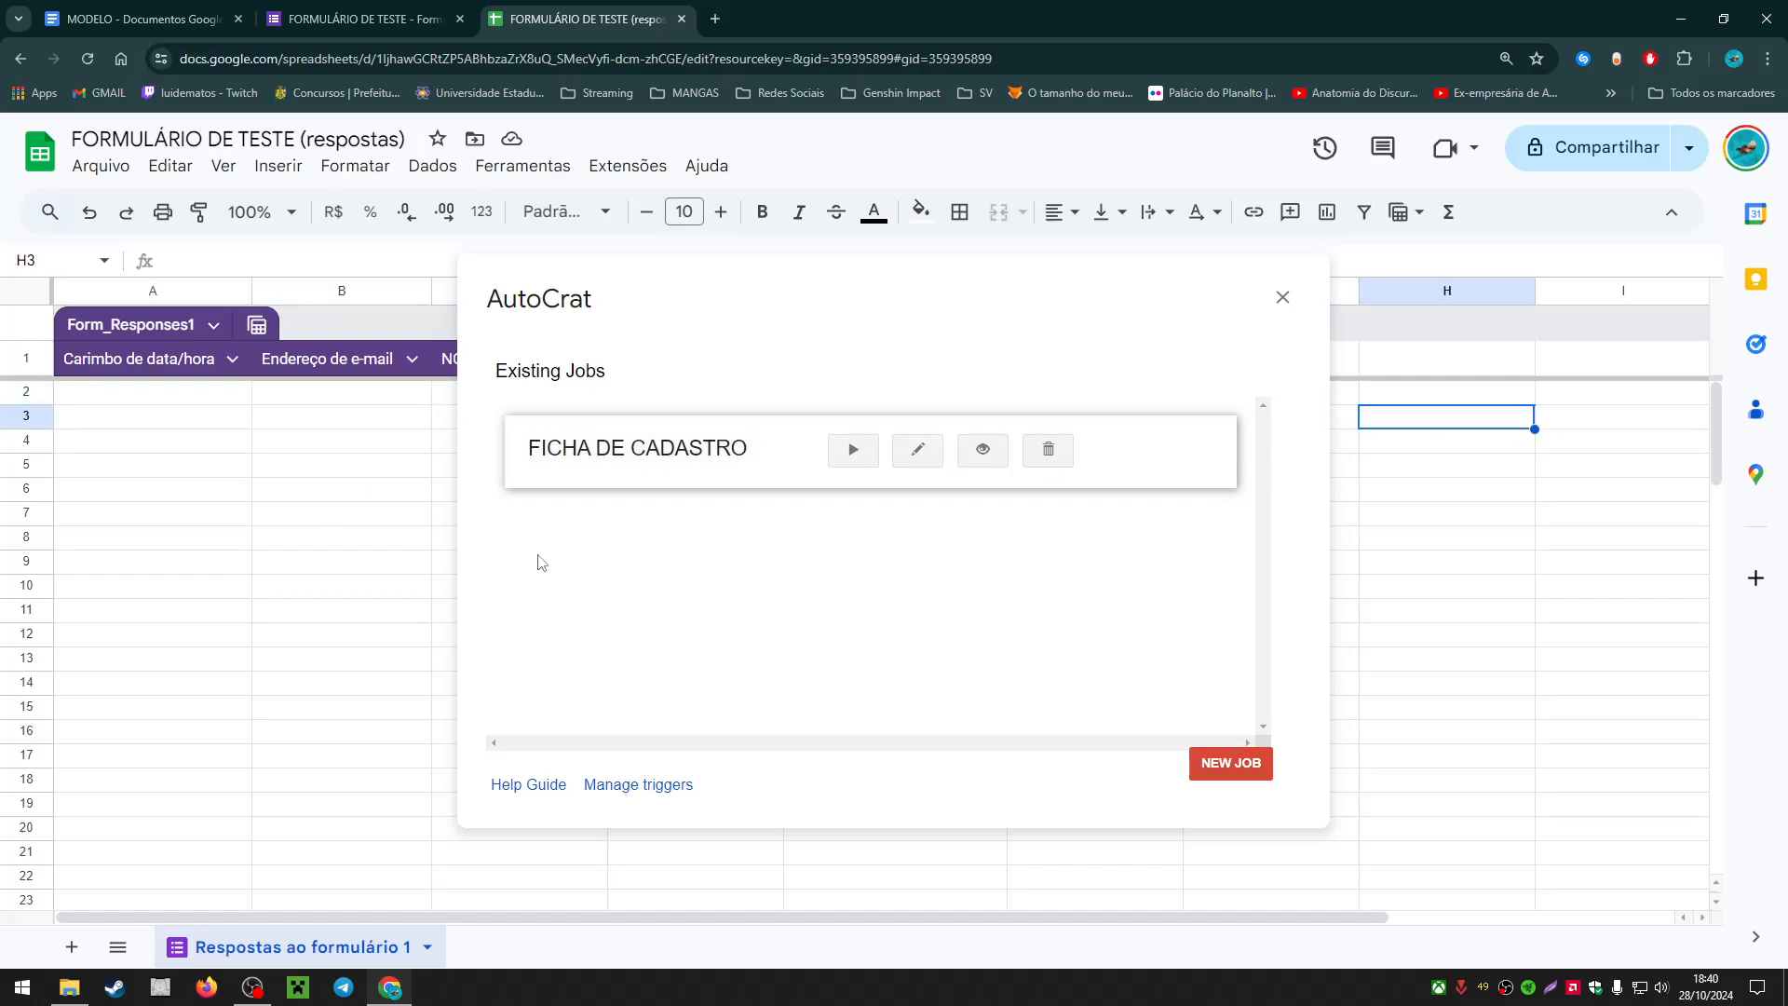
left_click(417, 9)
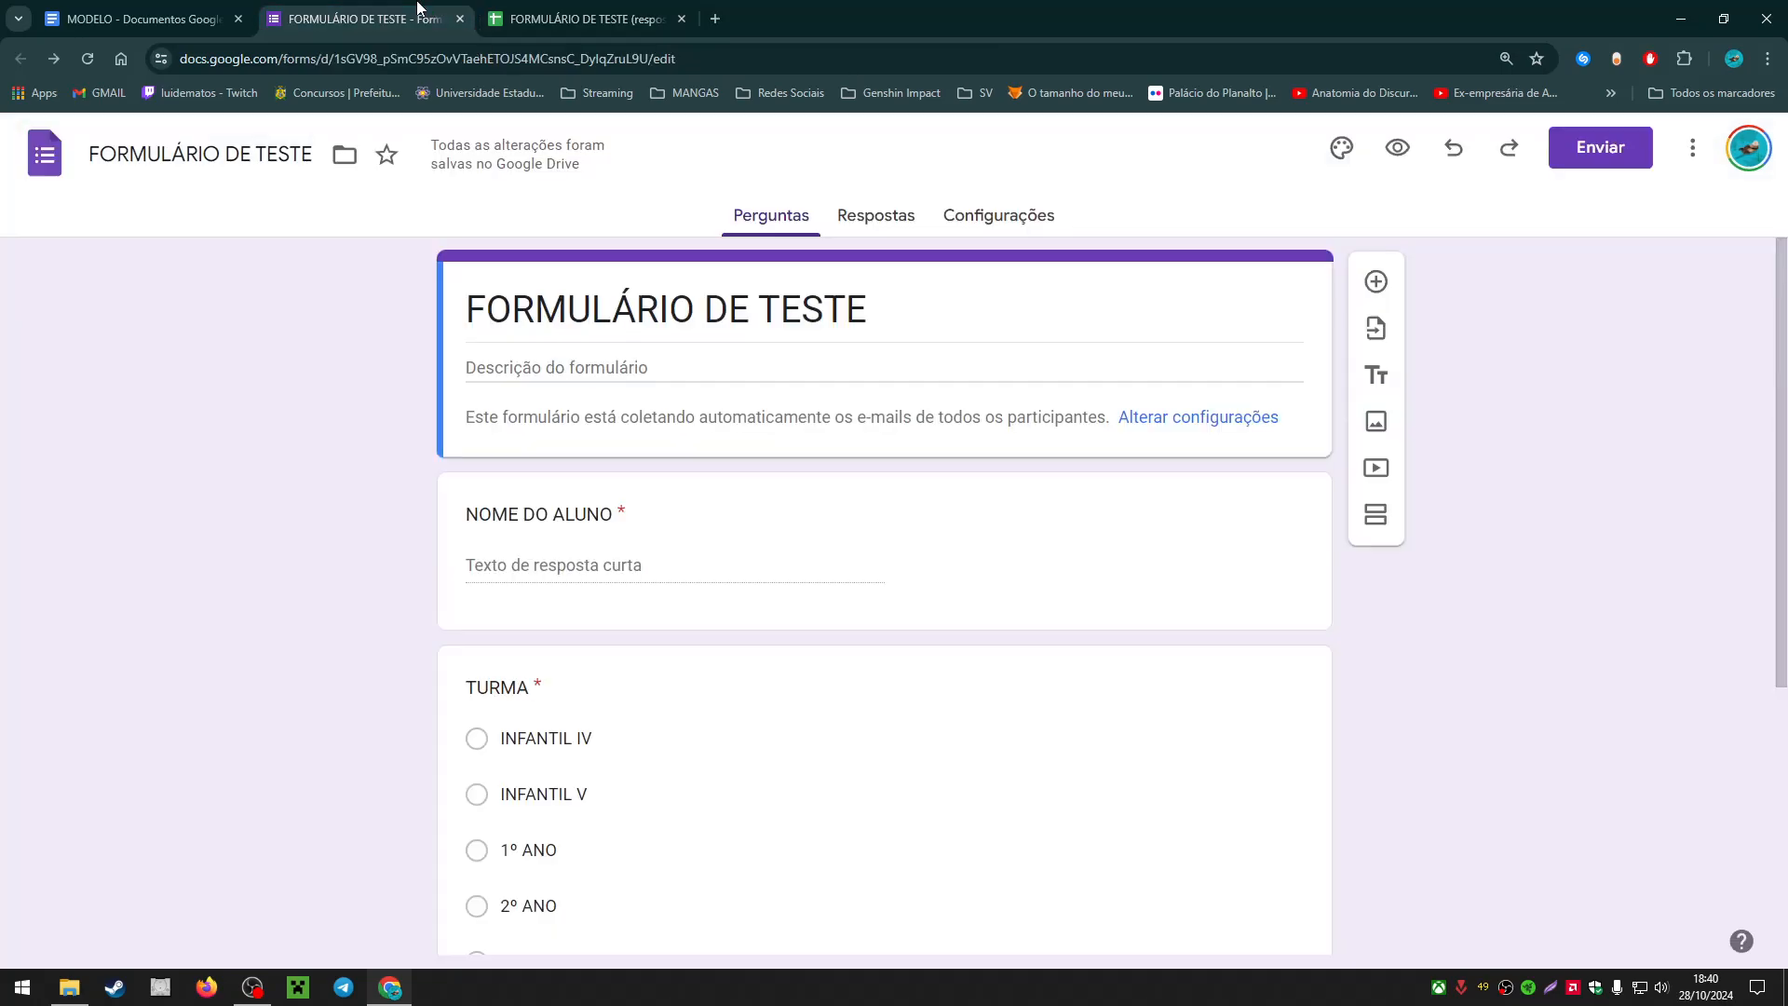
left_click(1396, 147)
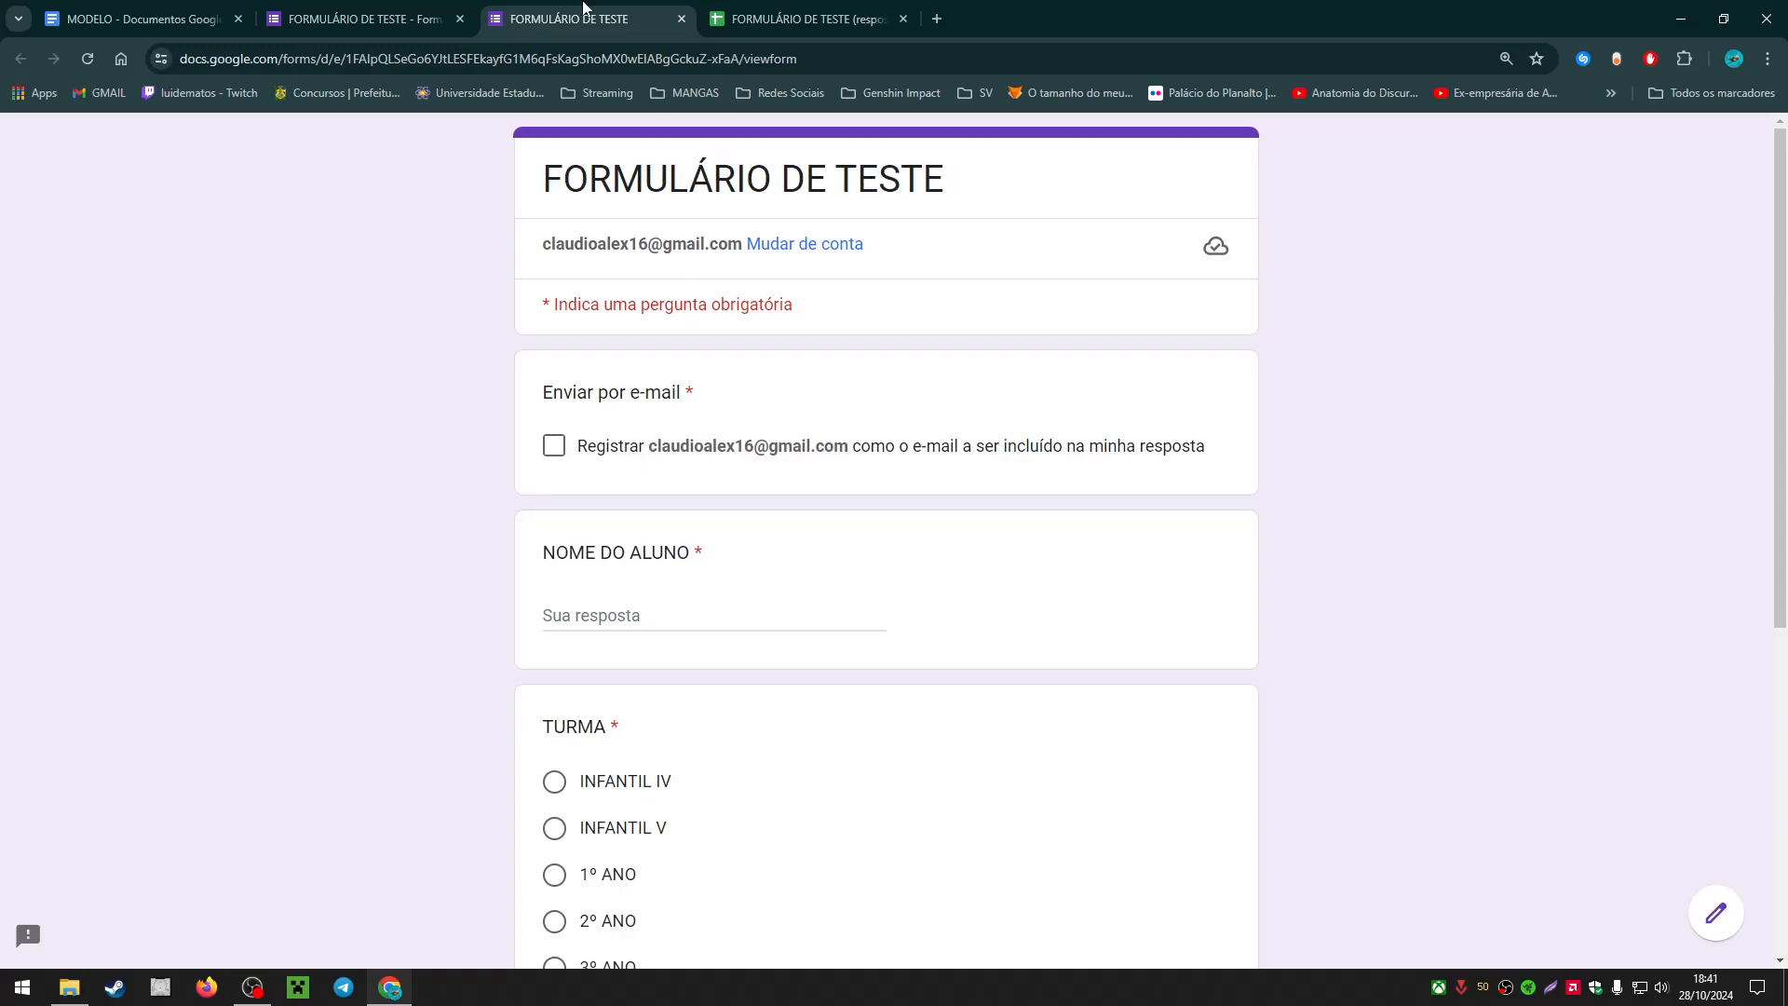
left_click(364, 18)
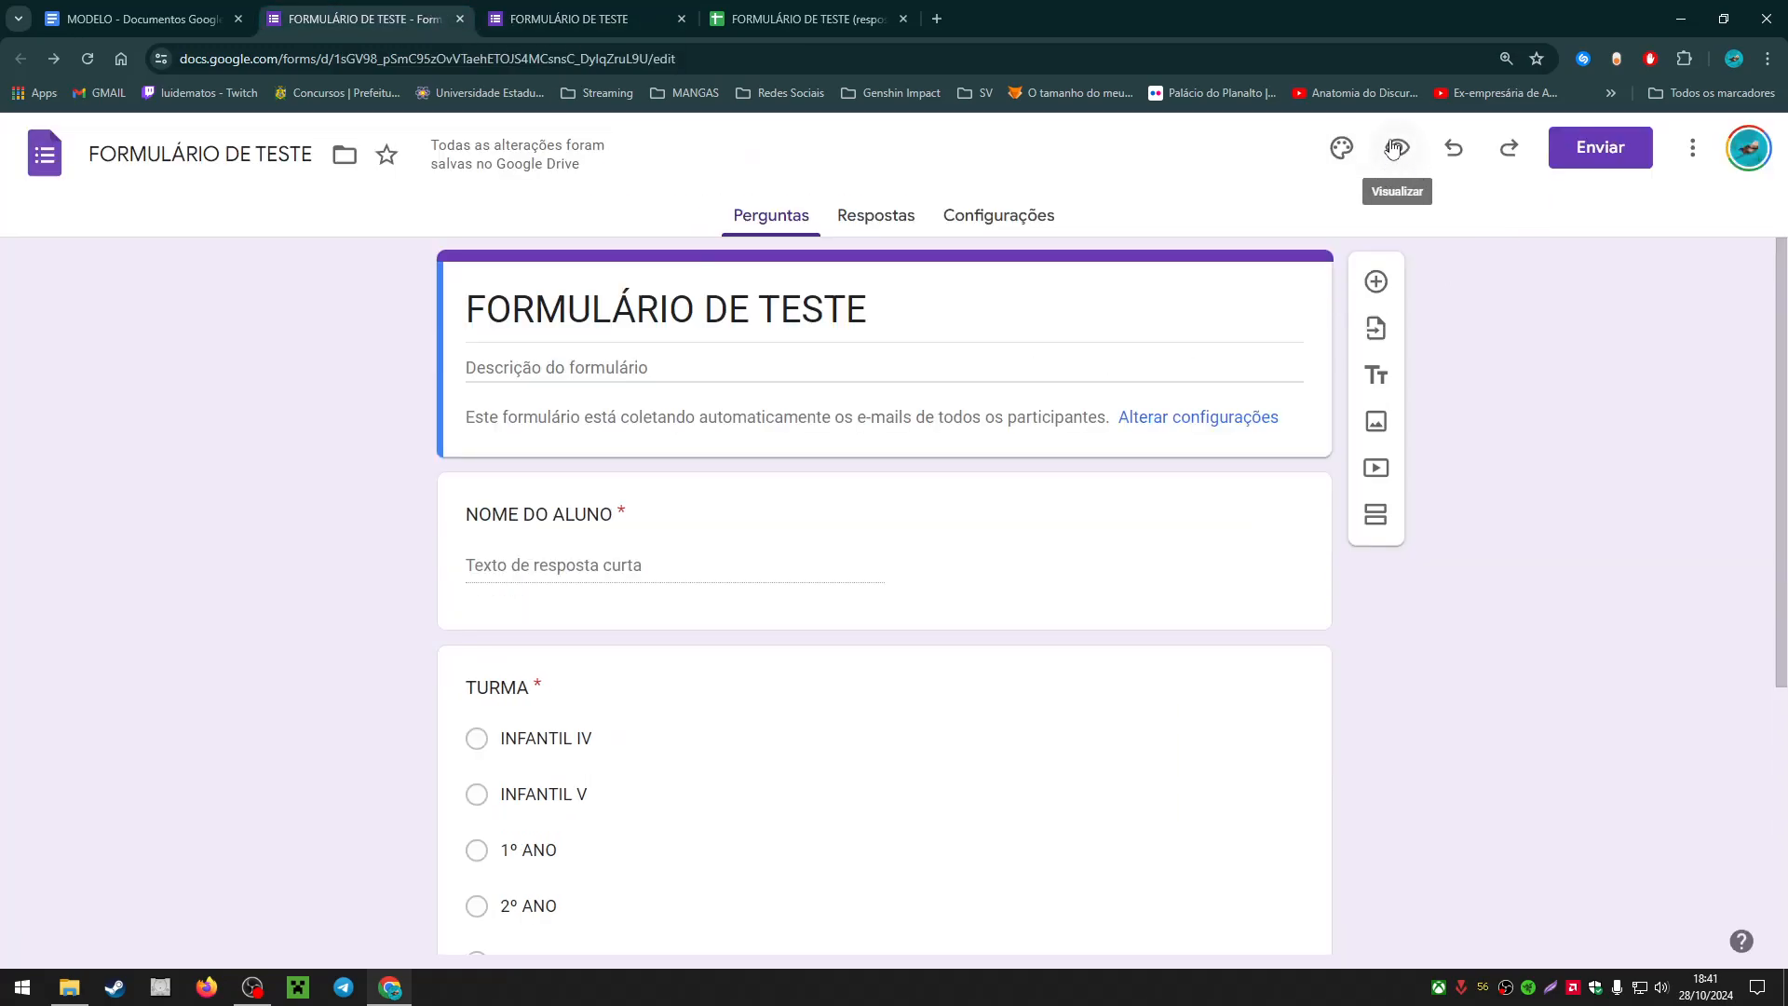
left_click(562, 14)
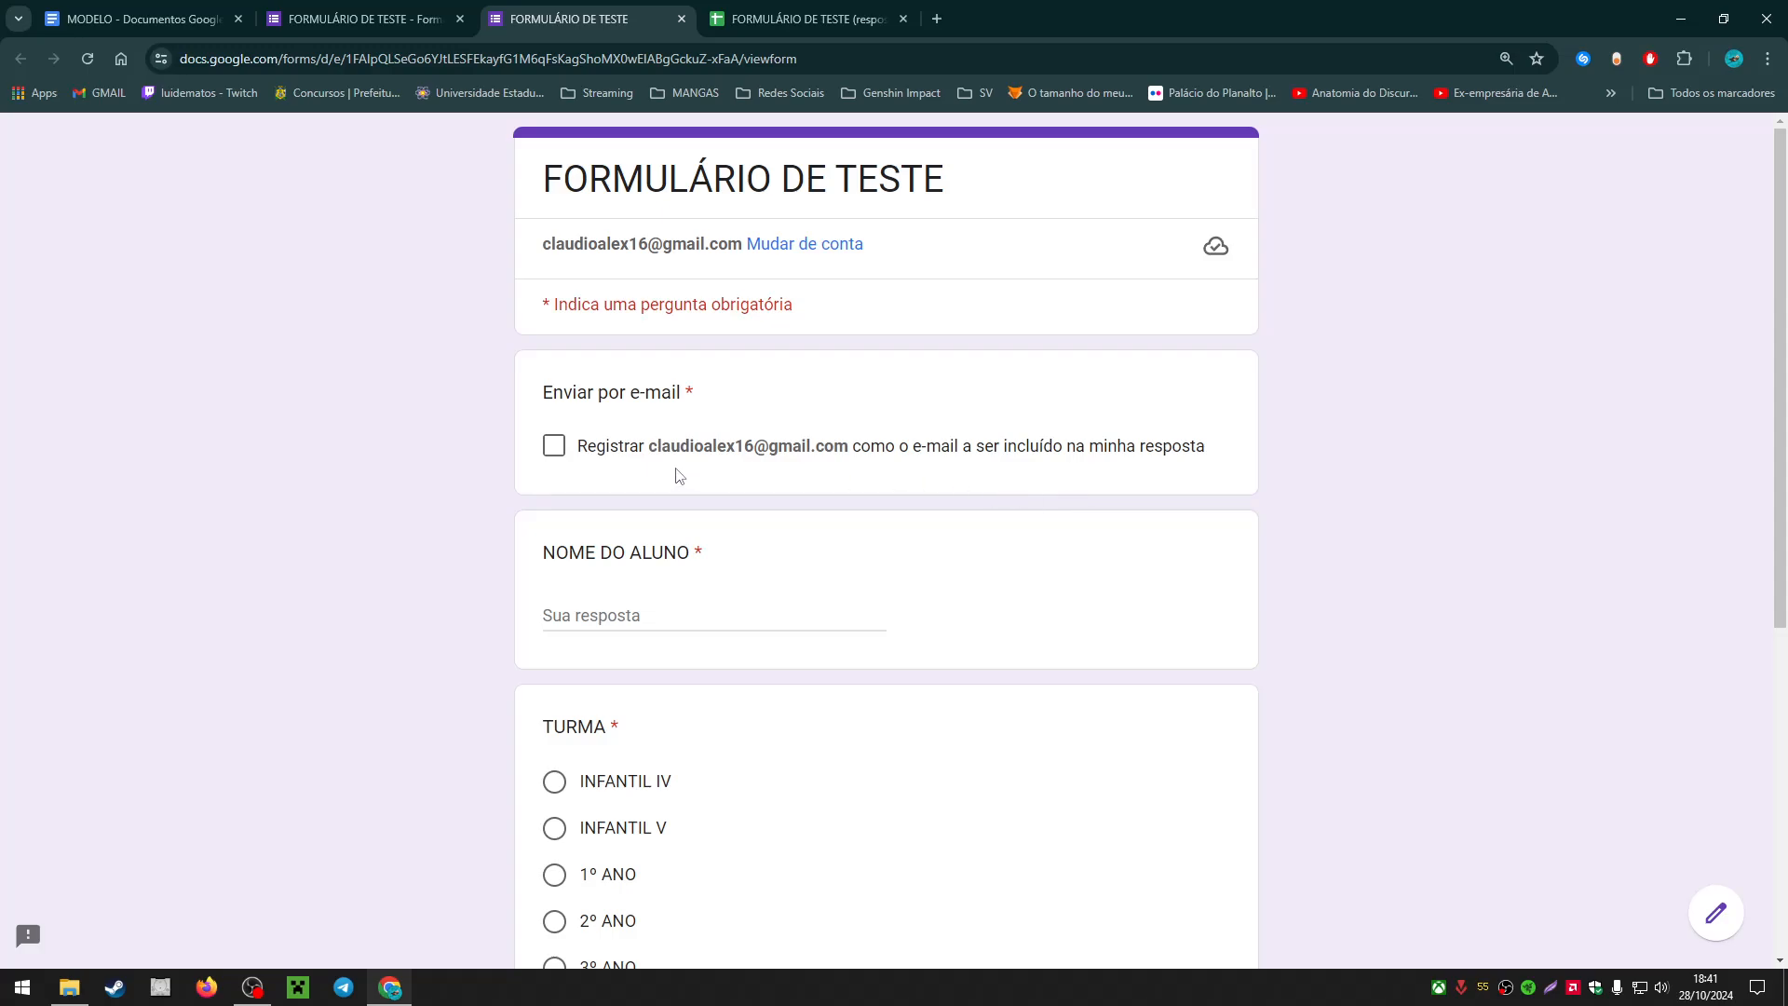
Step: Submit a test response with the respondent's e-mail, a student name, class 2º ANO and a guardian name
left_click(559, 447)
scroll(400, 456, "down", 2)
left_click(715, 433)
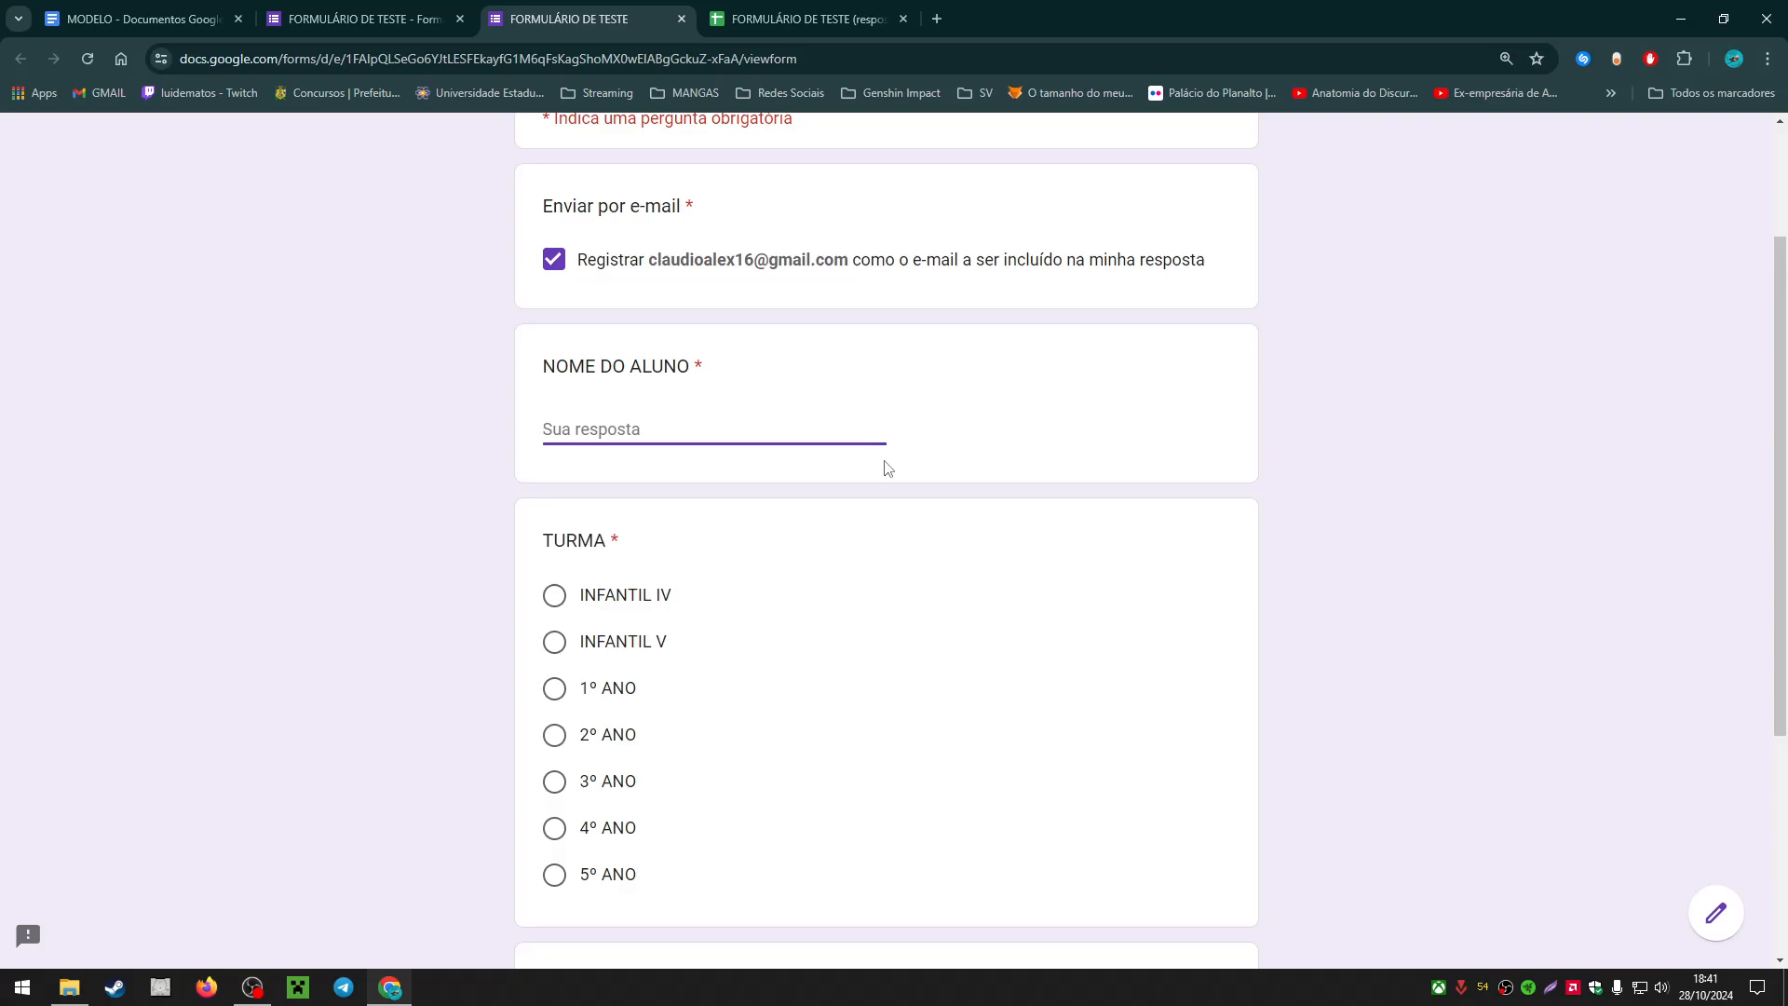
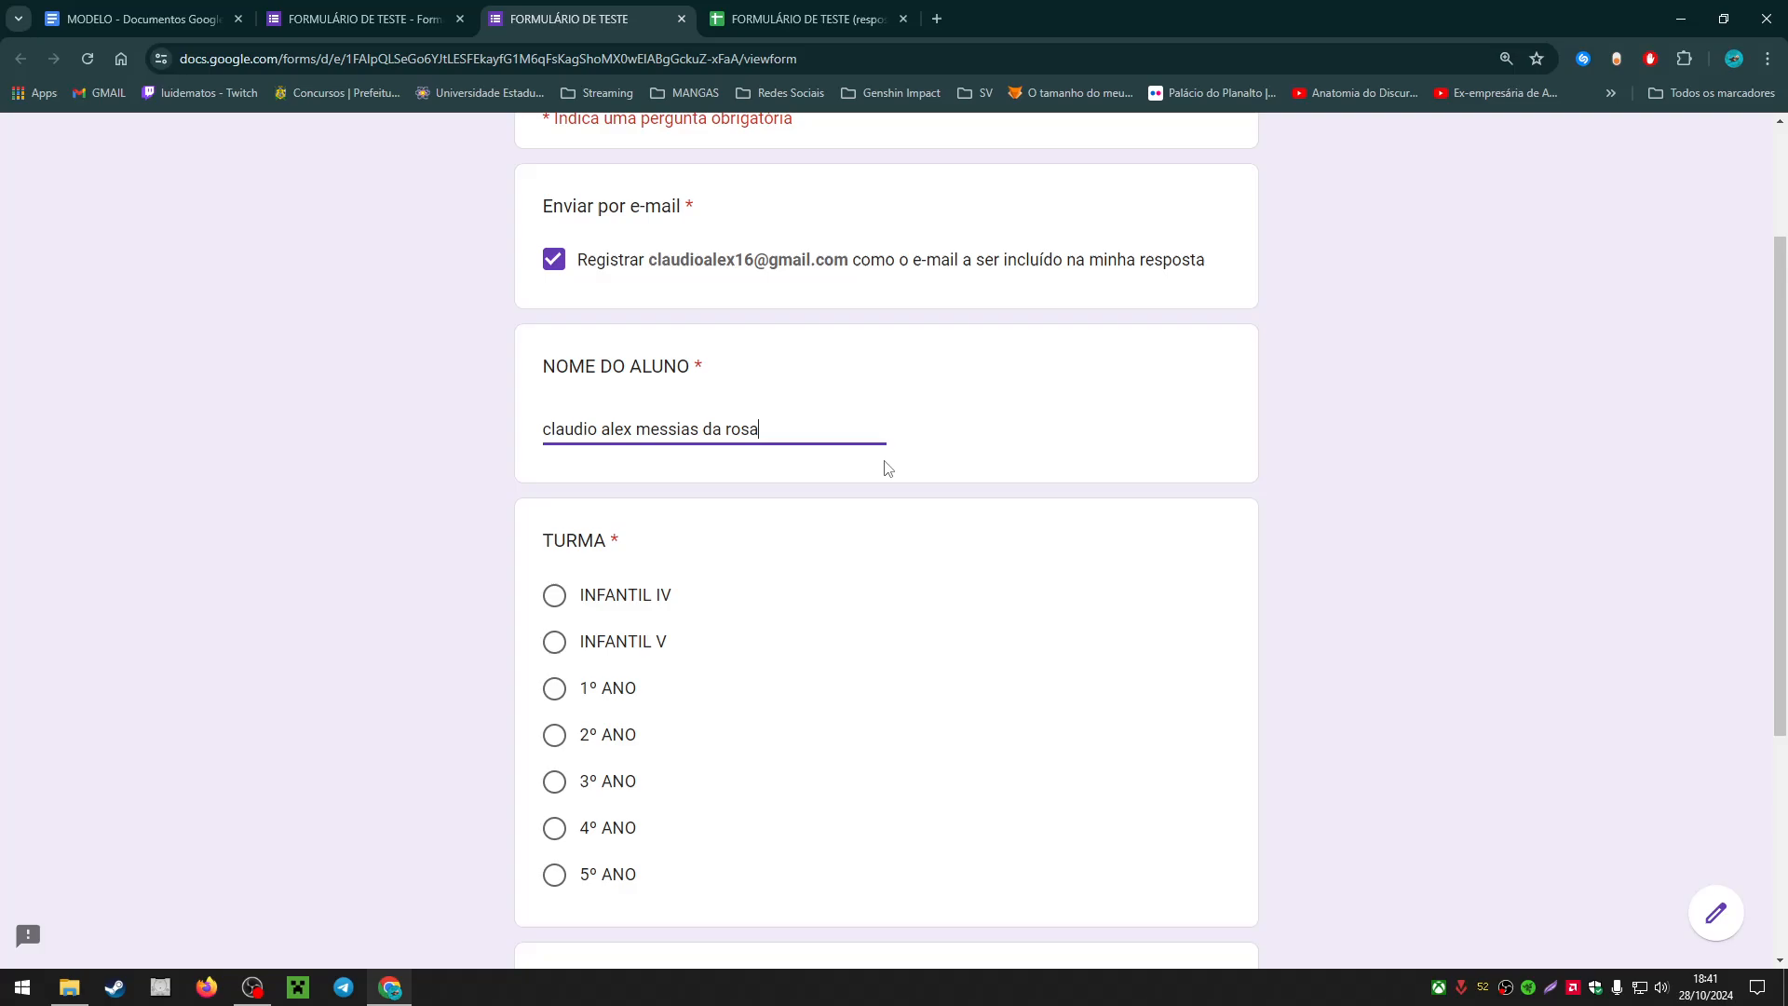
left_click(553, 735)
scroll(794, 638, "down", 1)
scroll(652, 636, "down", 3)
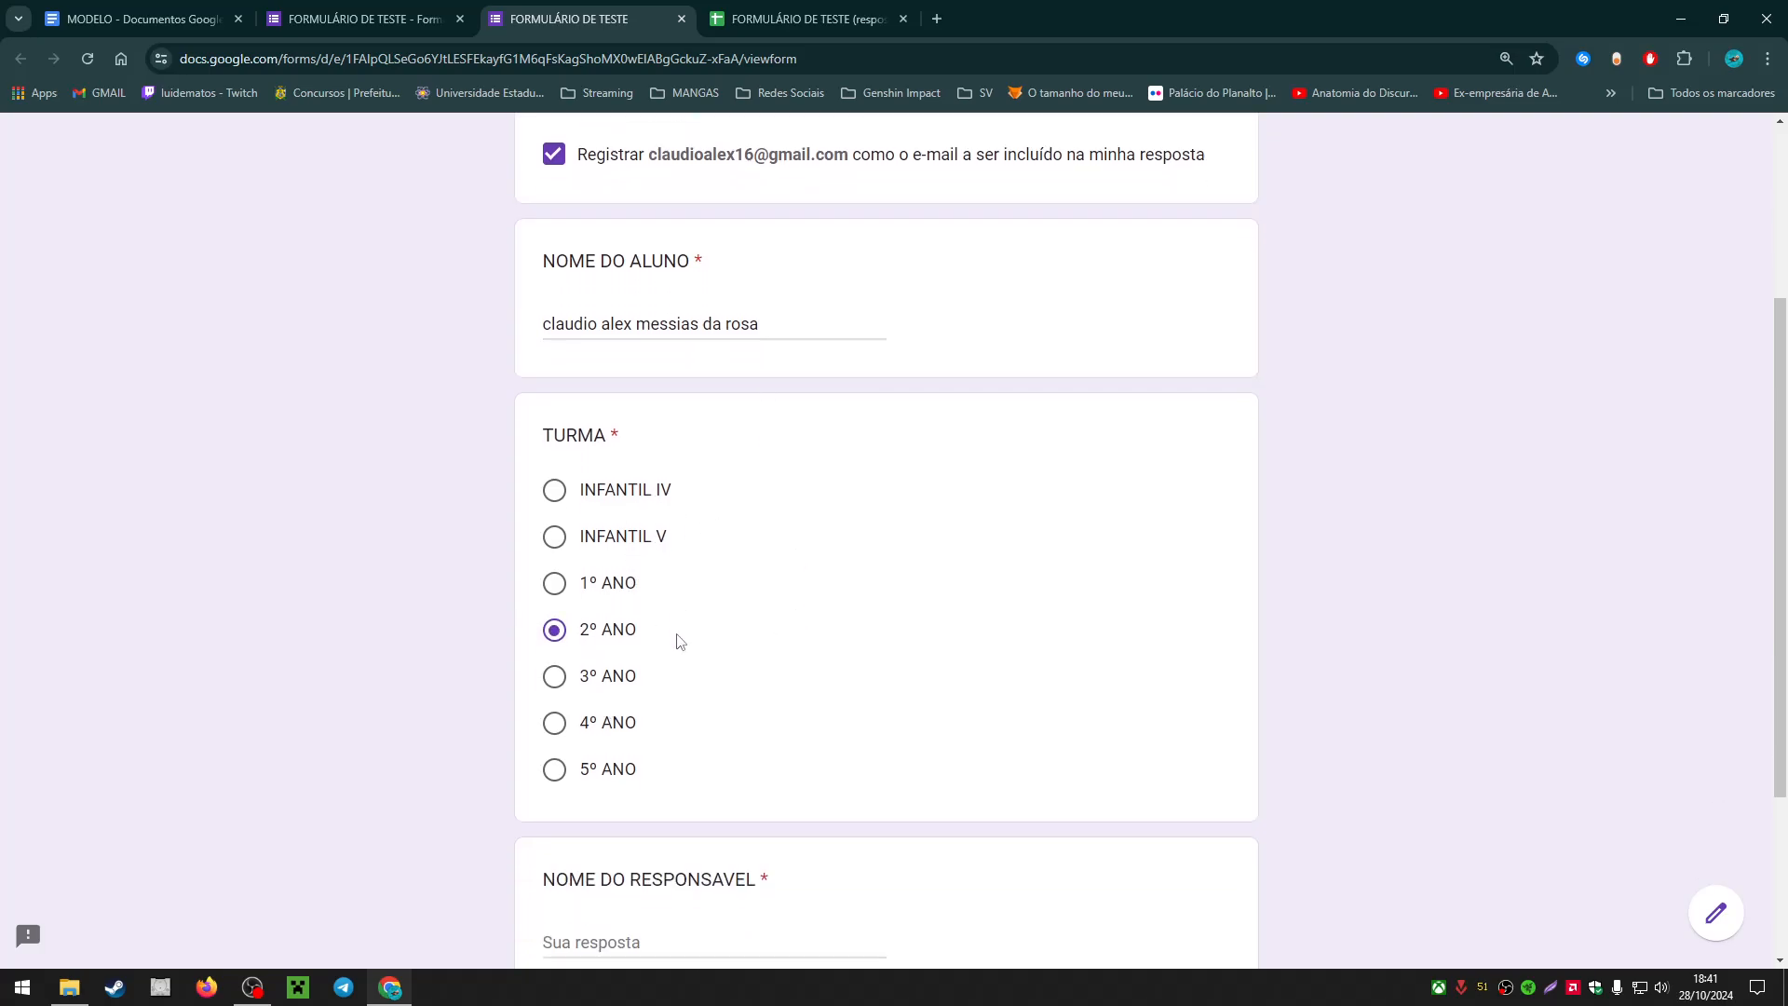
left_click(714, 679)
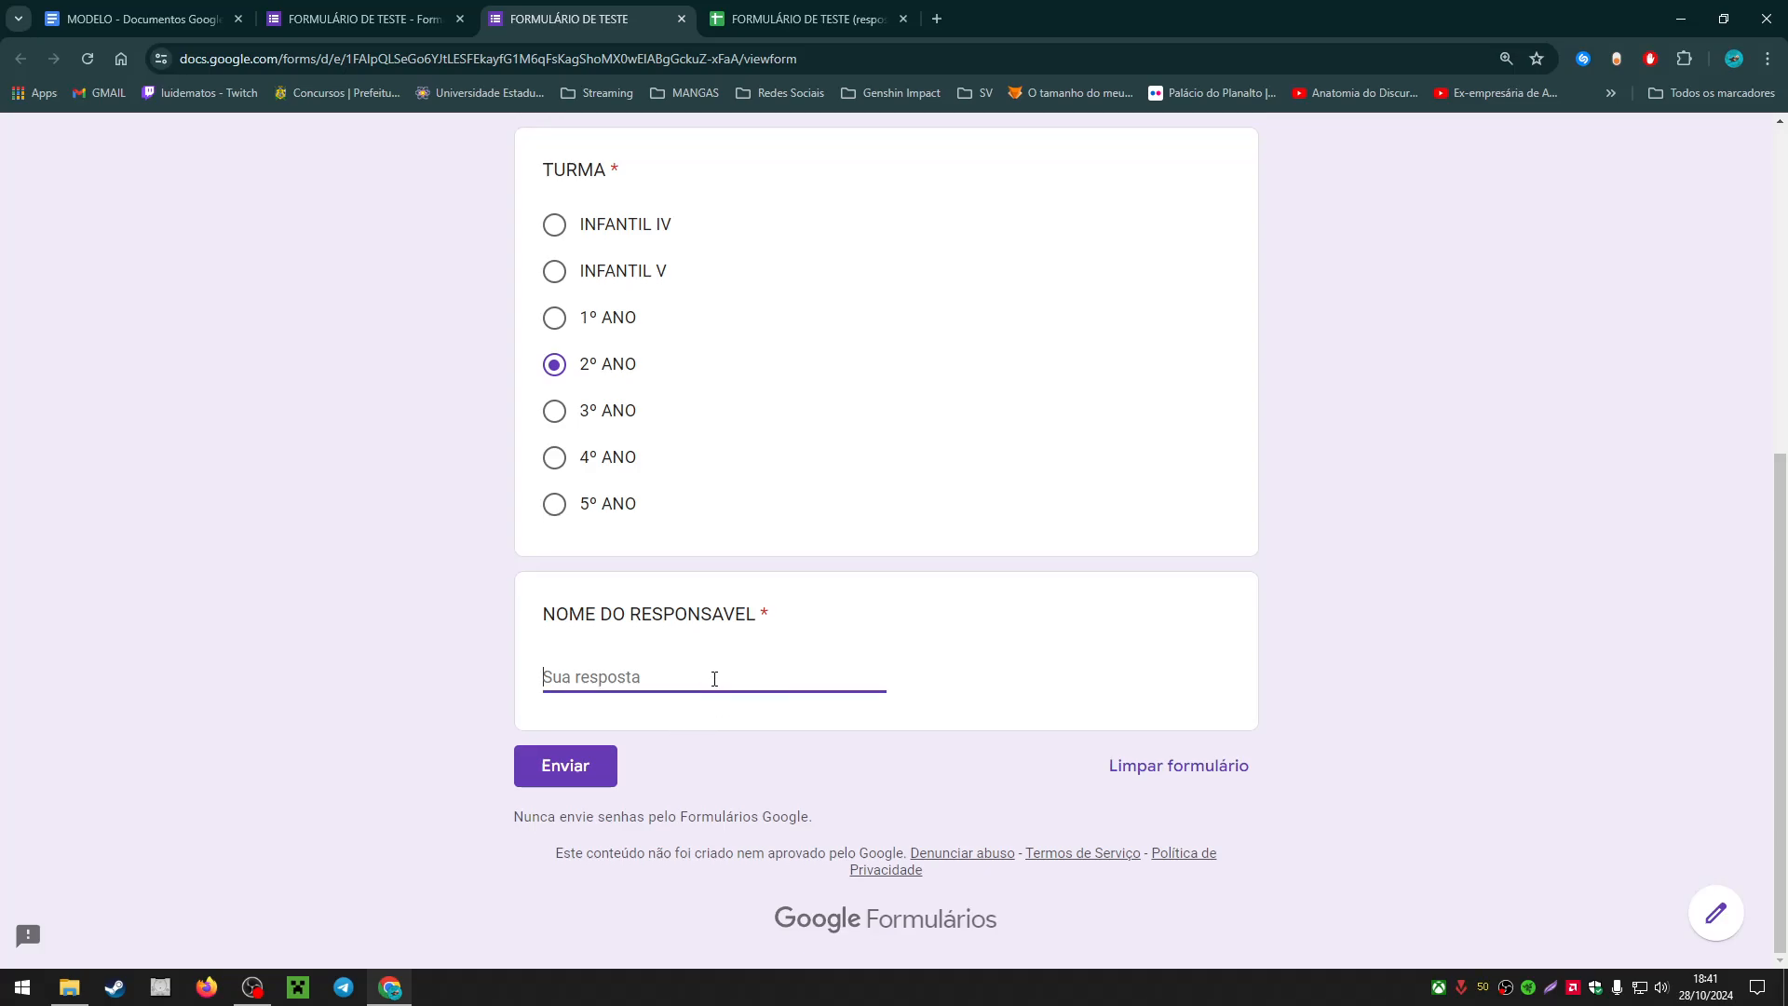
type("elisangela")
left_click(587, 766)
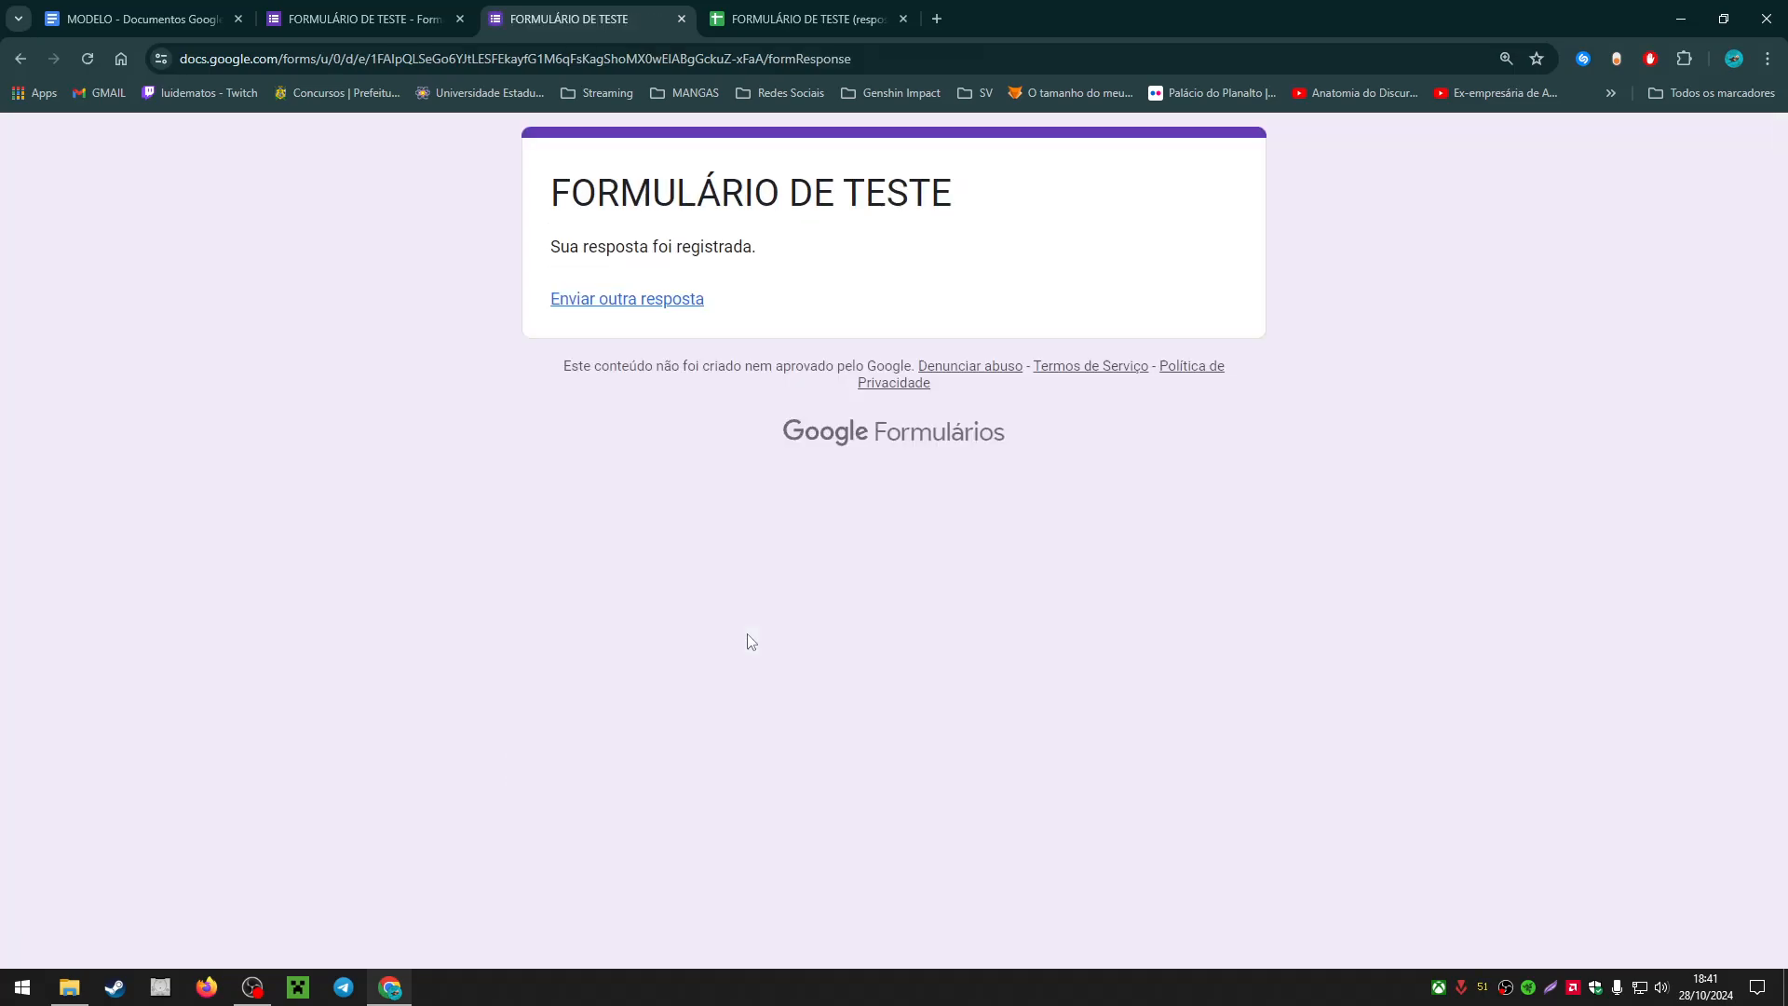
Step: Check the form's response summary showing 1 response, then return to the responses spreadsheet
left_click(354, 18)
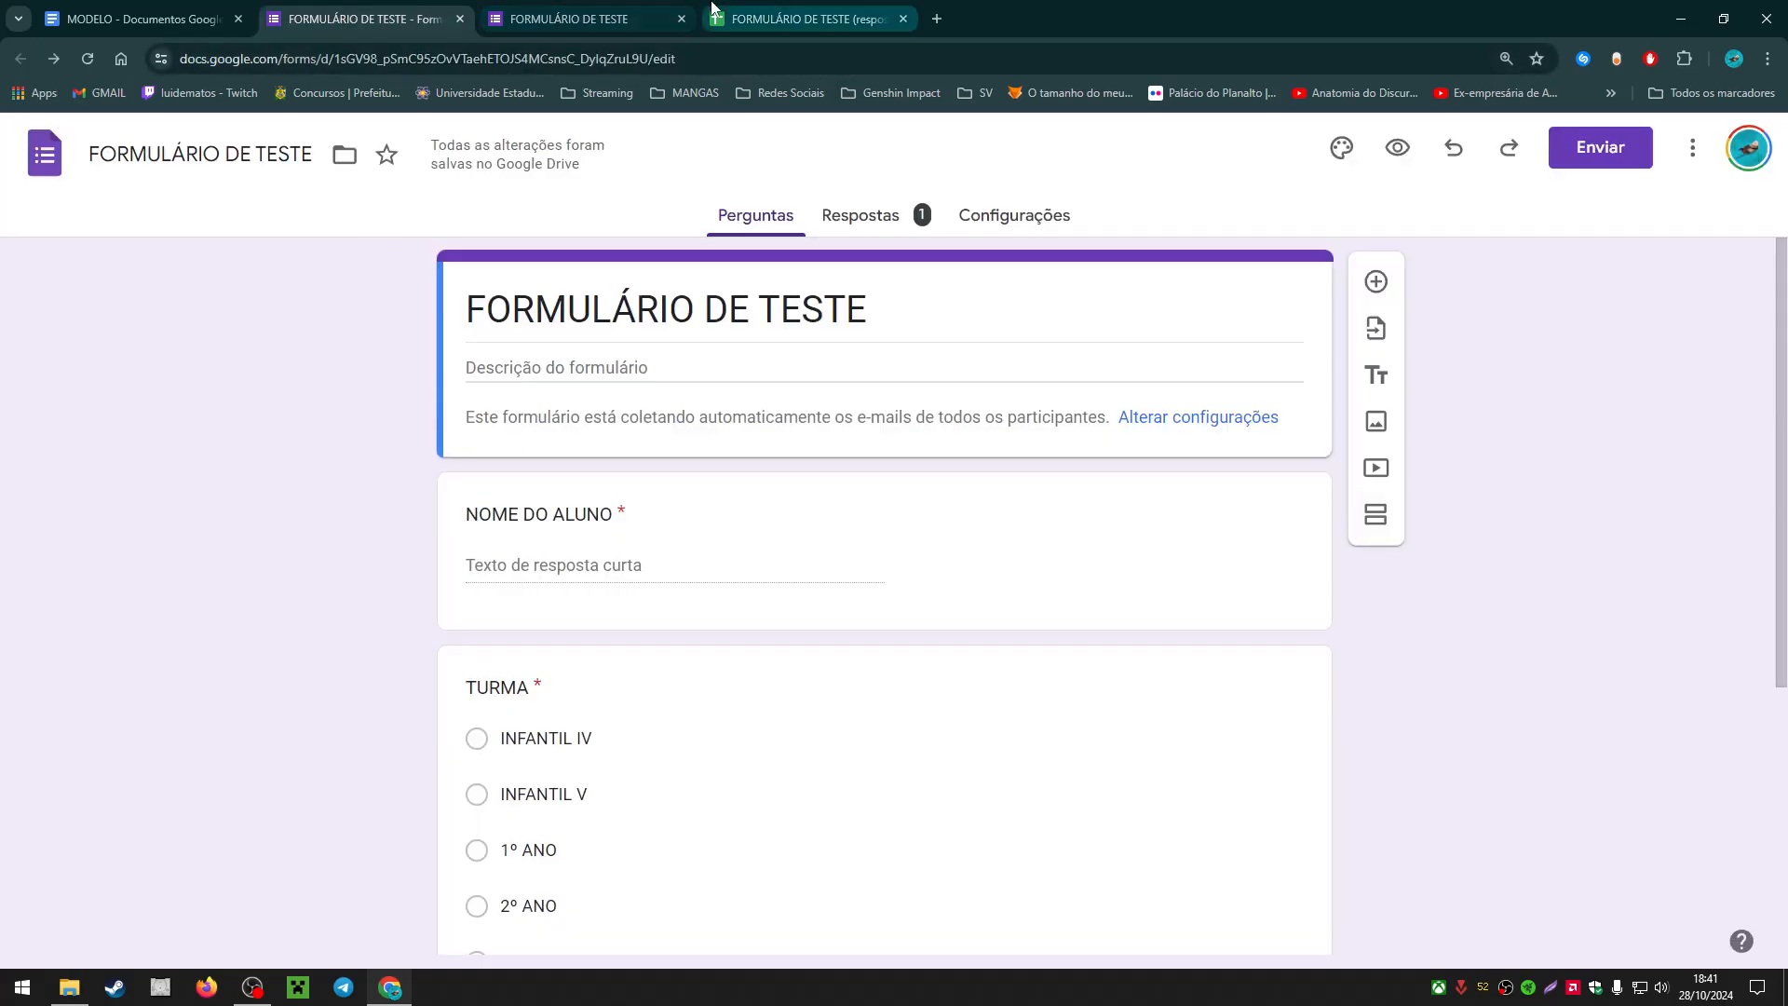
left_click(651, 19)
left_click(438, 19)
left_click(875, 224)
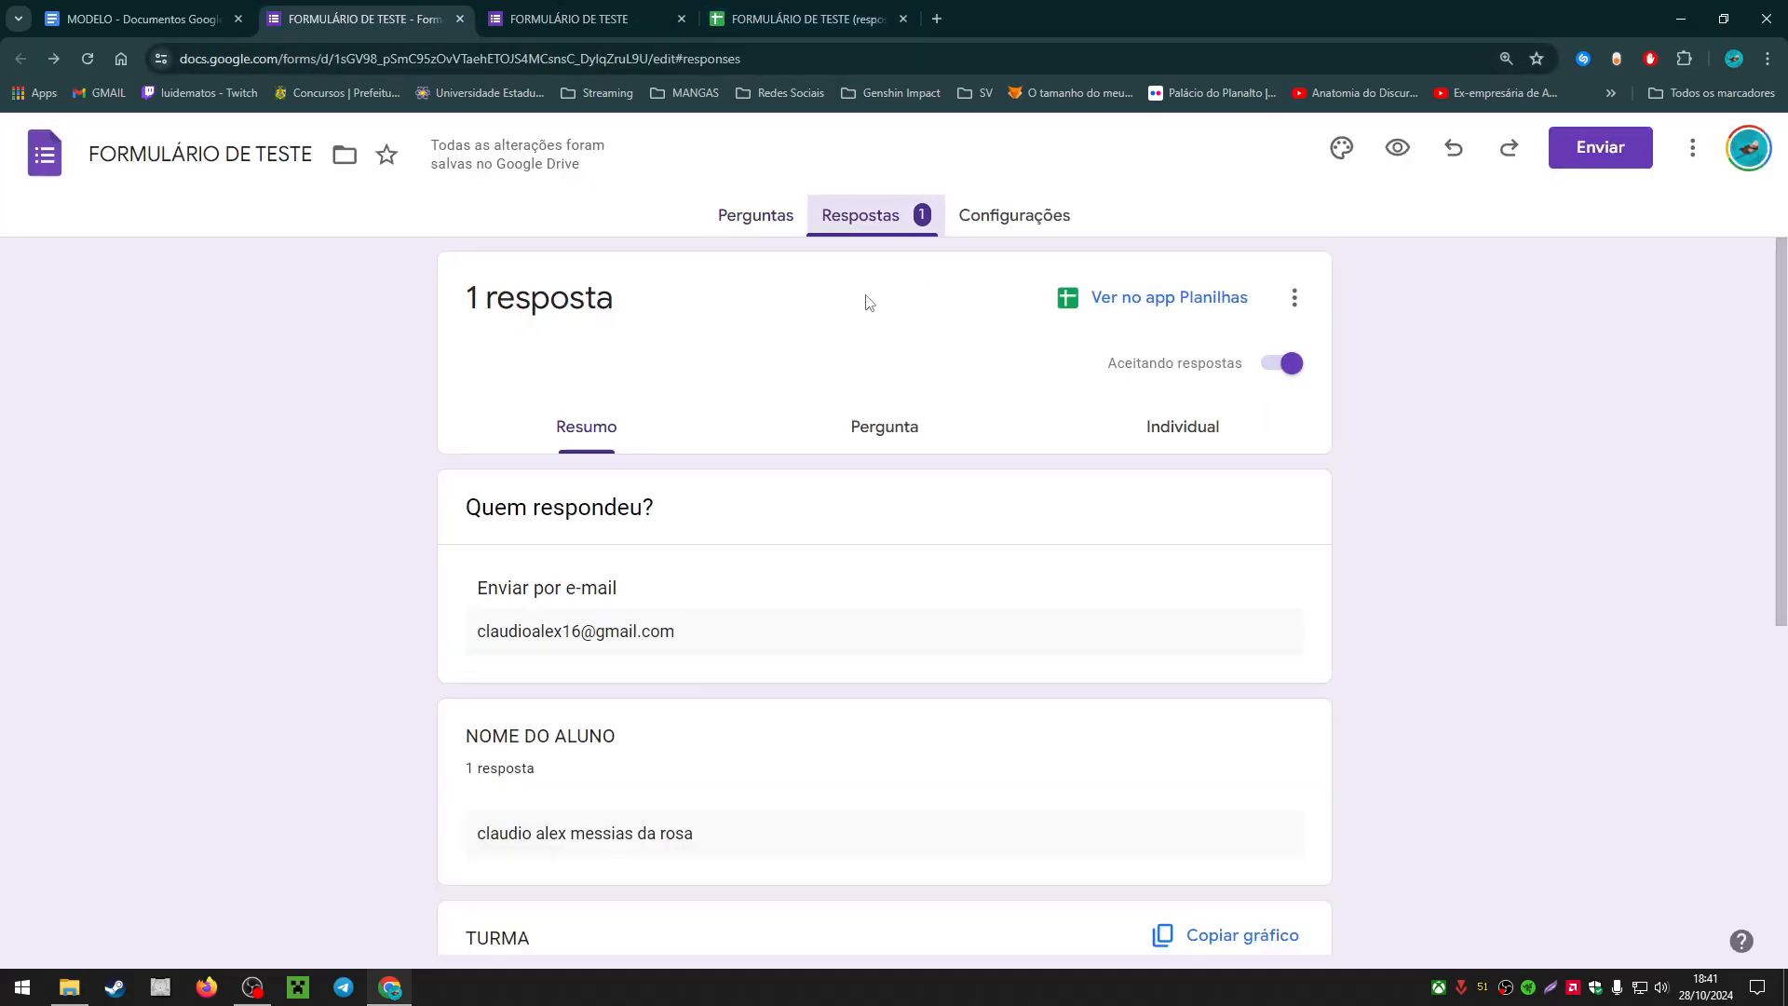
left_click(805, 19)
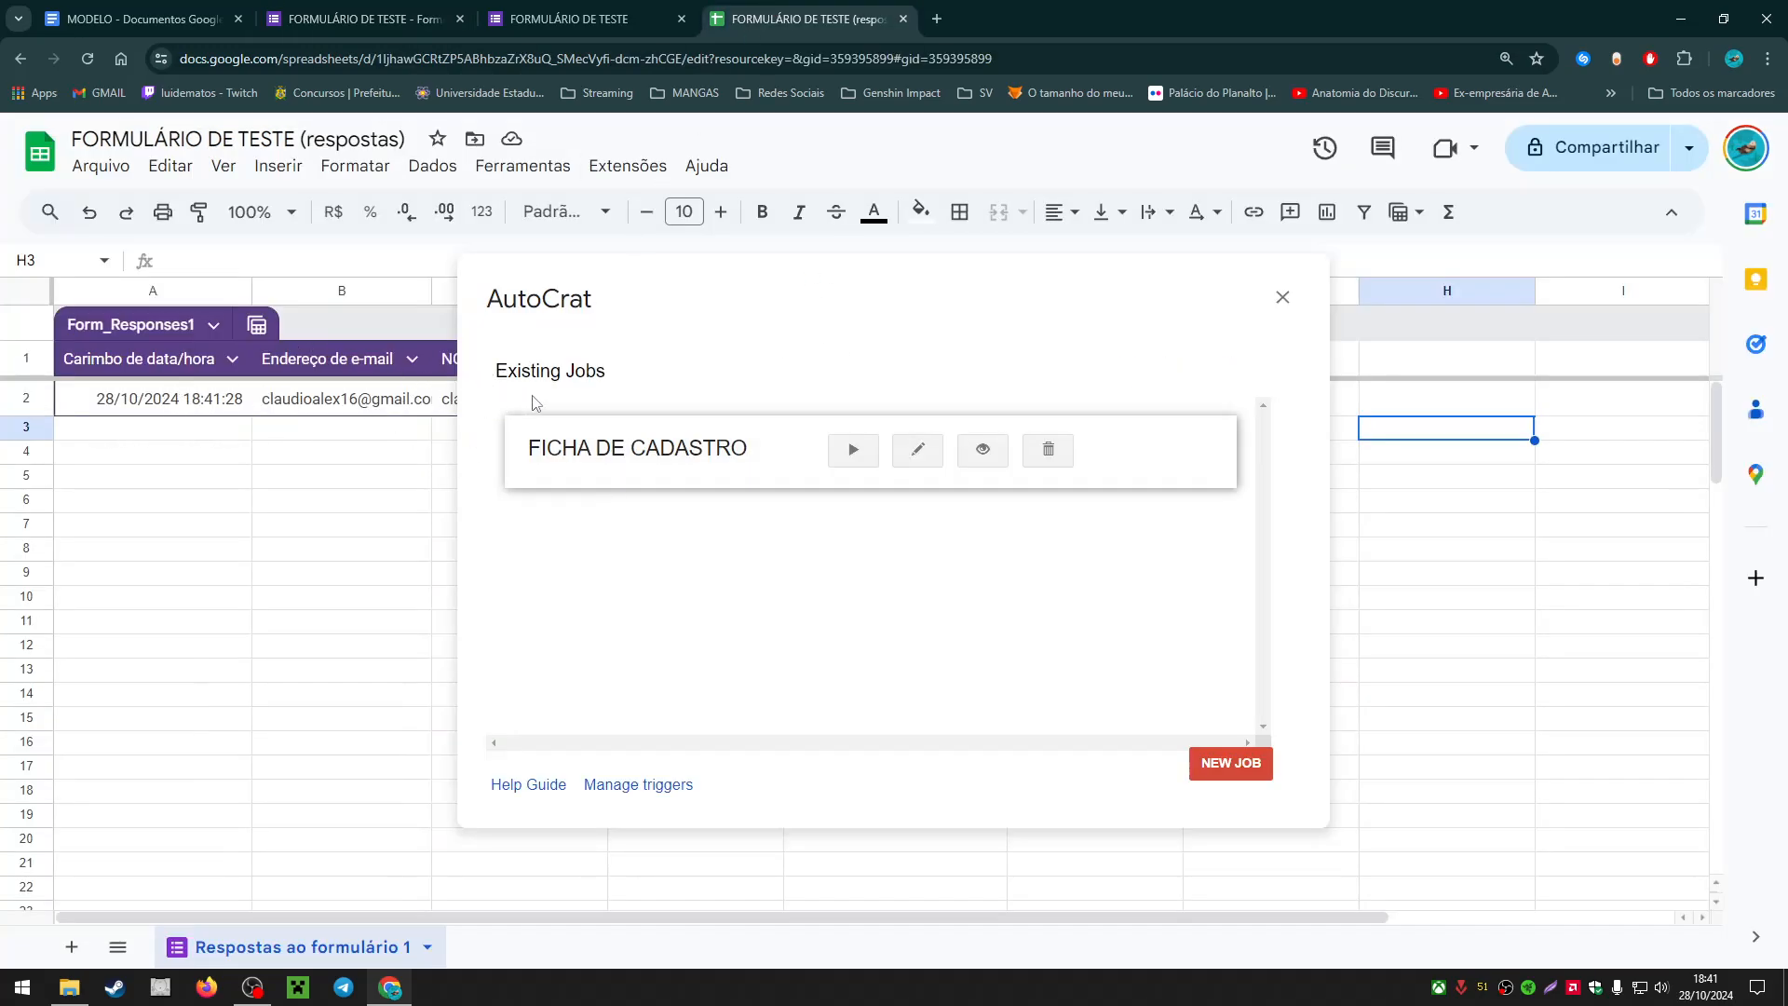
Step: Close AutoCrat and inspect row 2's response, stamped 28/10/2024 18:41:28 with TURMA 2º ANO
left_click(1282, 297)
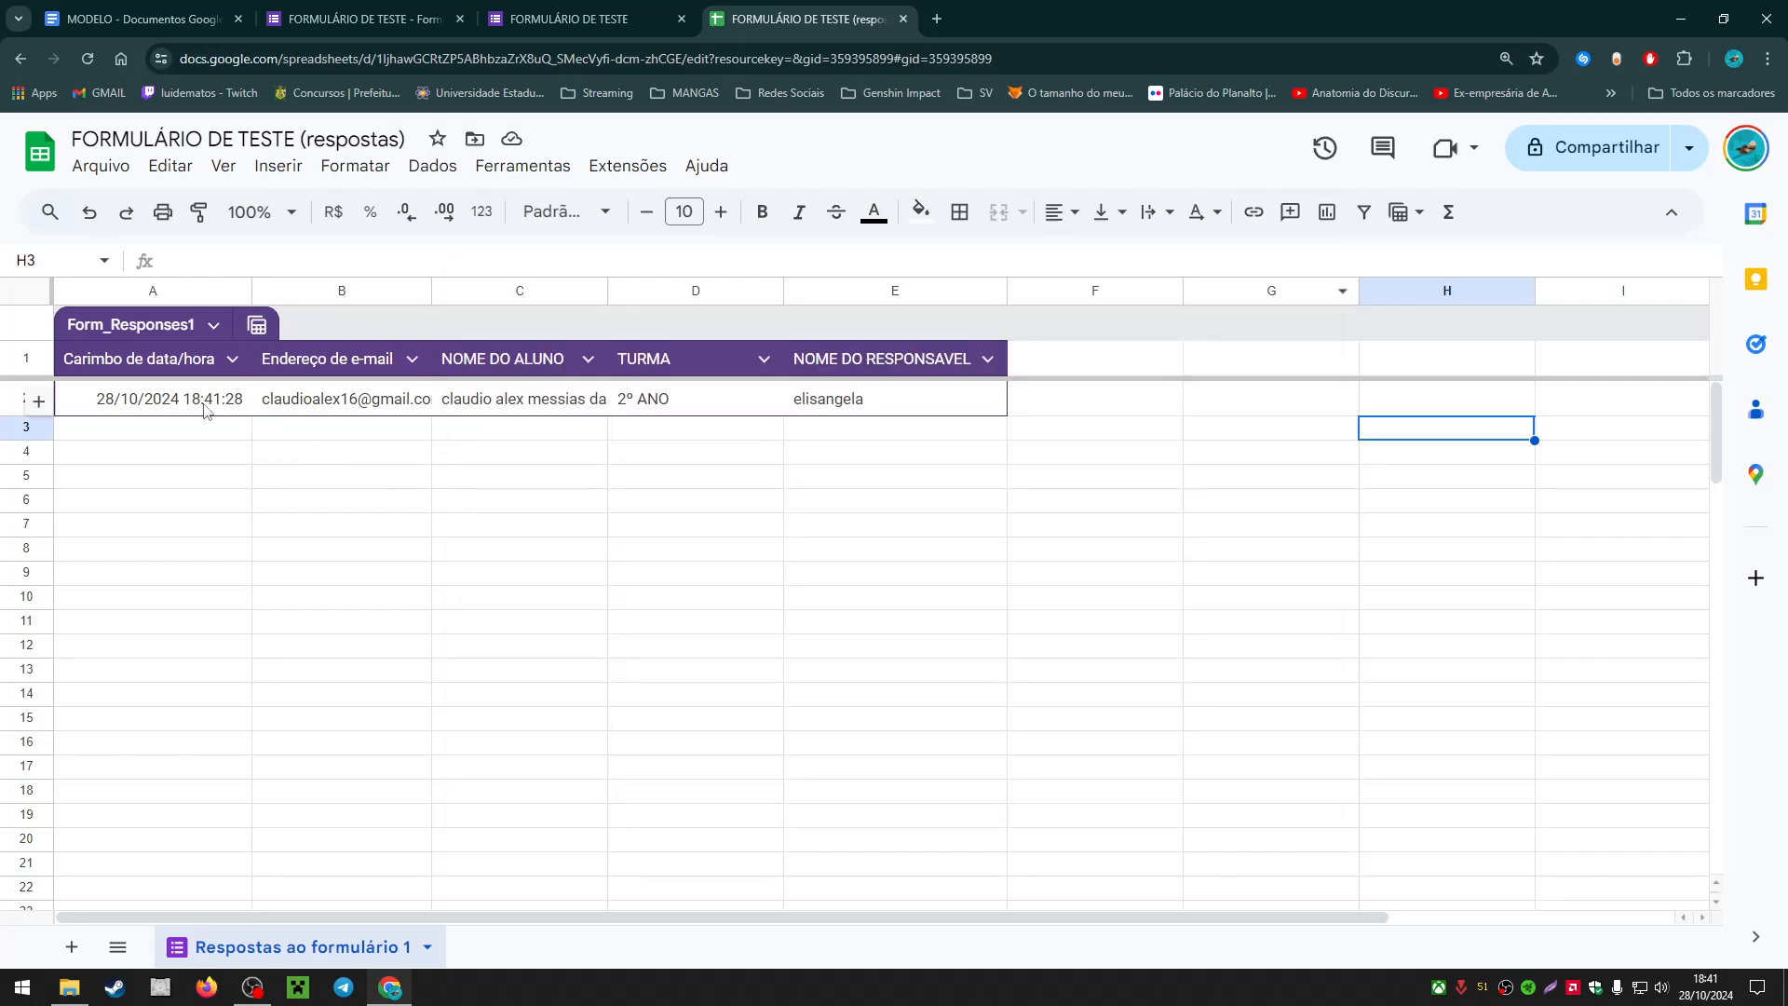
left_click_drag(209, 405, 913, 401)
left_click(912, 400)
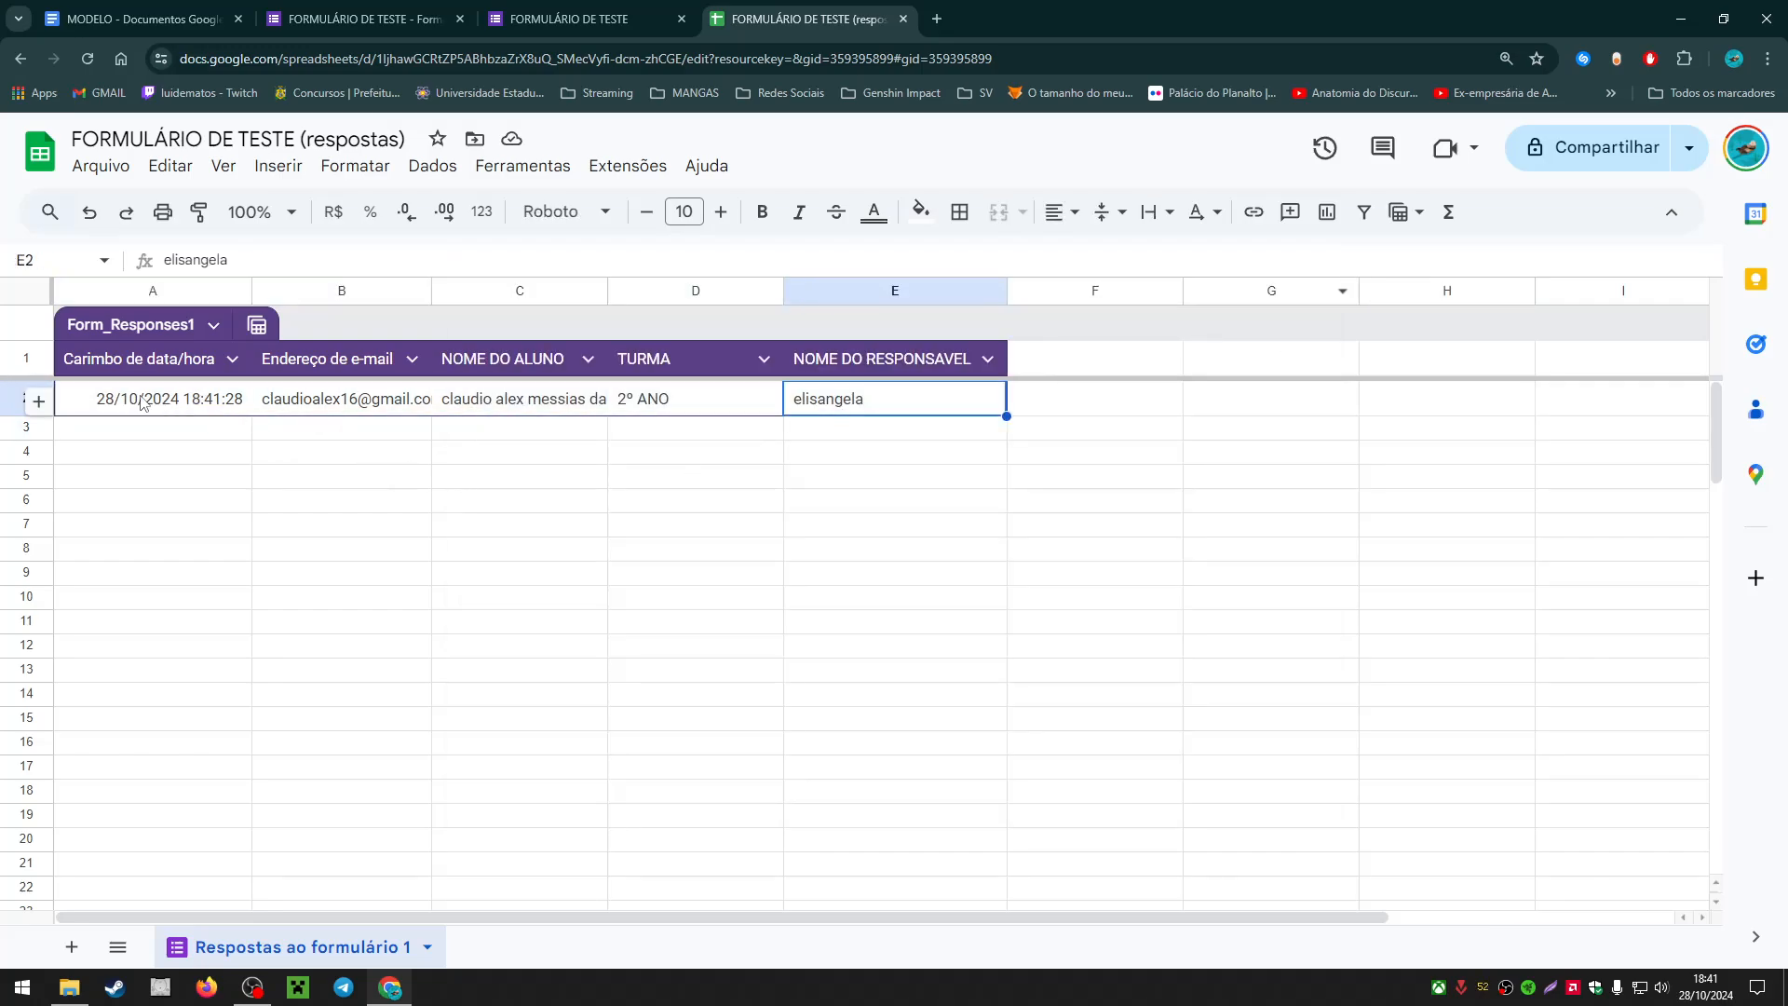
left_click_drag(134, 406, 215, 414)
left_click(885, 402)
left_click(438, 570)
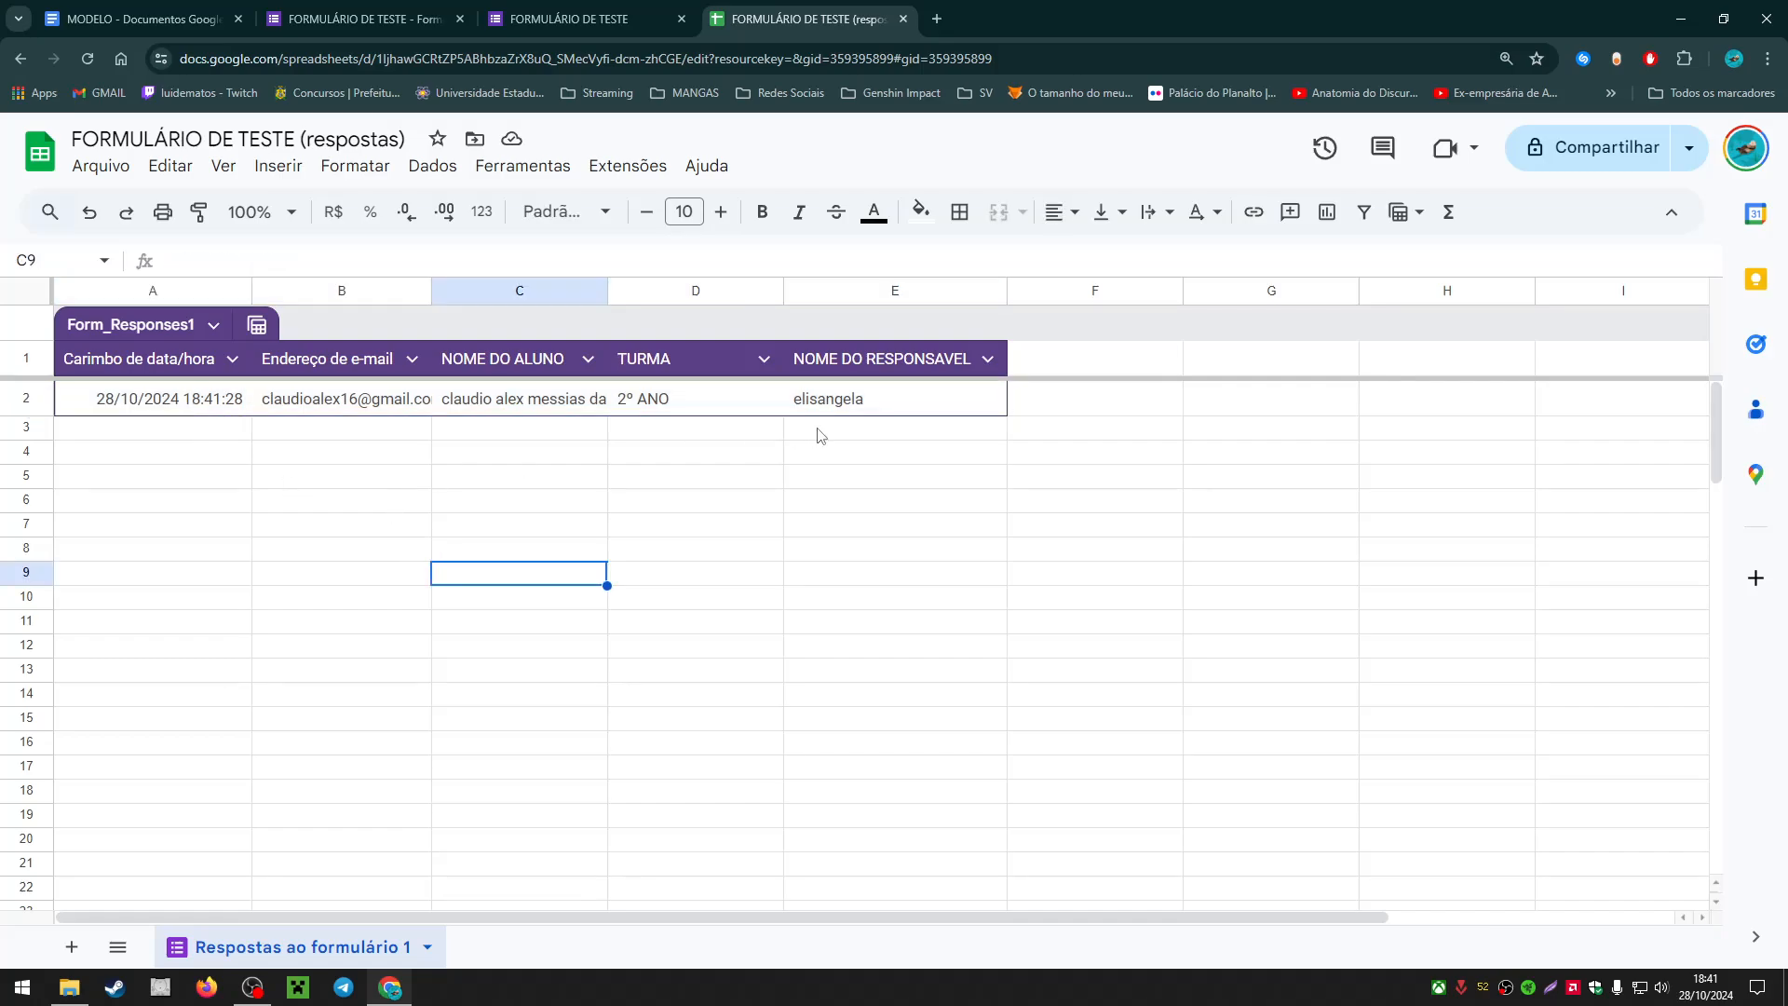
left_click_drag(819, 405, 414, 410)
left_click(414, 410)
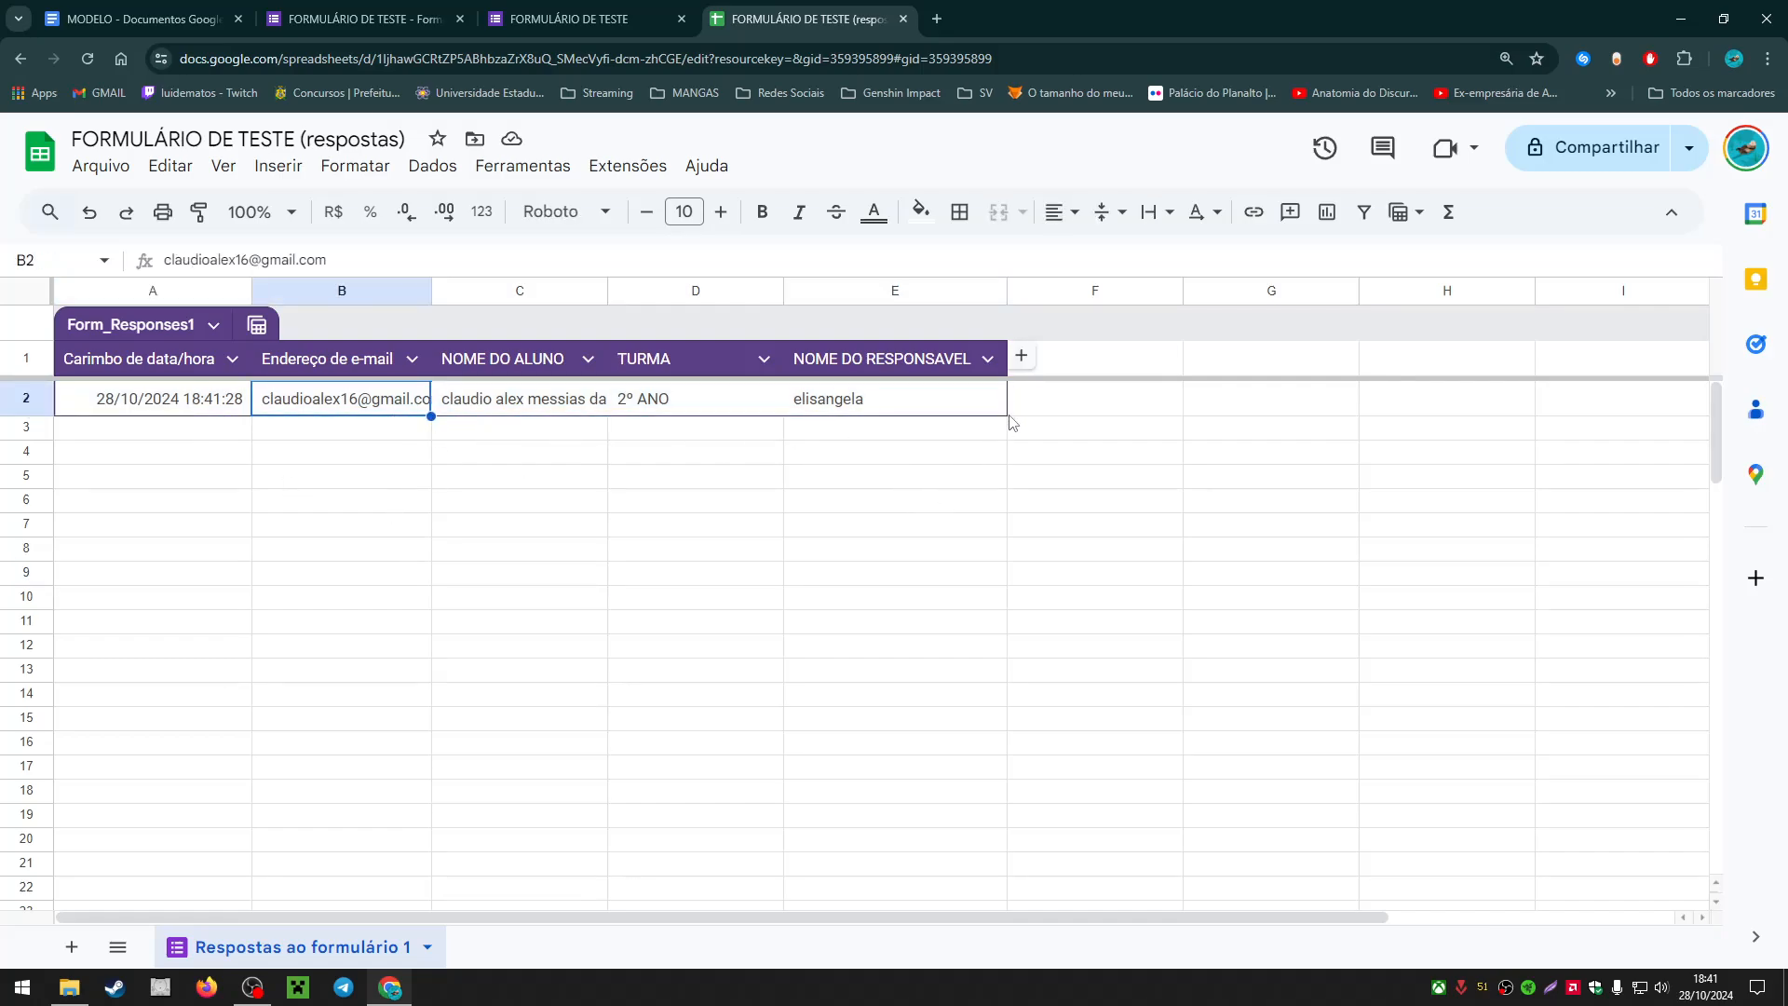
Step: Launch AutoCrat from Extensões, run the FICHA DE CADASTRO job, and close the window to view results
left_click(647, 168)
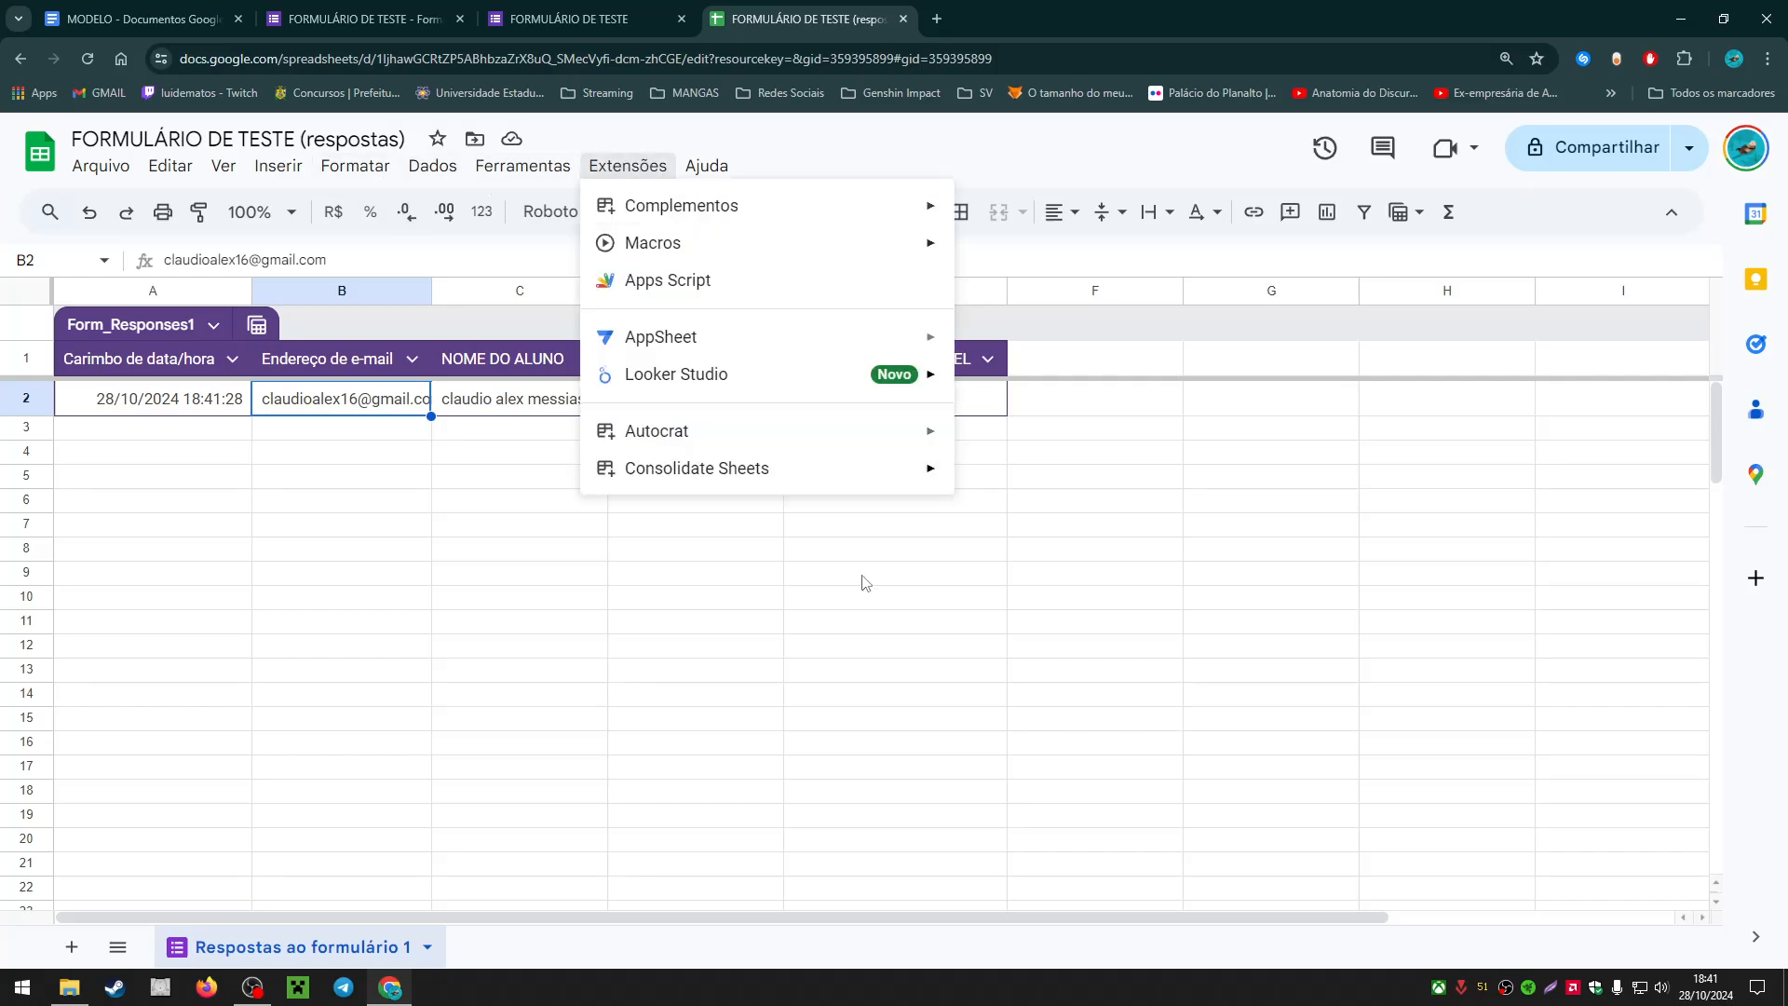
mouse_move(913, 443)
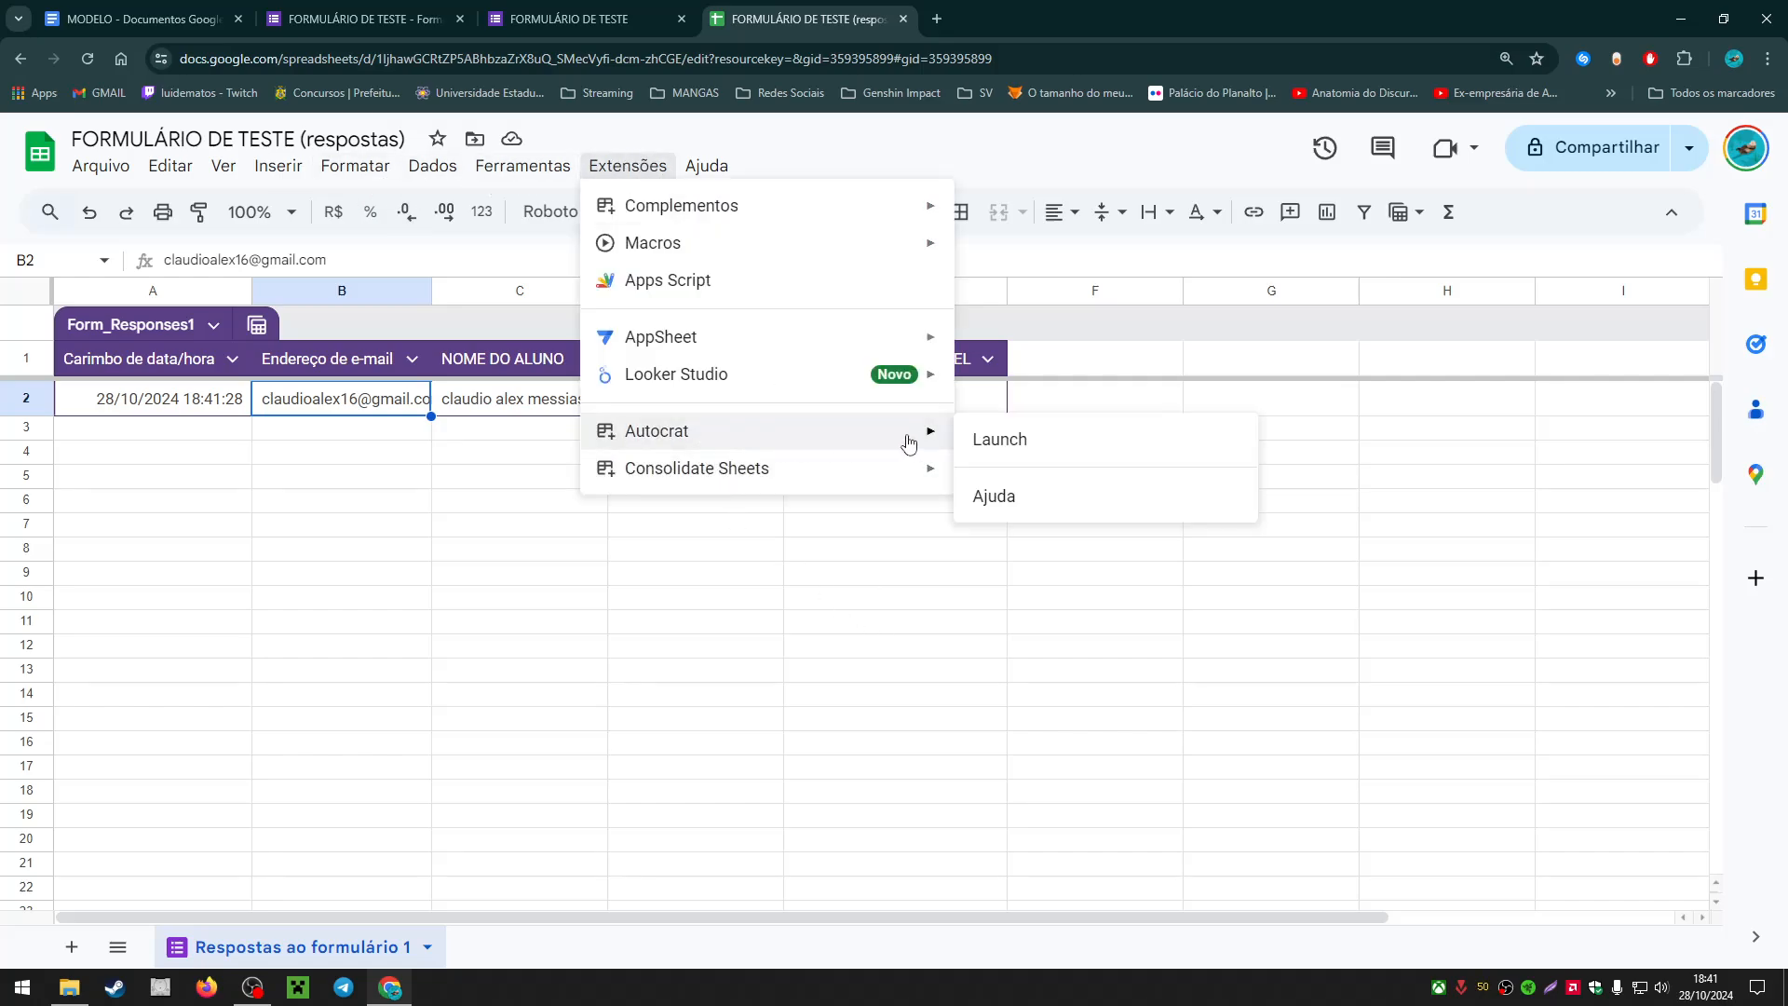
left_click(1025, 453)
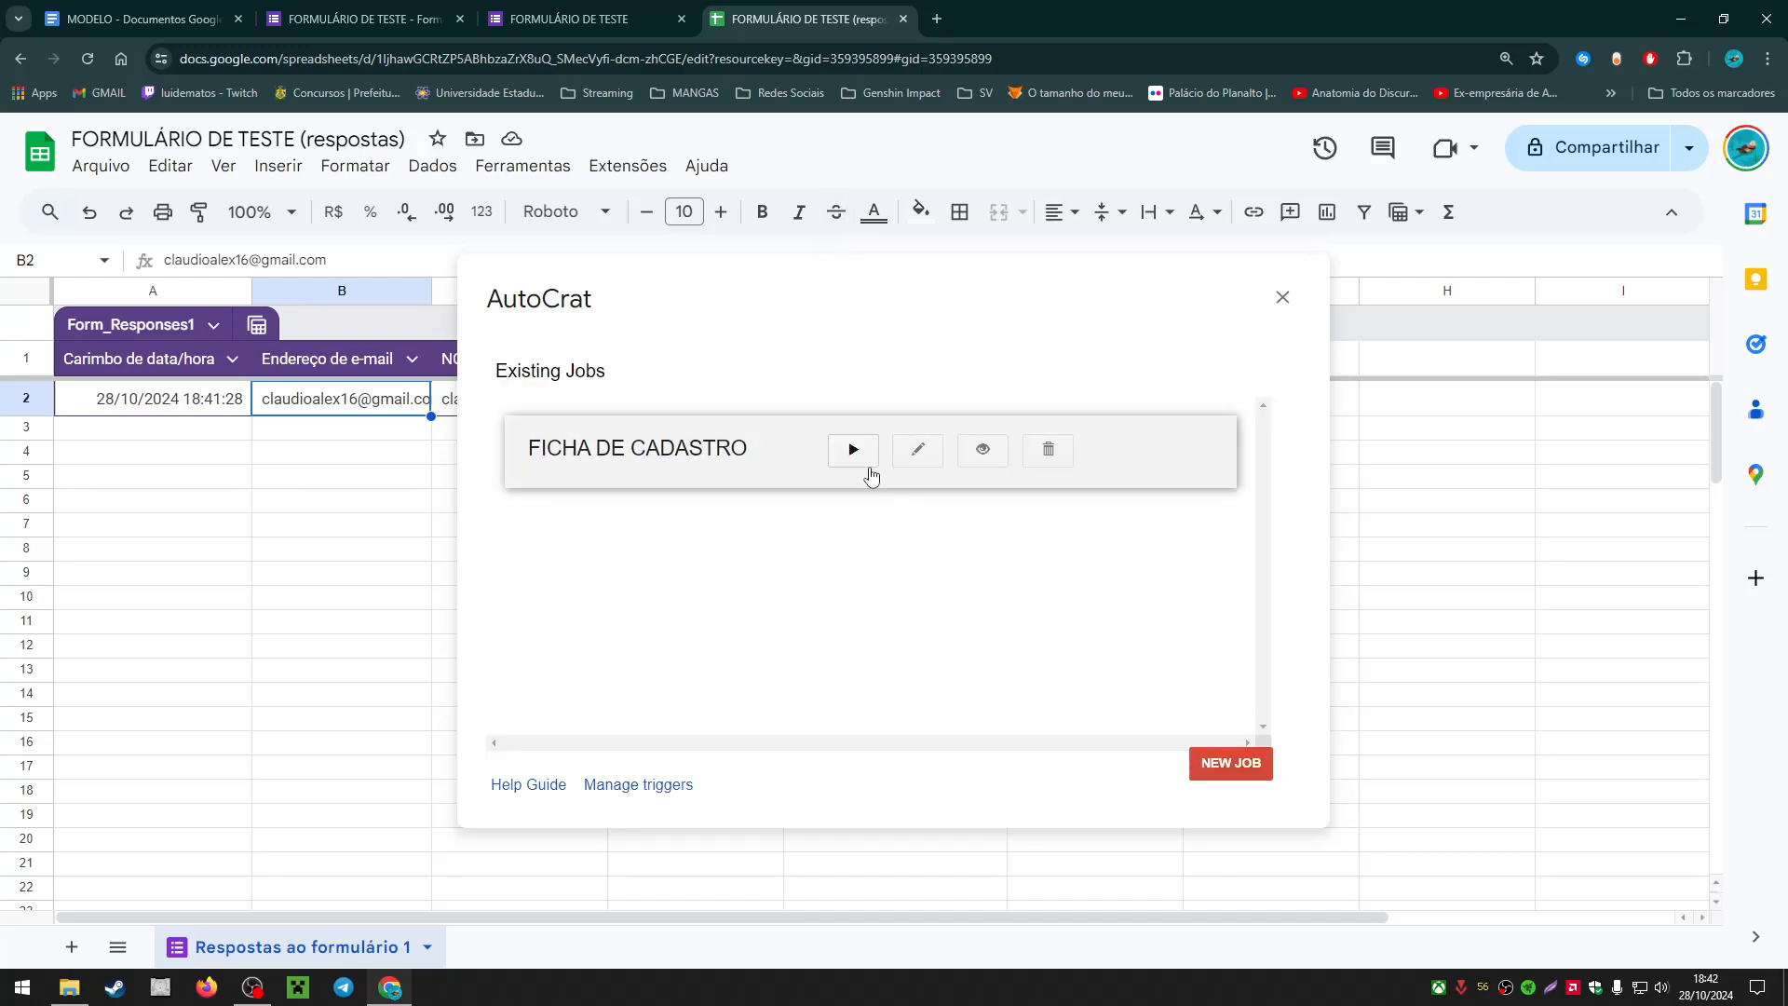
left_click(854, 451)
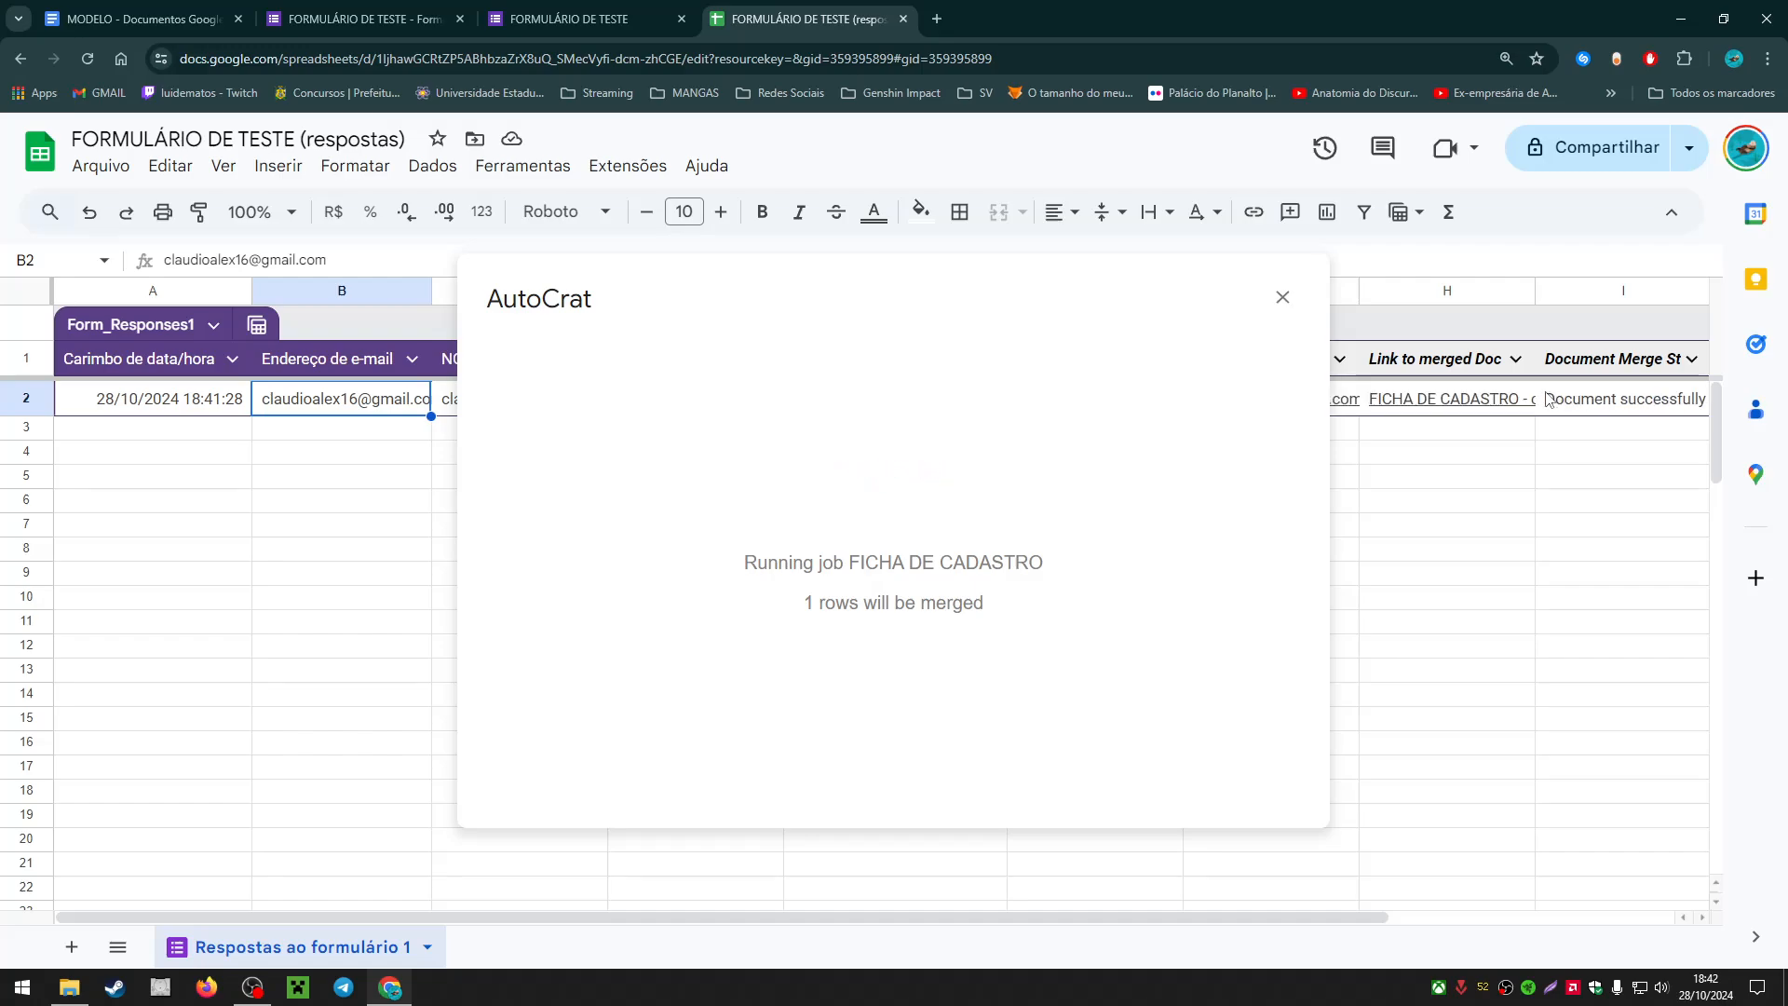
left_click(1280, 299)
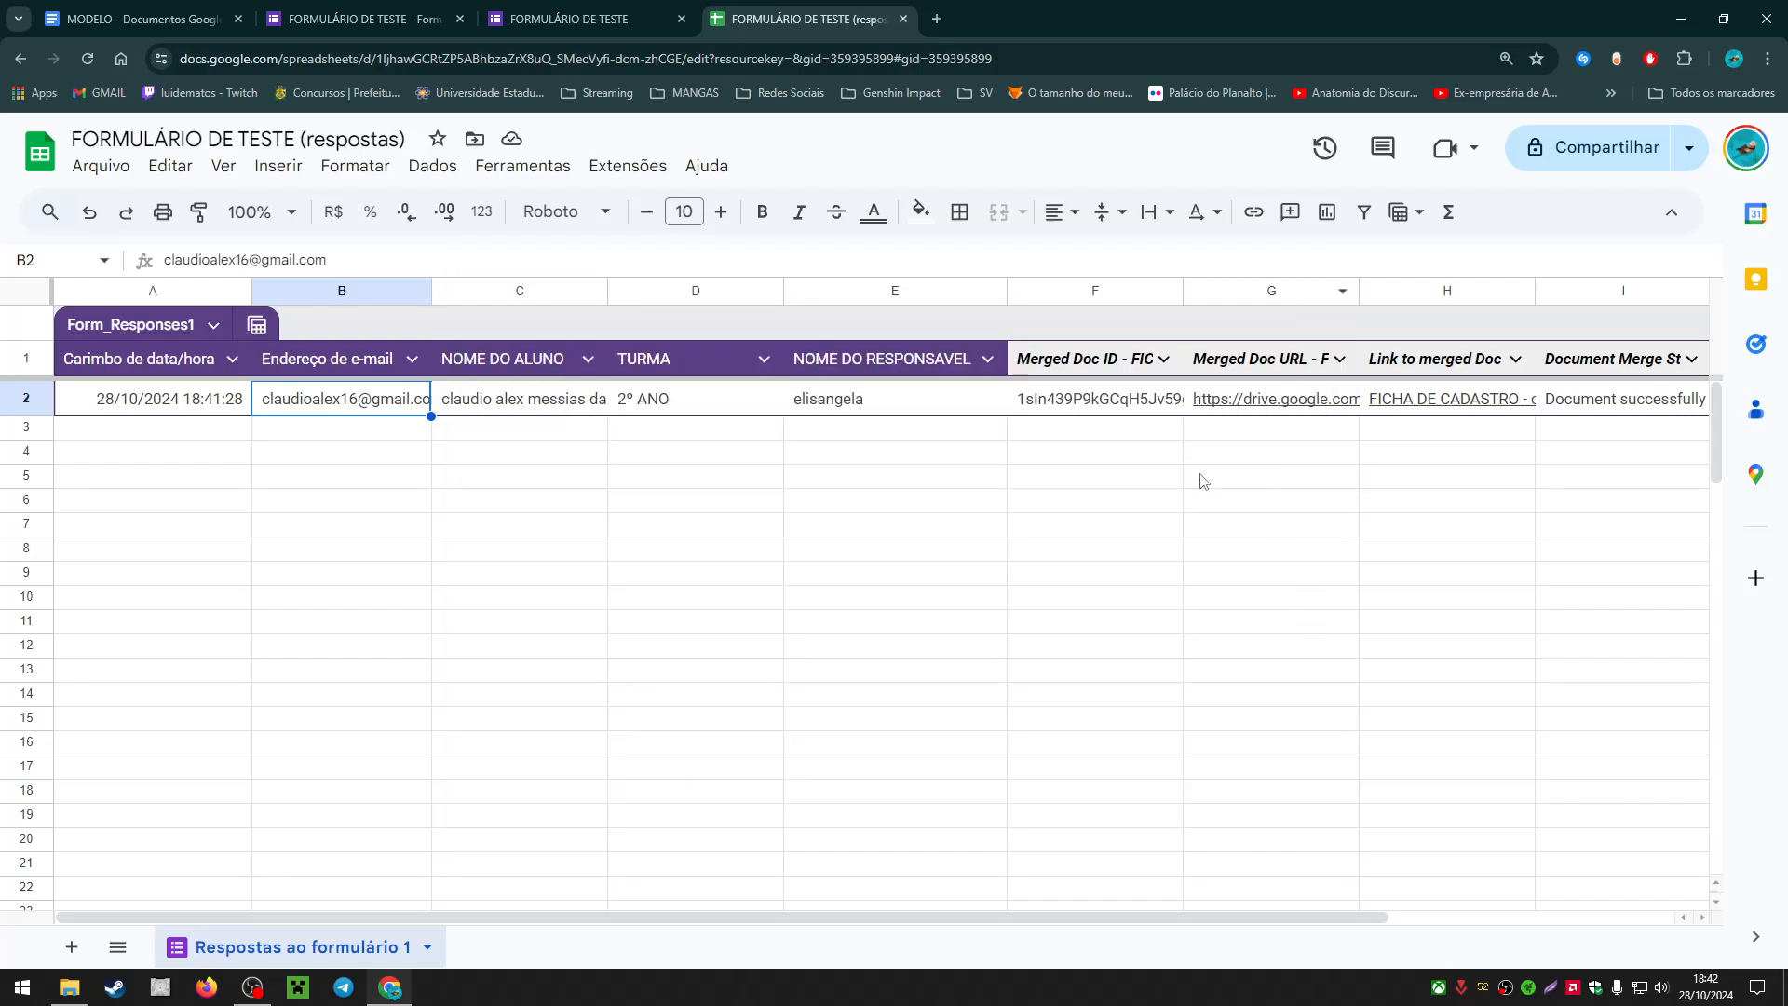
Step: Dismiss the link preview and select the merge output cells and headers from F through I
mouse_move(1266, 405)
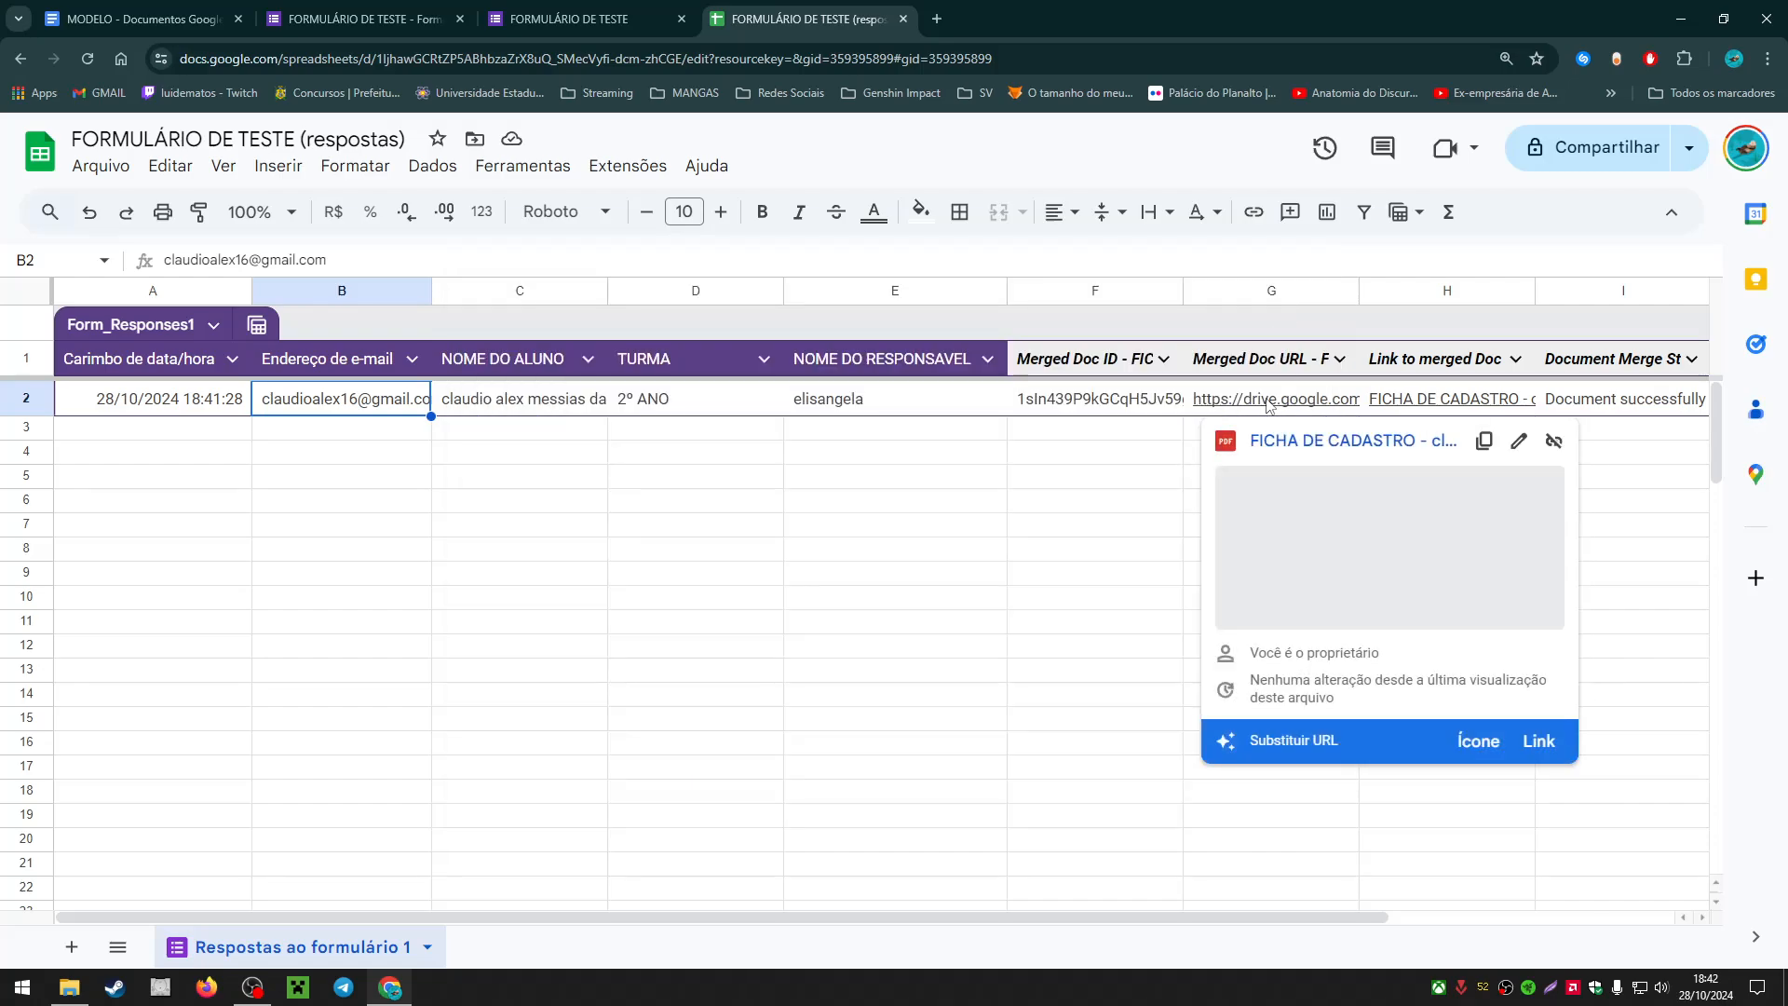
left_click(996, 526)
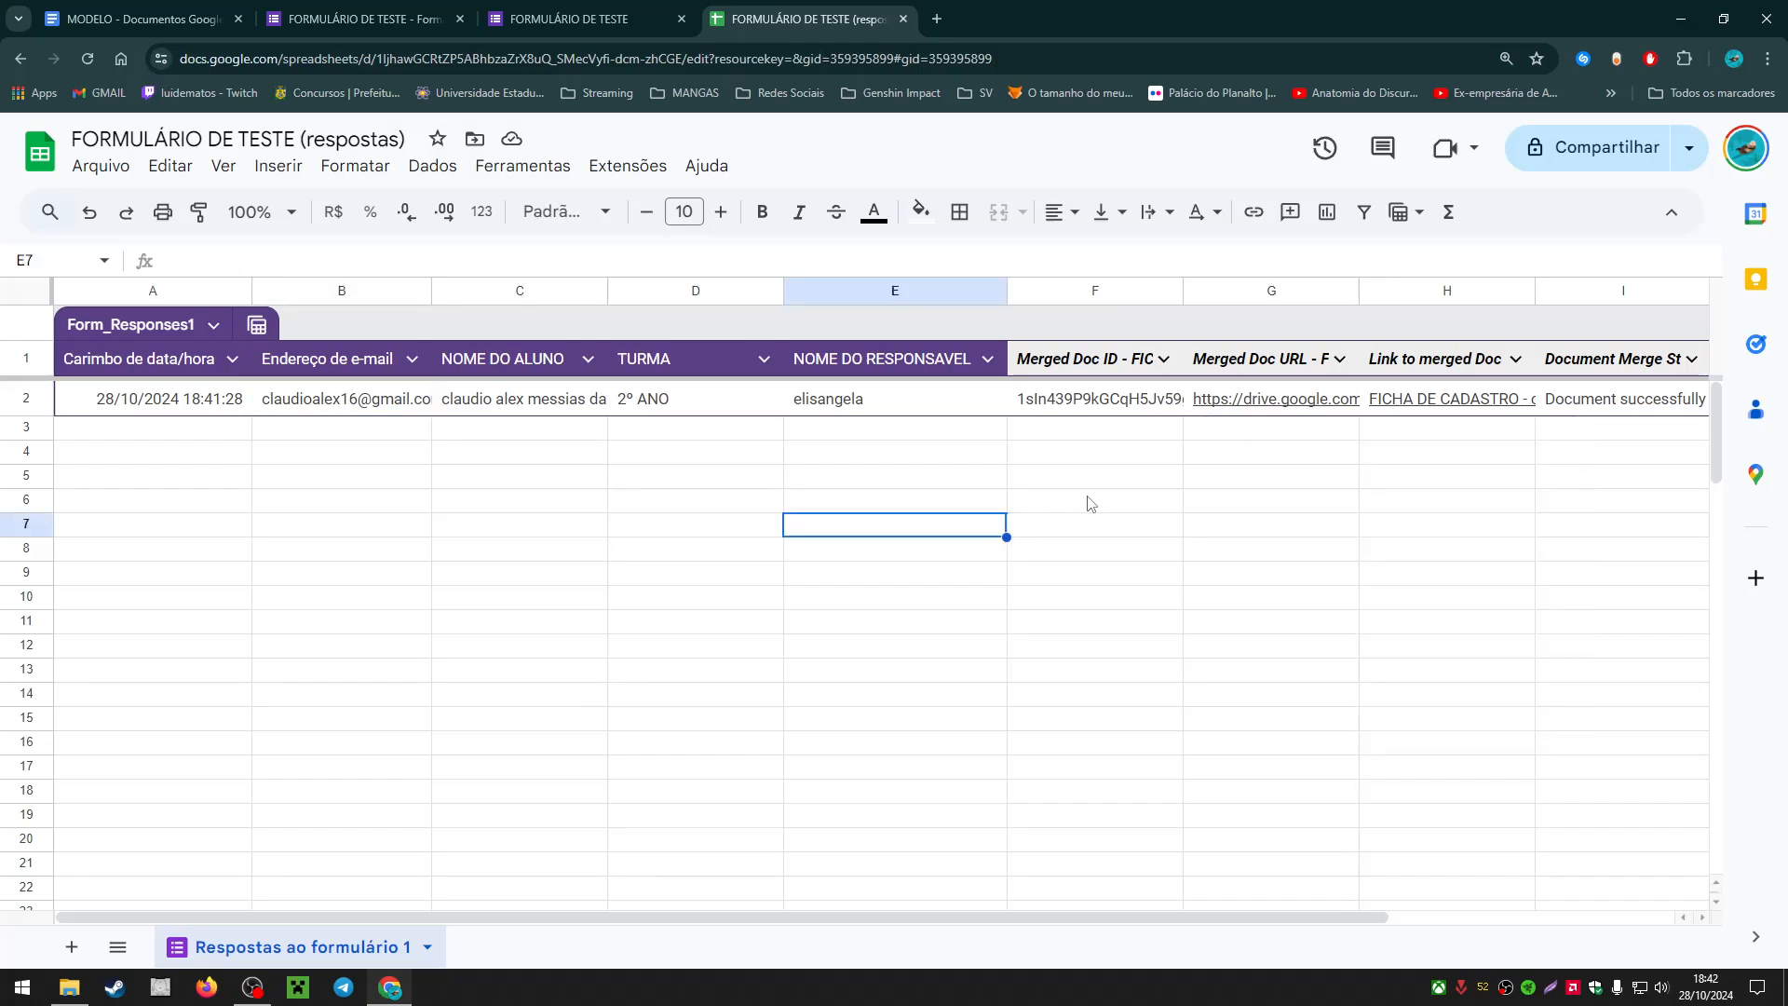
left_click_drag(760, 916, 868, 916)
left_click(936, 864)
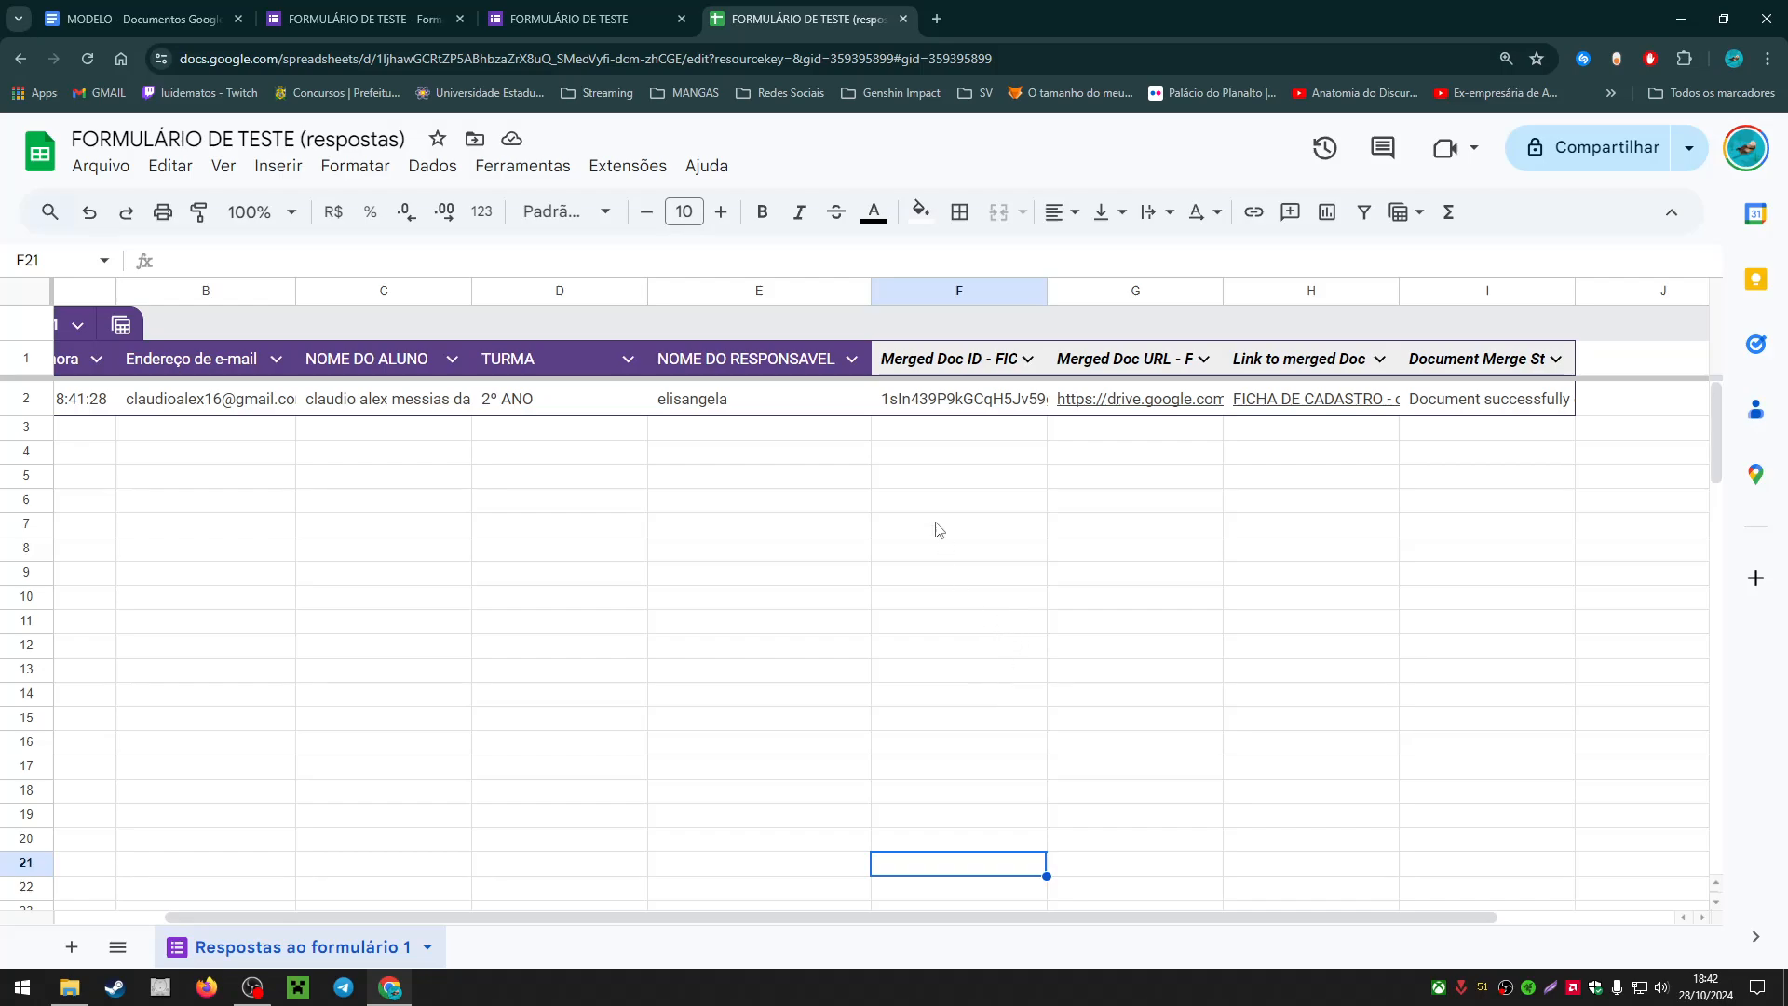
left_click(934, 410)
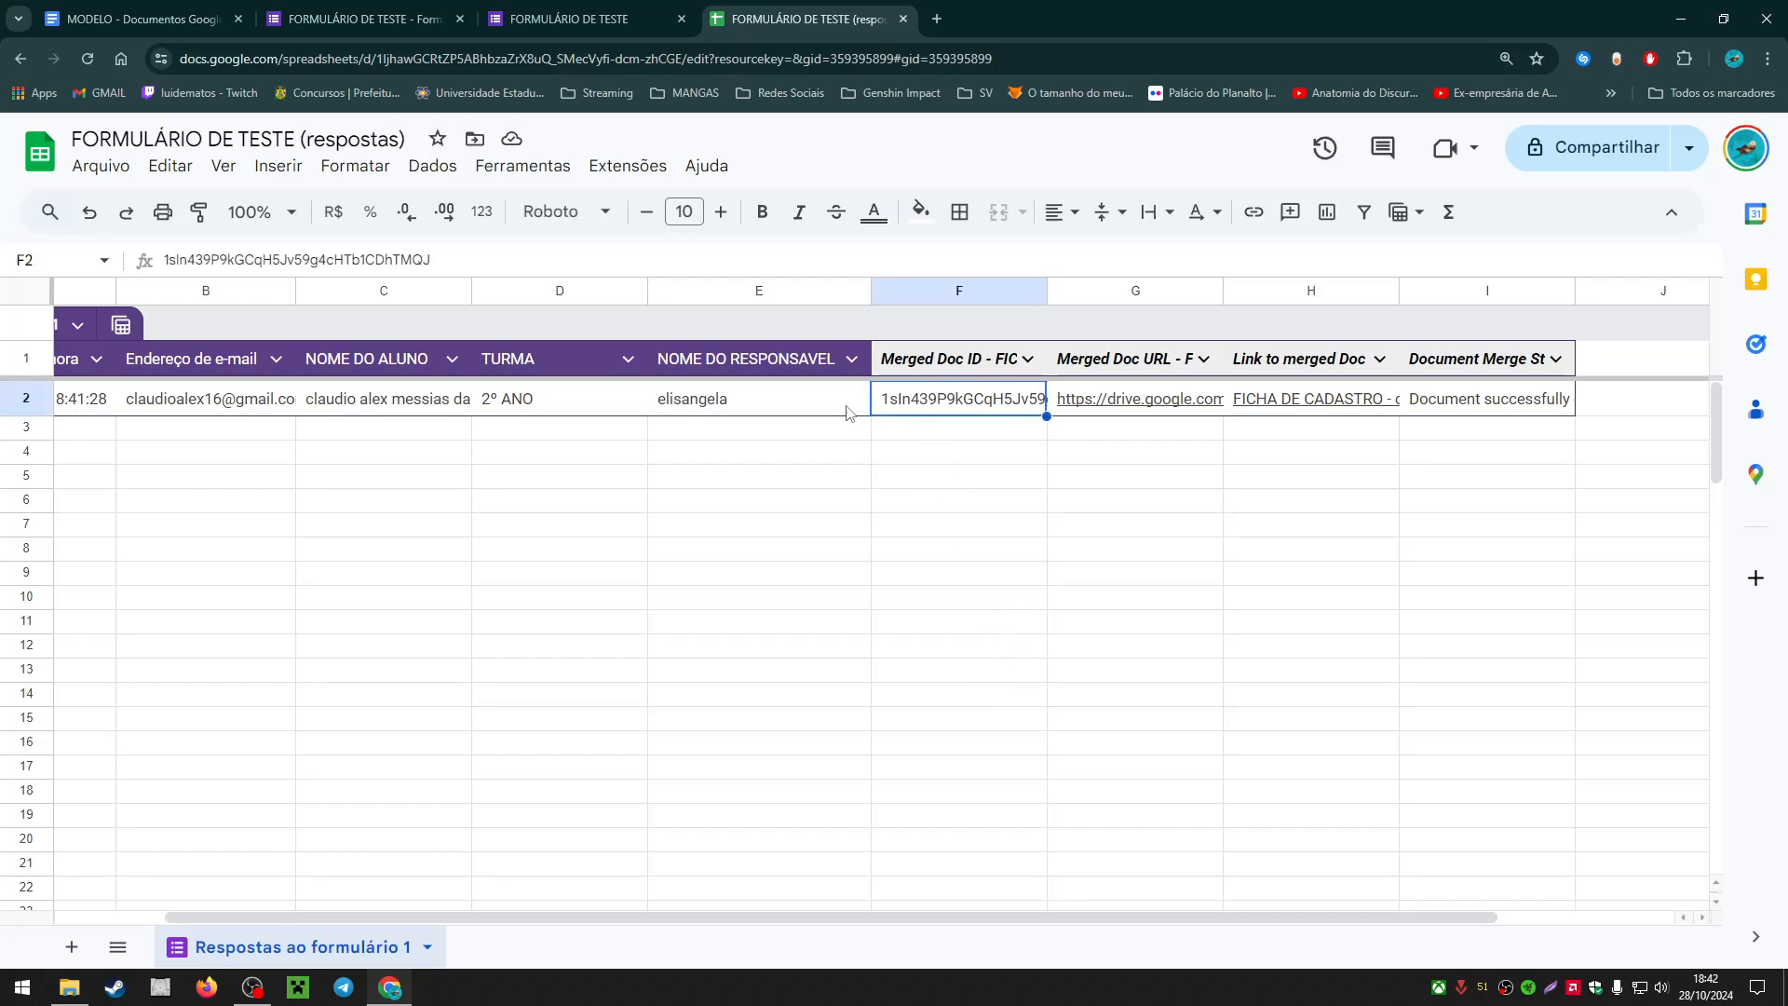
key("shift+Right")
key("shift+Right")
key("shift+Right")
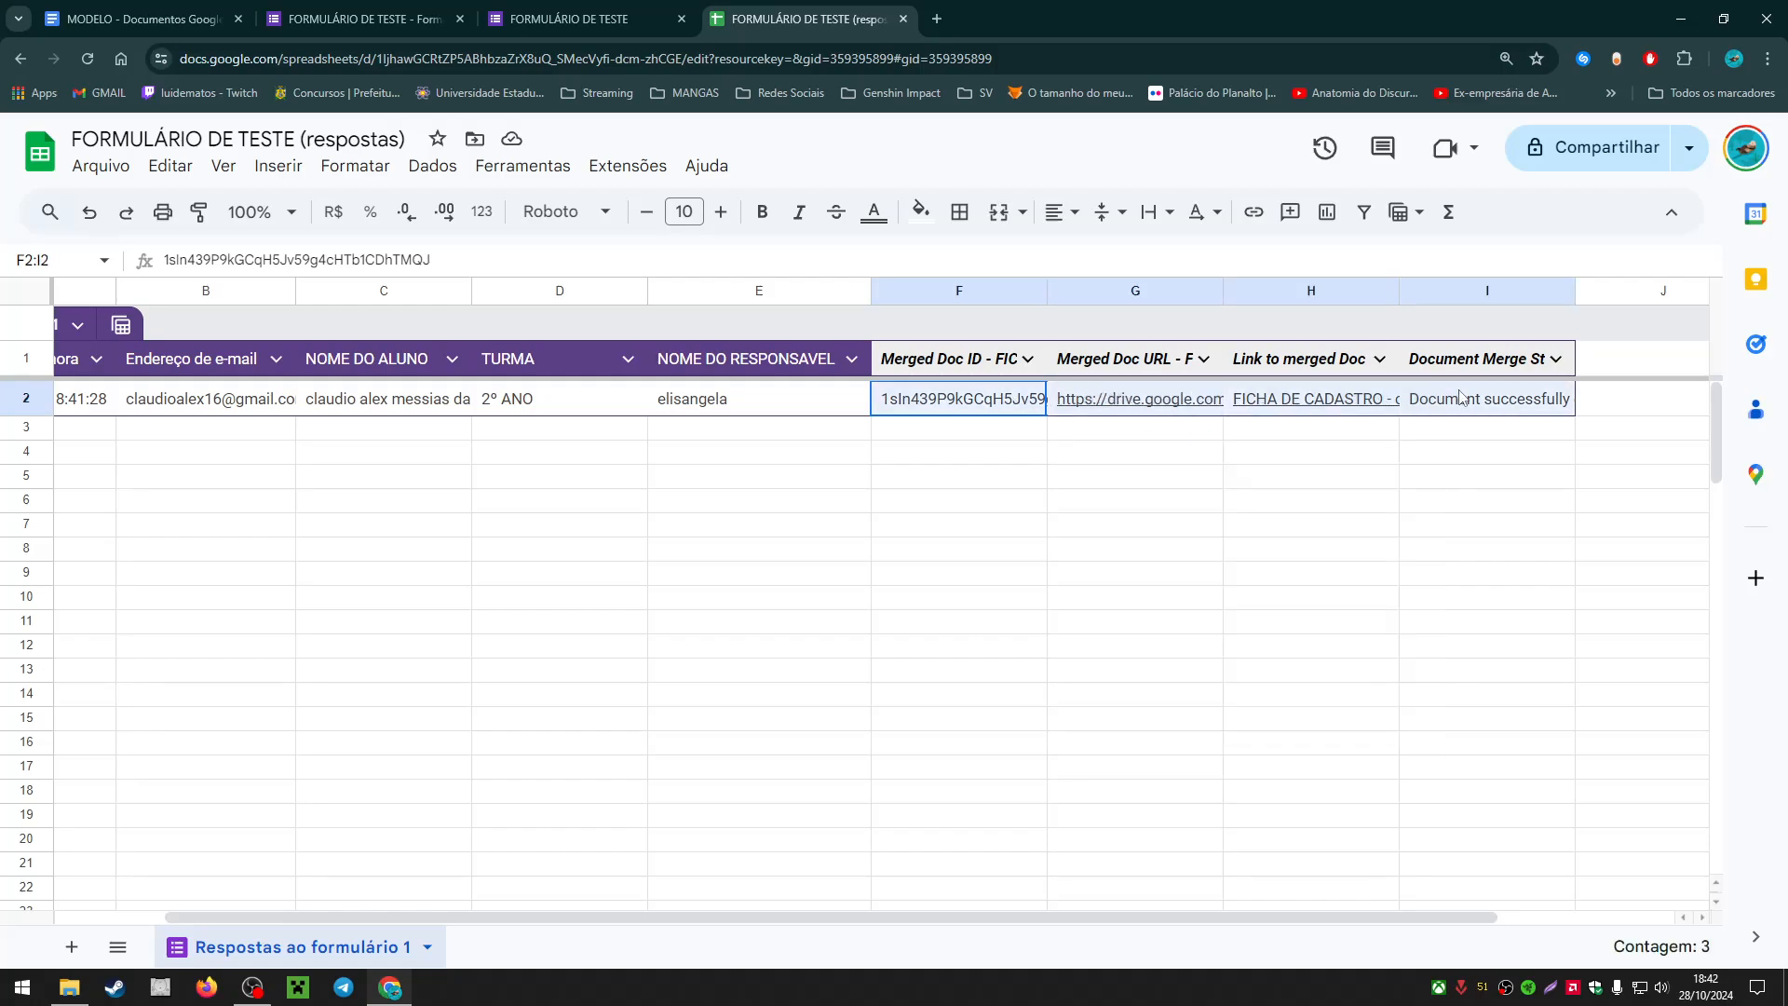
left_click(942, 363)
key("shift+Right")
key("shift+Right")
key("shift+Right")
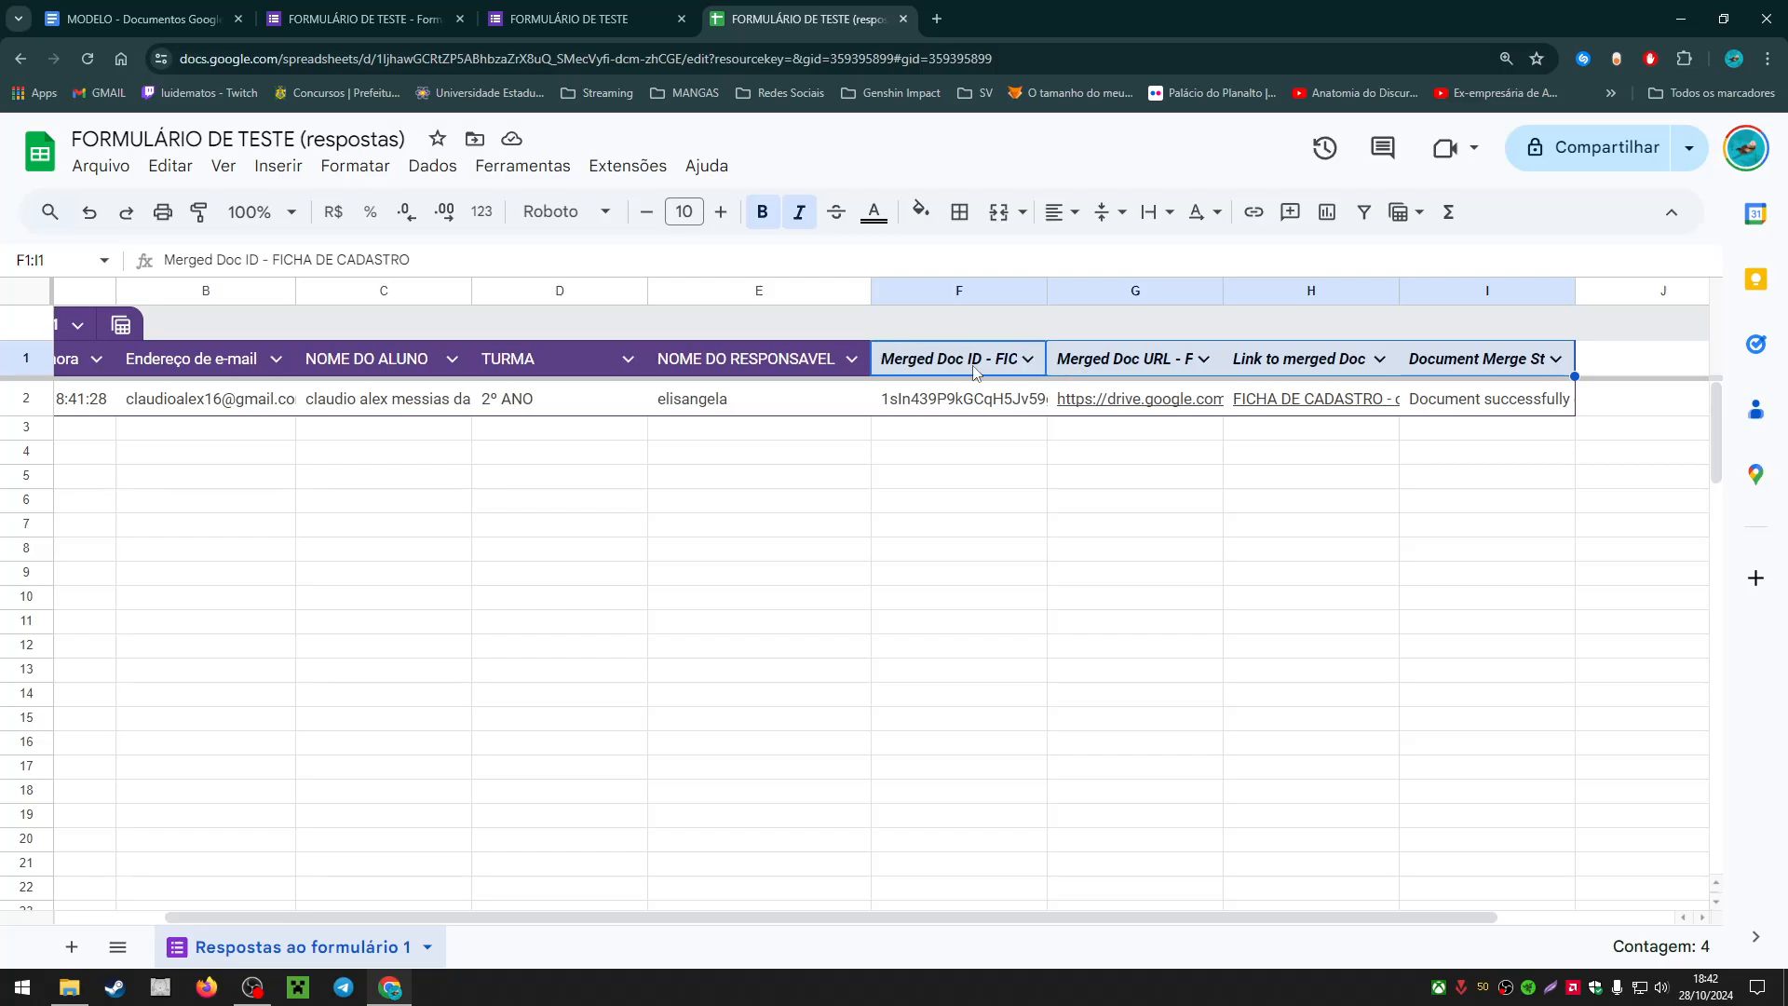
Step: Select the merge output area from row 2, then preview the FICHA DE CADASTRO PDF linked in G2
left_click_drag(904, 410, 1537, 841)
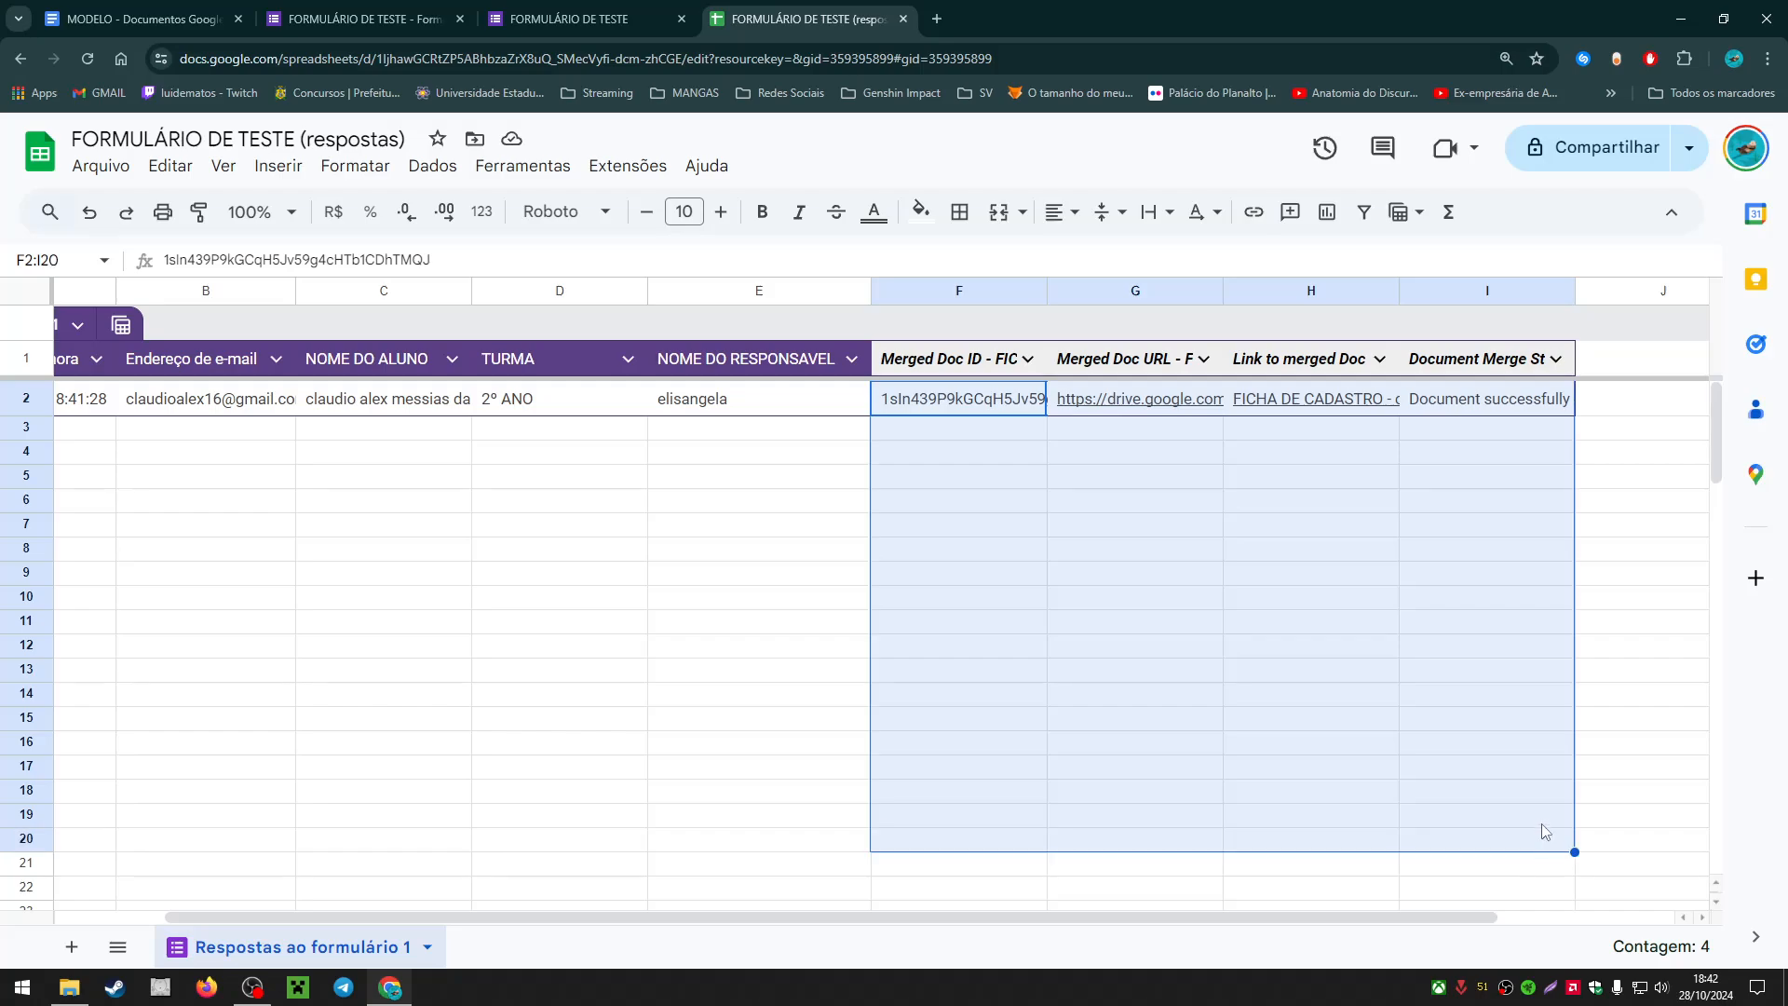
left_click(1080, 556)
left_click_drag(961, 412, 1489, 885)
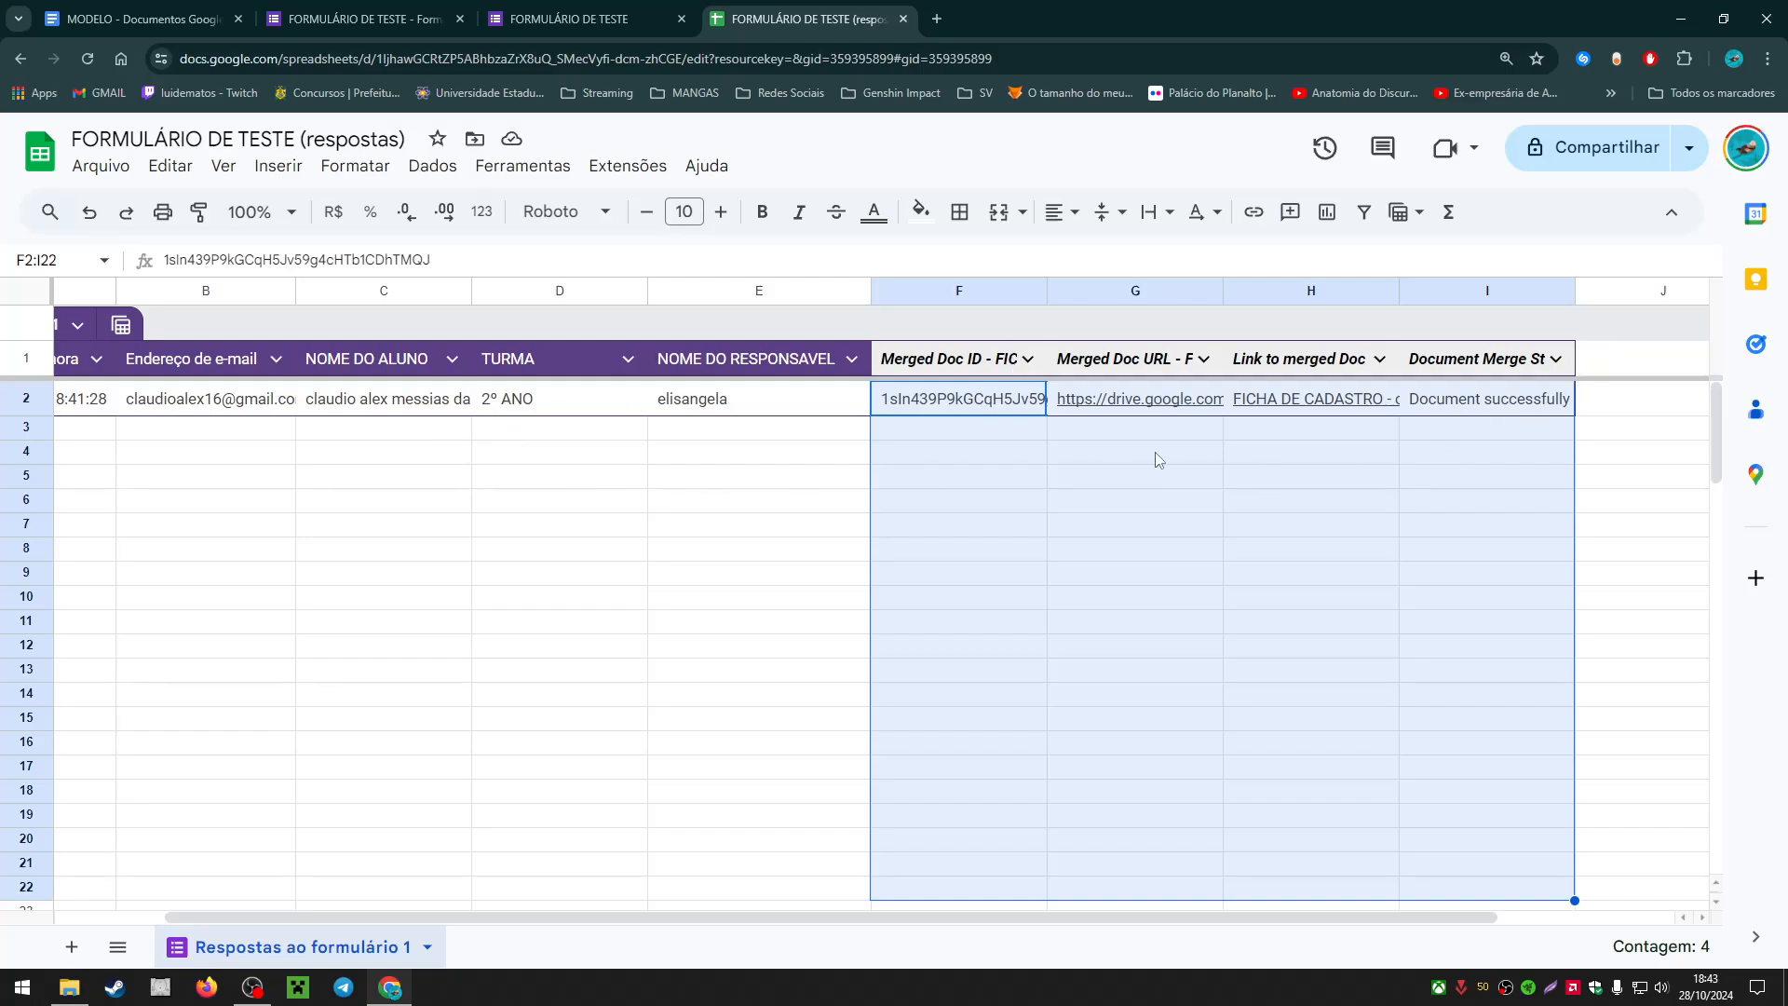
left_click(946, 393)
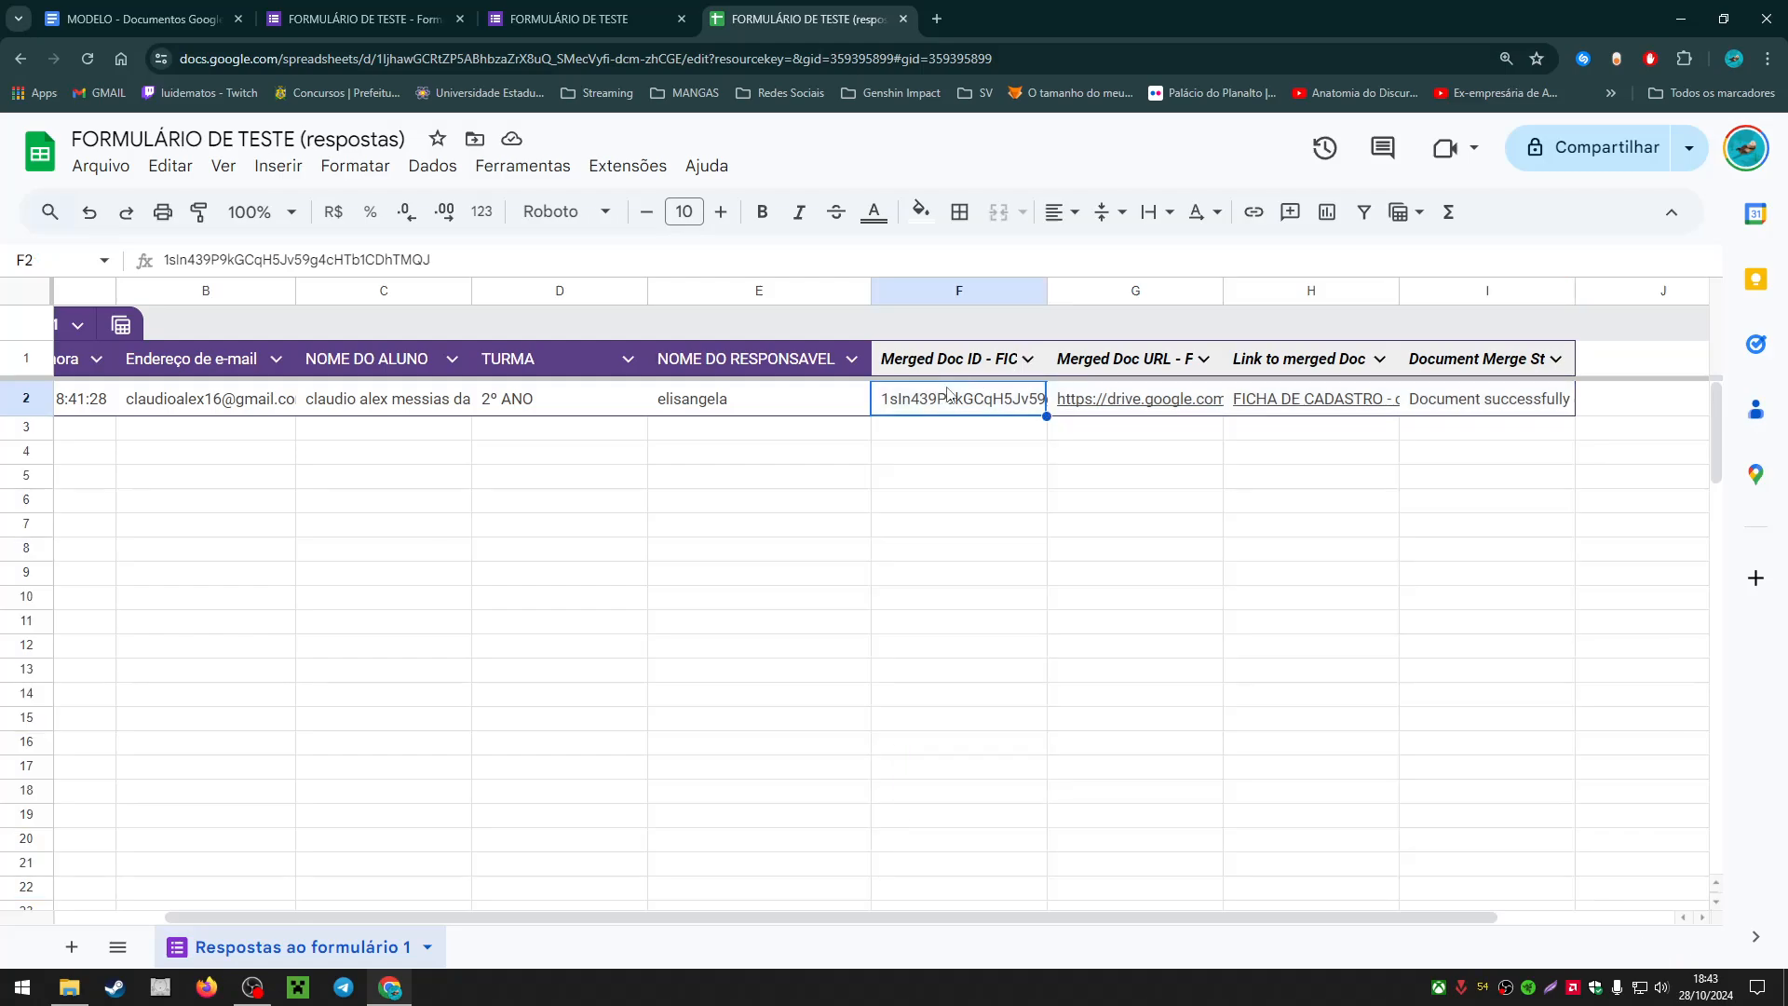
left_click(1177, 401)
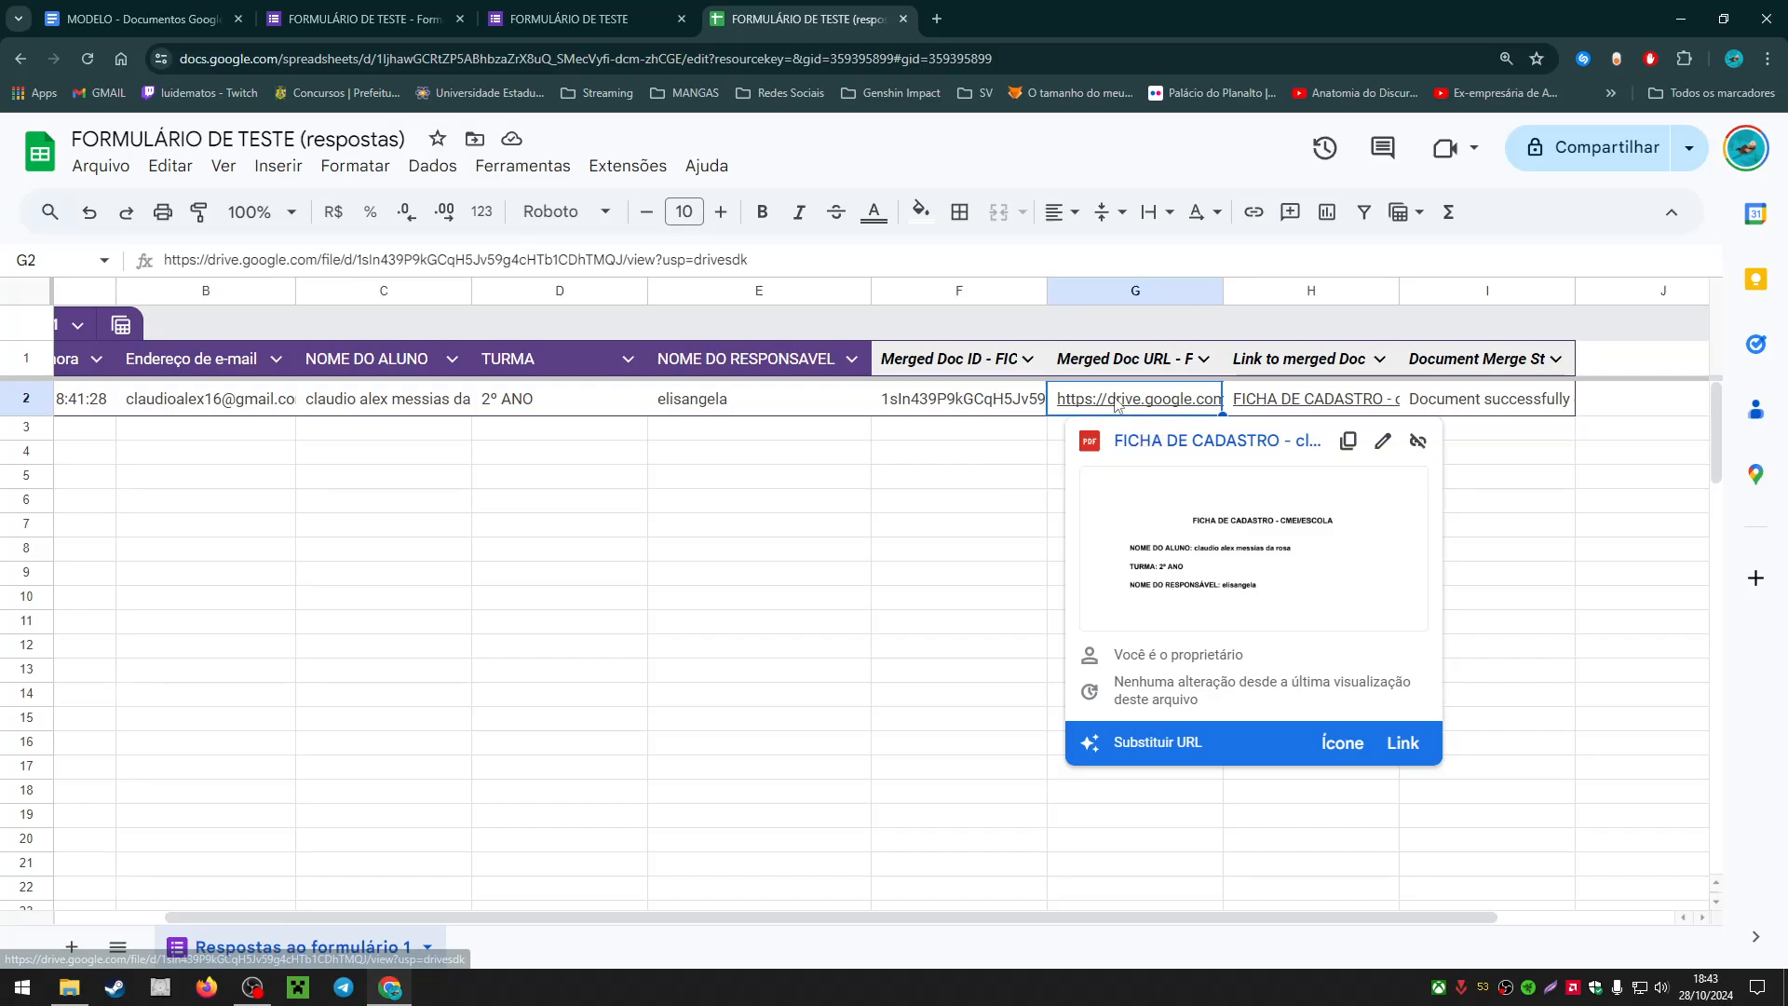
left_click(1158, 446)
left_click(819, 19)
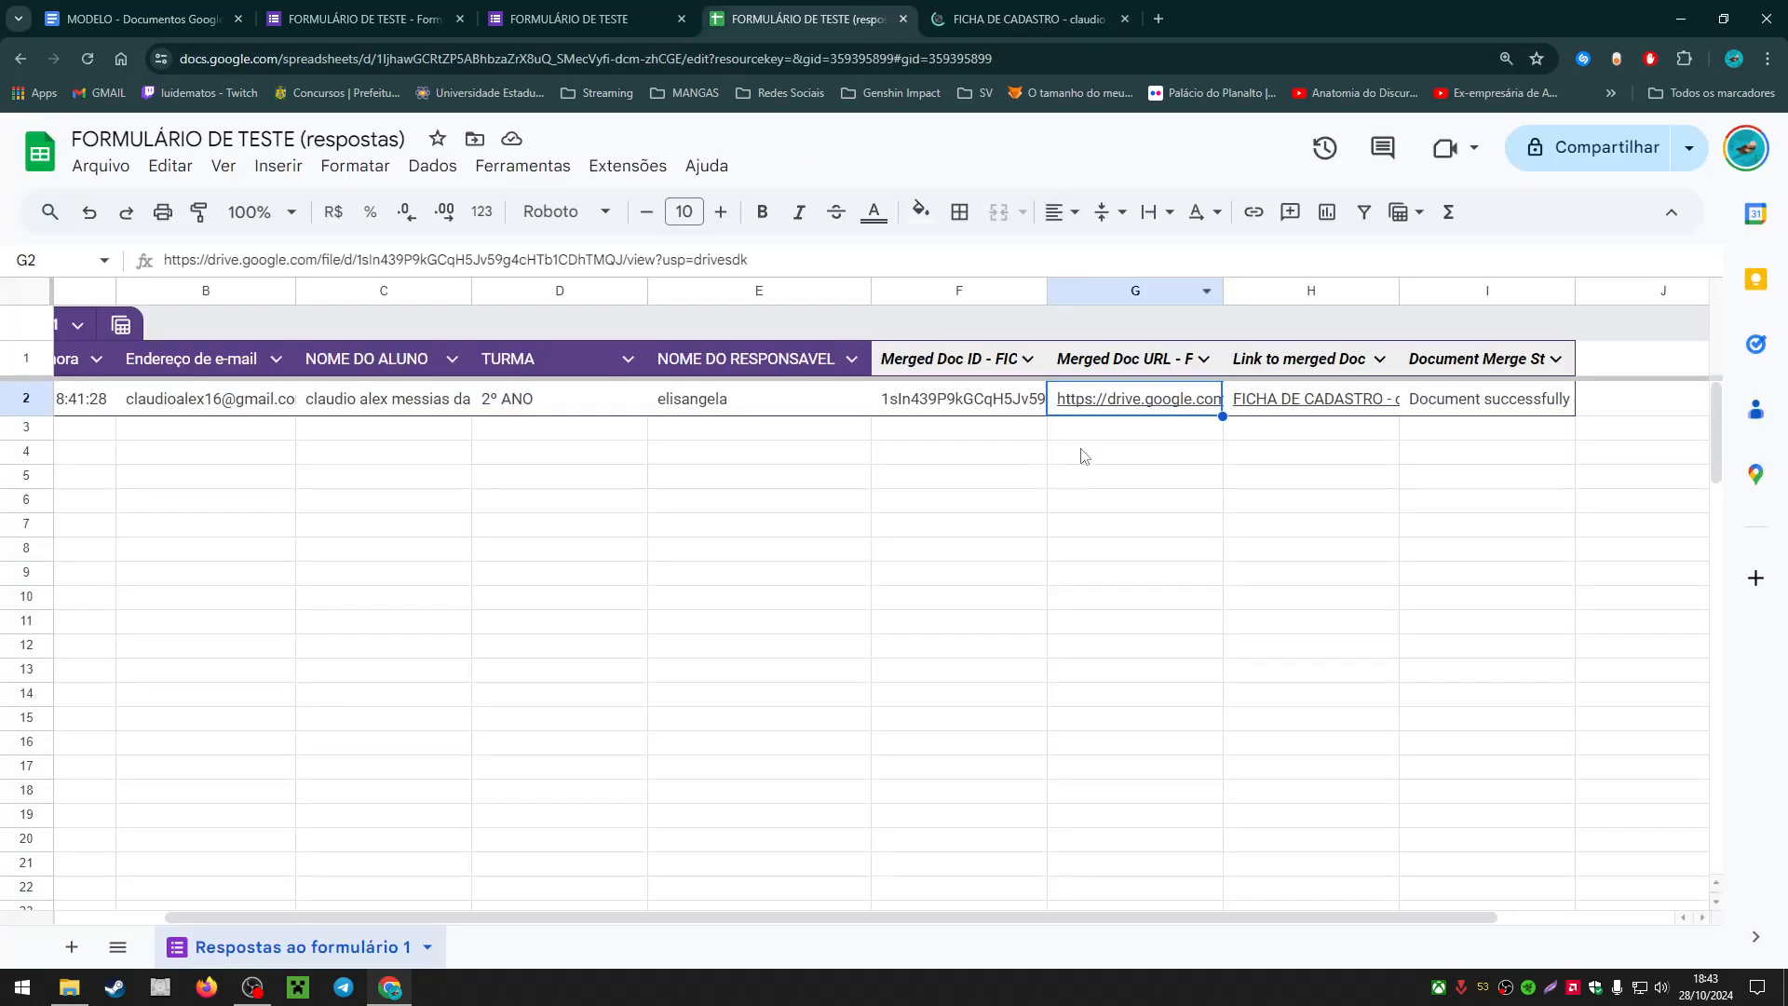
left_click(1004, 9)
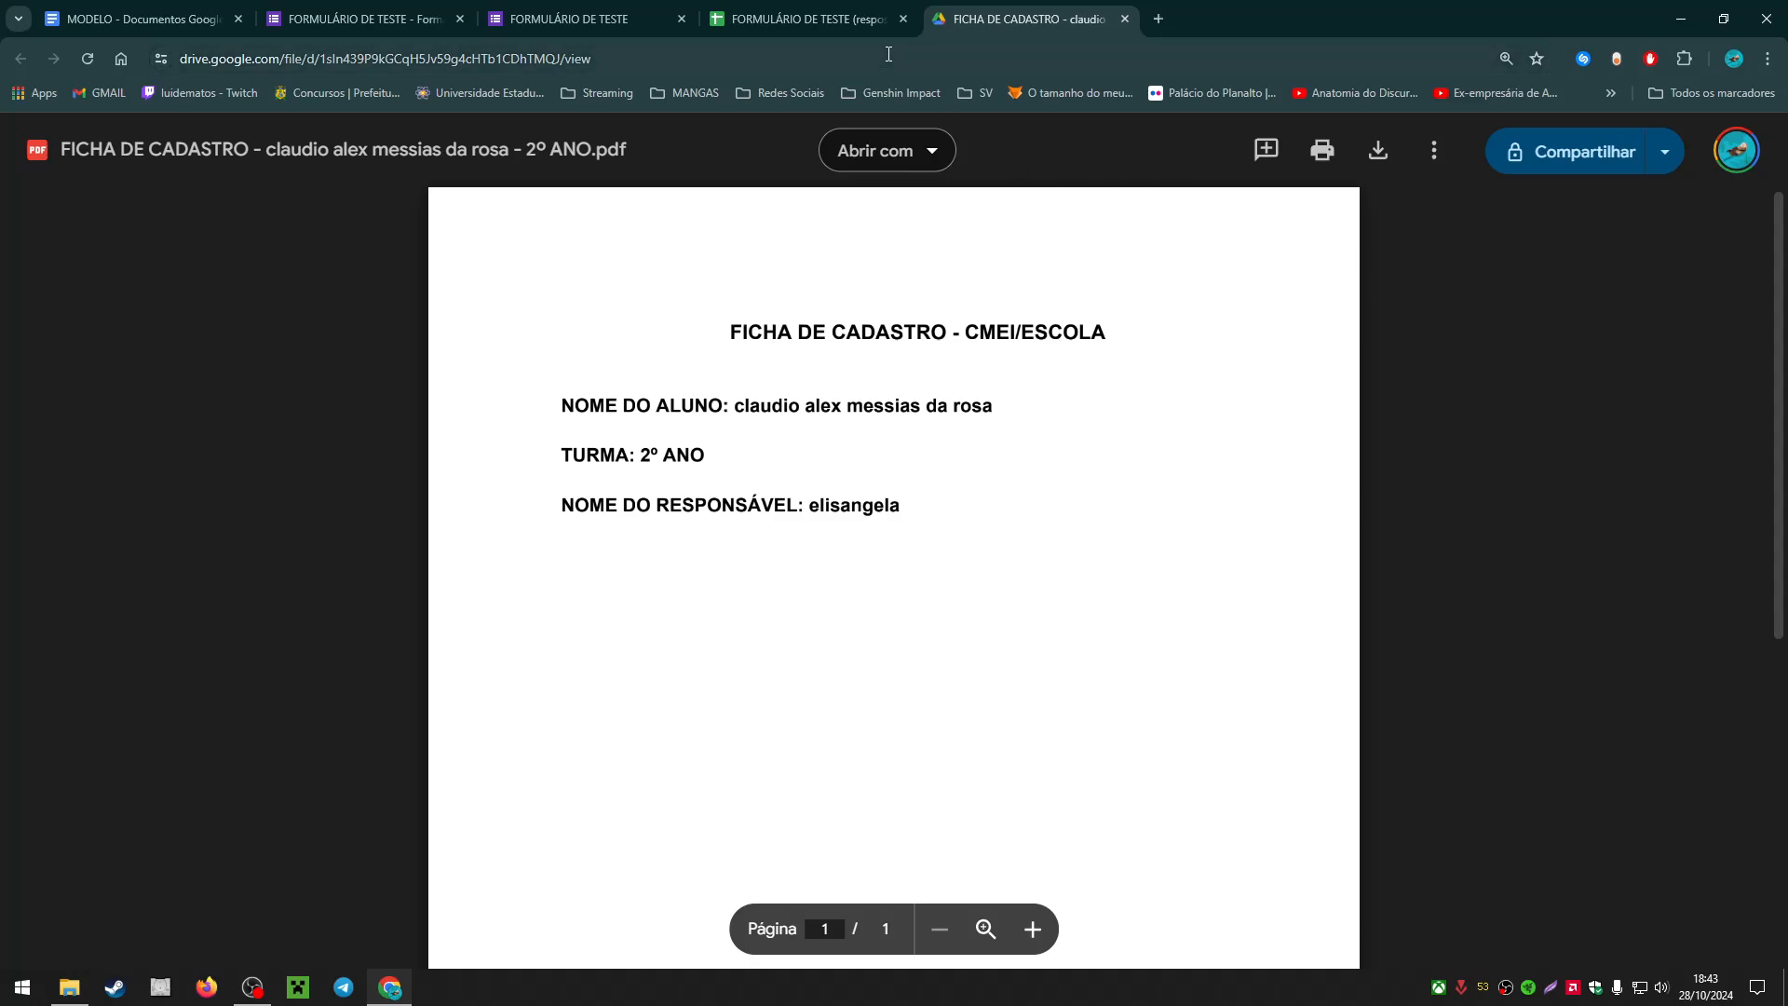
left_click(1123, 19)
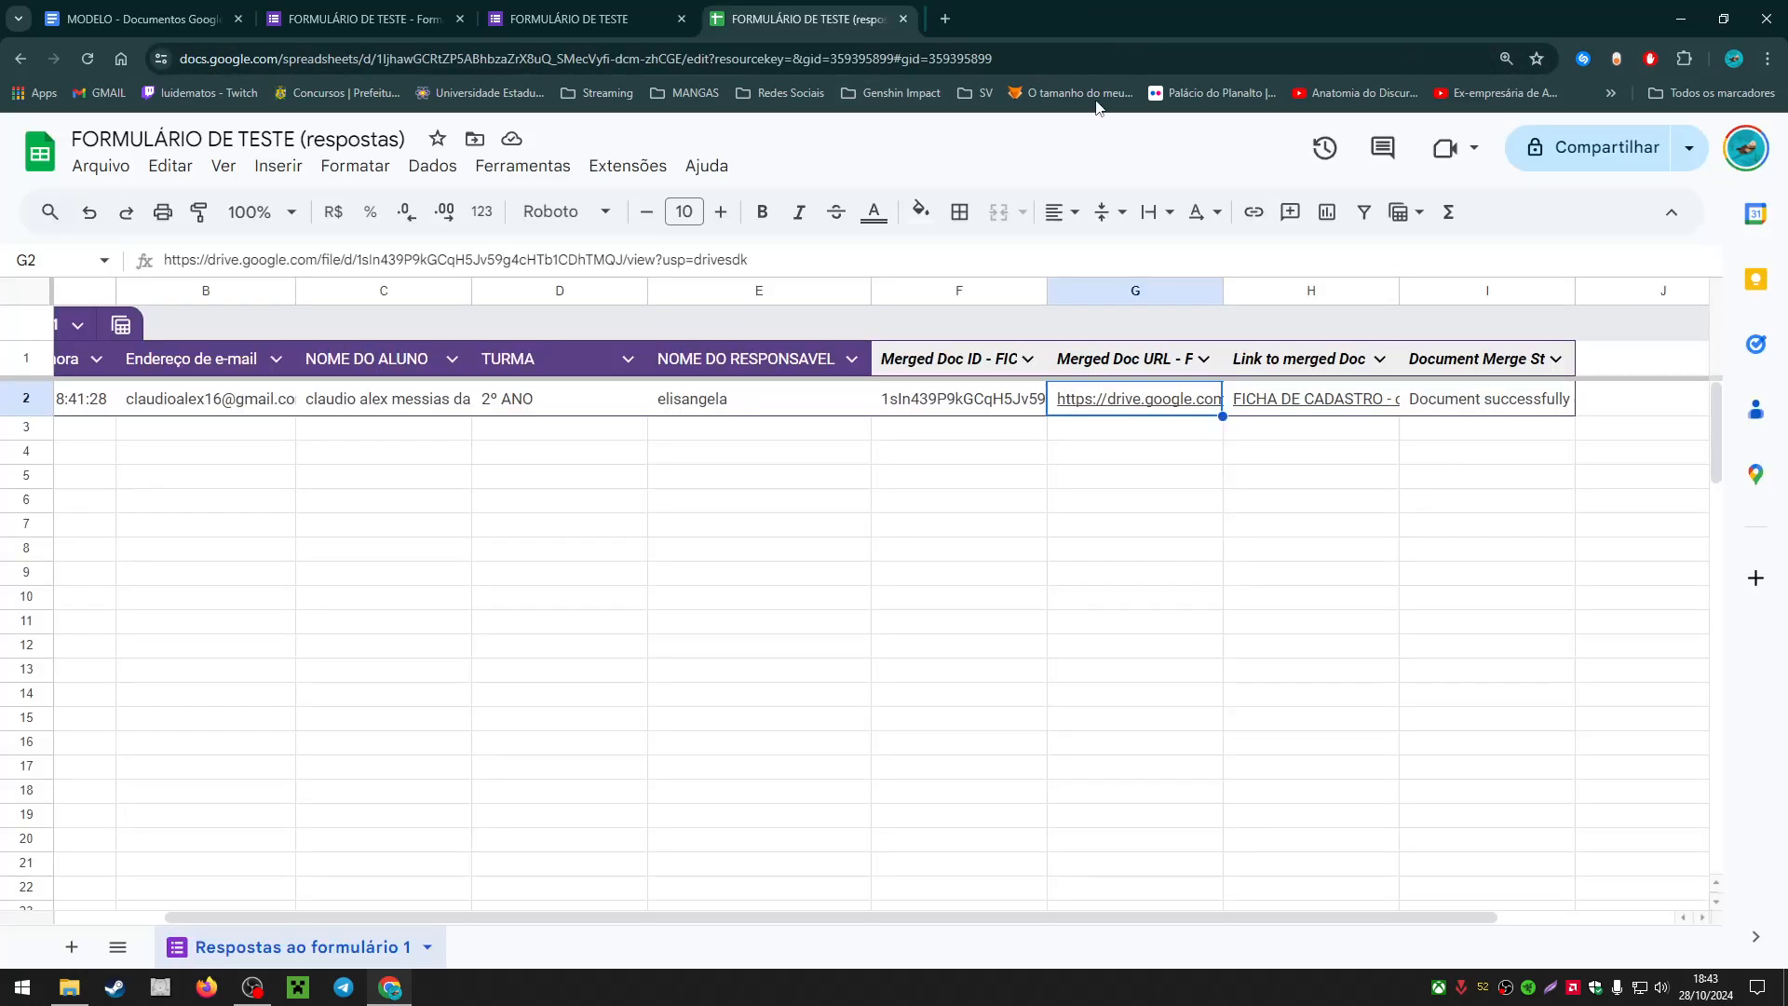
Step: Clear the old merge results from cells F2 to I2
left_click(1135, 587)
left_click(1024, 400)
left_click_drag(1024, 410, 1446, 406)
key("Delete")
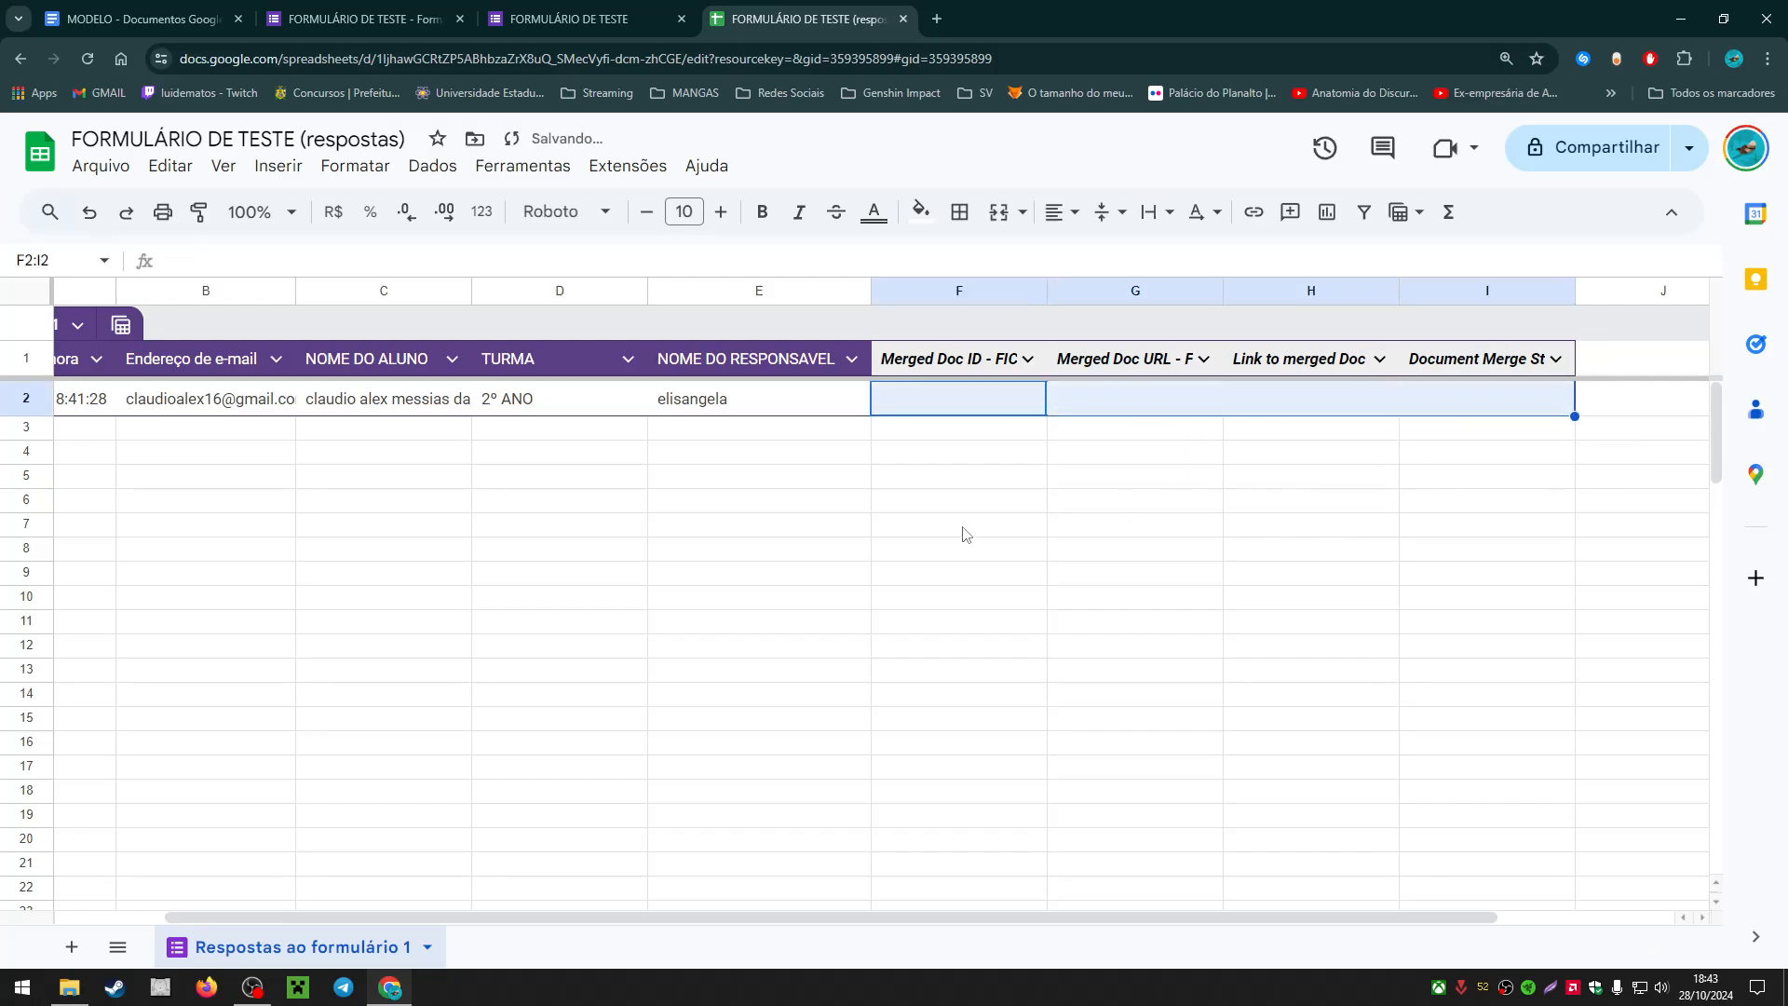
left_click(962, 529)
Step: Launch AutoCrat again from the Extensões menu
left_click(588, 168)
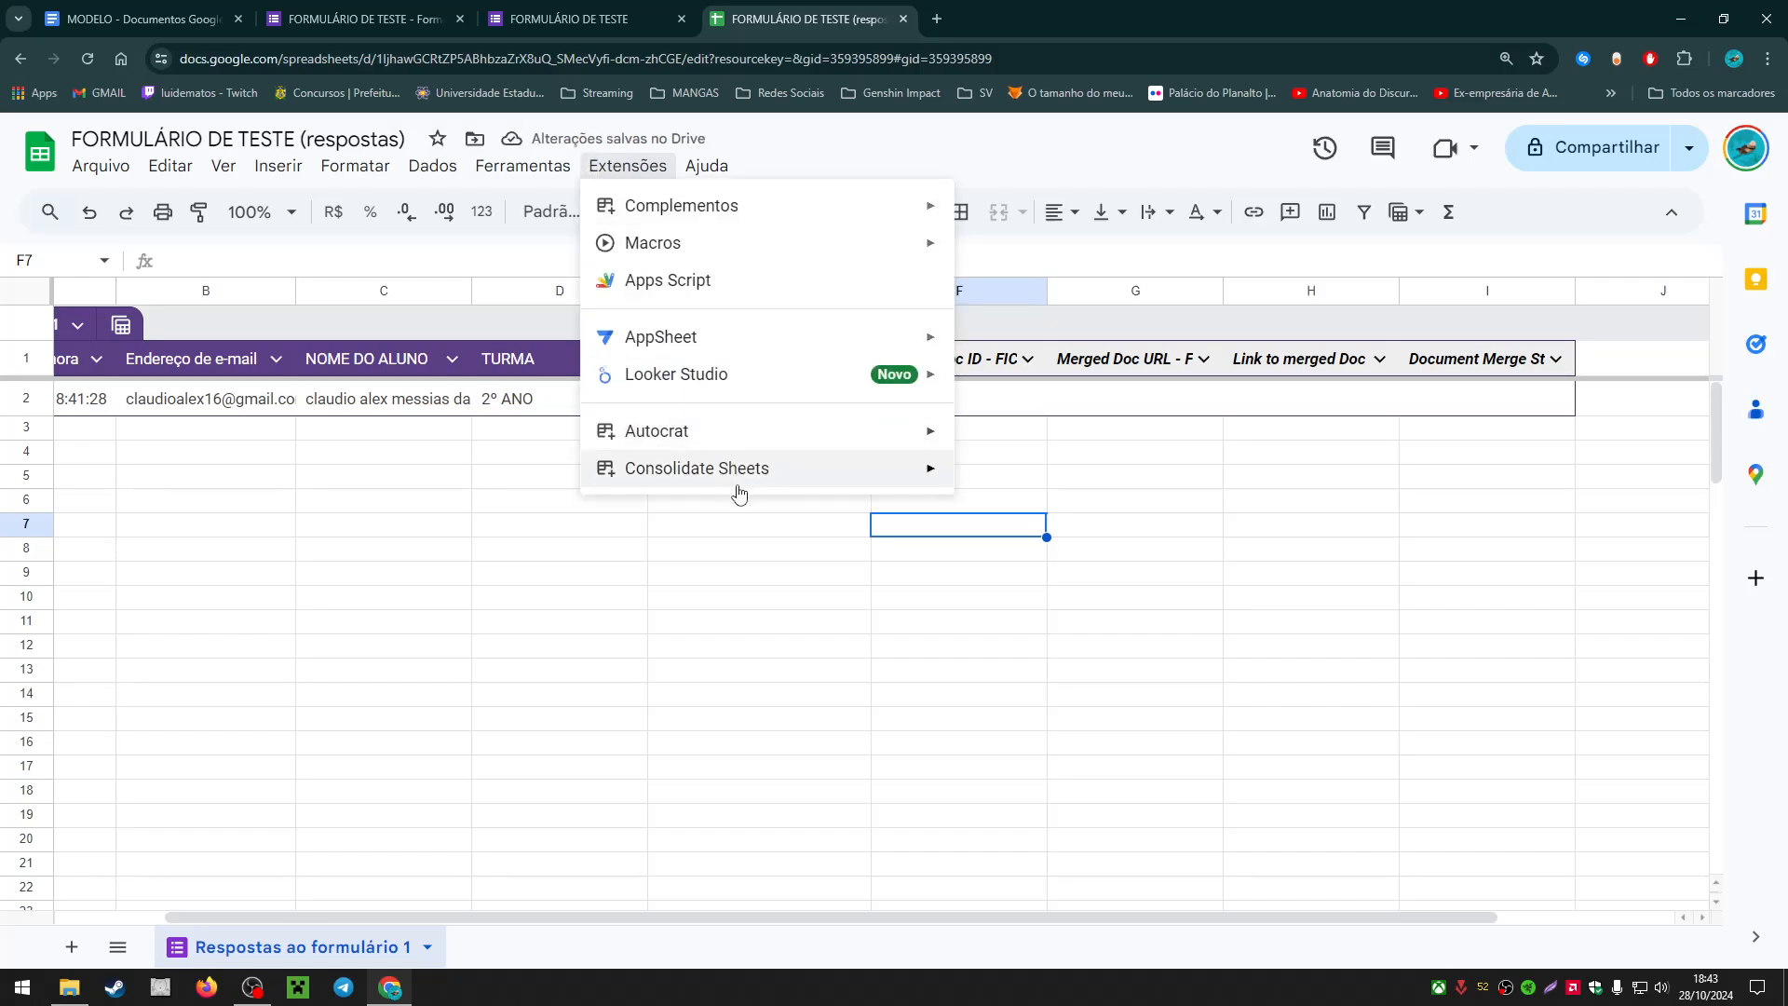
mouse_move(861, 434)
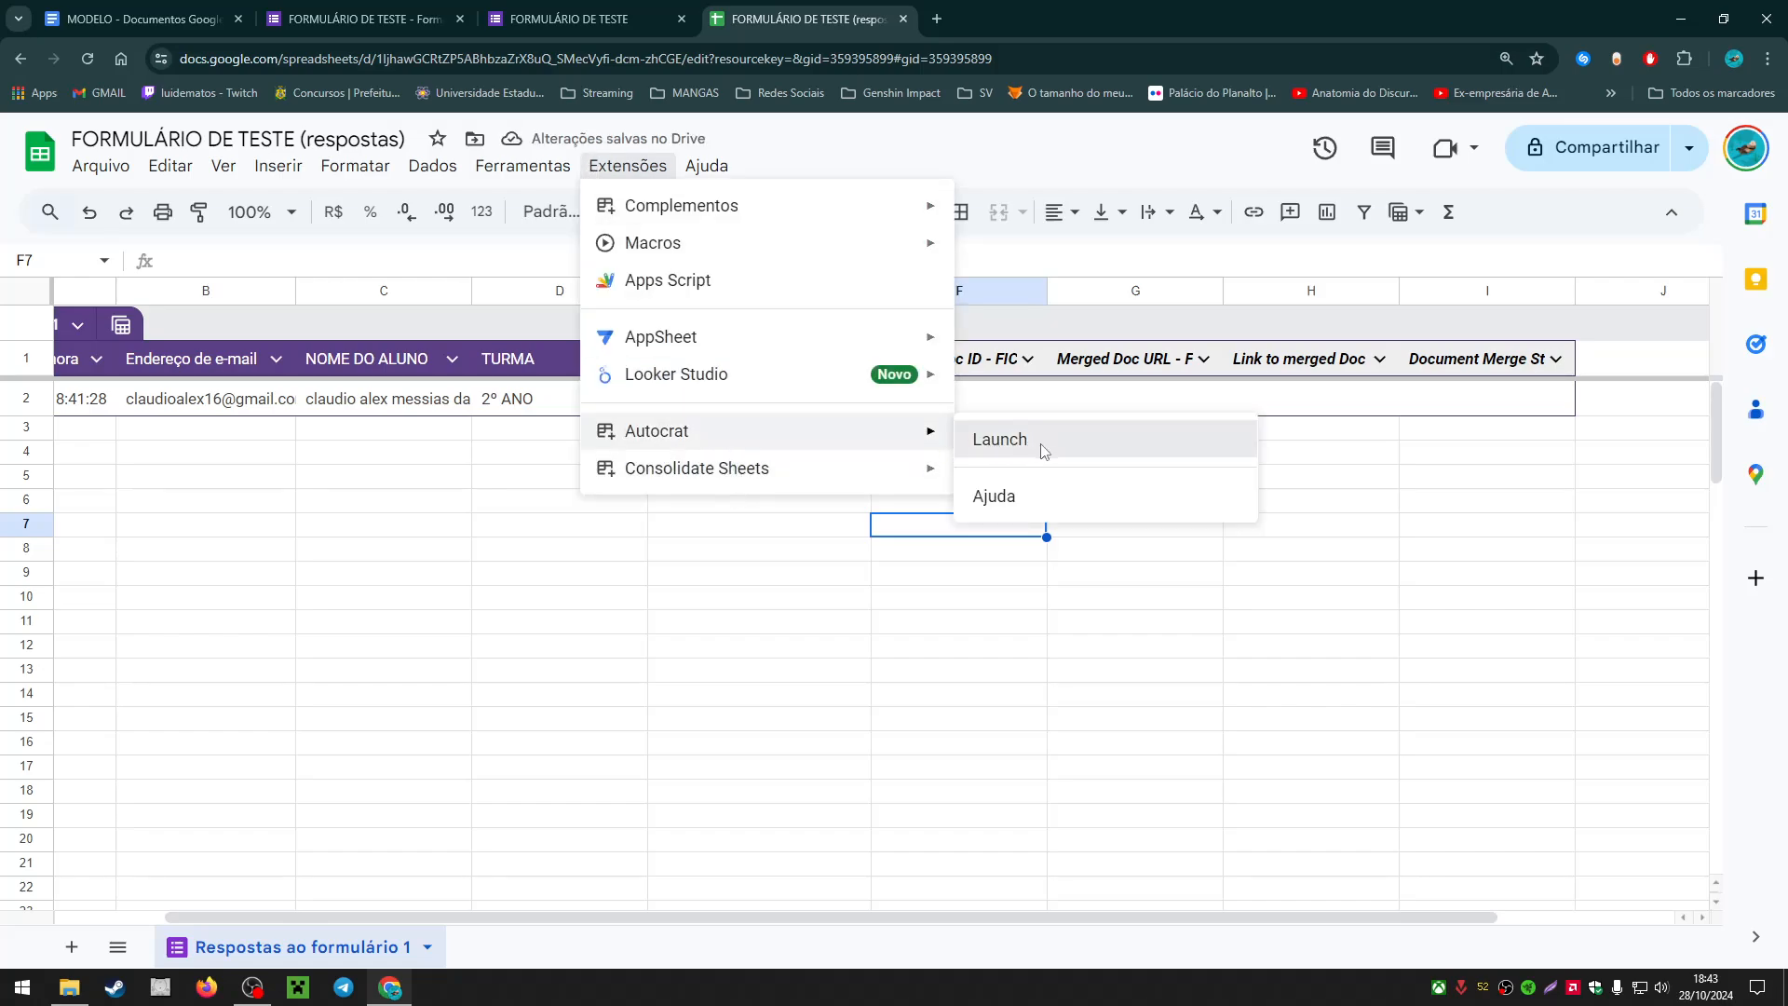
left_click(1004, 451)
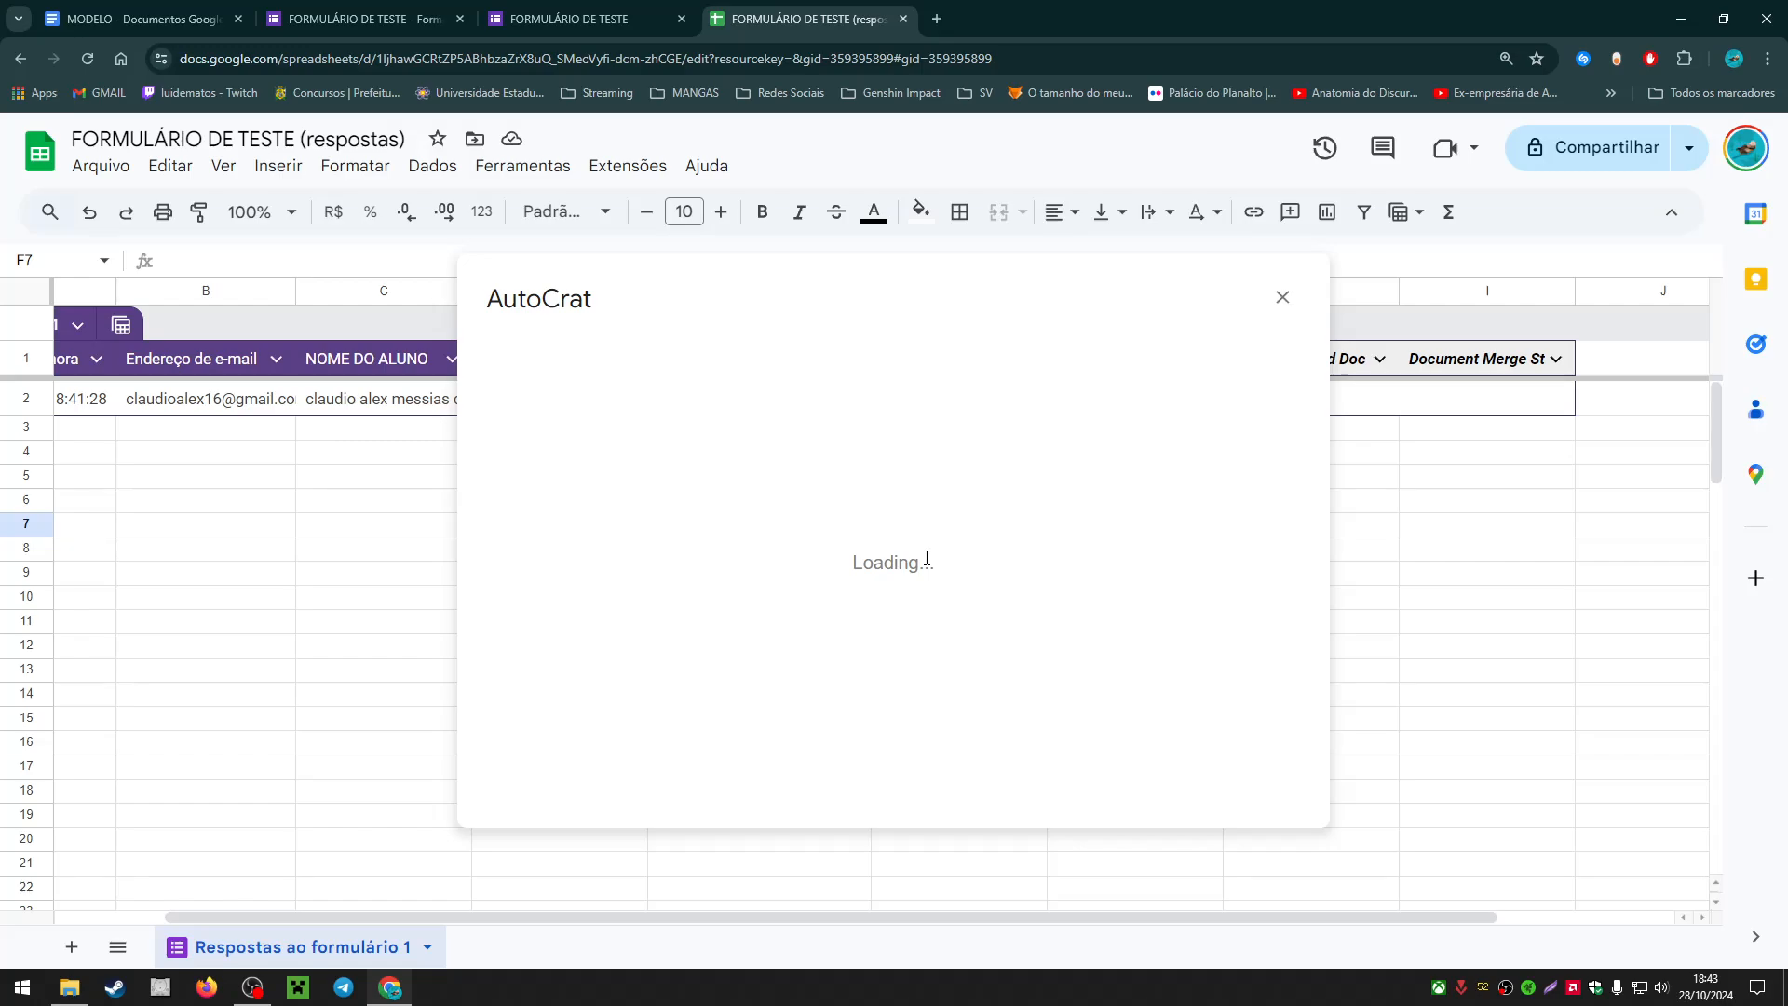
Step: Rerun the FICHA DE CADASTRO merge job, close AutoCrat, and preview the new link in G2
left_click(850, 448)
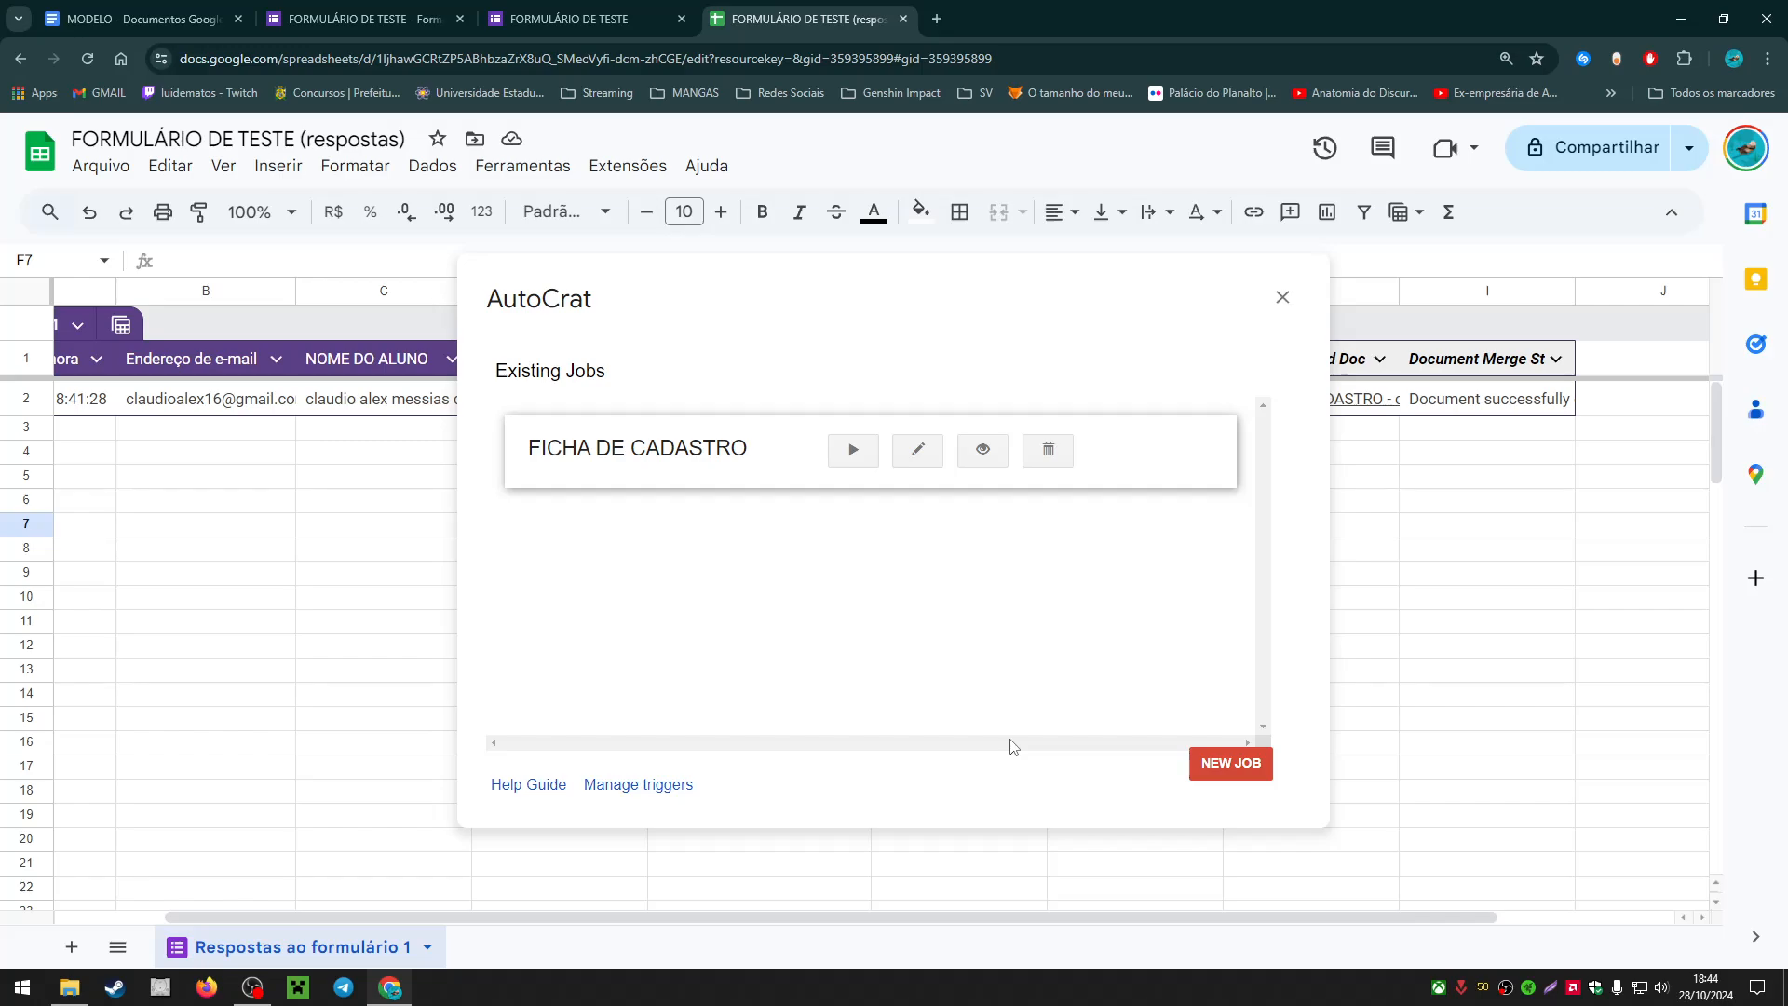
left_click(1282, 317)
left_click(1143, 402)
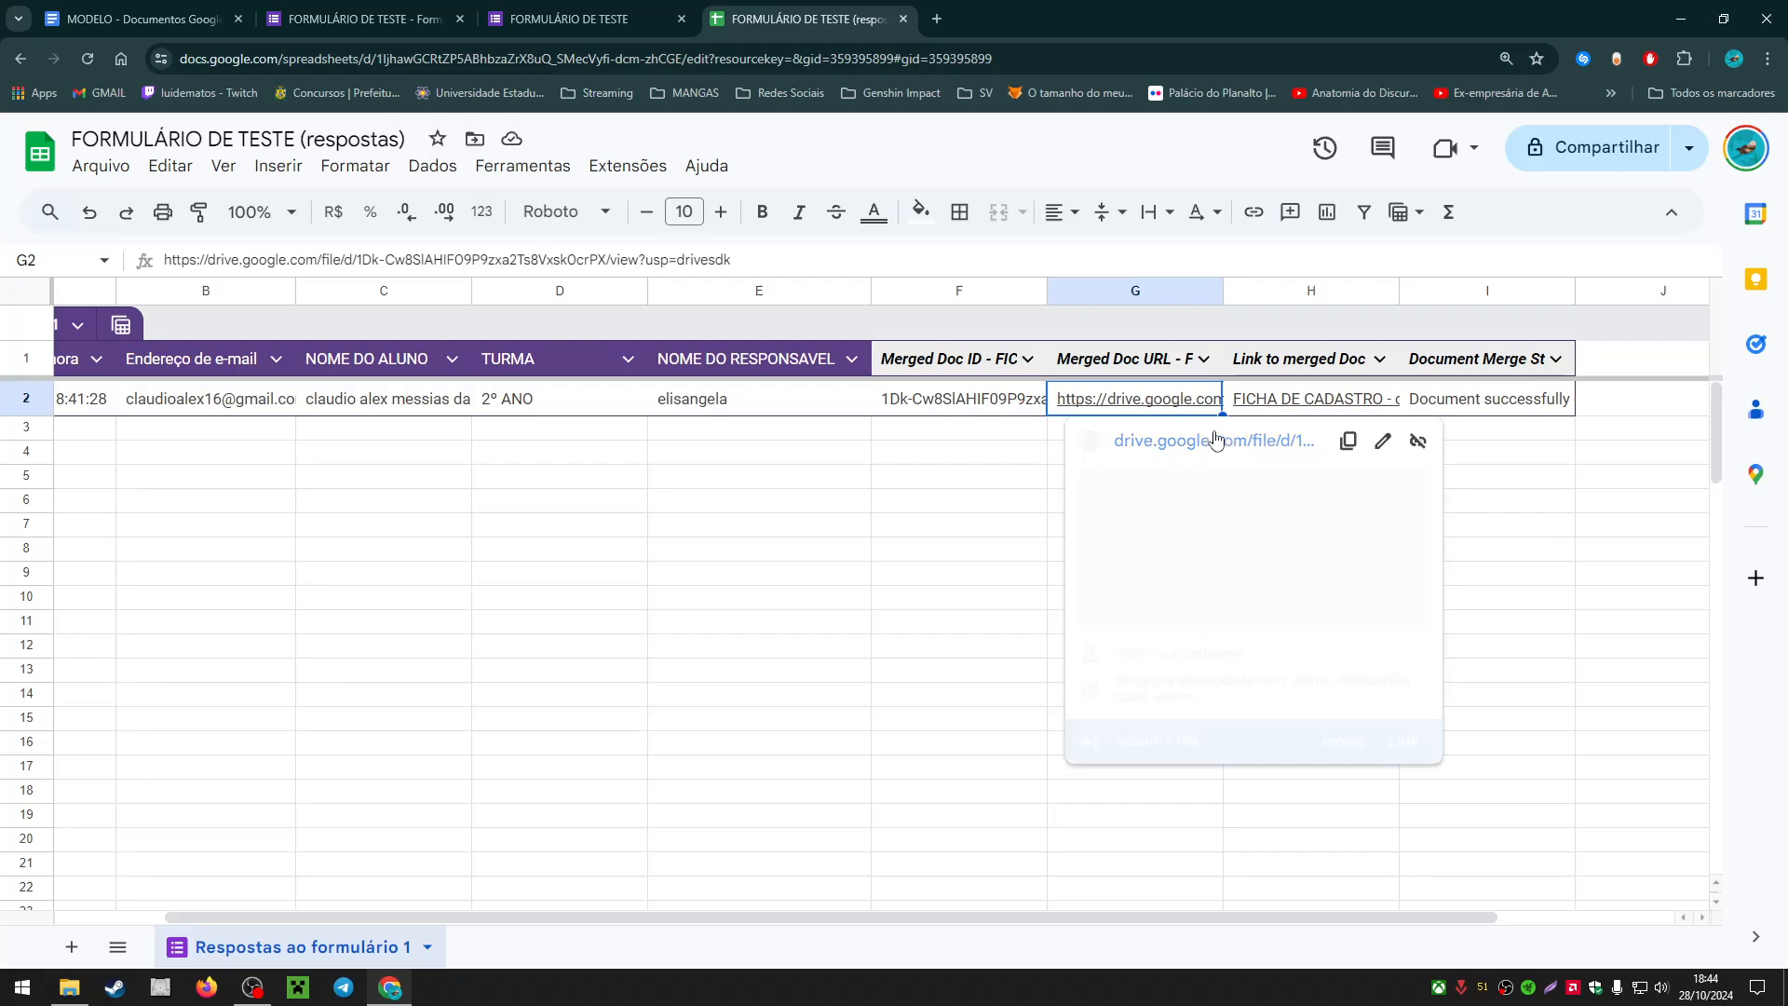
Step: Open the re-merged FICHA DE CADASTRO PDF from G2 in Drive, then return to the spreadsheet
left_click(1211, 438)
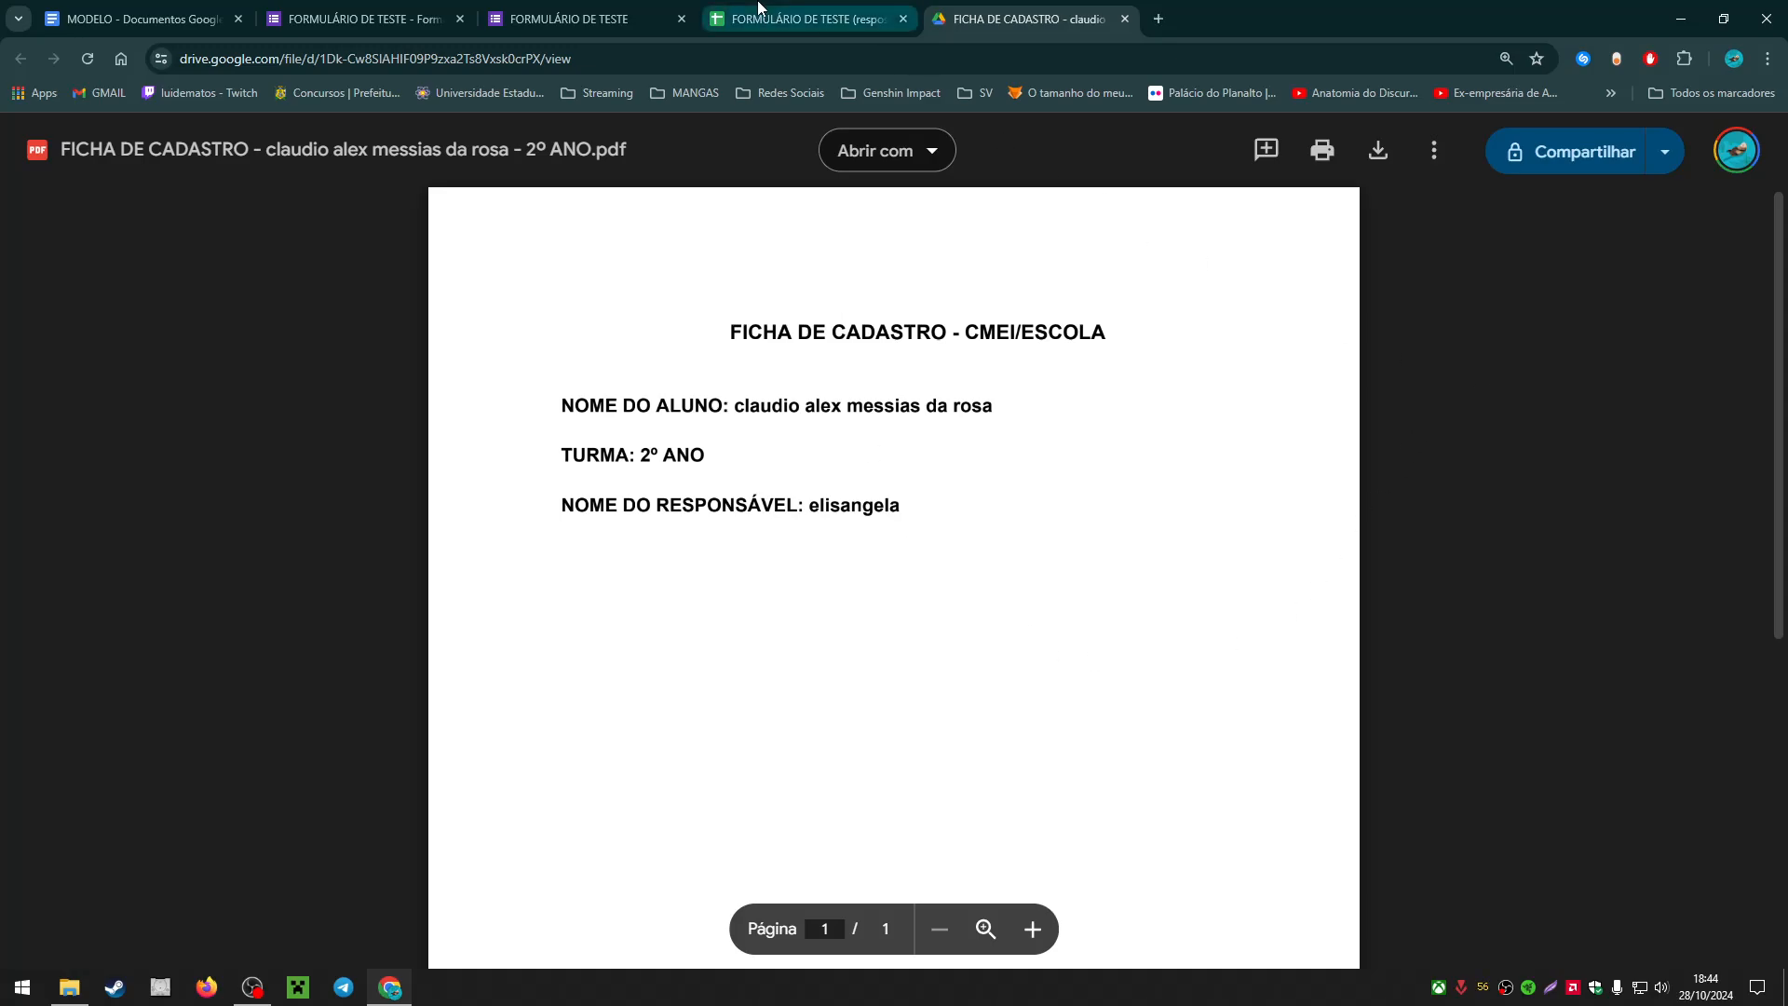
left_click(803, 19)
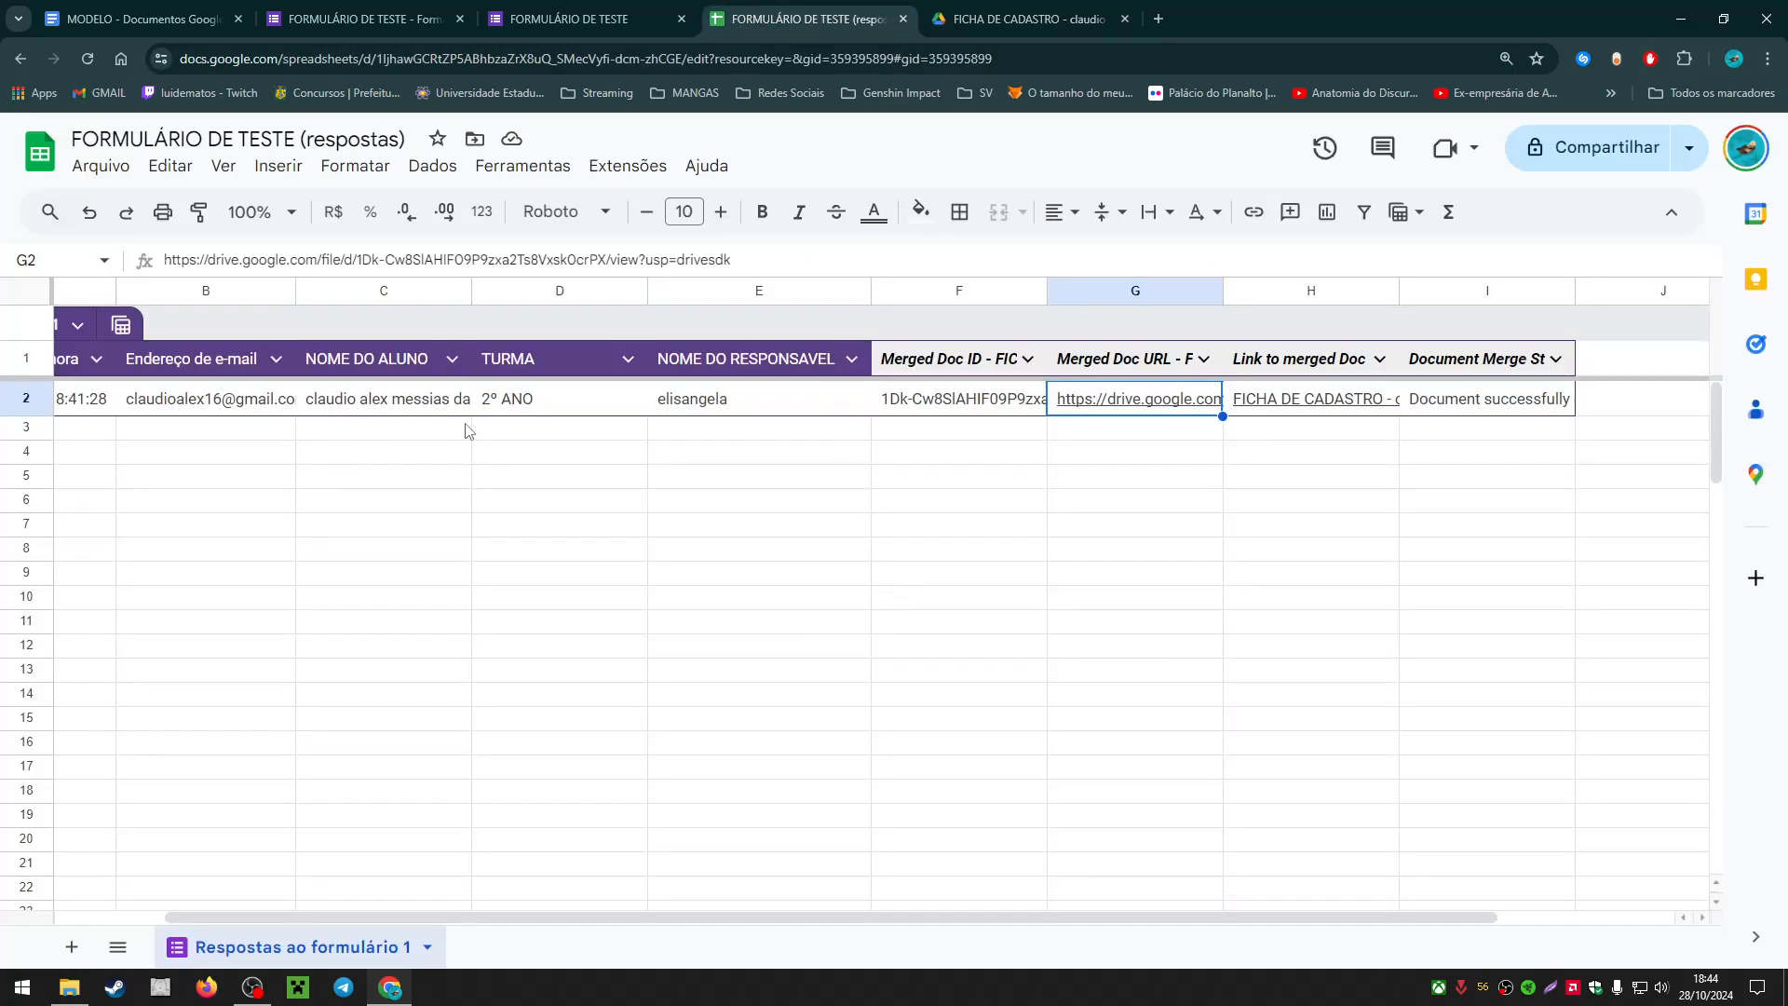
Step: Select the response header cells from Endereço de e-mail to NOME DO RESPONSAVEL
left_click(526, 477)
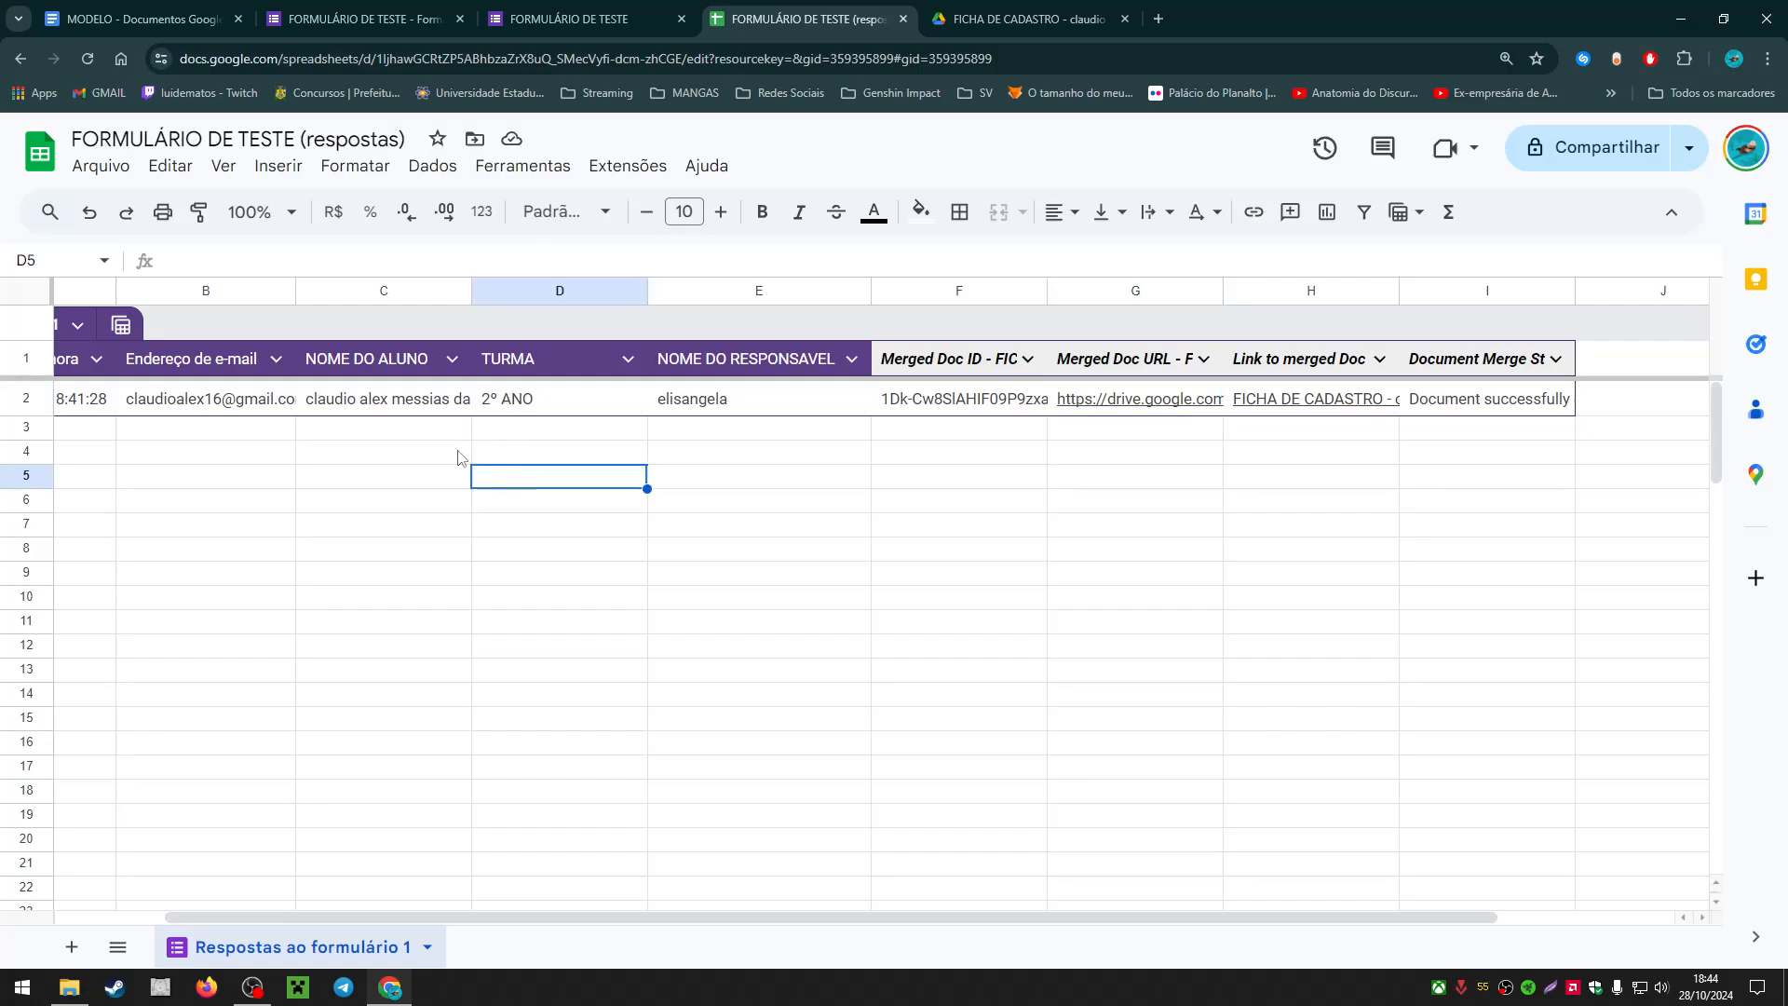
left_click(194, 362)
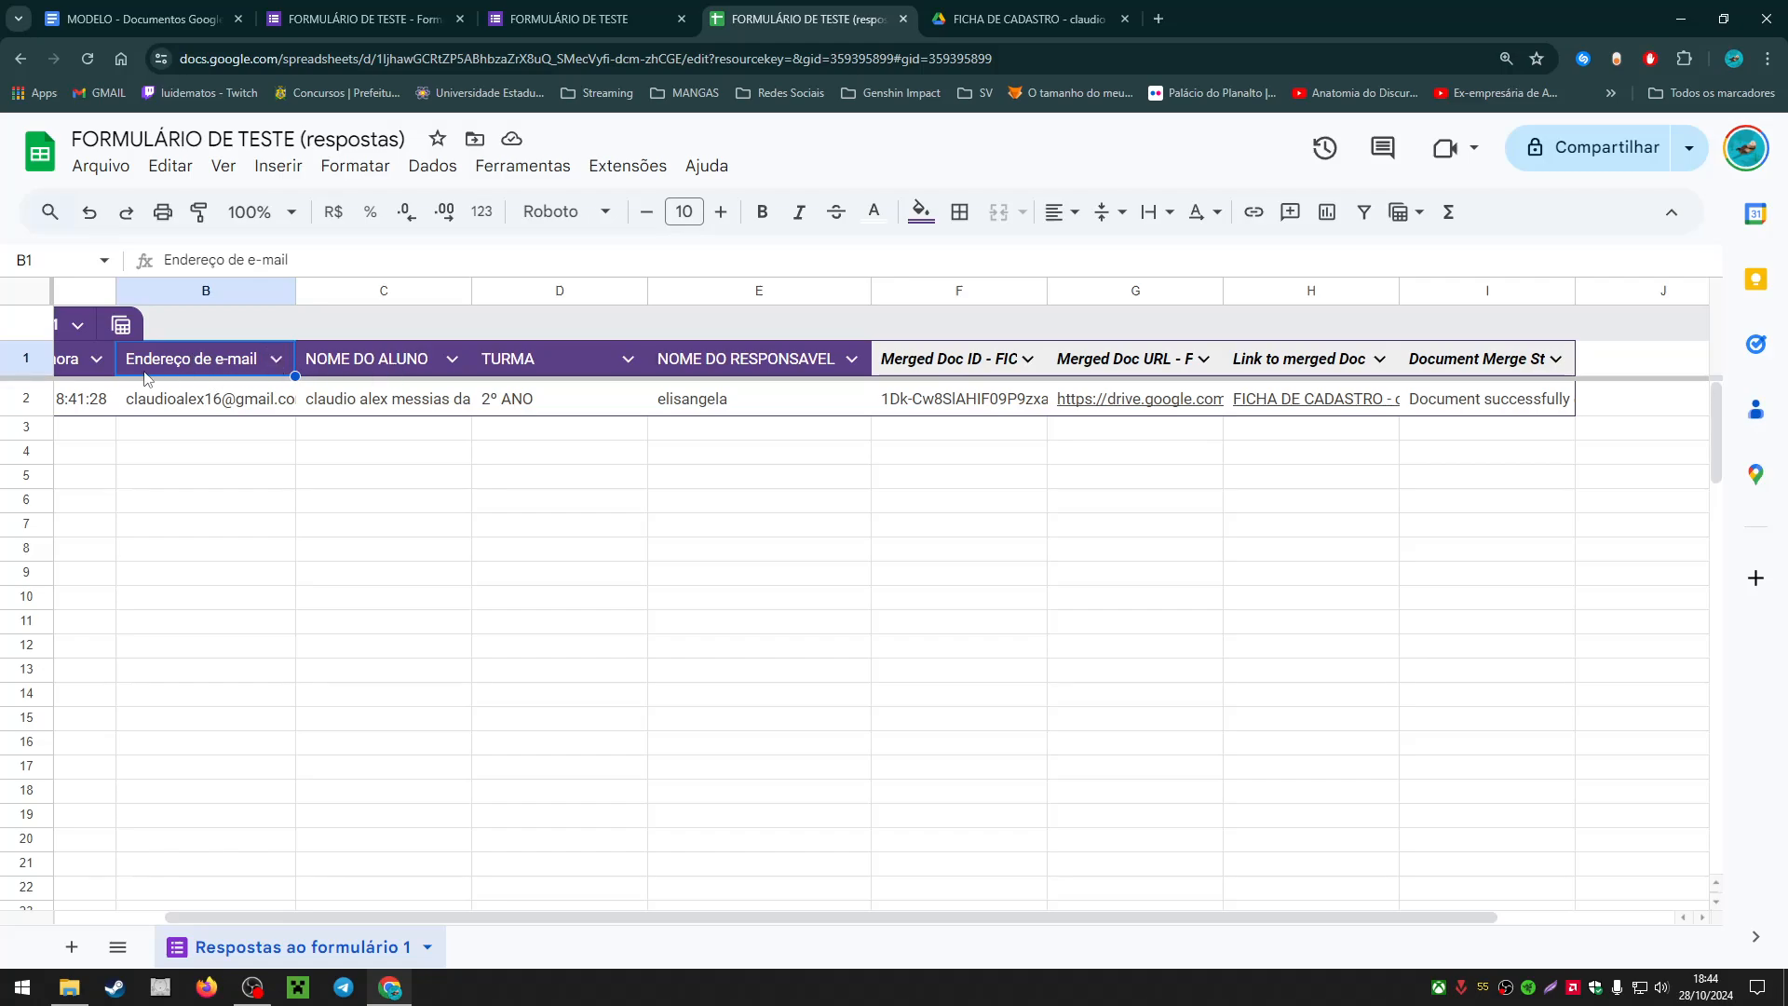
left_click(426, 364, "shift")
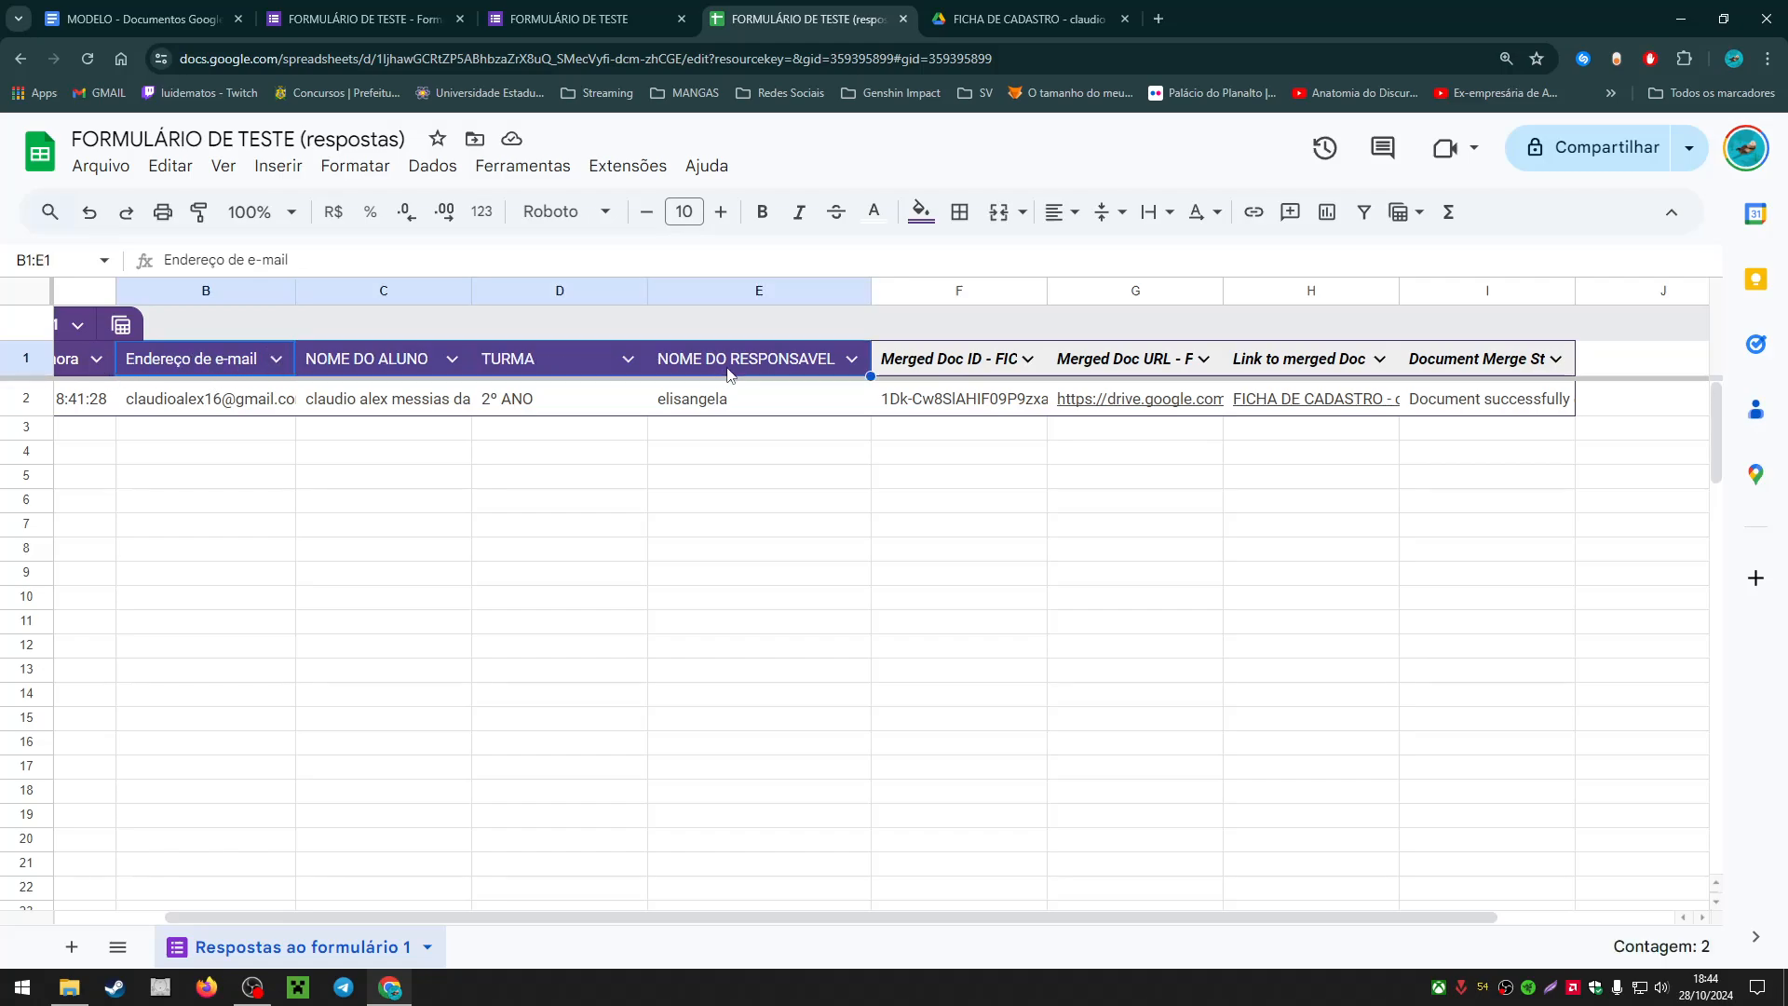
left_click(791, 372)
left_click(167, 365, "shift")
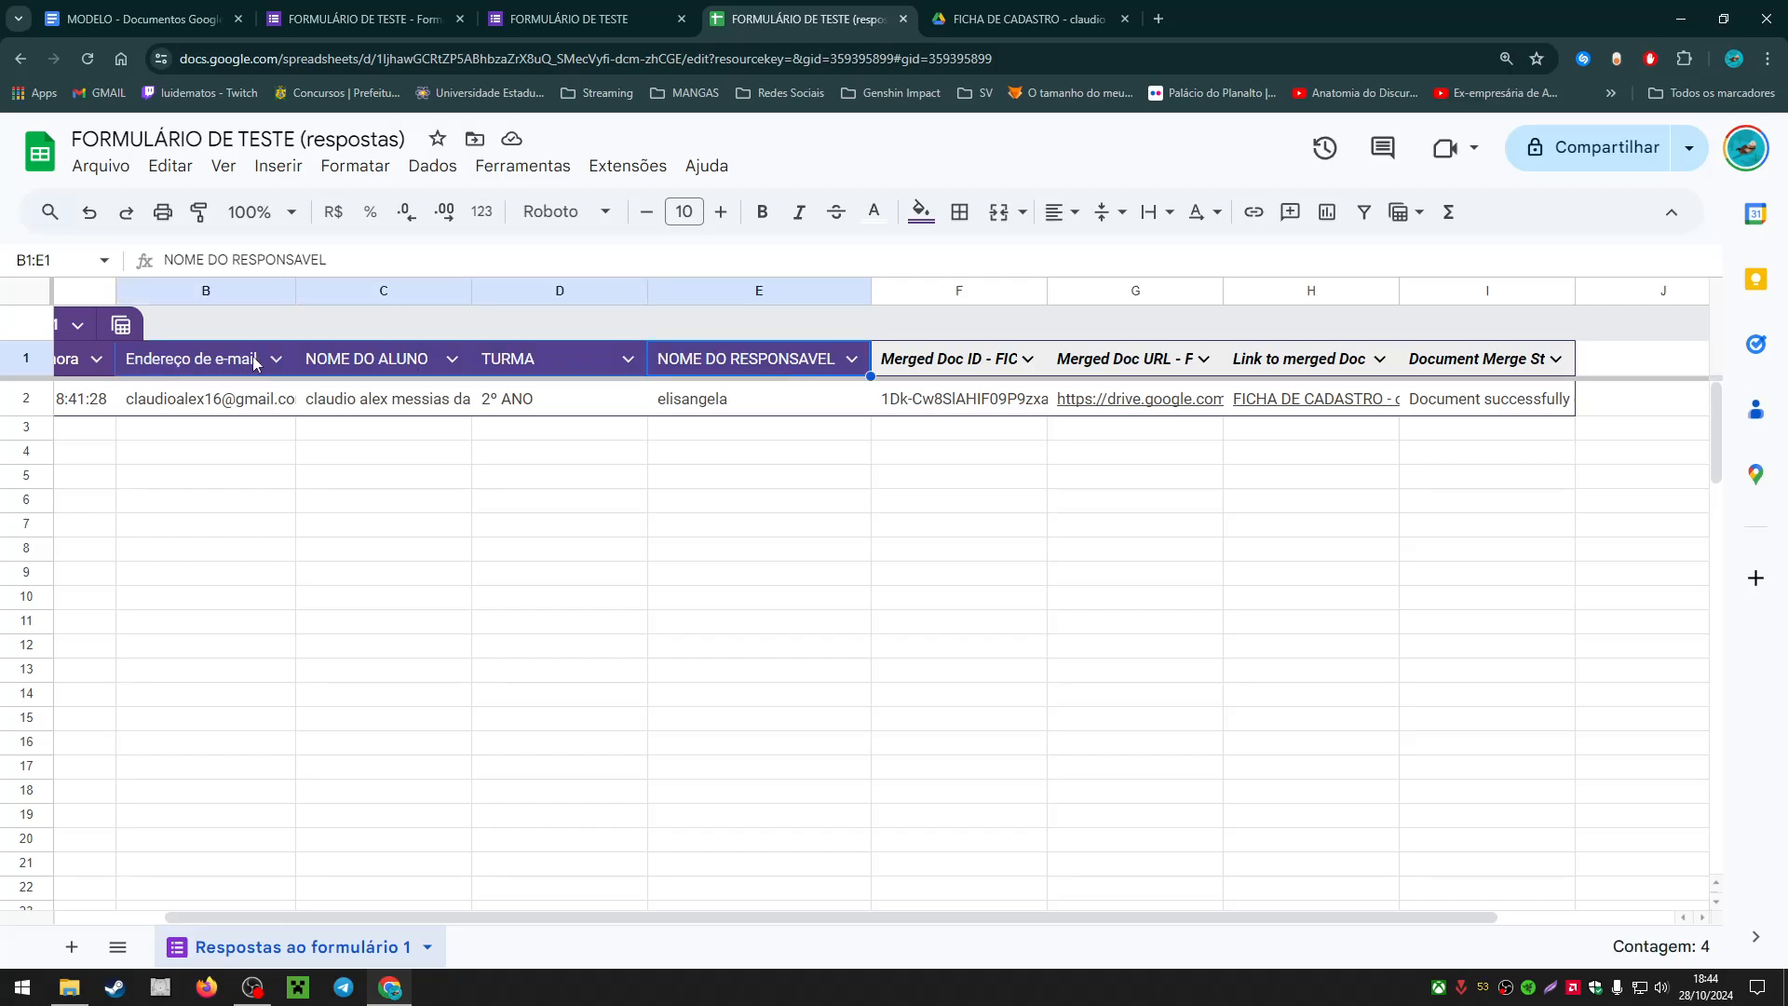
left_click(387, 498)
left_click(365, 364)
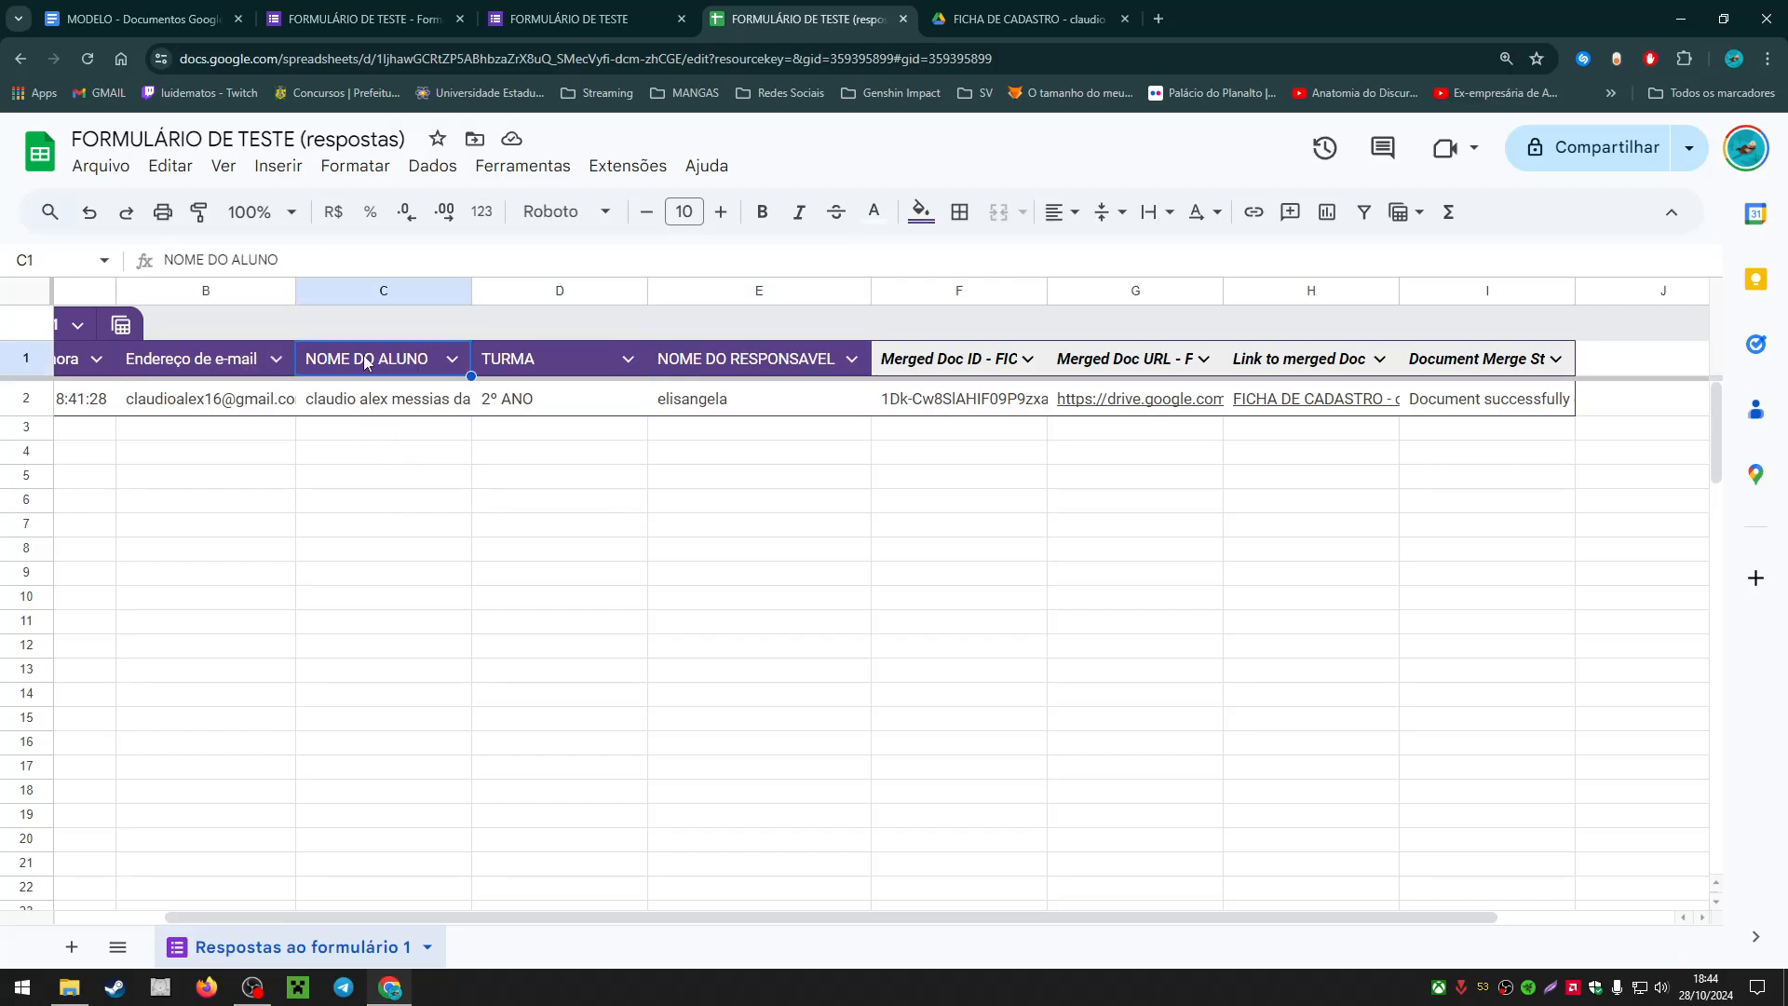
Step: Compare against the MODELO template and generated PDF, then select merge-field headers C1 to E1
left_click(139, 19)
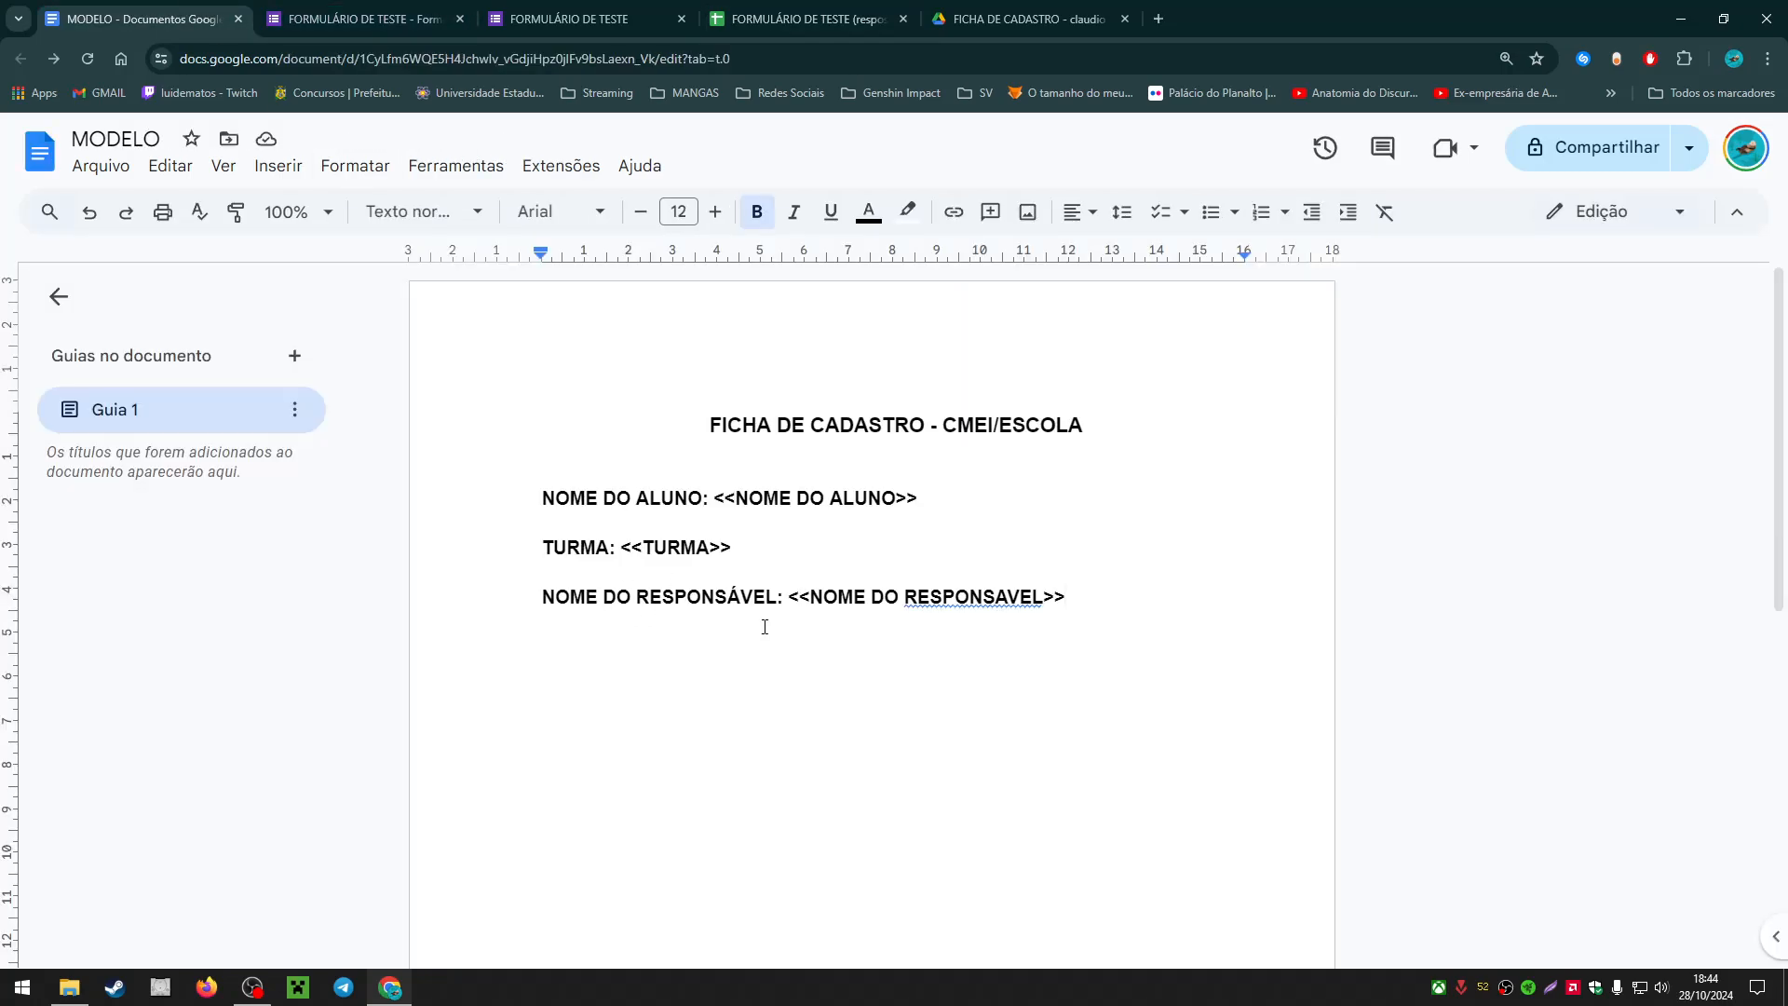
left_click(1024, 18)
left_click(578, 18)
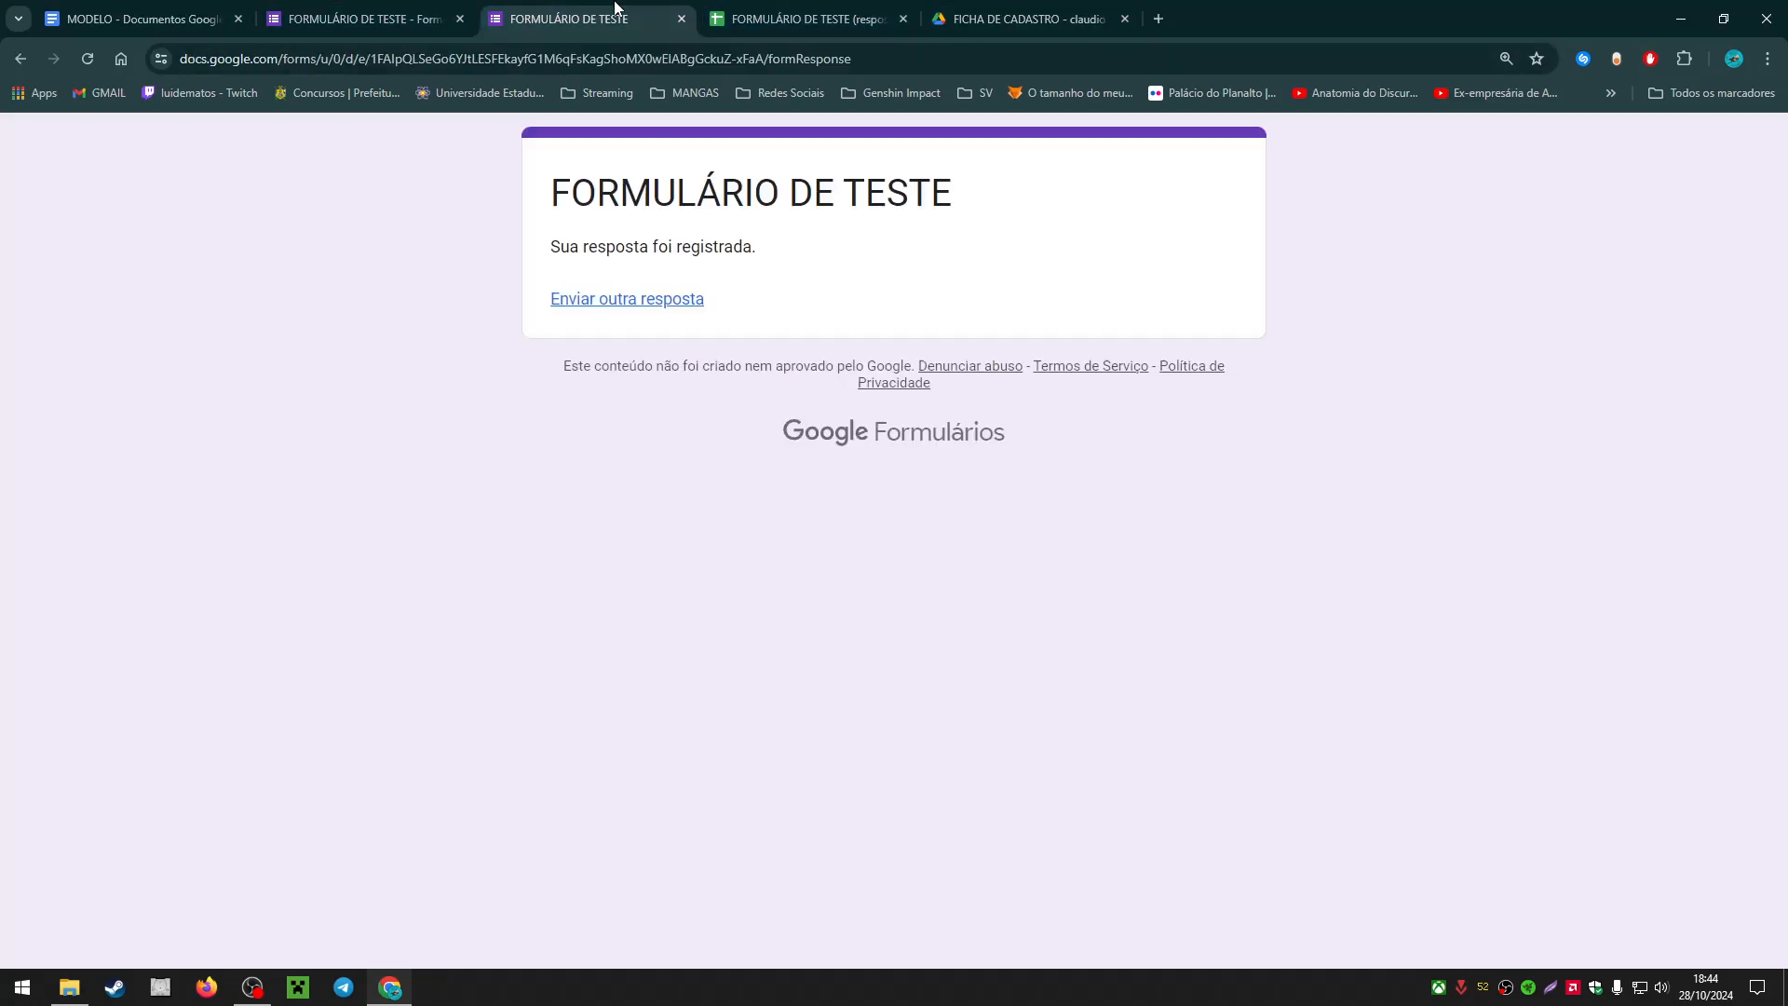
left_click(864, 19)
left_click_drag(342, 354, 778, 370)
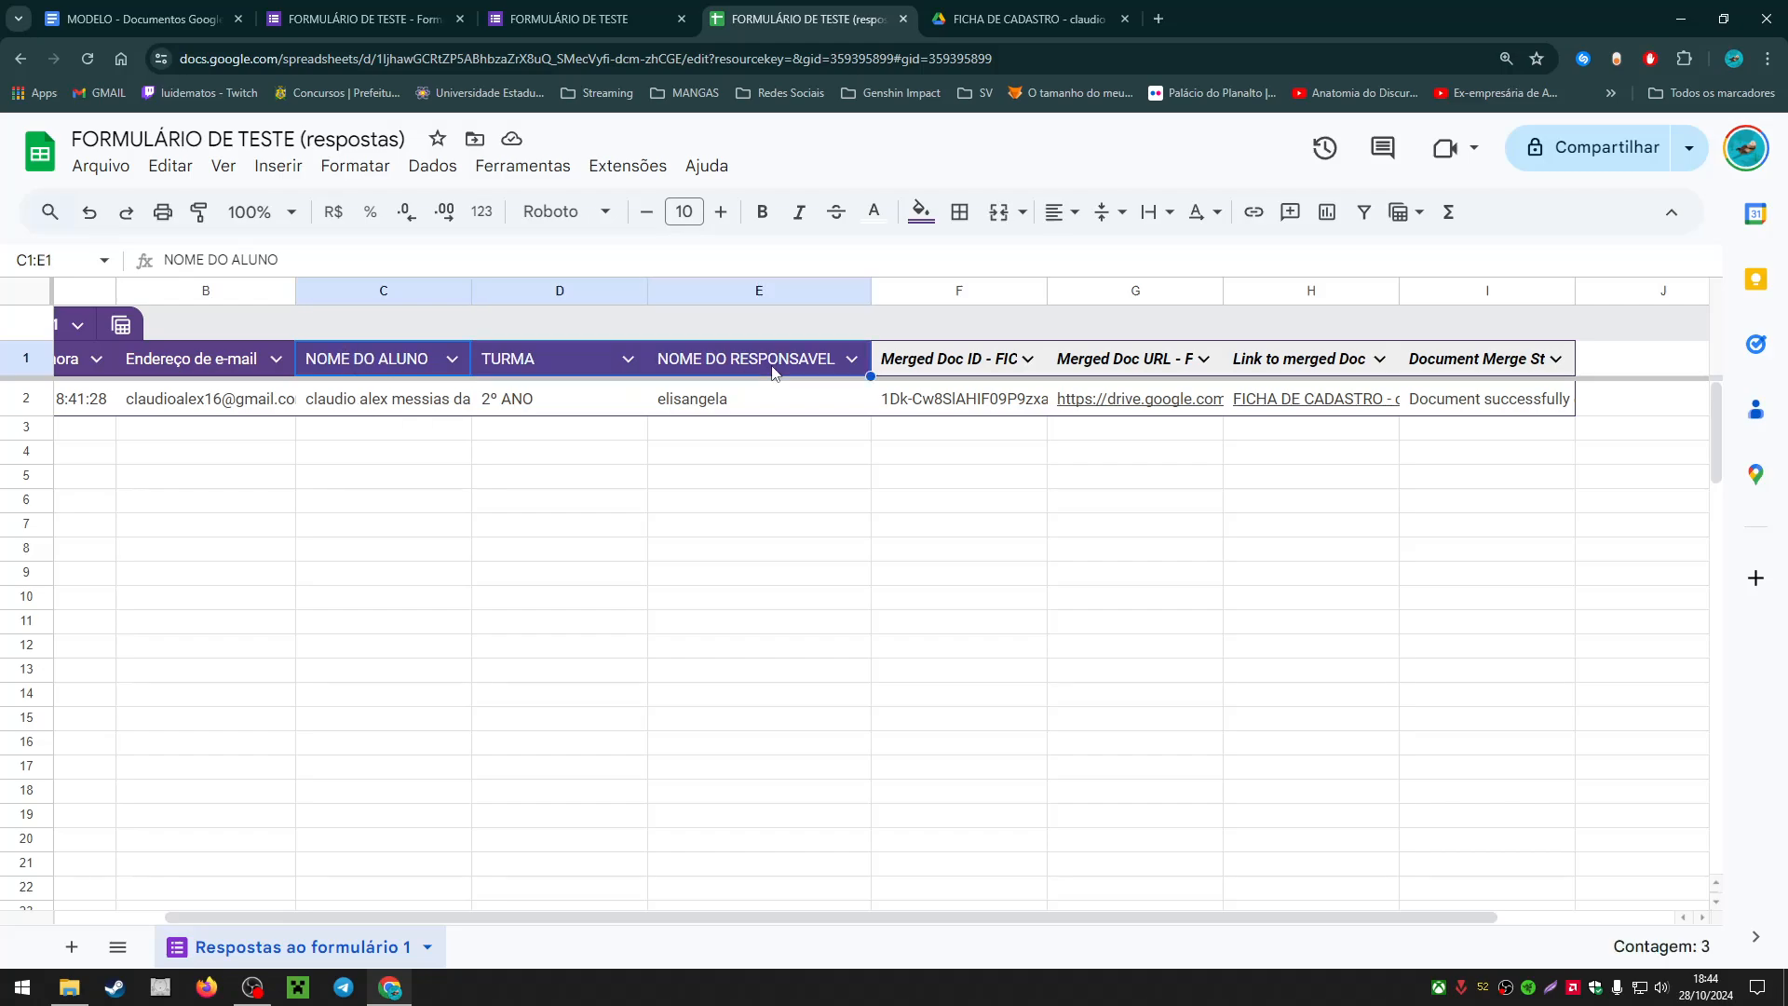
left_click(778, 370)
left_click_drag(343, 365, 763, 365)
left_click(764, 365)
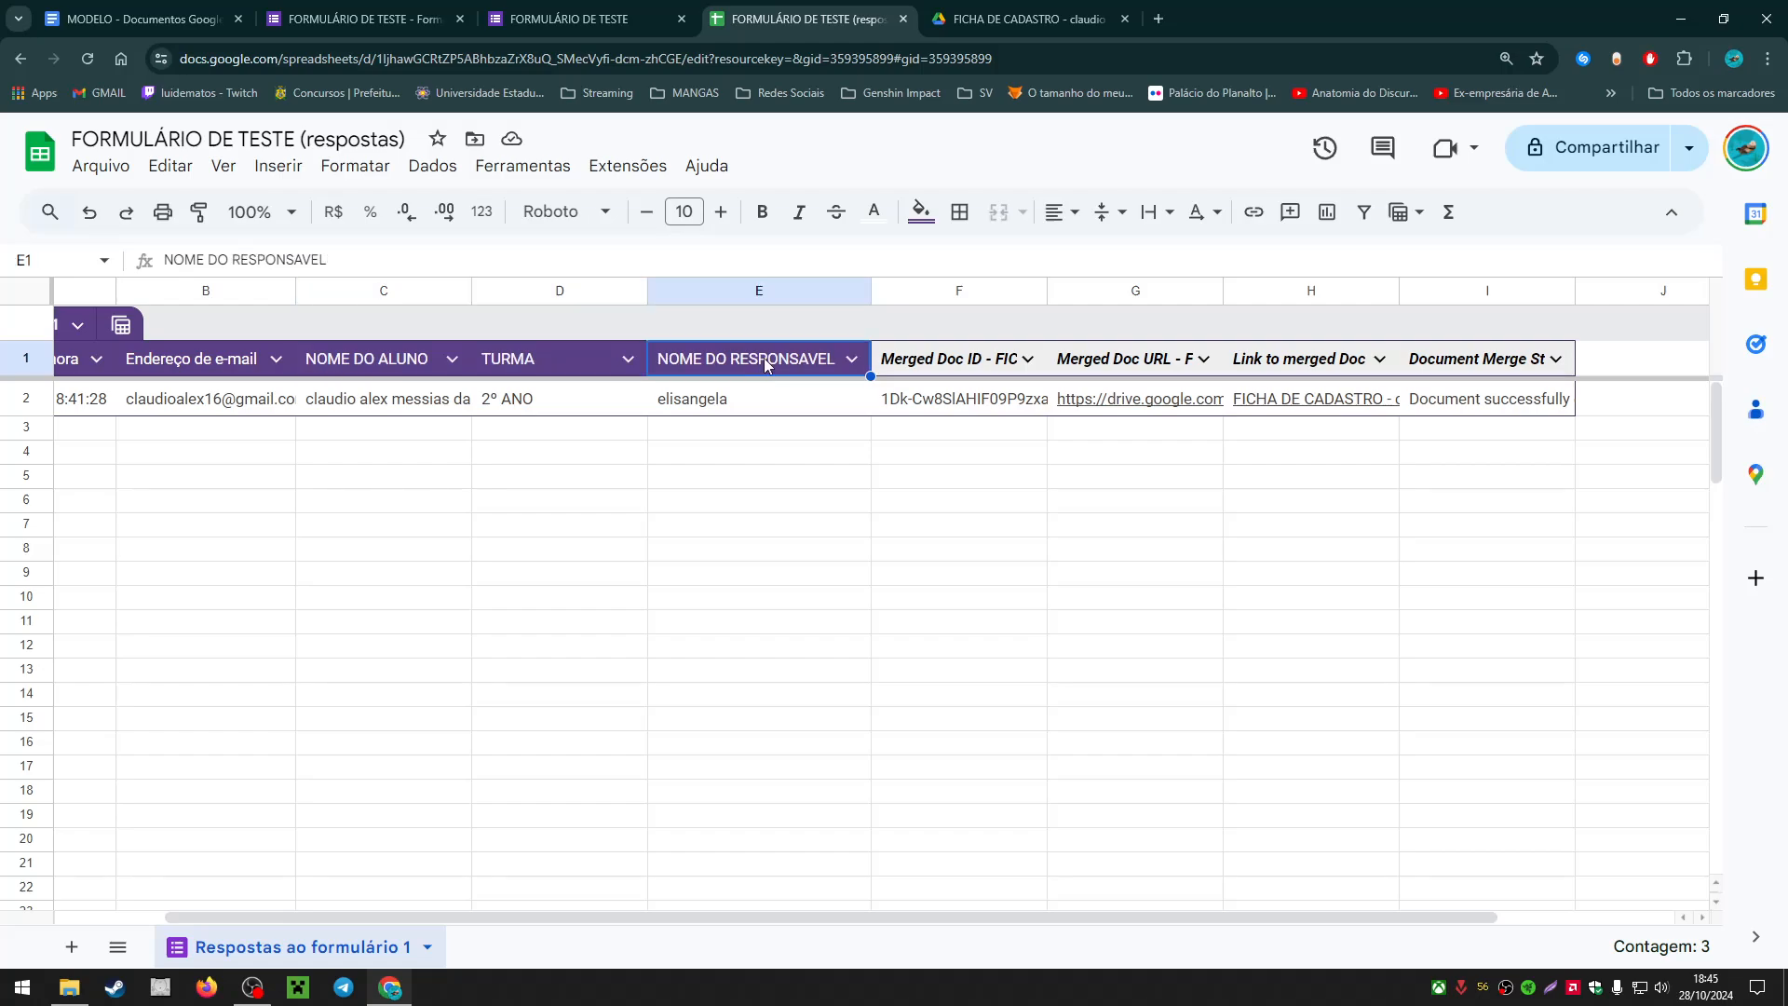
Step: Open the form's Respostas summary, recheck the NOME DO ALUNO header, and return to Respostas
left_click(570, 18)
left_click(364, 19)
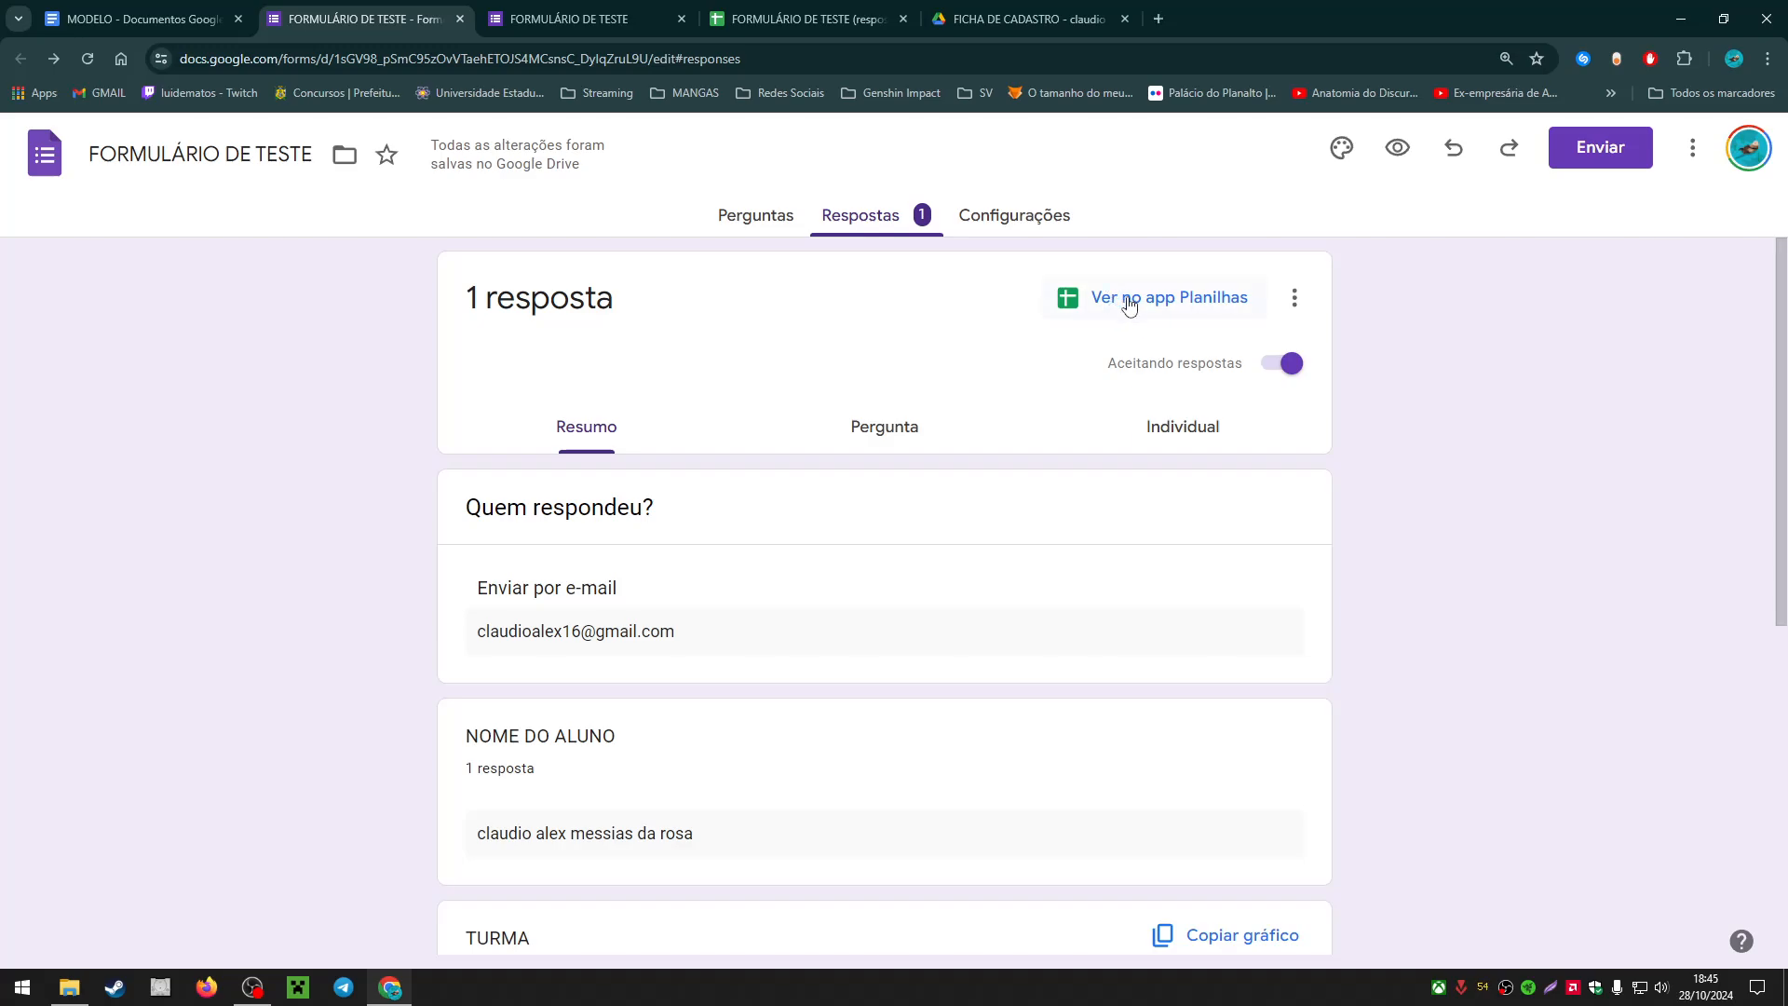
left_click(801, 18)
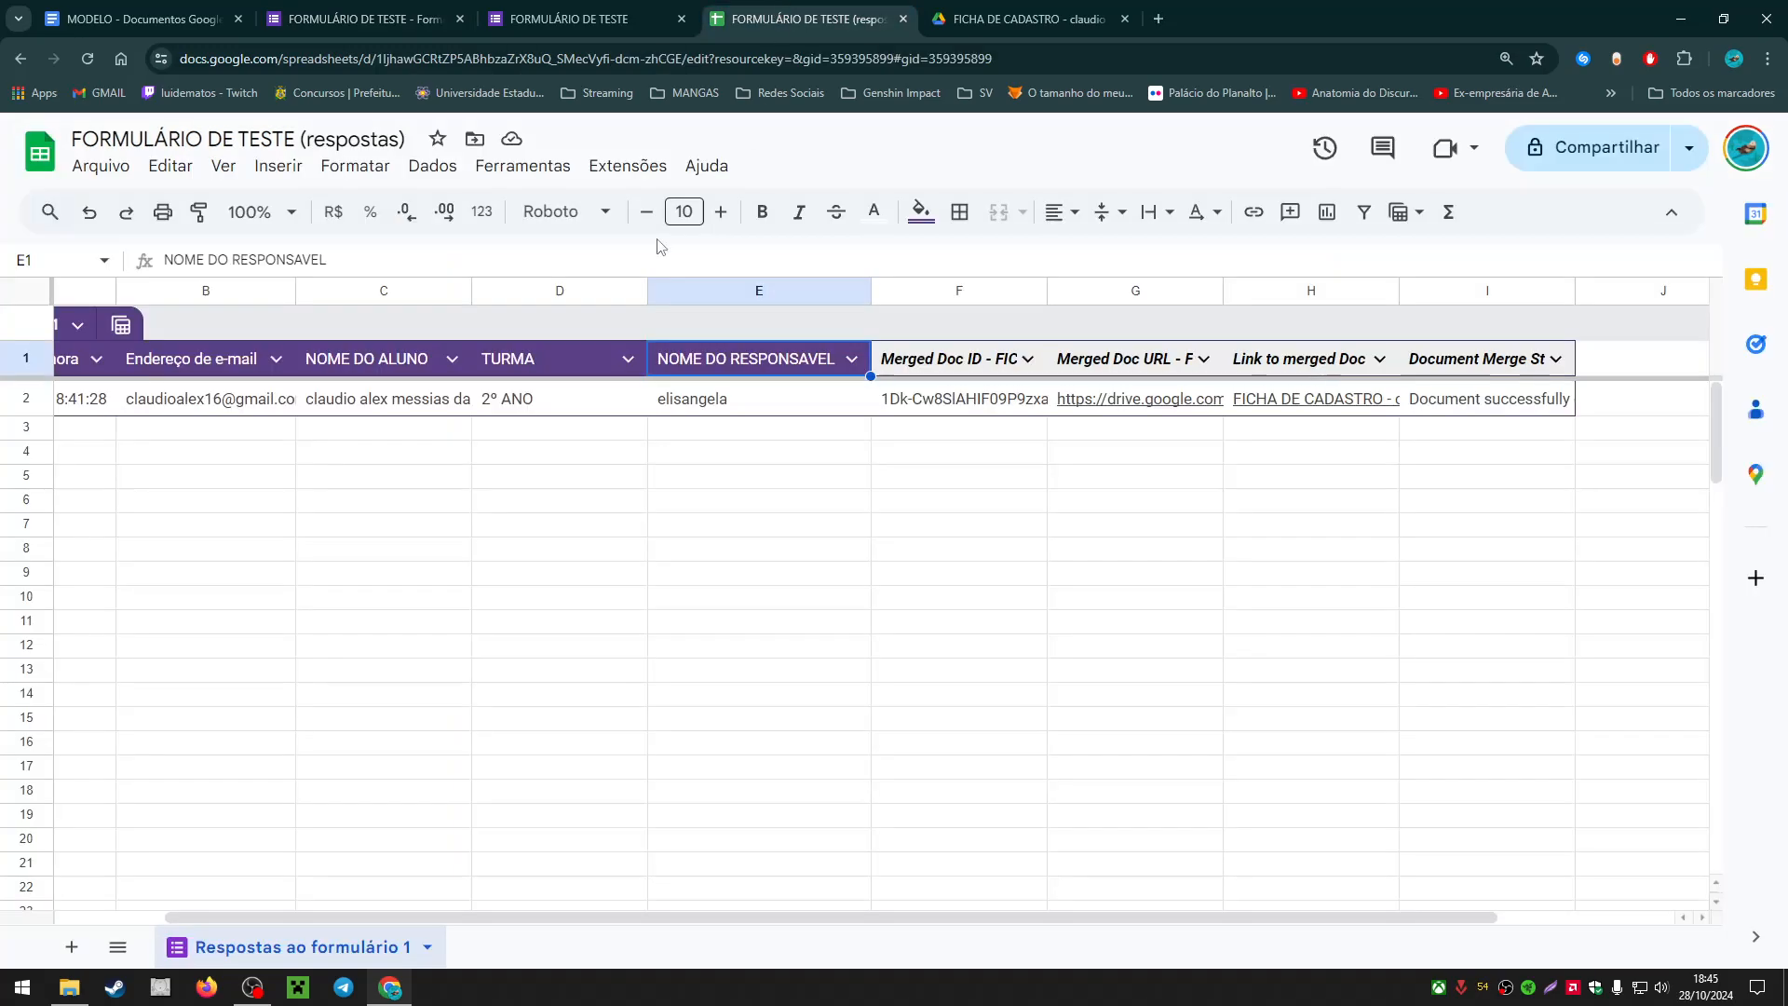
left_click(403, 371)
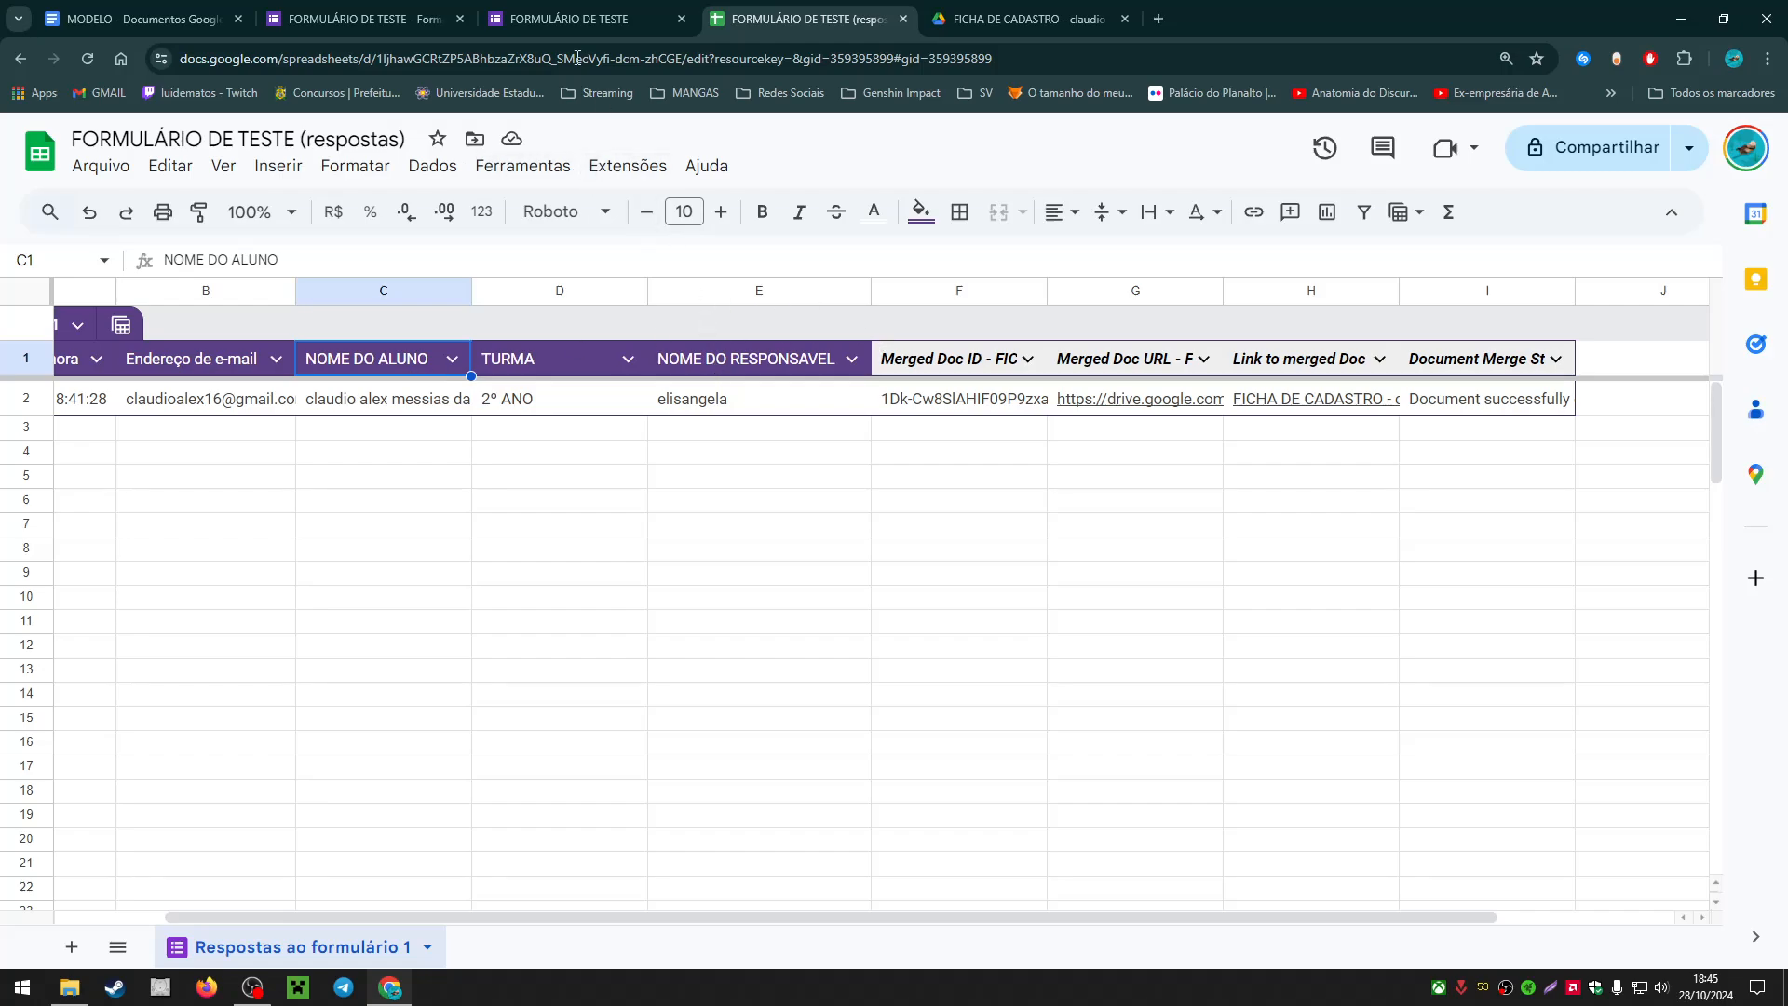
left_click(521, 19)
left_click(403, 19)
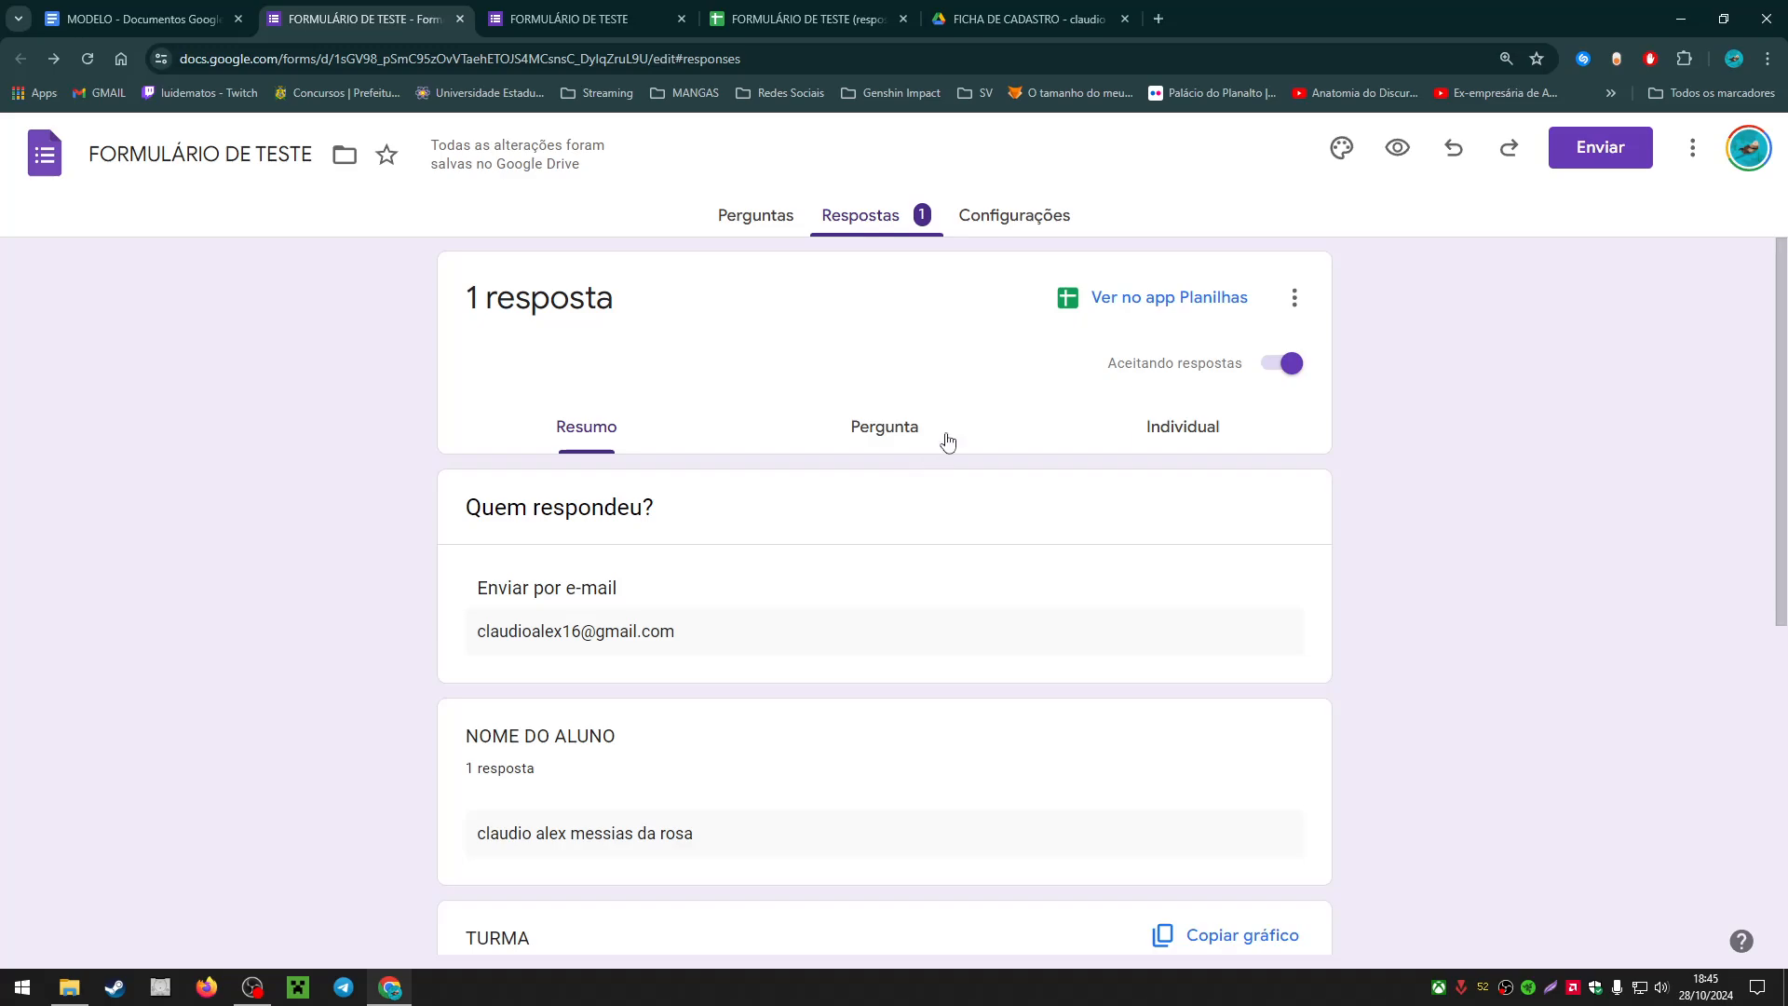
Step: Browse the single response in the Pergunta, Individual and Resumo views, then return to the spreadsheet
scroll(926, 363, "down", 3)
scroll(808, 444, "up", 3)
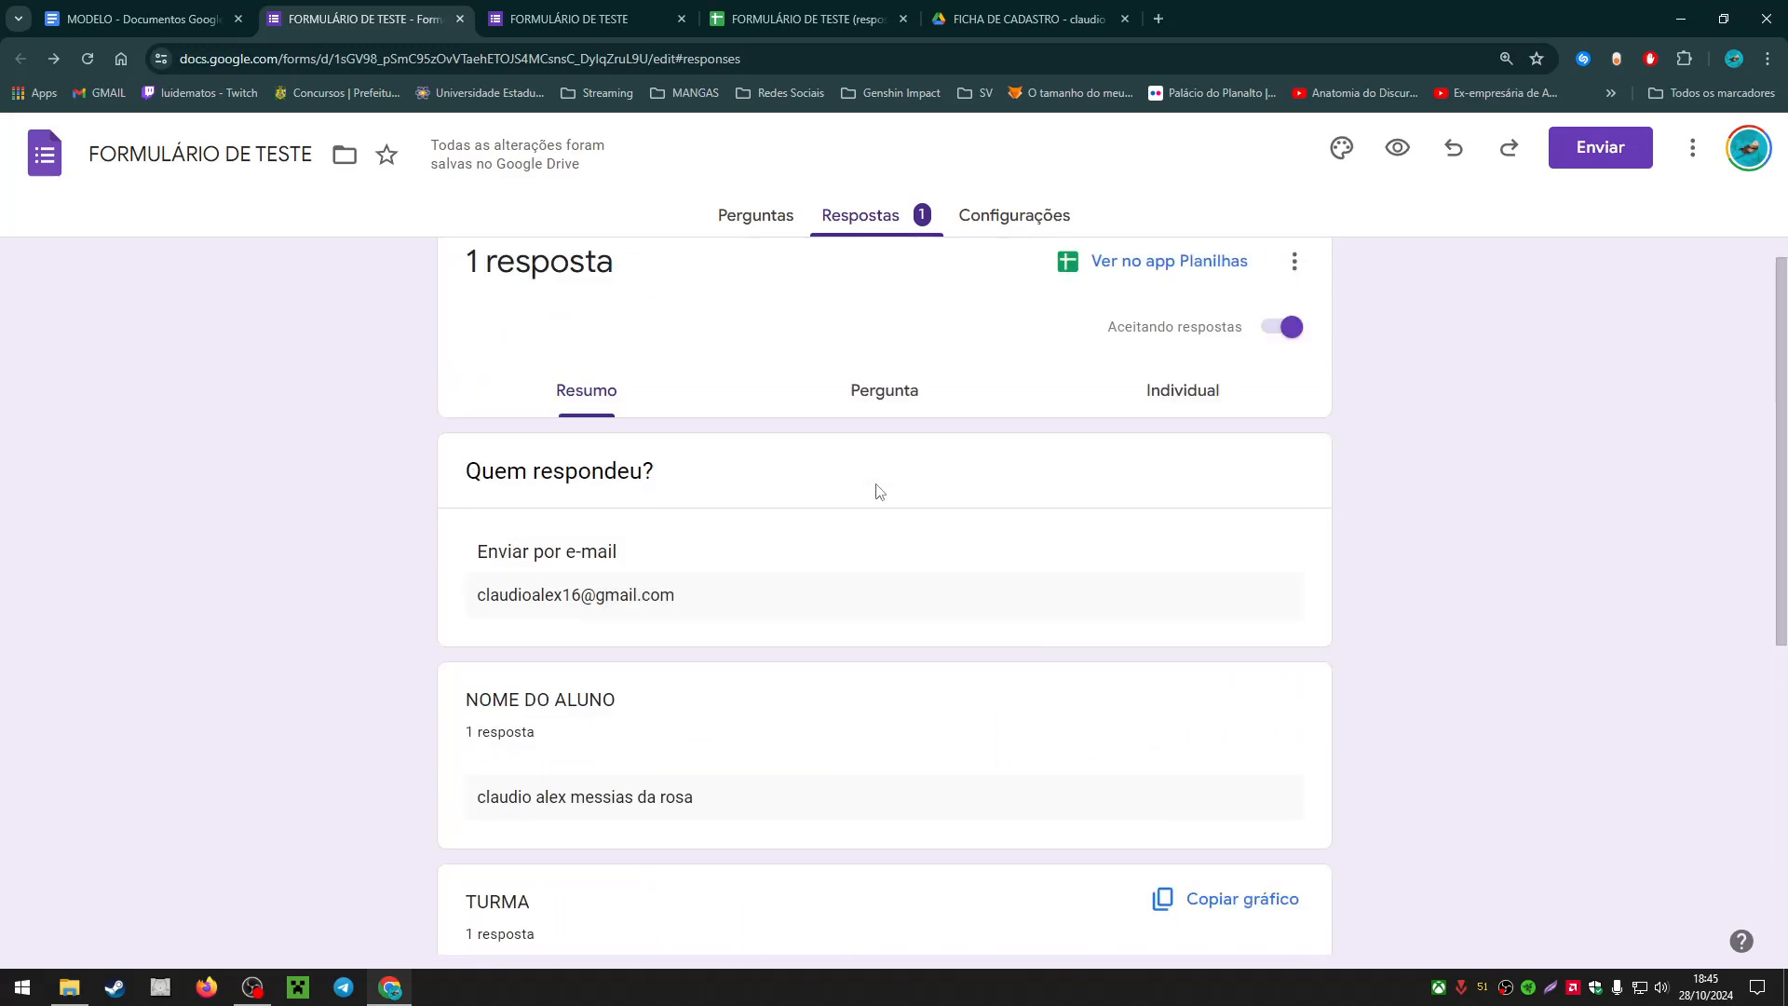
left_click(866, 438)
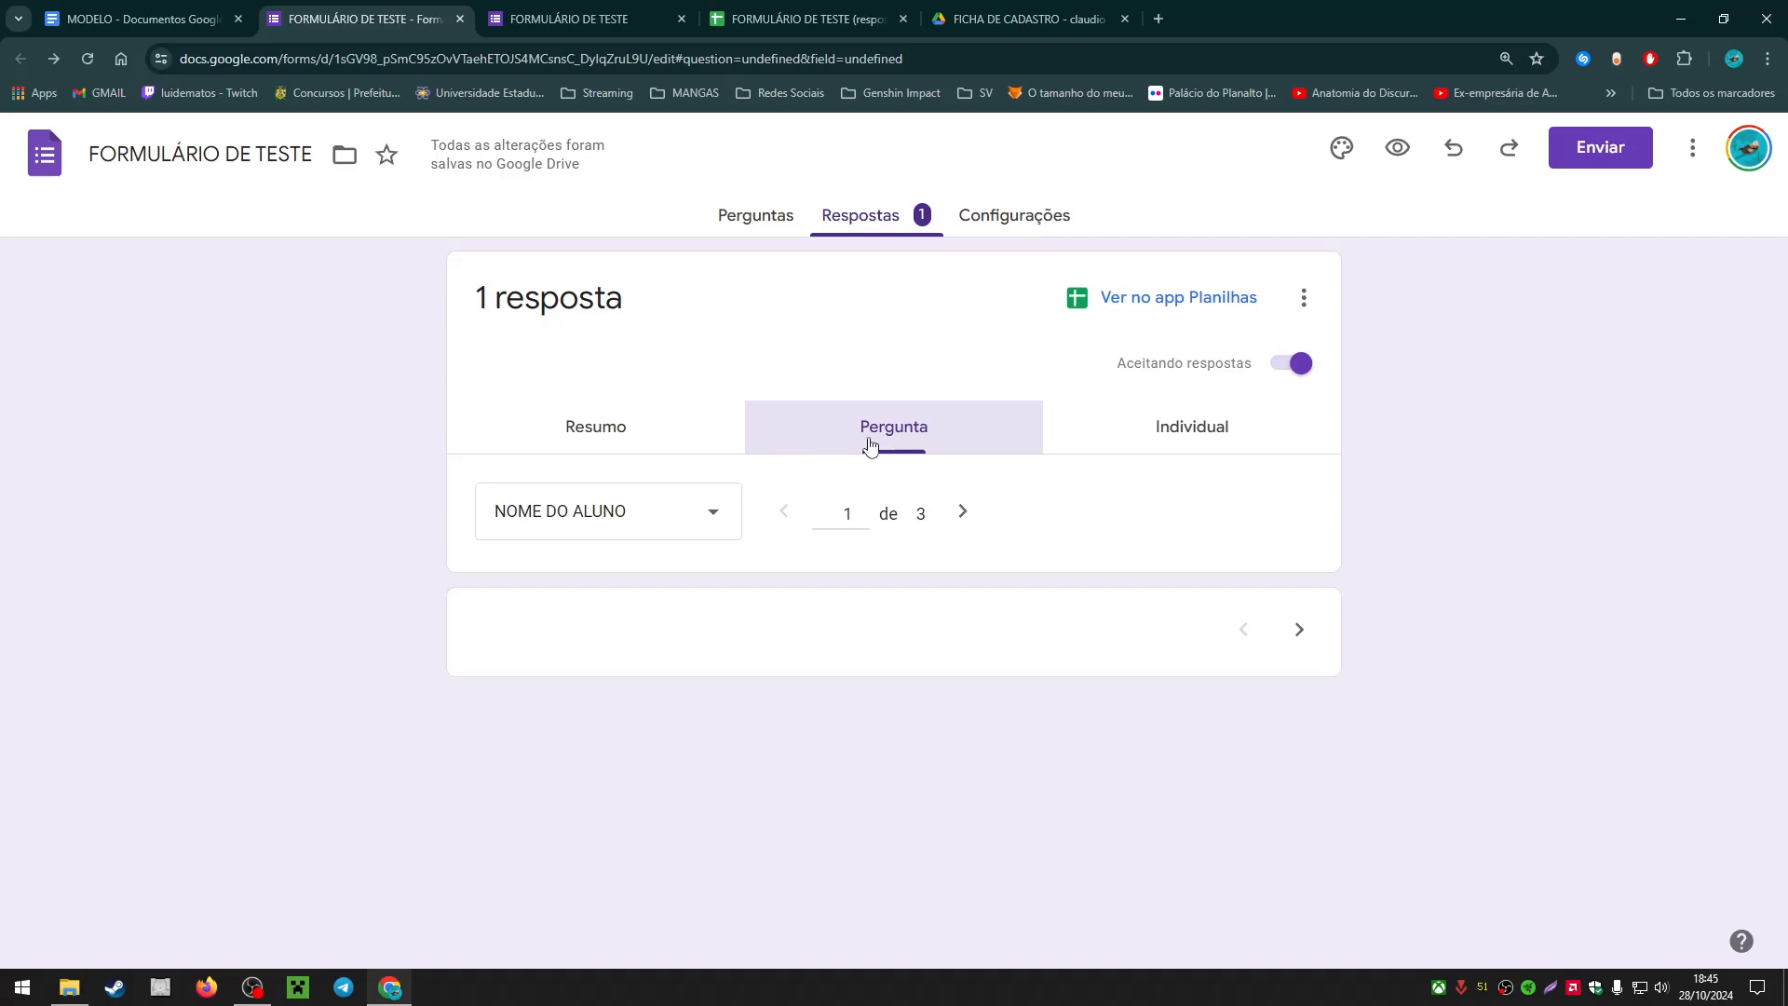
left_click(1103, 445)
left_click(592, 454)
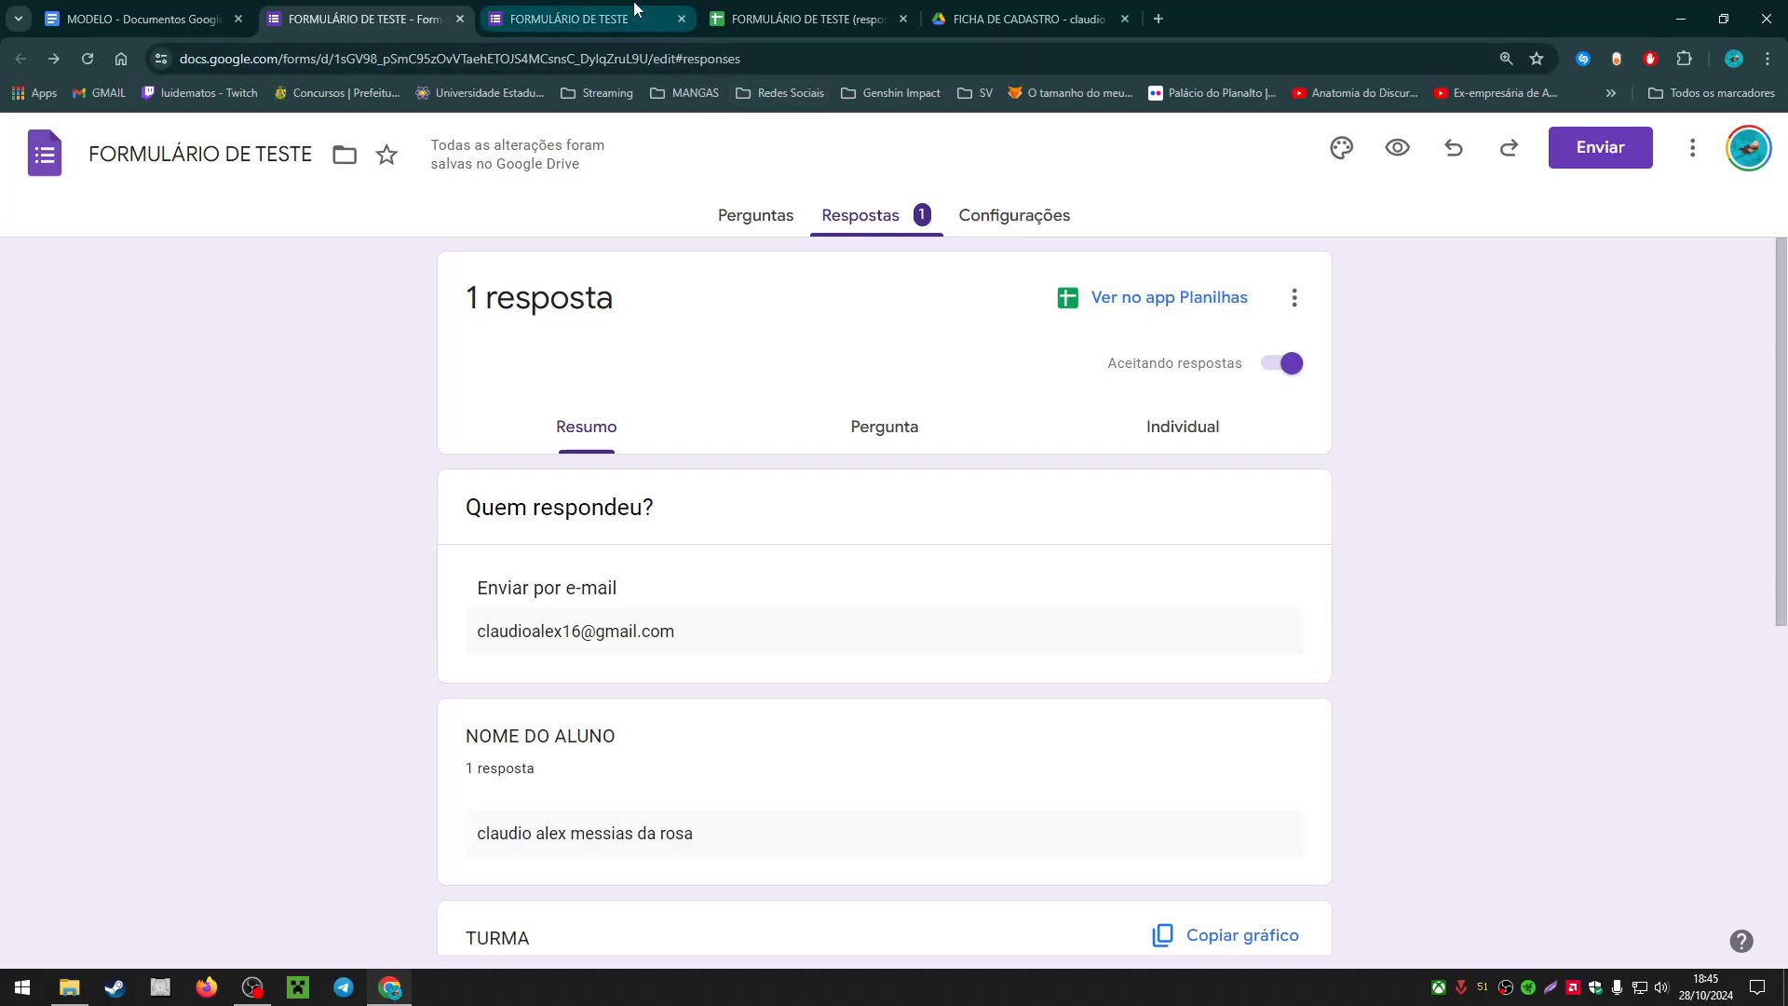
left_click(576, 7)
left_click(801, 18)
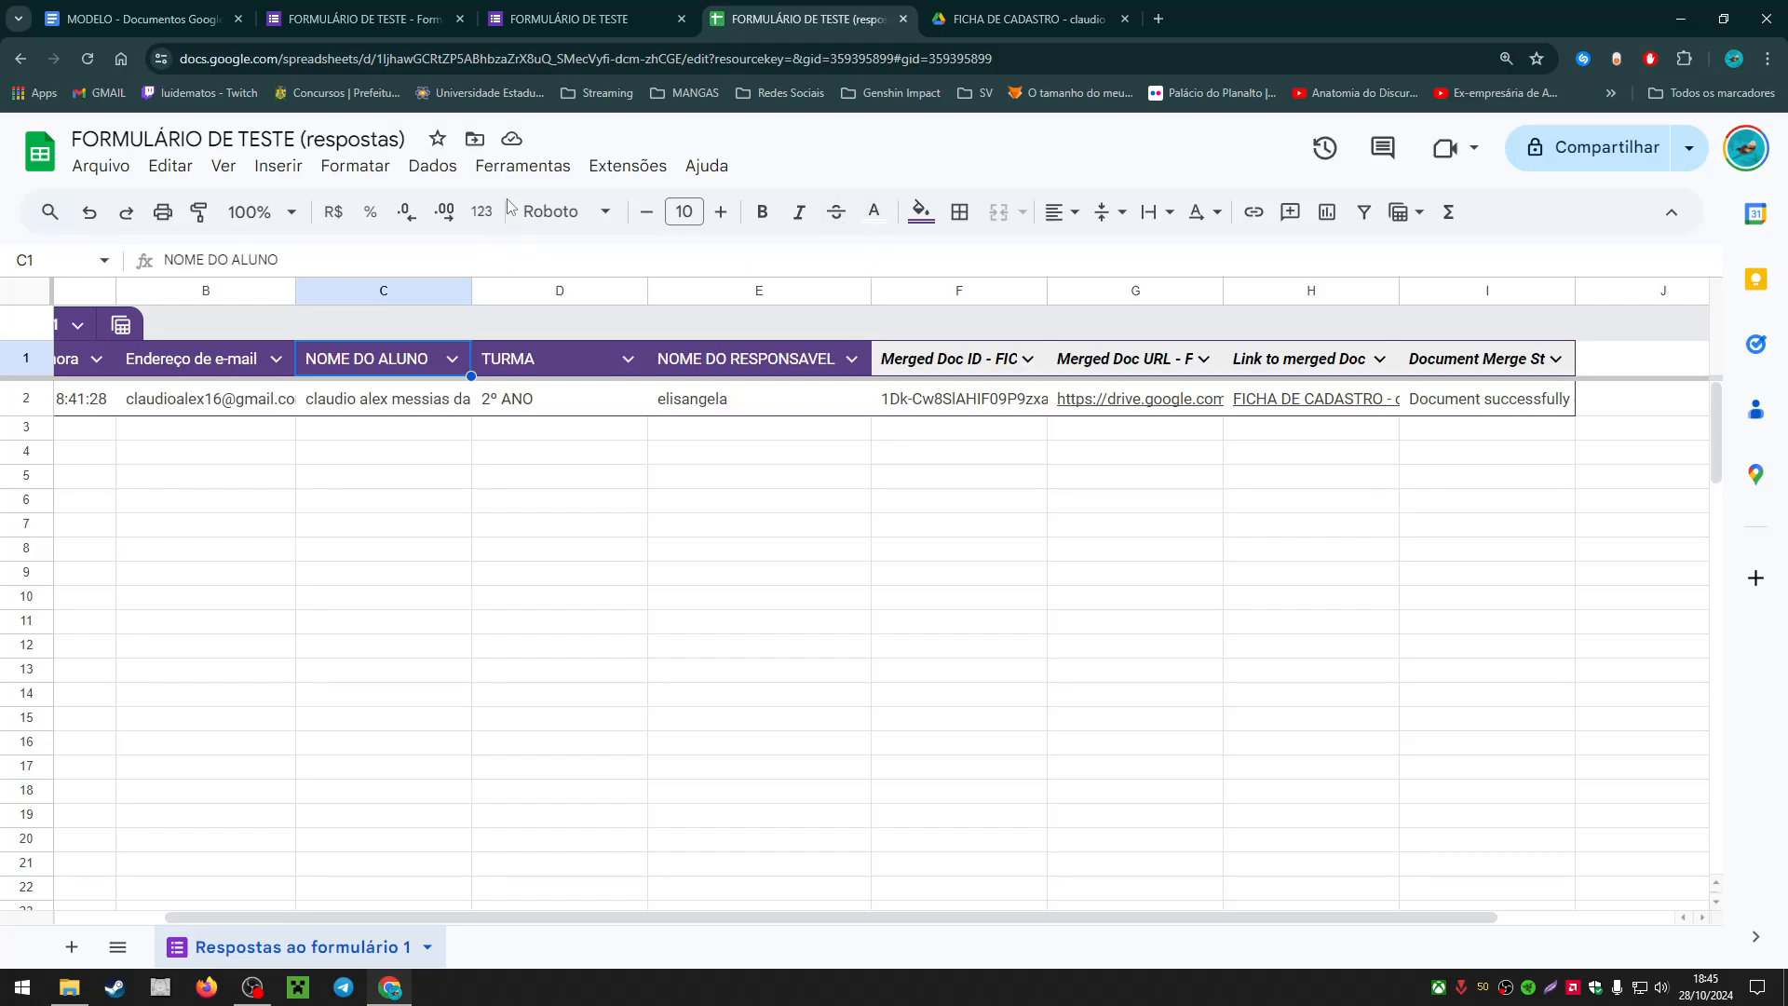
Step: Select guardian's name cell E2 and bring up the Autocrat submenu under Extensões
left_click(626, 164)
left_click(857, 552)
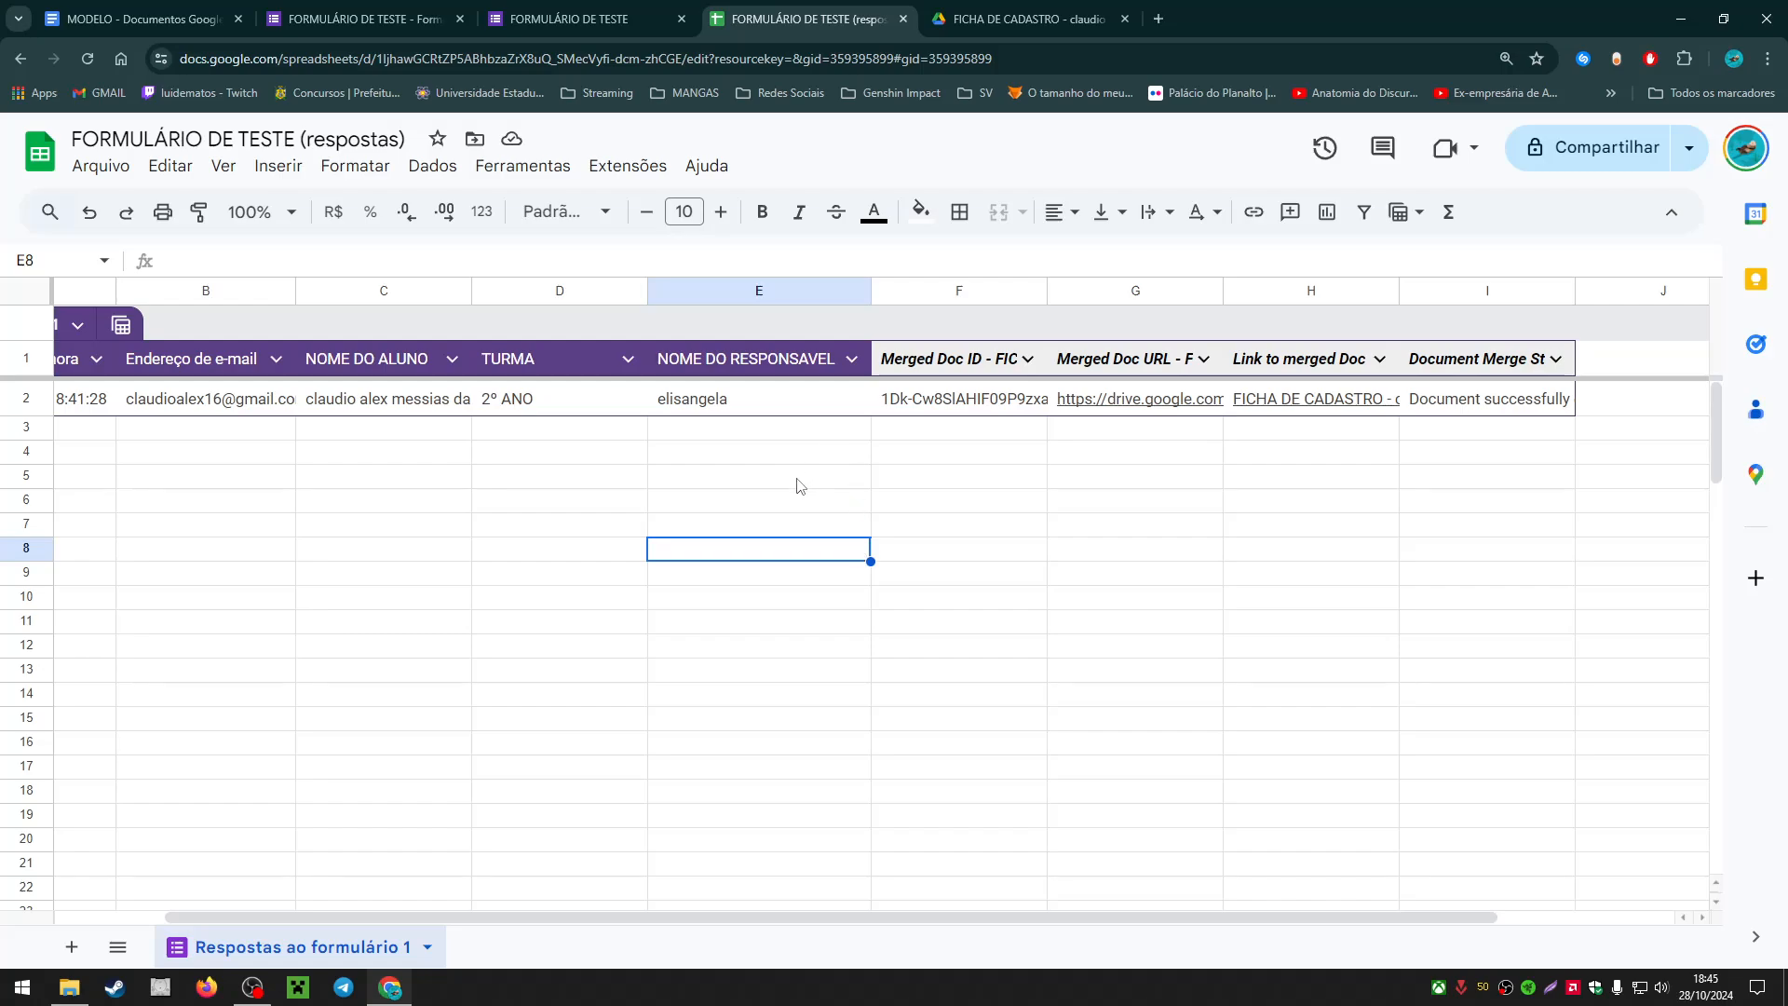
left_click(774, 411)
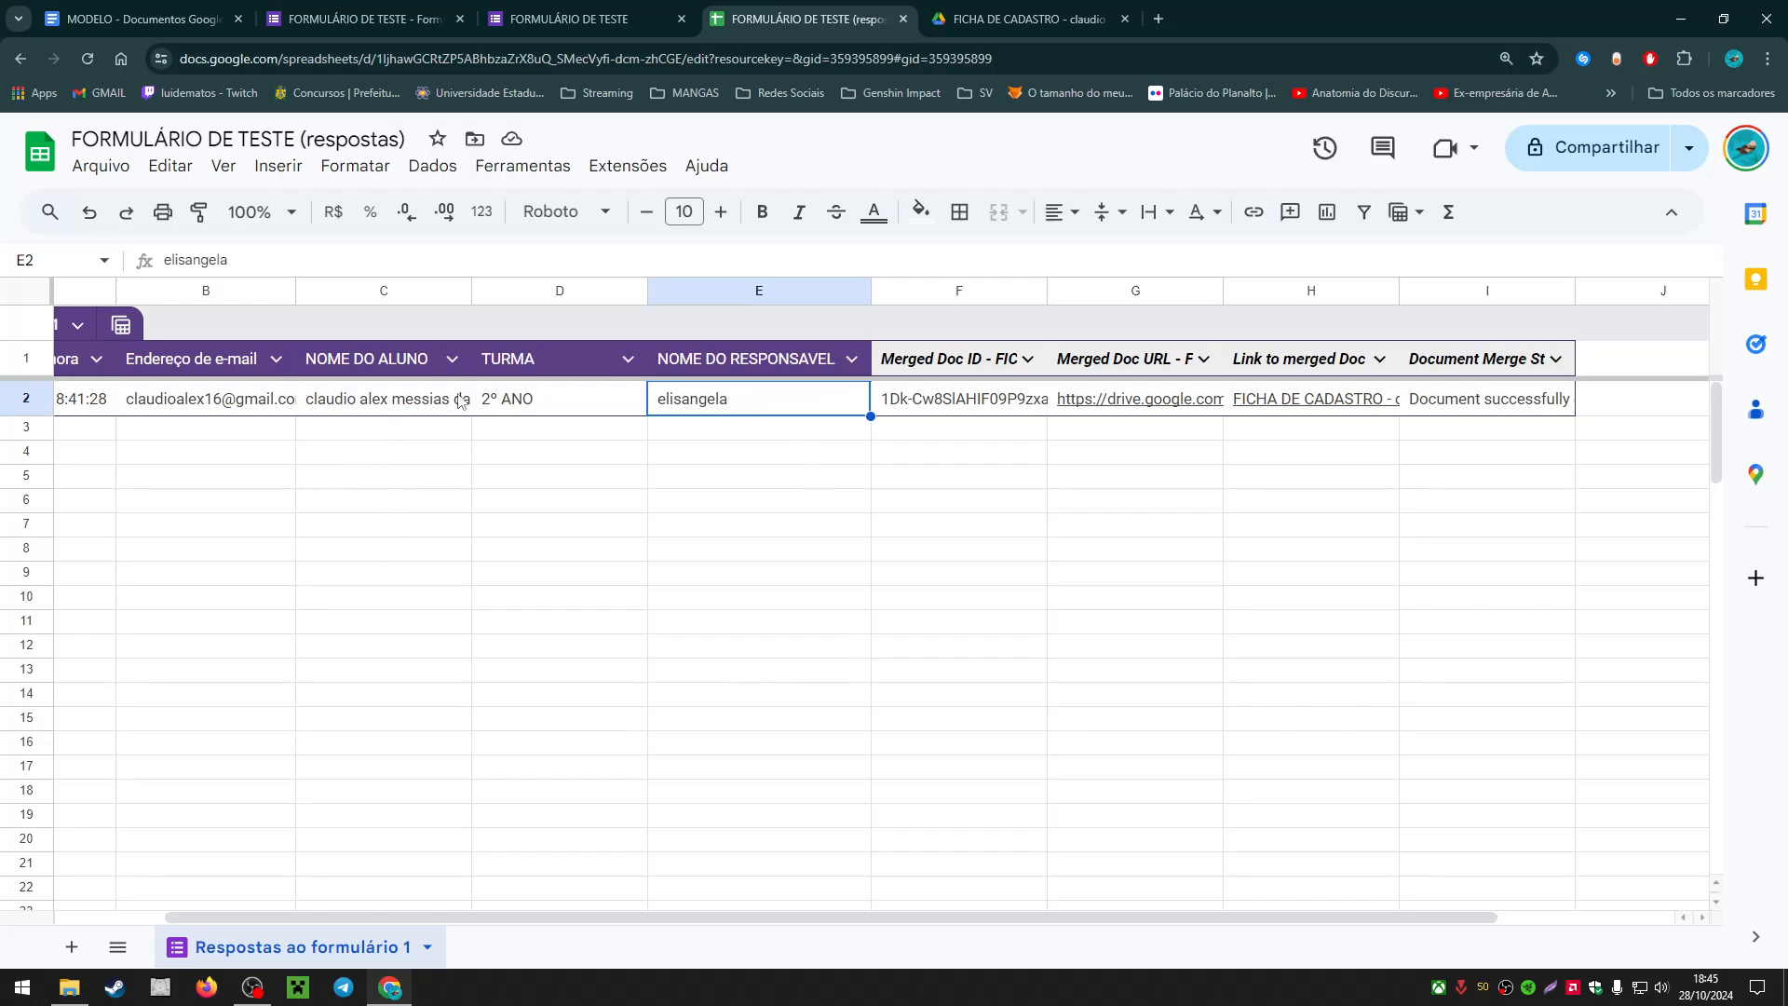
left_click(627, 167)
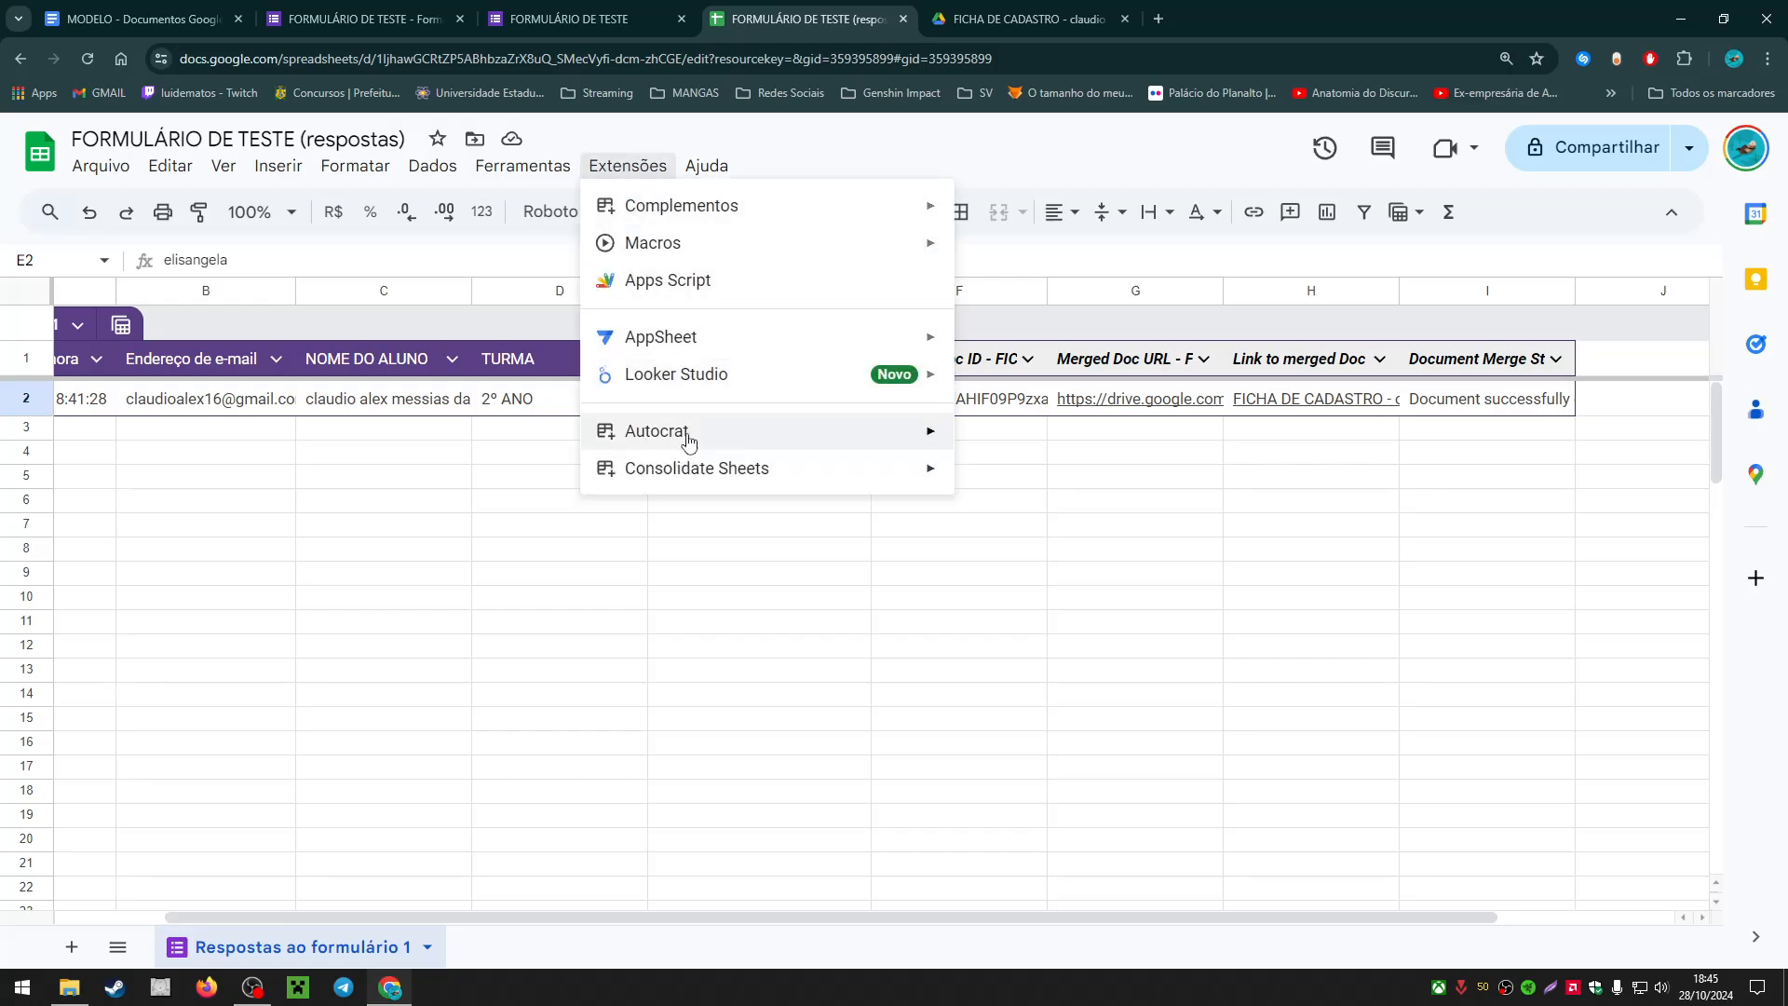
mouse_move(689, 439)
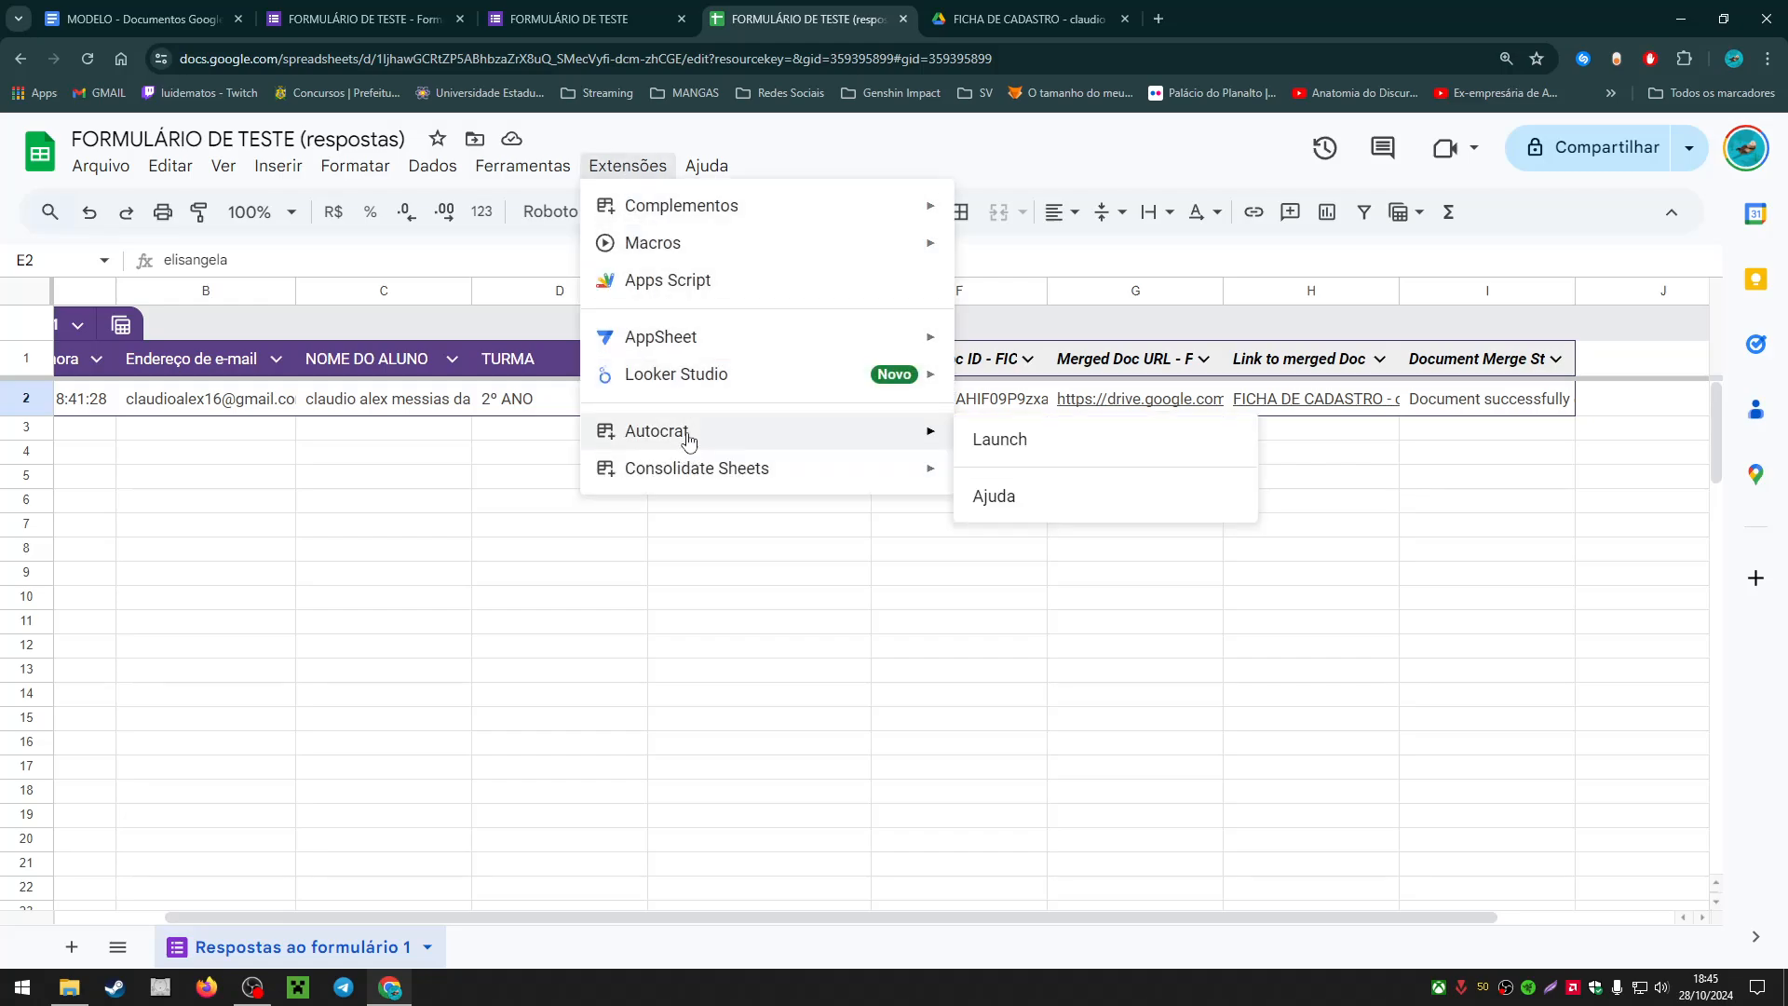